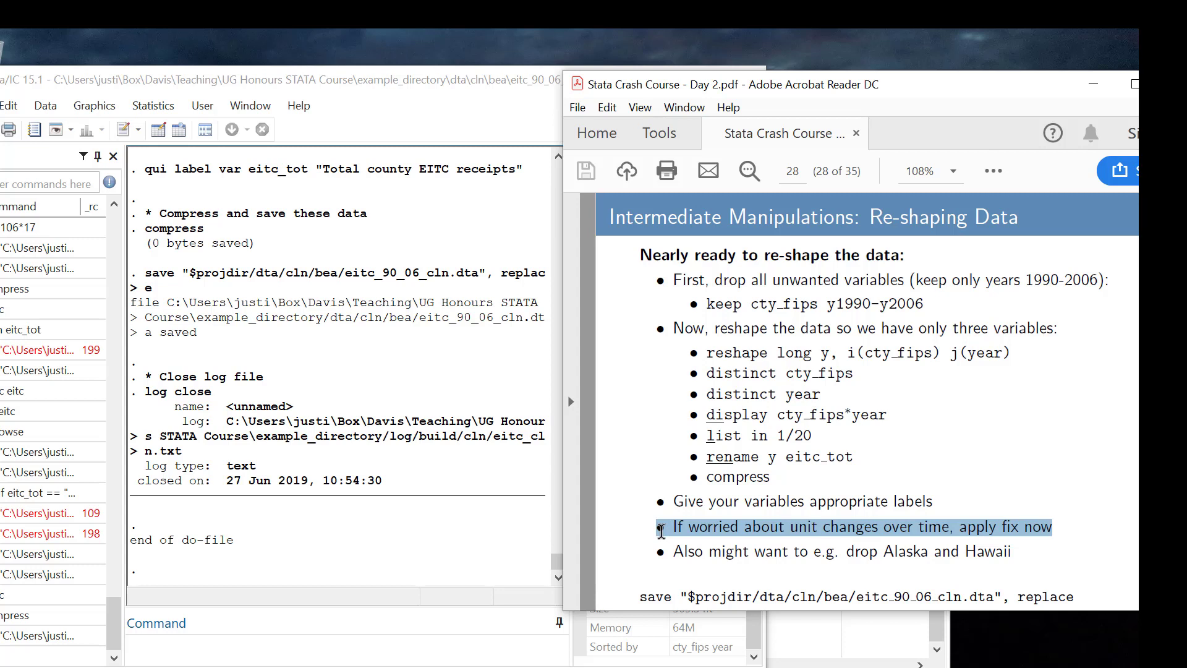
- Read the slides on merging data, covering common identifiers, changing units over time and the new do-file instructions
{"action": "left_click_drag", "start_coordinate": [661, 530], "coordinate": [1030, 522]}
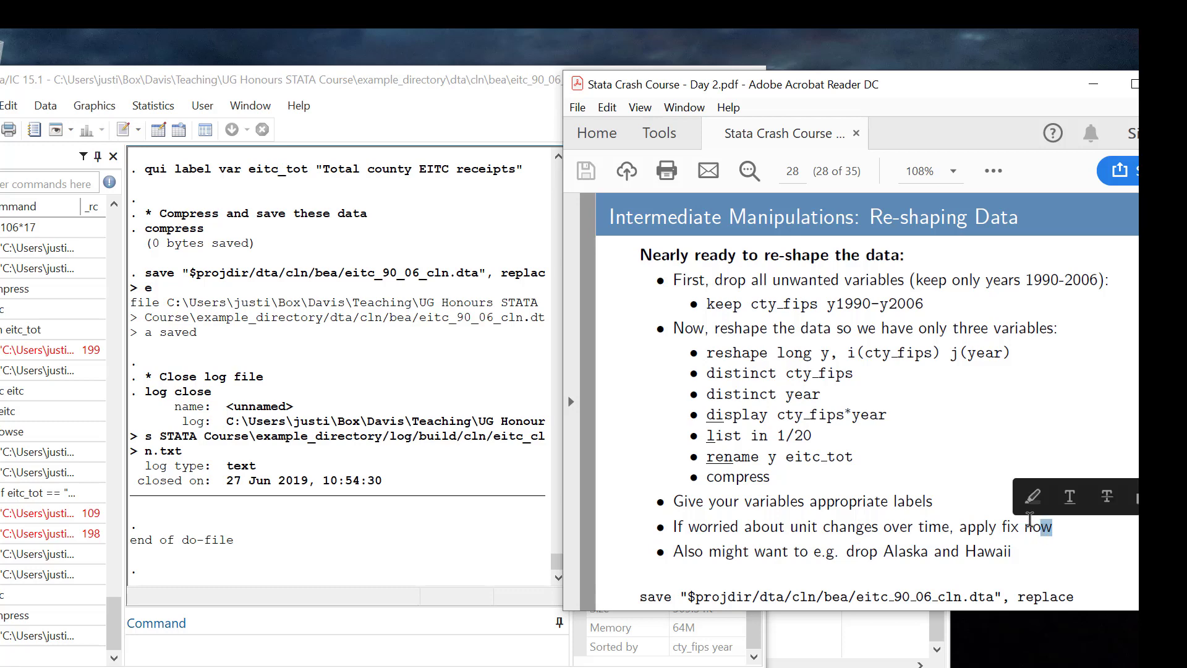
{"action": "scroll", "coordinate": [1030, 520], "scroll_direction": "down", "scroll_amount": 1}
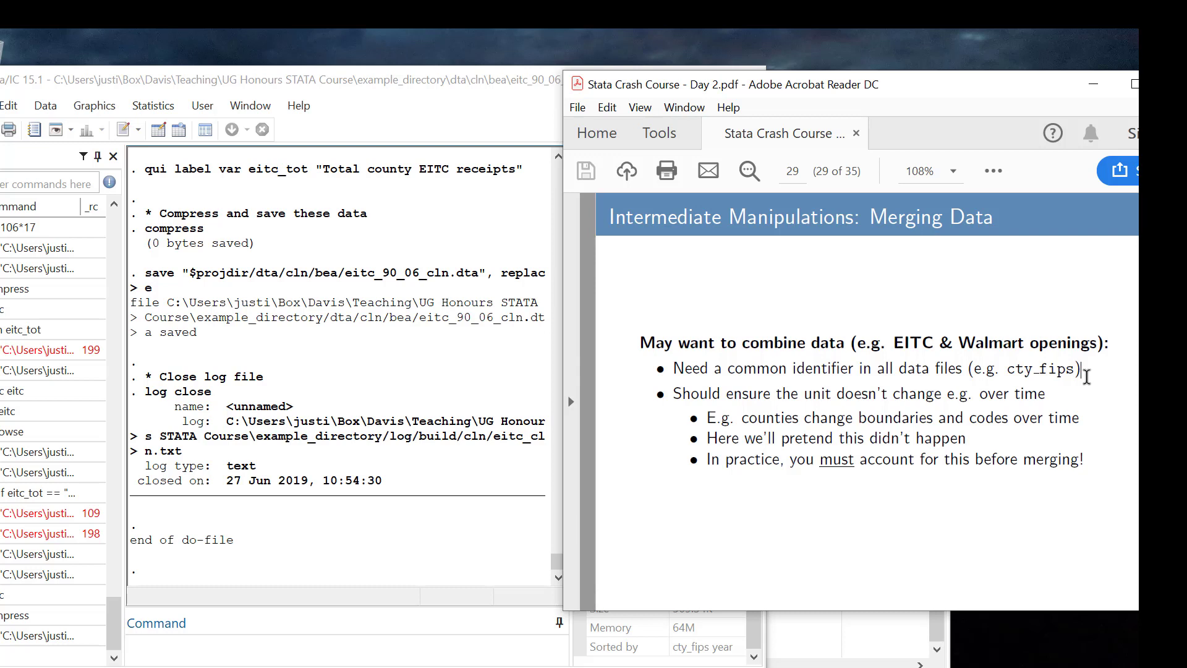
{"action": "left_click", "coordinate": [1087, 374]}
{"action": "left_click", "coordinate": [877, 374], "text": "shift"}
{"action": "left_click_drag", "start_coordinate": [877, 374], "coordinate": [1006, 370]}
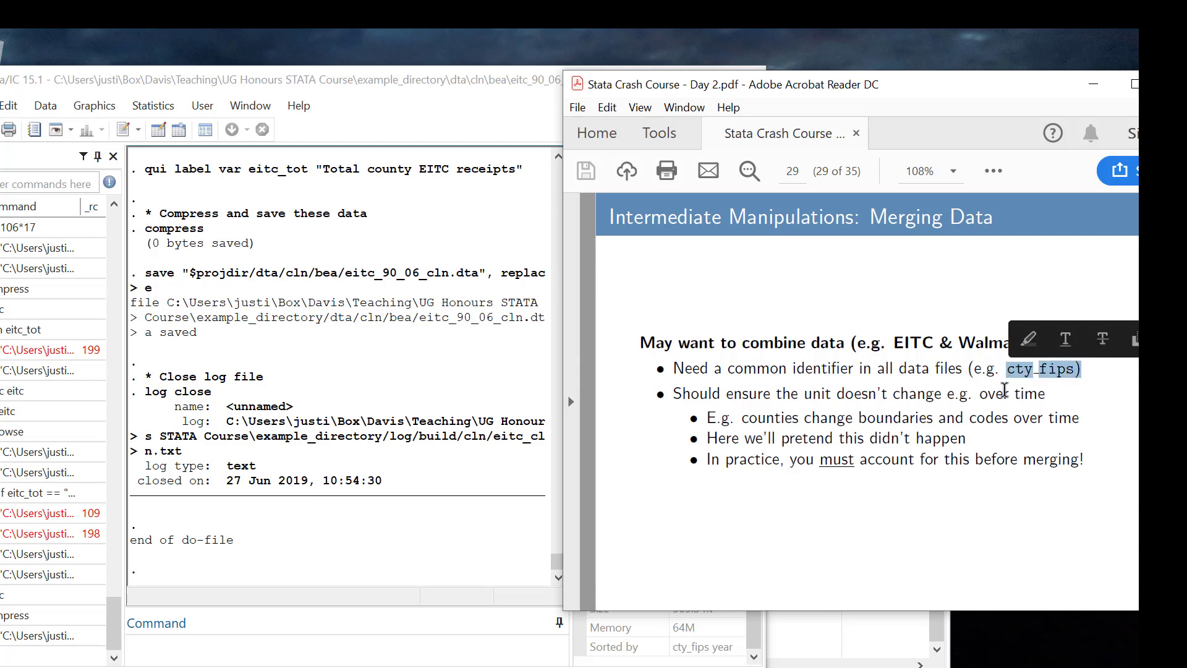
{"action": "left_click", "coordinate": [1098, 382]}
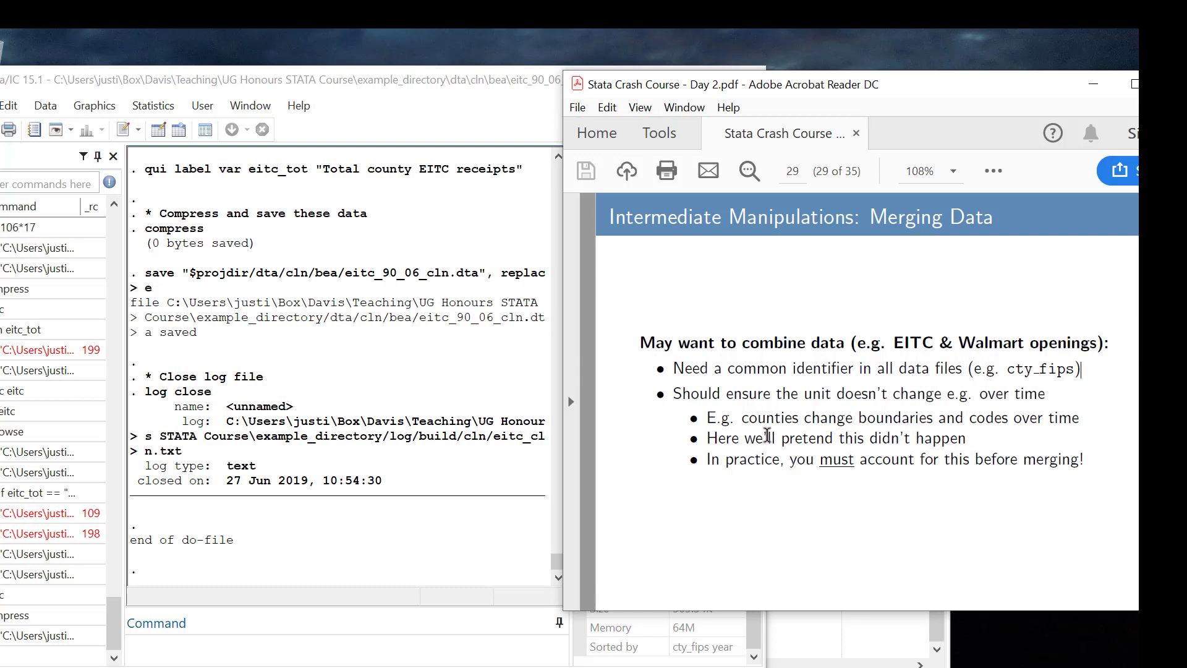
{"action": "left_click_drag", "start_coordinate": [709, 420], "coordinate": [989, 433]}
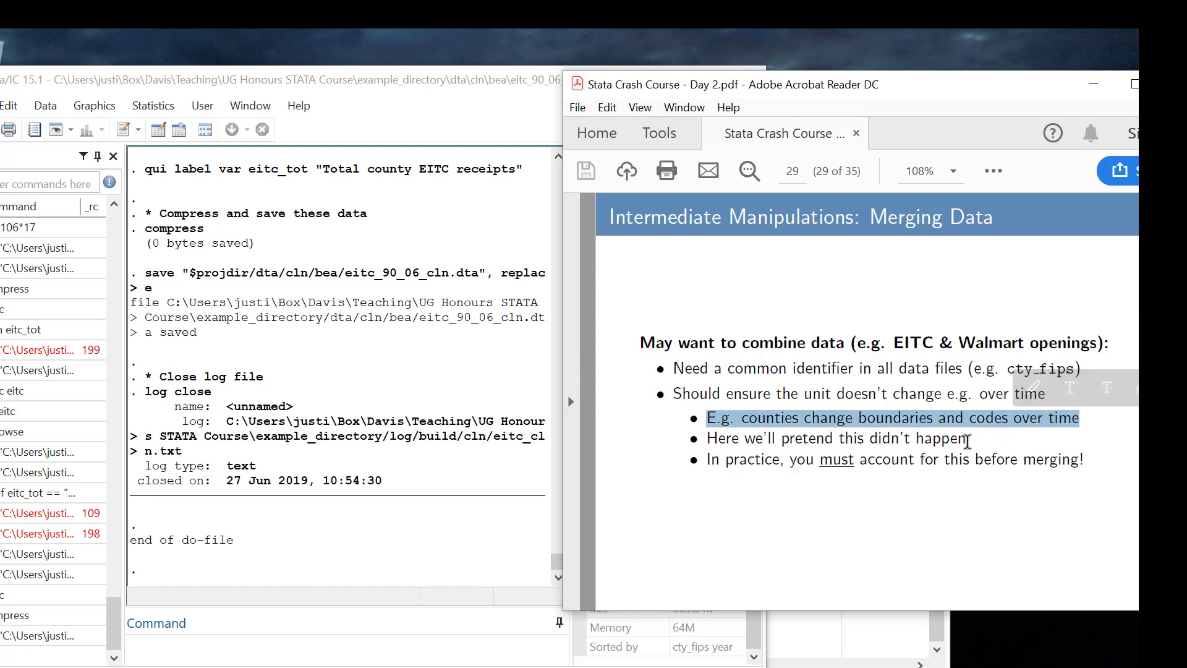
{"action": "left_click", "coordinate": [917, 394]}
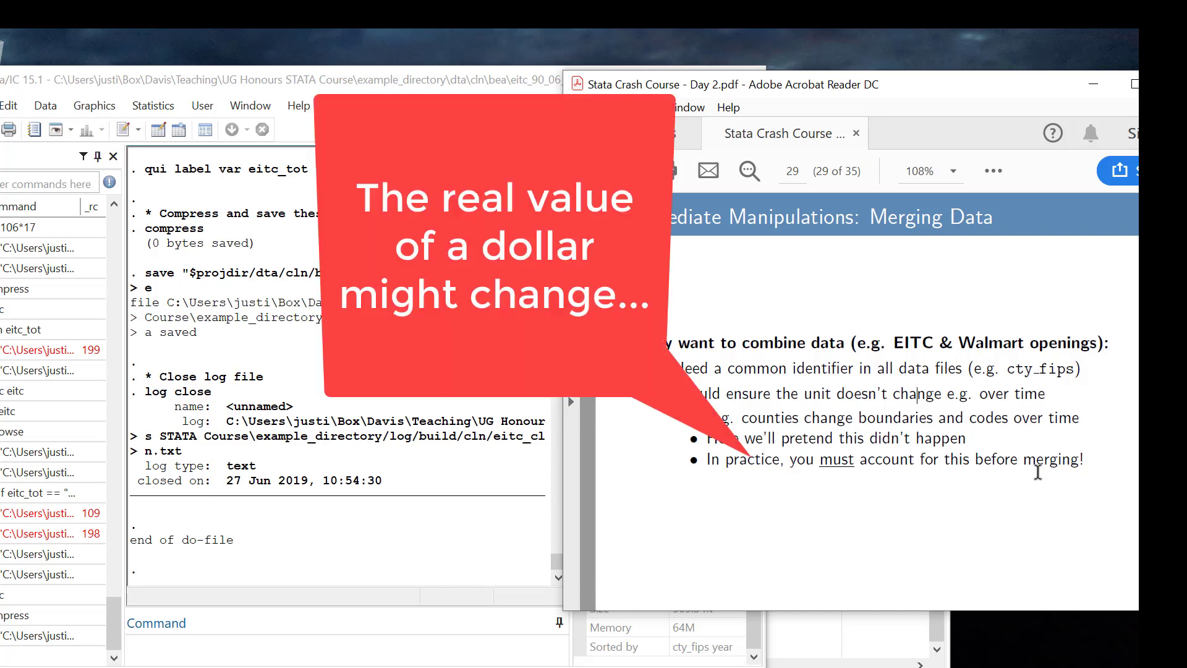
{"action": "scroll", "coordinate": [1035, 472], "scroll_direction": "down", "scroll_amount": 2}
{"action": "scroll", "coordinate": [893, 297], "scroll_direction": "down", "scroll_amount": 1}
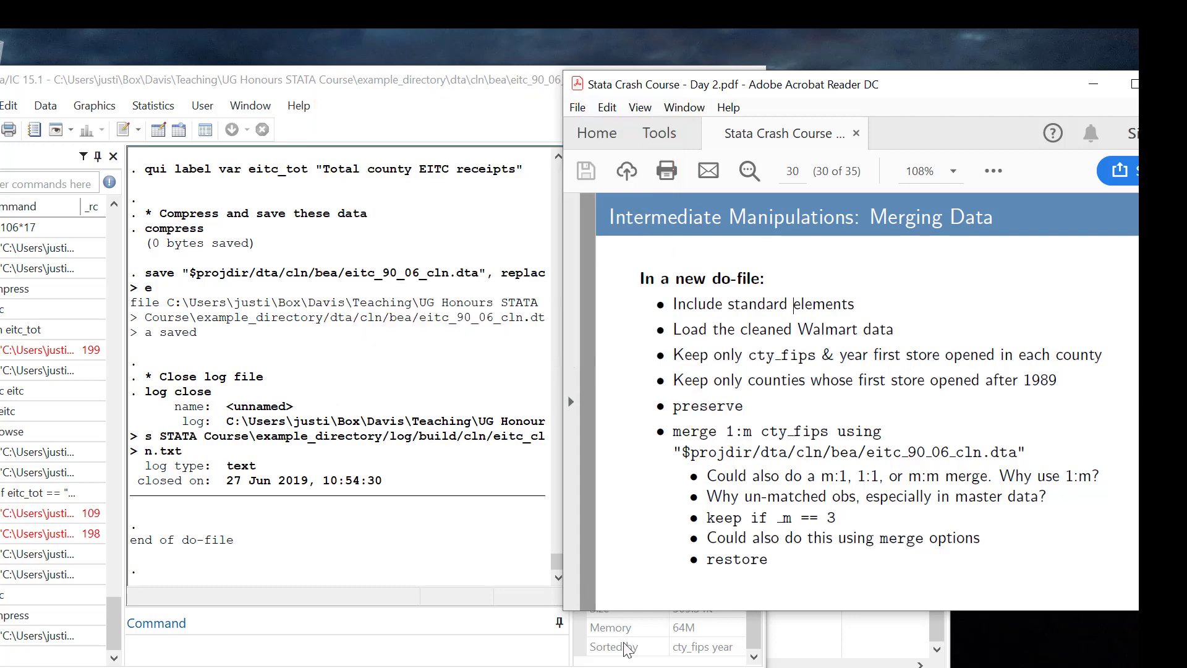
- In Stata's Do-file Editor, copy the header of eitc_cln.do into a new do-file and rename its log file walmart_eitc_merge.txt
{"action": "mouse_move", "coordinate": [602, 664]}
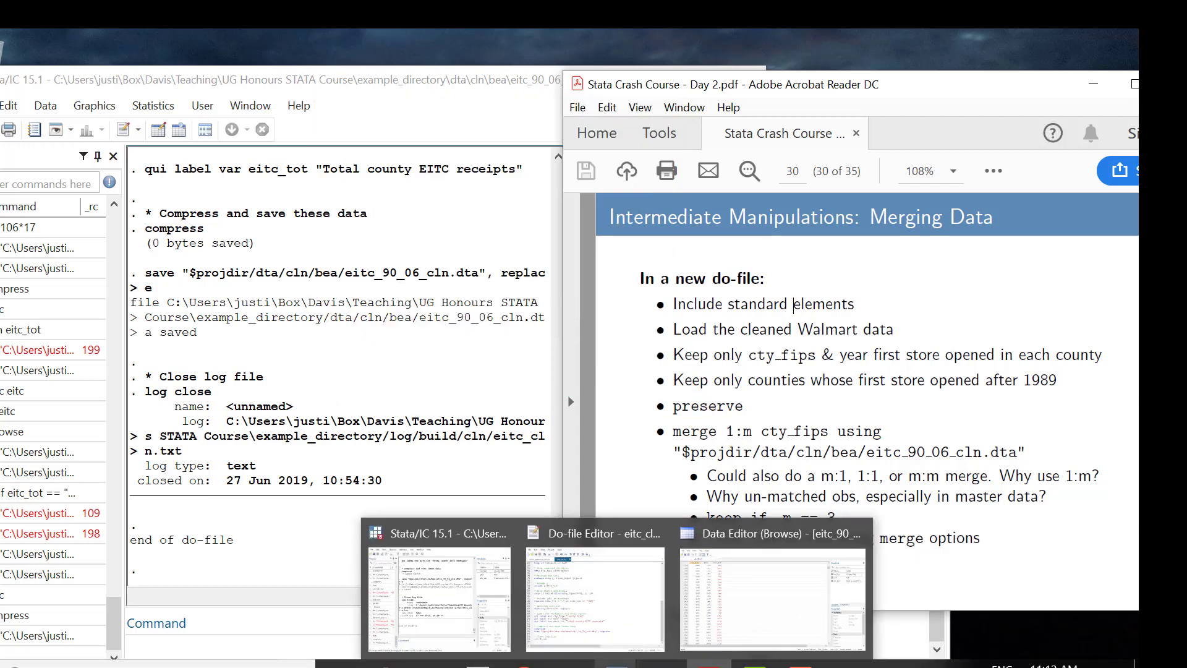
{"action": "left_click", "coordinate": [617, 632]}
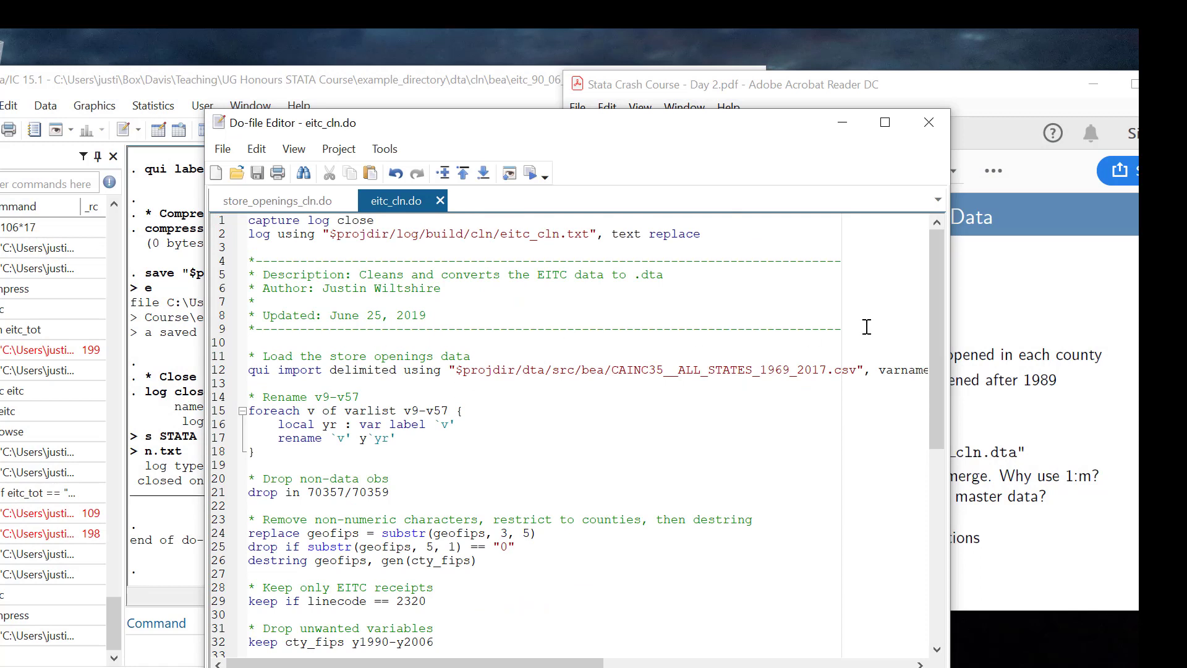
{"action": "left_click_drag", "start_coordinate": [866, 328], "coordinate": [684, 328]}
{"action": "left_click_drag", "start_coordinate": [436, 274], "coordinate": [249, 221]}
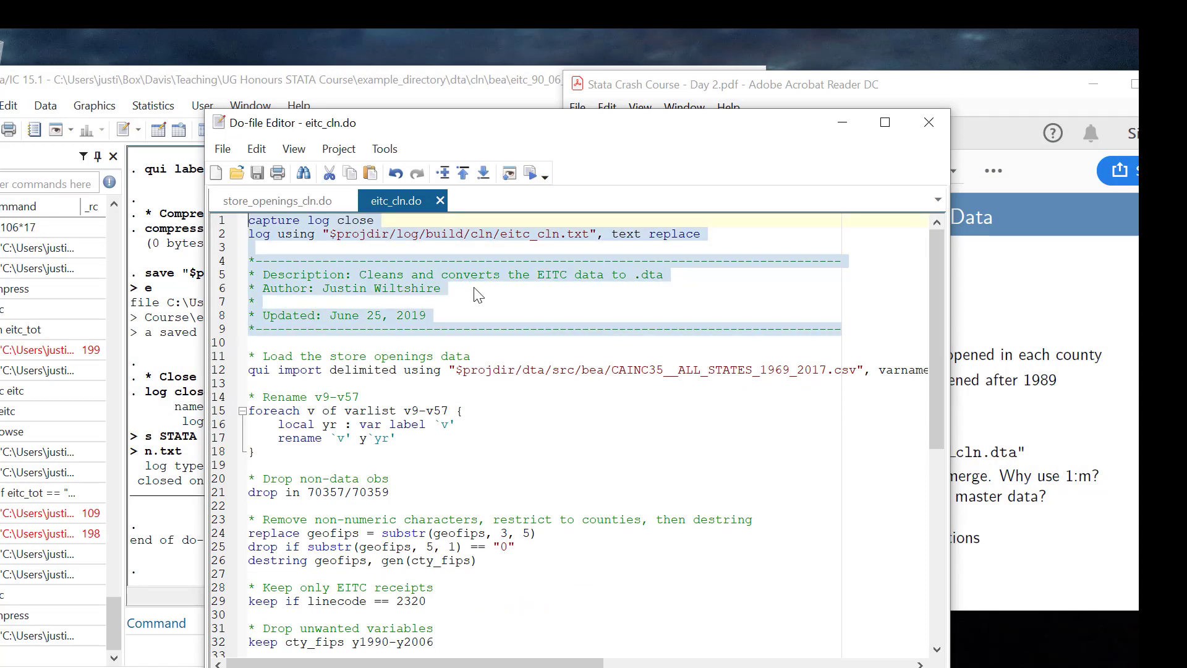
{"action": "left_click", "coordinate": [216, 169]}
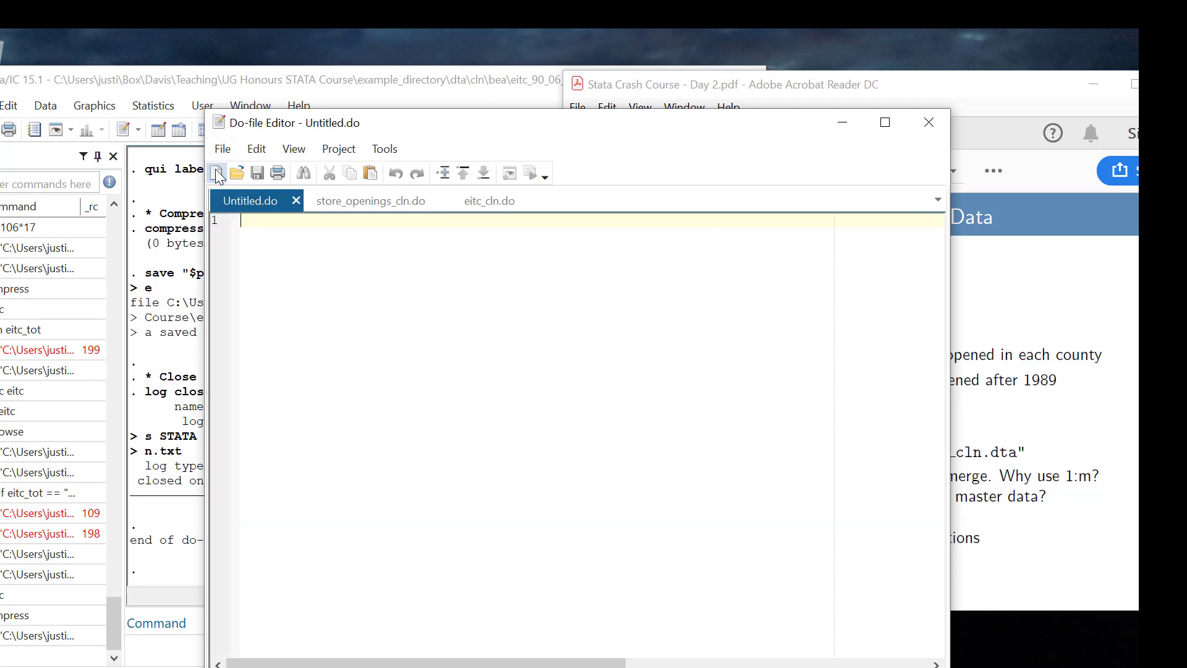
{"action": "type", "text": "capture log close log using \"$projdir/log/build/cln/eitc_cln.txt\", text replace  *-------------------------------------------------------------------------------- * Description: Cleans and converts the EITC data to .dta * Author: Justin Wiltshire * * Updated: June 25, 2019 *--------------------------------------------------------------------------------"}
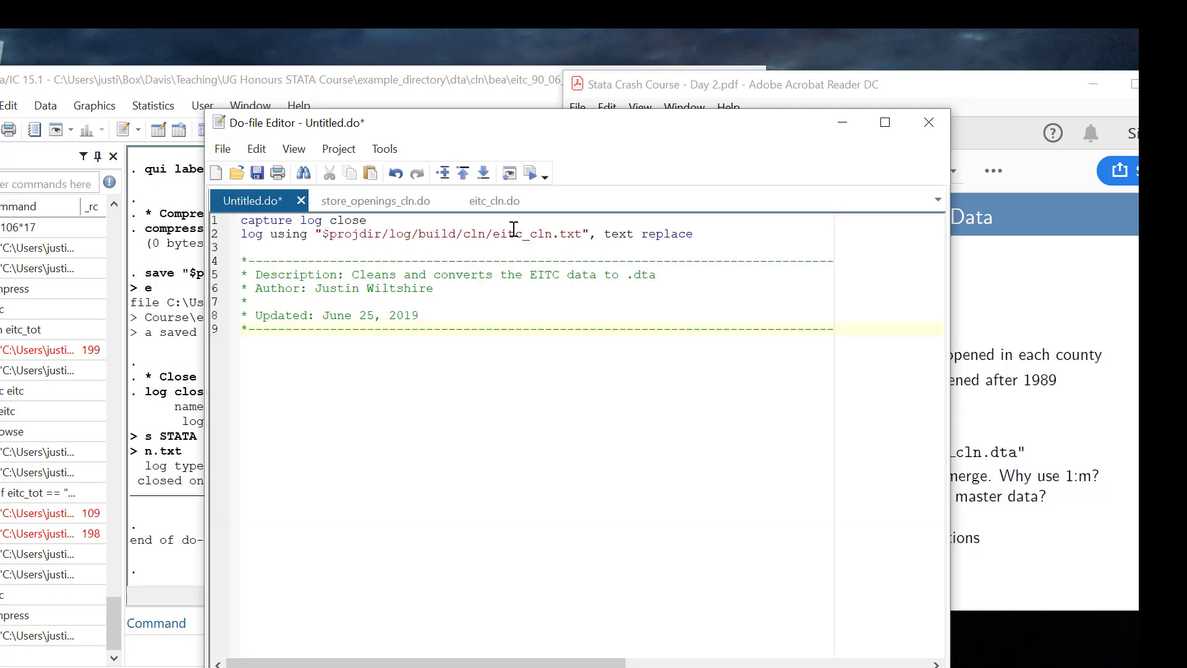
{"action": "double_click", "coordinate": [536, 233]}
{"action": "type", "text": "walmart_eitc_merge"}
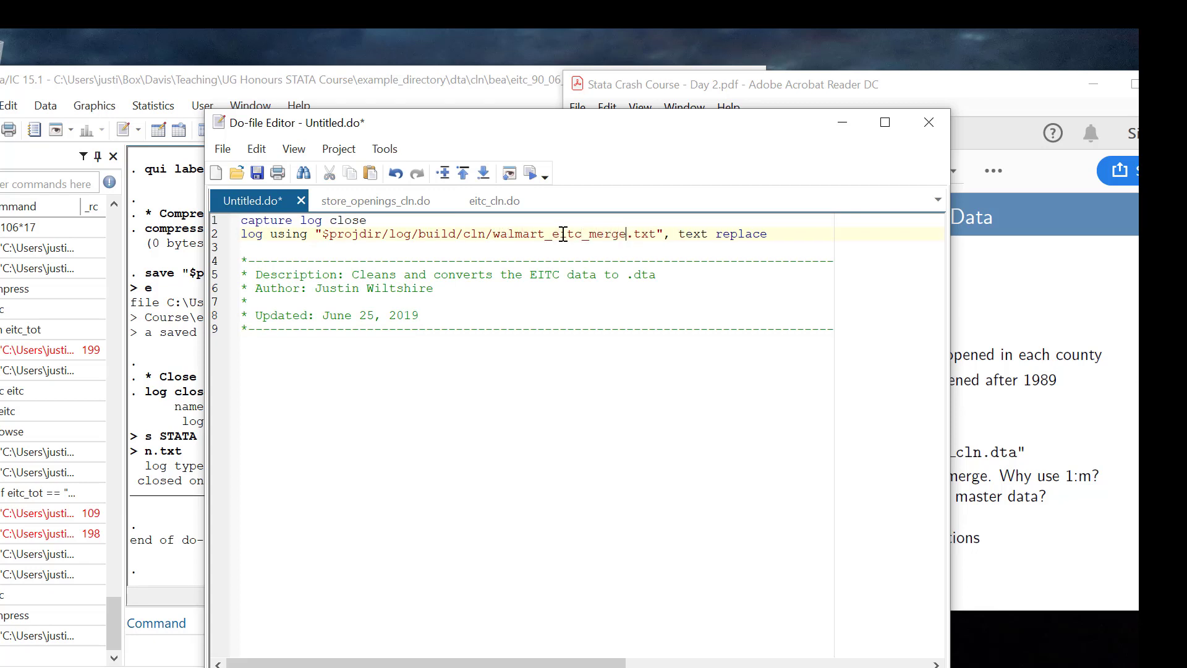
- Change the new do-file's description to "Merges the Walmart openings and EITC data" and its updated date to June 26, 2019
{"action": "double_click", "coordinate": [372, 275]}
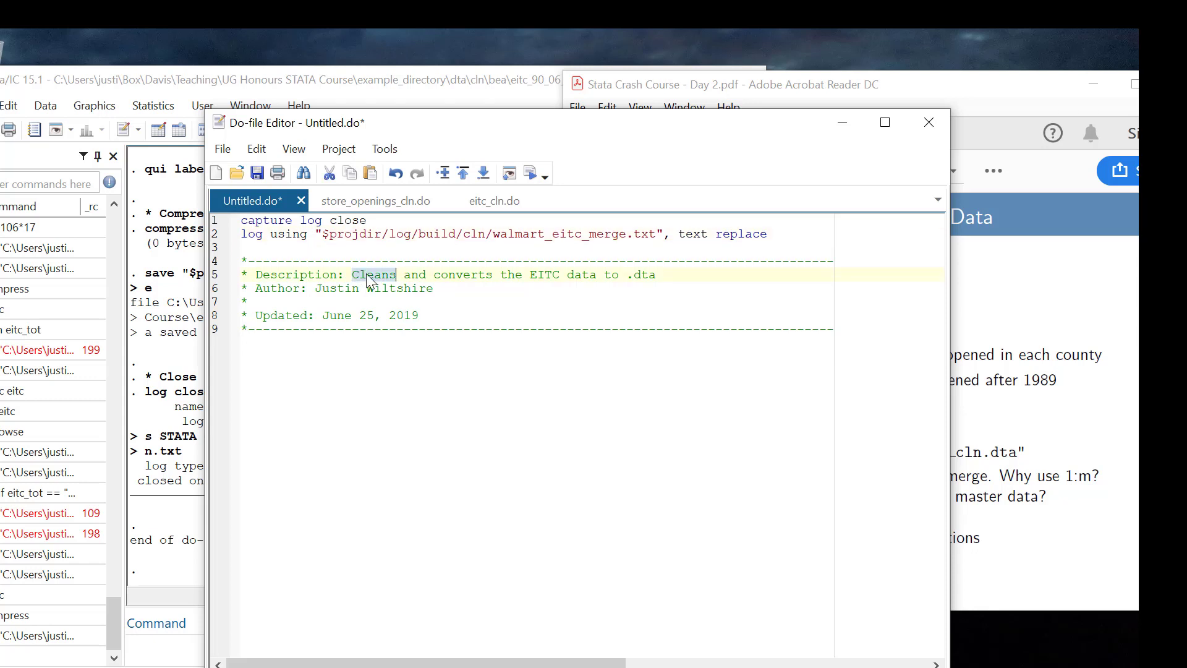
{"action": "type", "text": "Merges the "}
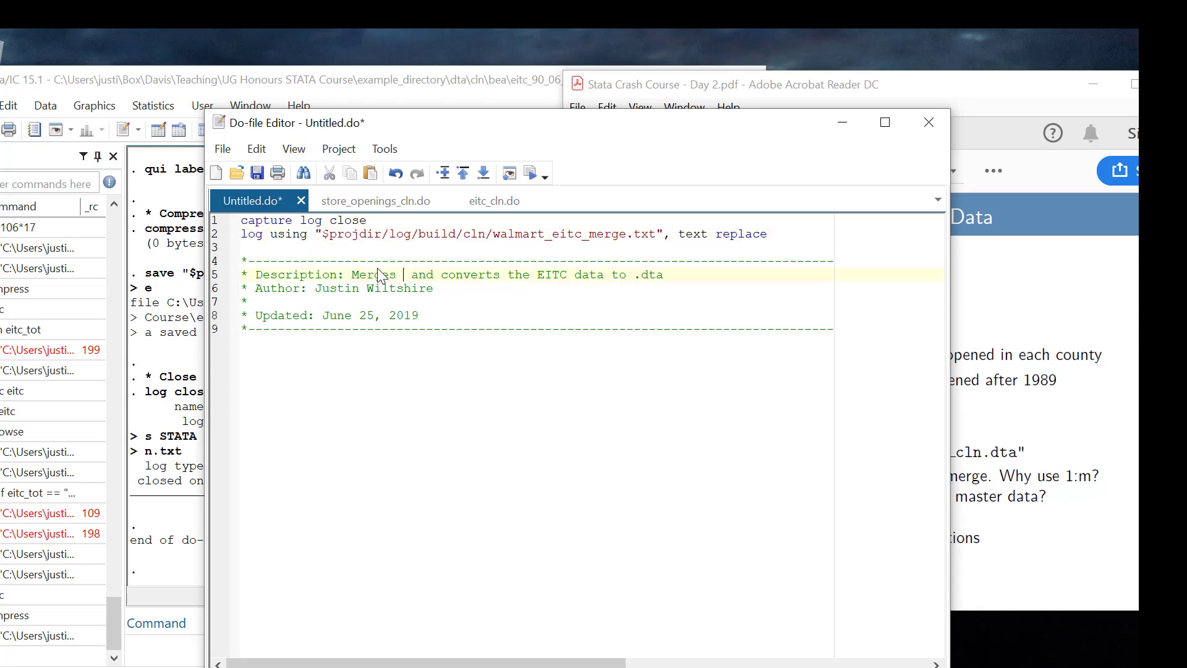
{"action": "type", "text": "Walmart openi"}
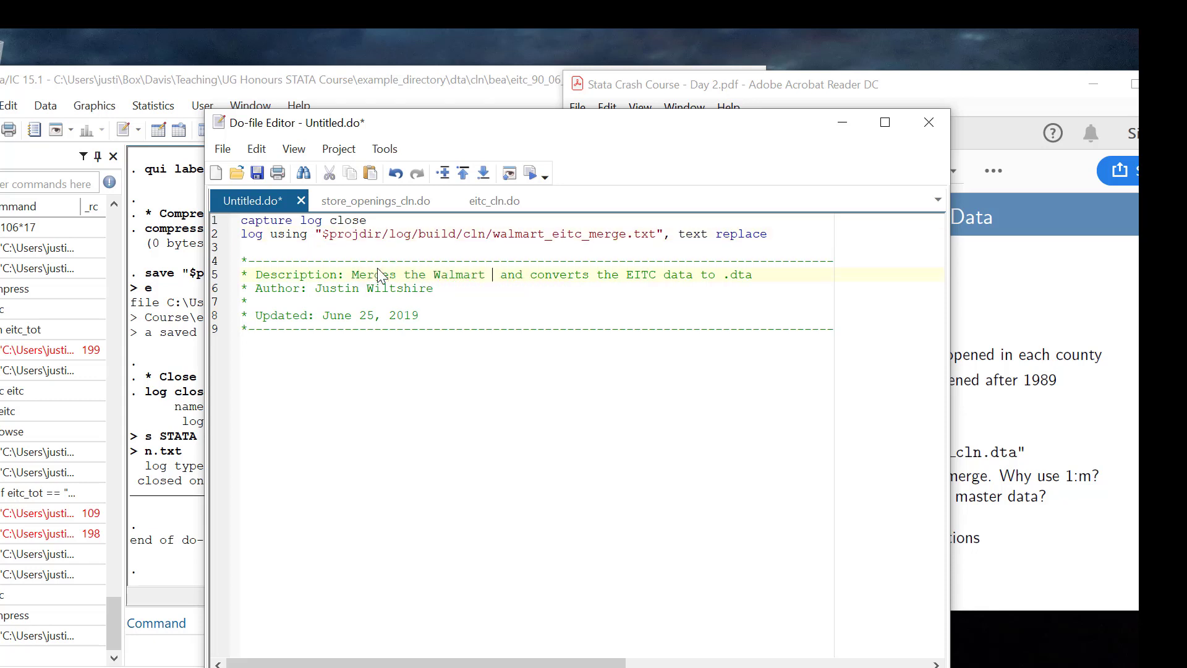
{"action": "type", "text": "ngs"}
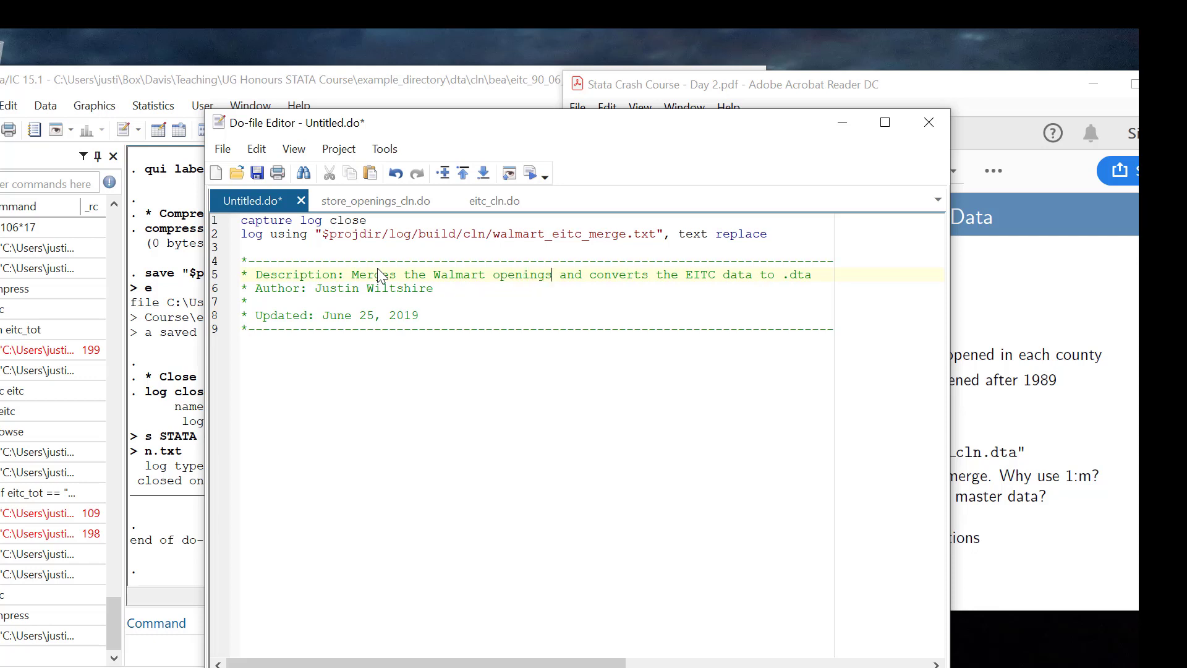
{"action": "key", "text": "Delete"}
{"action": "key", "text": "Delete"}
{"action": "key", "text": "Delete"}
{"action": "key", "text": "Delete"}
{"action": "key", "text": "Delete"}
{"action": "key", "text": "Delete"}
{"action": "key", "text": "Delete"}
{"action": "key", "text": "Delete"}
{"action": "key", "text": "Delete"}
{"action": "key", "text": "Delete"}
{"action": "key", "text": "Delete"}
{"action": "key", "text": "Delete"}
{"action": "key", "text": "Delete"}
{"action": "key", "text": "Delete"}
{"action": "key", "text": "Delete"}
{"action": "key", "text": "Delete"}
{"action": "key", "text": "Delete"}
{"action": "key", "text": "Delete"}
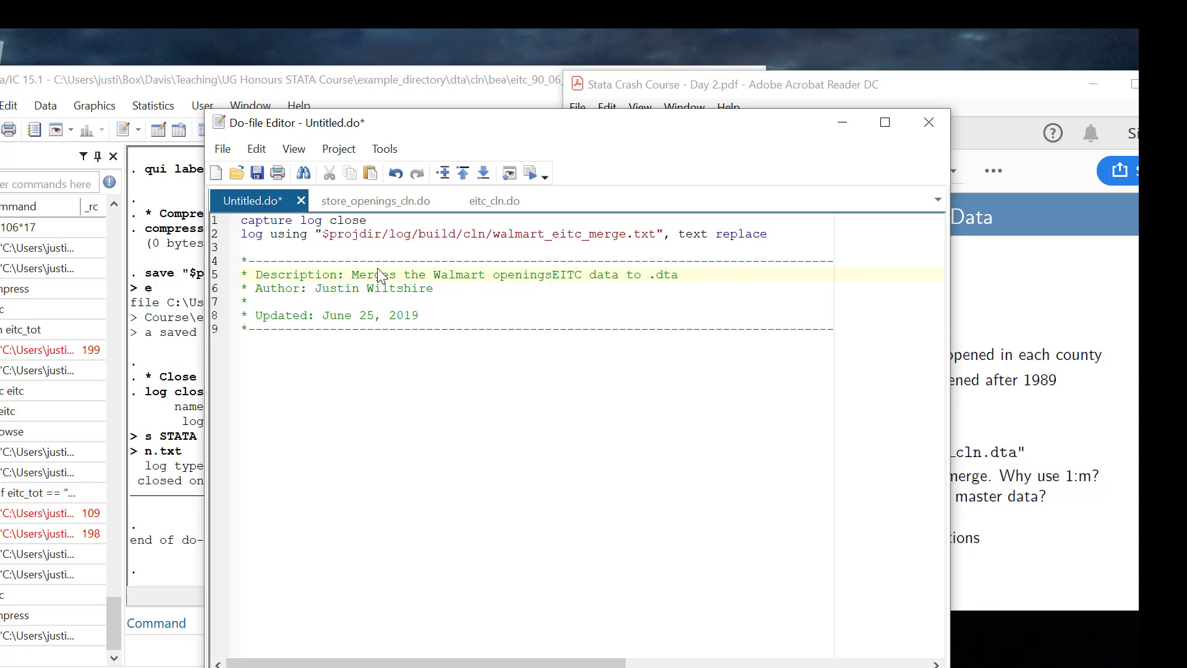
{"action": "type", "text": "and"}
{"action": "key", "text": "End"}
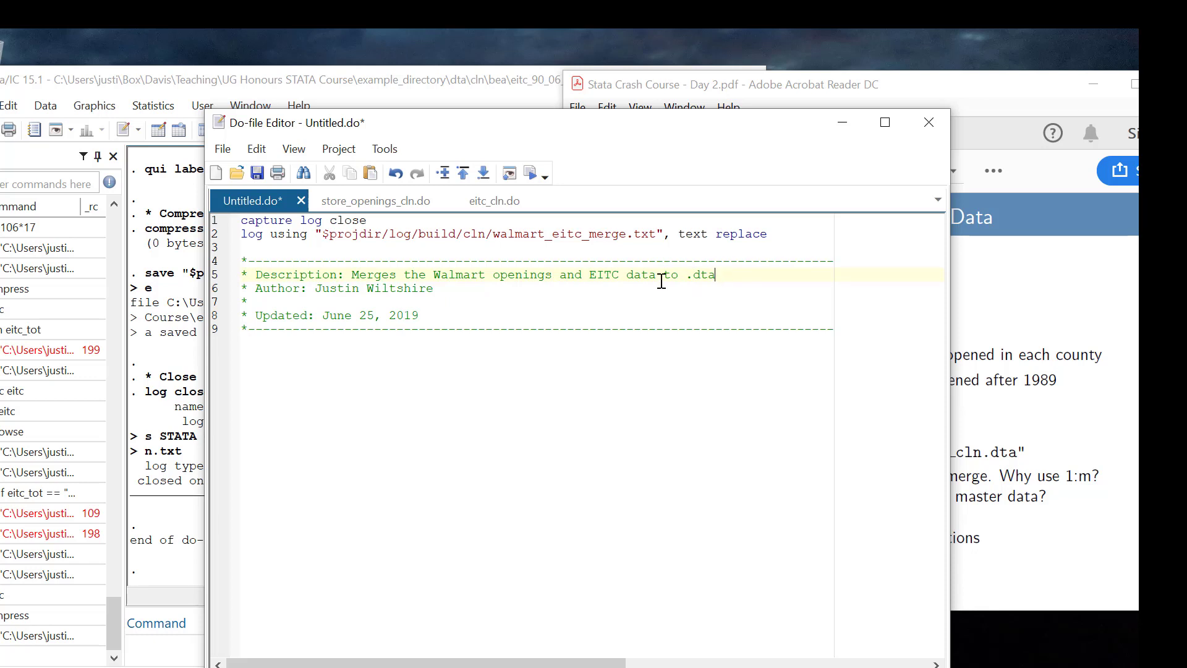
{"action": "left_click", "coordinate": [657, 283], "text": "shift"}
{"action": "key", "text": "Delete"}
{"action": "key", "text": "BackSpace"}
{"action": "type", "text": "6"}
- Set the updated date in eitc_cln.do to June 27, 2019 and save the file
{"action": "left_click", "coordinate": [387, 204]}
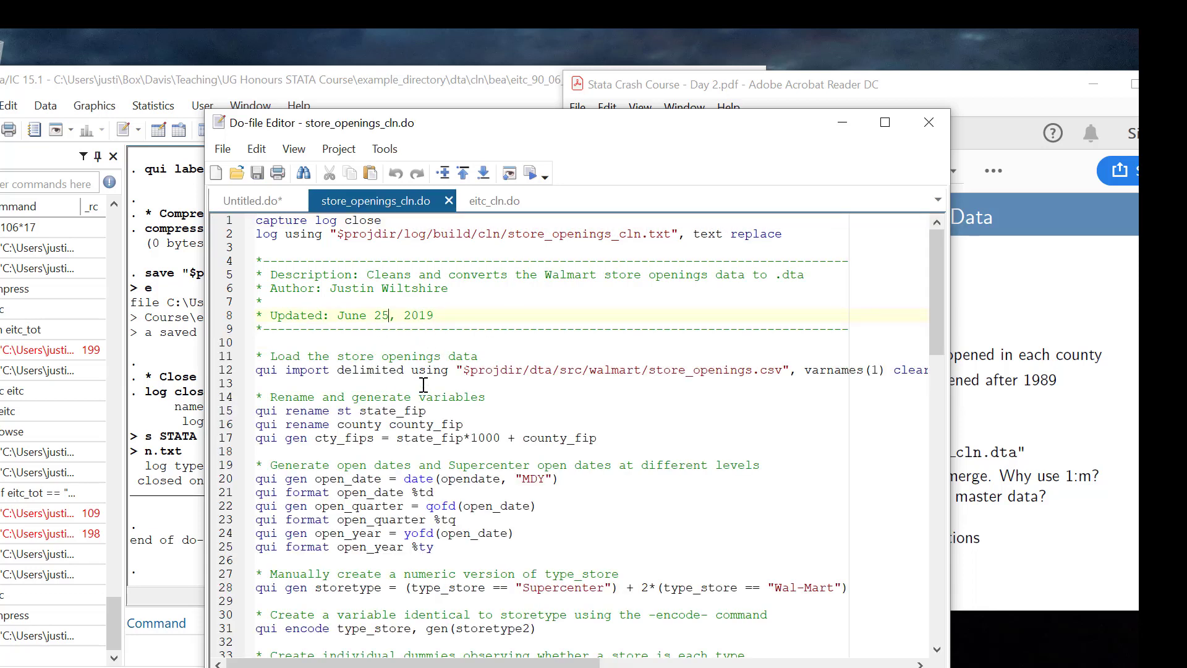
{"action": "left_click", "coordinate": [499, 202]}
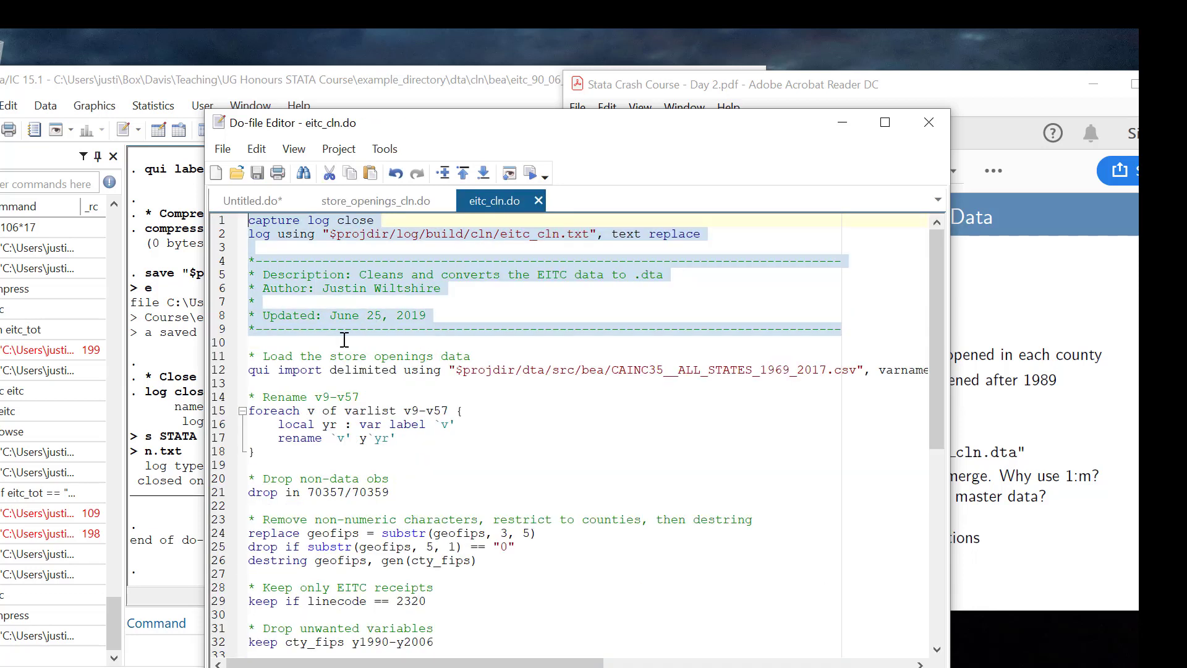
{"action": "left_click", "coordinate": [387, 315]}
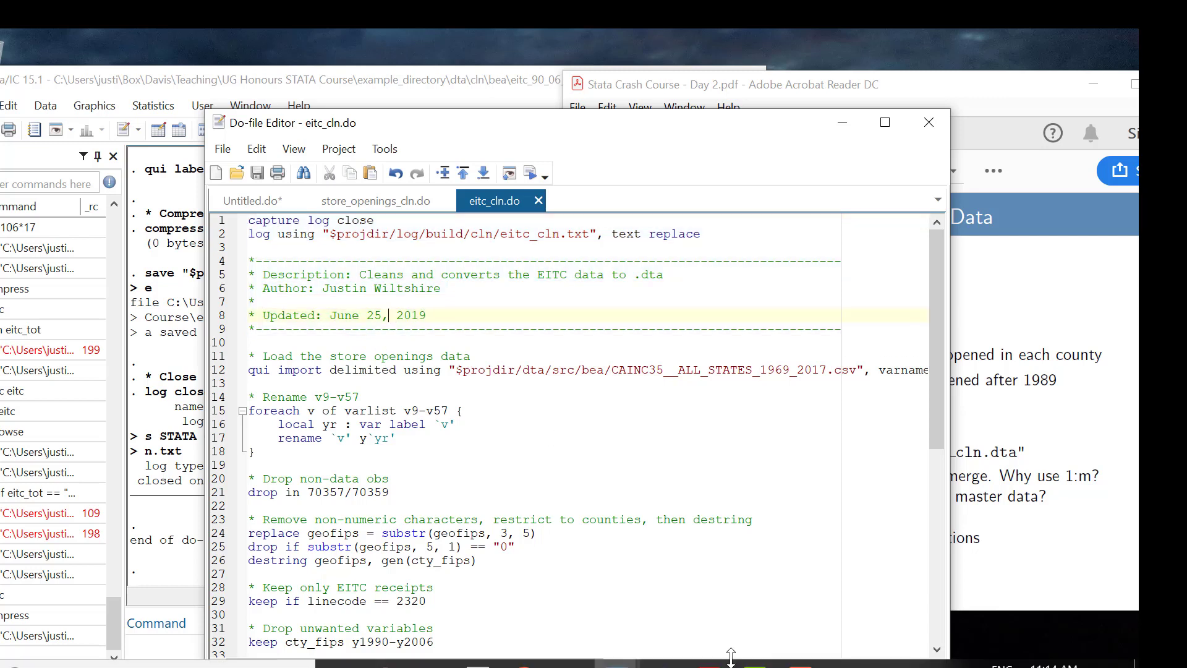
{"action": "key", "text": "Left"}
{"action": "key", "text": "BackSpace"}
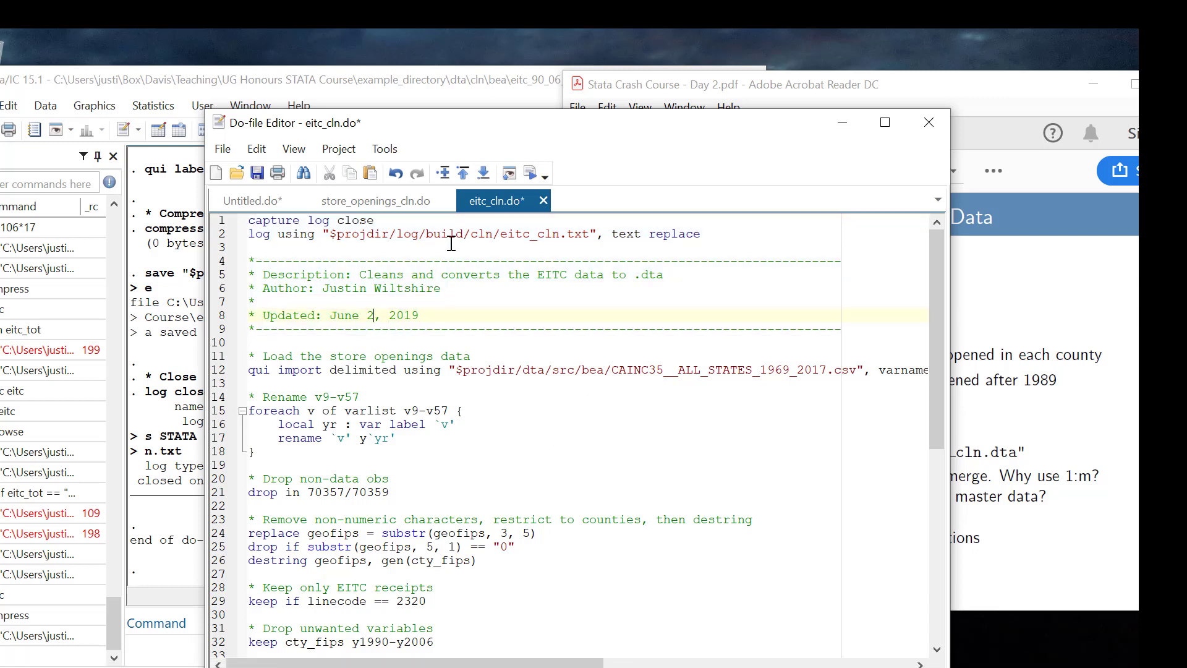
{"action": "type", "text": "7"}
{"action": "key", "text": "End"}
{"action": "left_click", "coordinate": [256, 175]}
- Set the updated date in the untitled do-file's header to June 27, 2019
{"action": "left_click", "coordinate": [261, 203]}
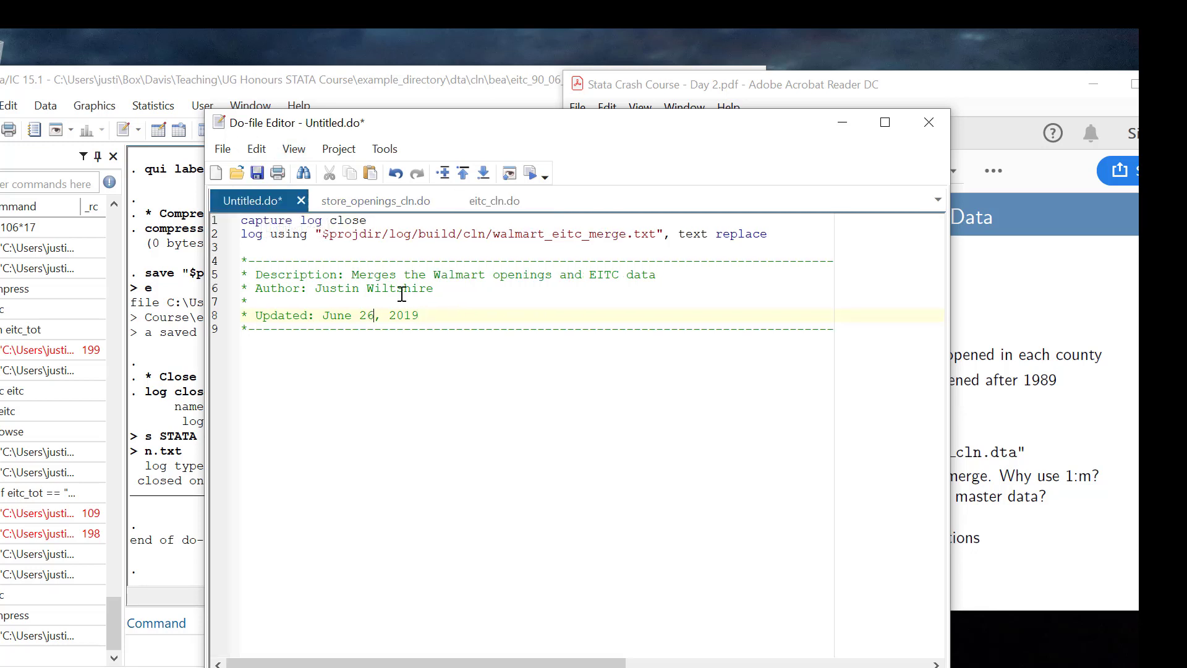
{"action": "left_click", "coordinate": [371, 316]}
{"action": "key", "text": "BackSpace"}
{"action": "type", "text": "7"}
{"action": "key", "text": "ctrl+End"}
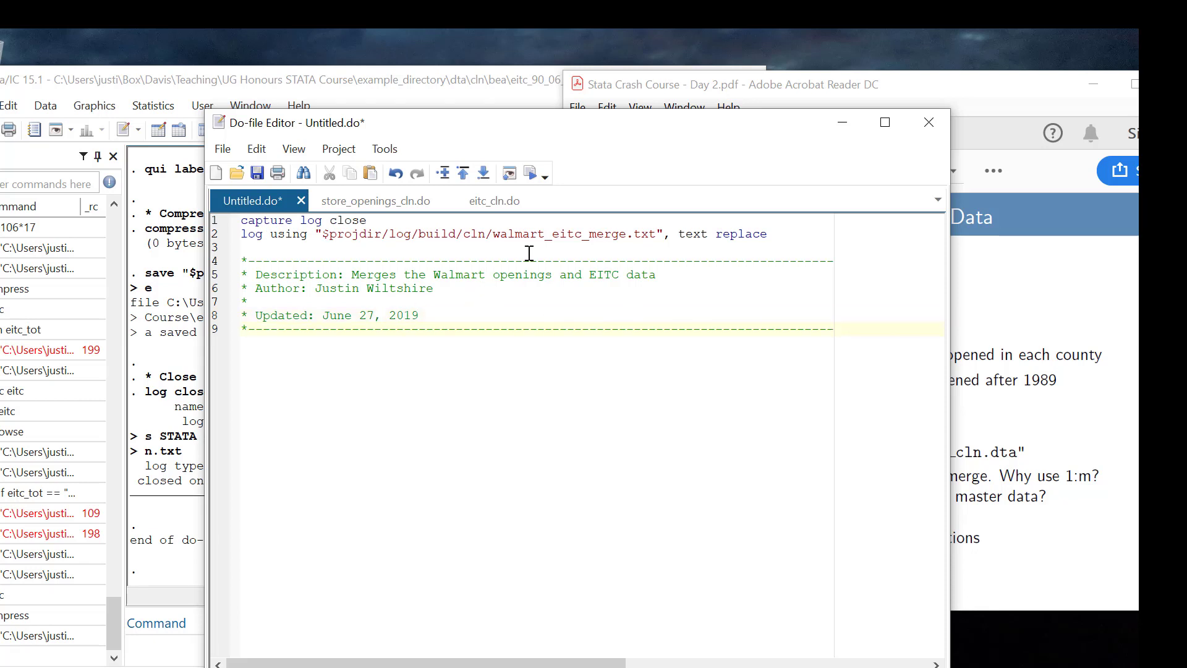
- Below the header, add the comment "* Close the log" and the command log close, leaving blank lines above them for code
{"action": "key", "text": "Return"}
{"action": "key", "text": "Return"}
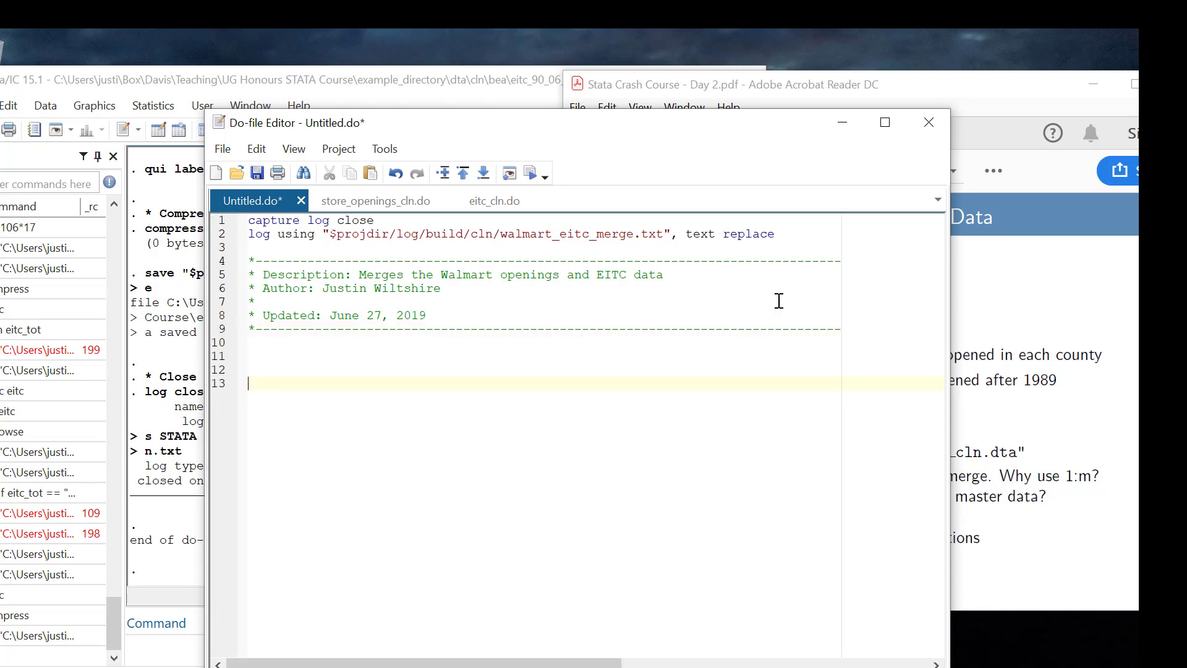
{"action": "type", "text": "* Close the log log "}
{"action": "type", "text": "close"}
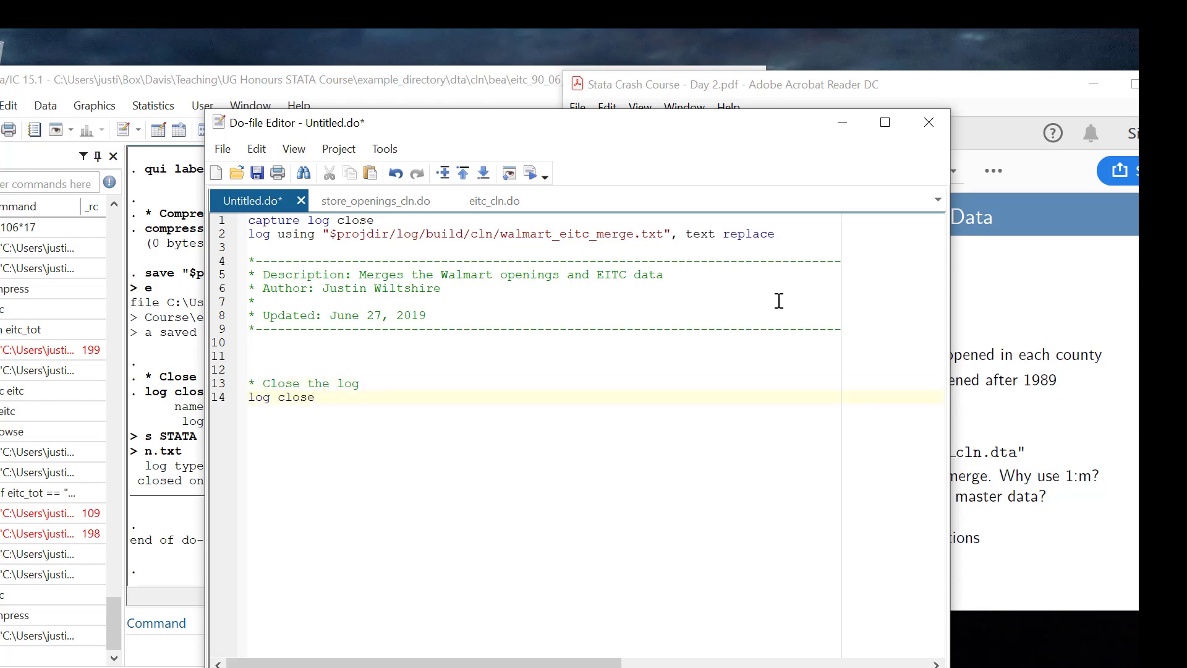
{"action": "left_click", "coordinate": [359, 355]}
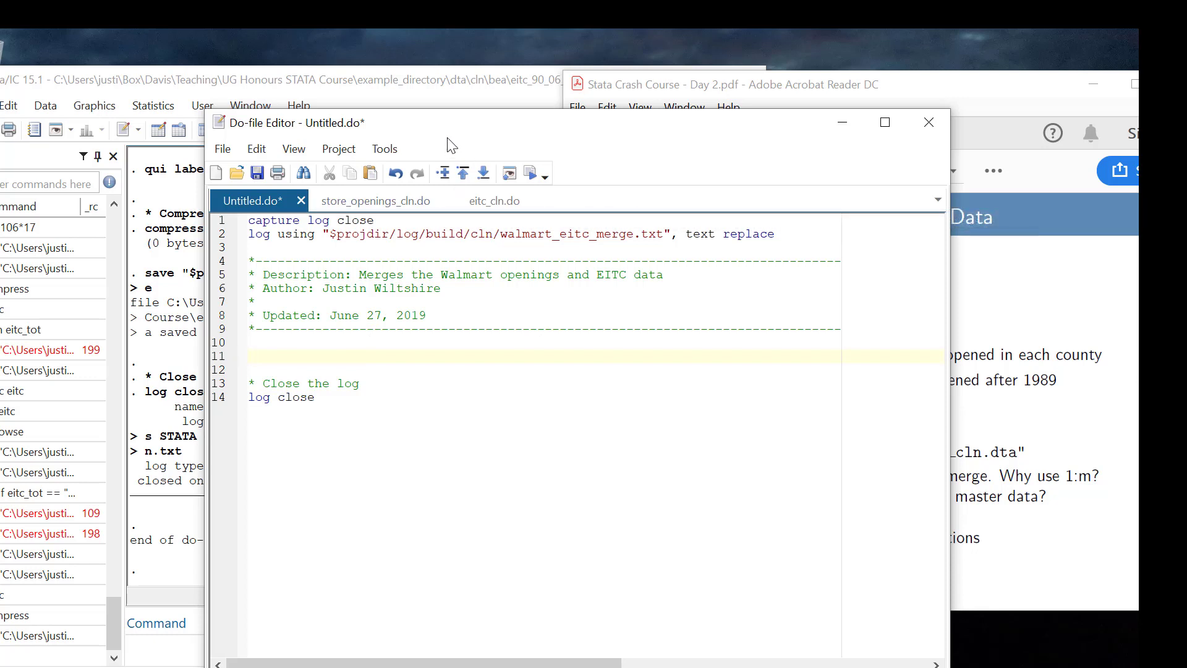
- Save the new do-file as walmart_eitc_merge in the do/build/merge folder
{"action": "left_click", "coordinate": [221, 148]}
{"action": "left_click", "coordinate": [265, 258]}
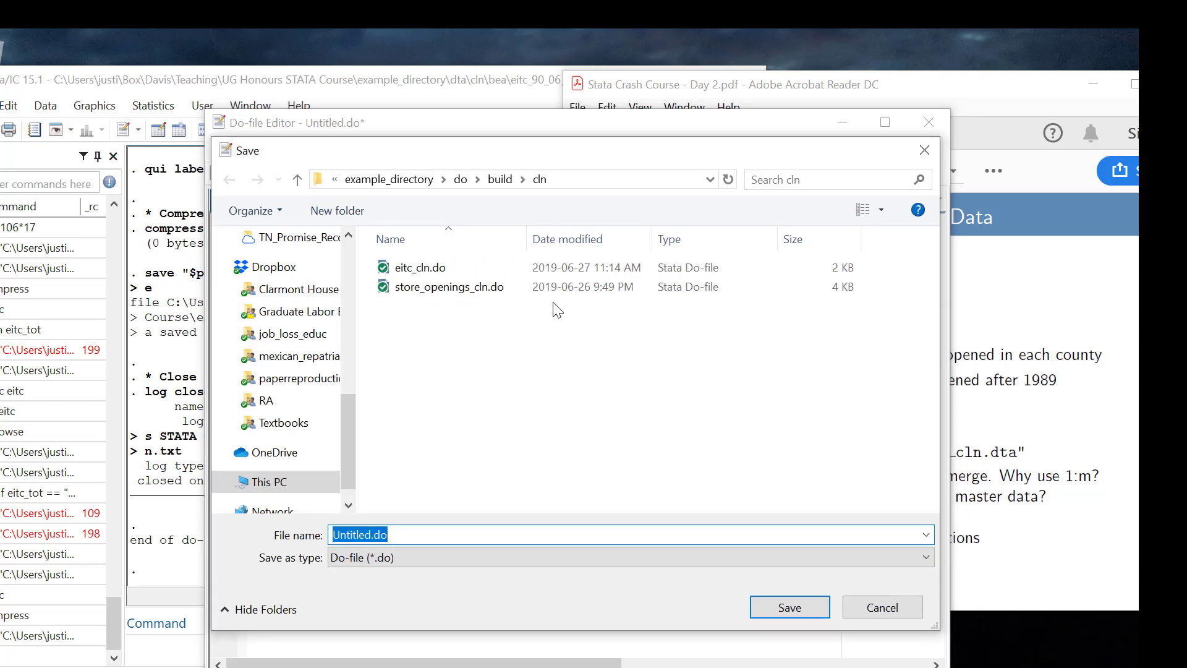
{"action": "left_click", "coordinate": [500, 179]}
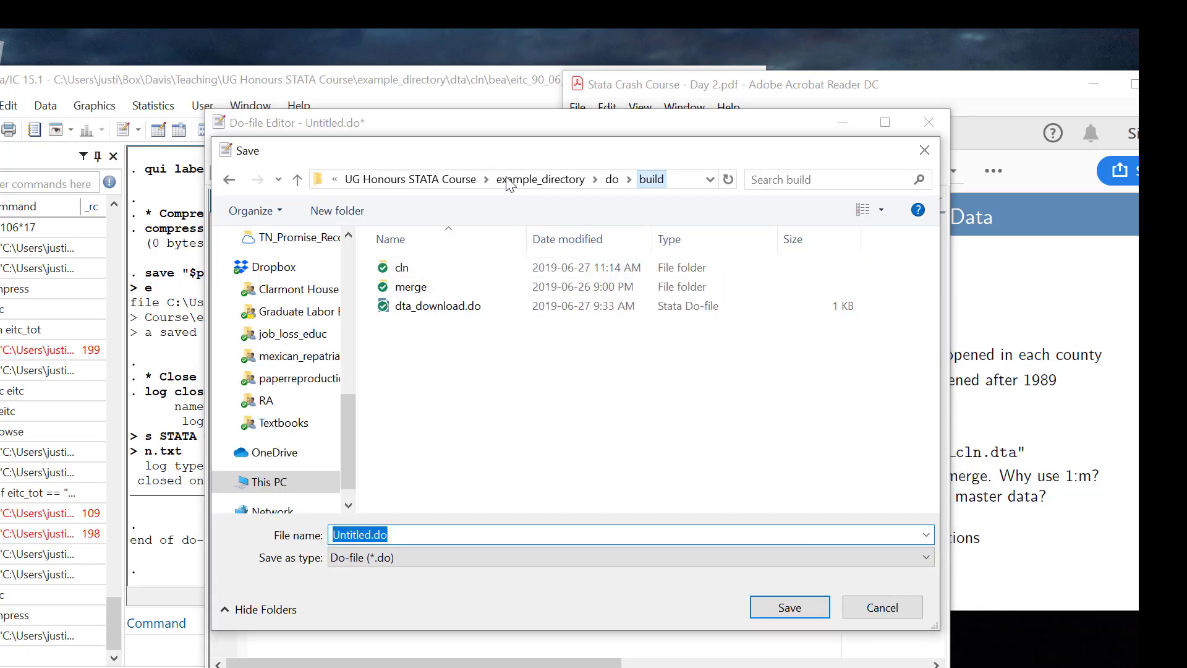
{"action": "double_click", "coordinate": [392, 287]}
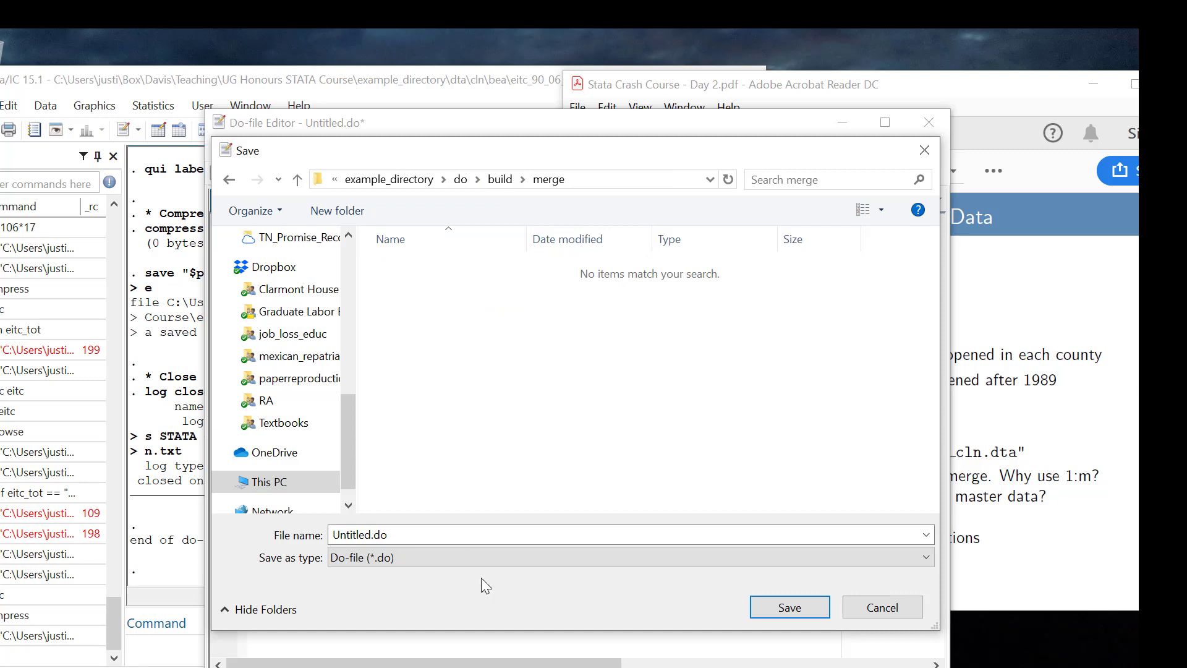
{"action": "double_click", "coordinate": [369, 535]}
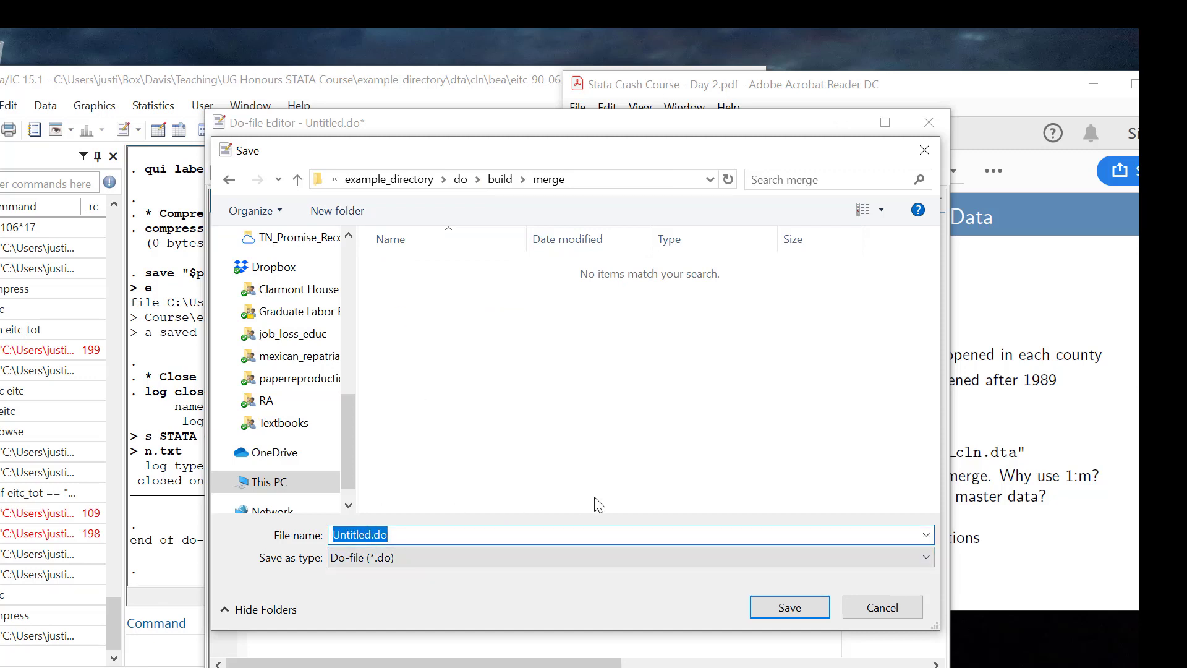
{"action": "type", "text": "walmart_"}
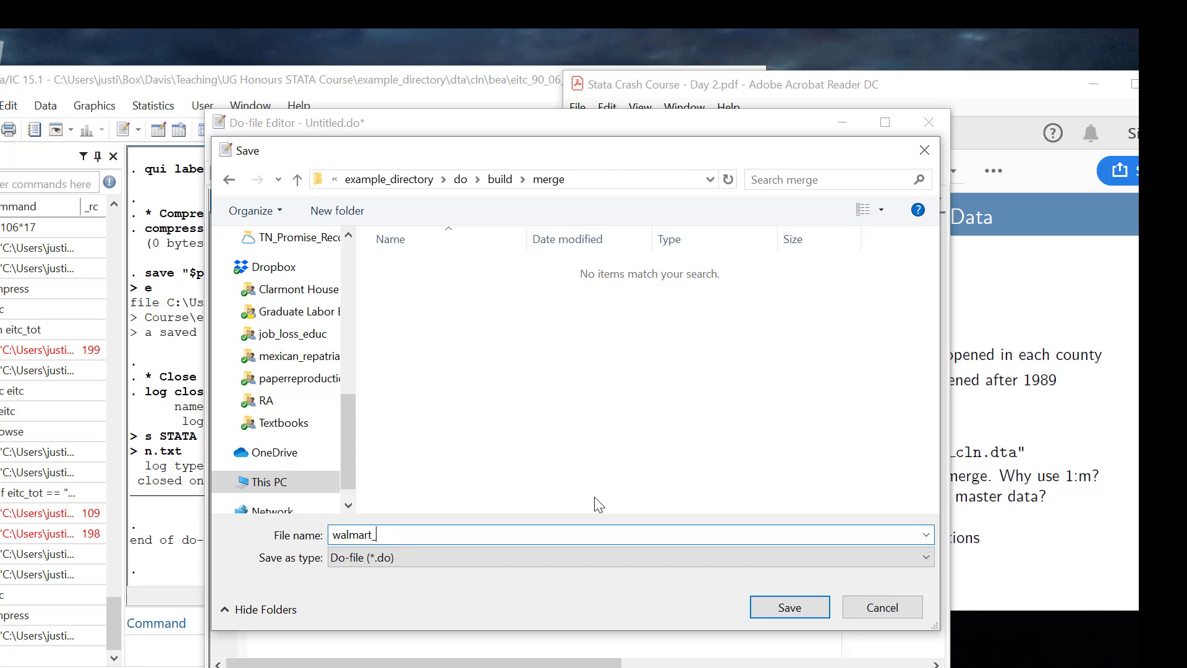
{"action": "type", "text": "eitc_"}
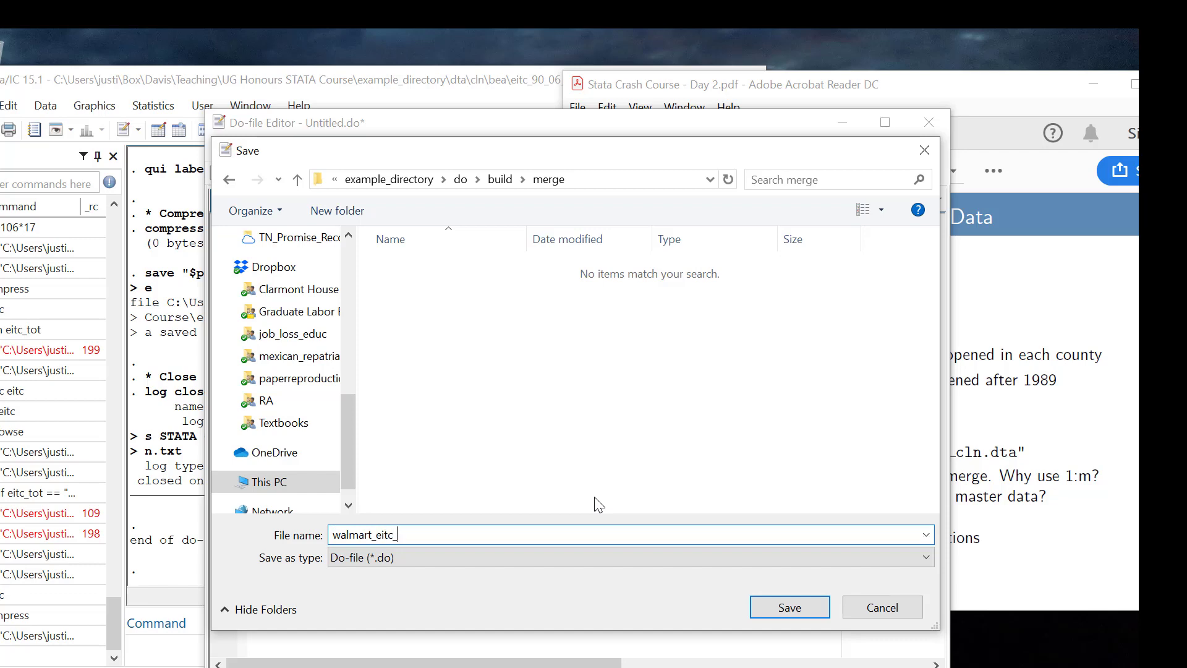
{"action": "type", "text": "merge"}
{"action": "key", "text": "Return"}
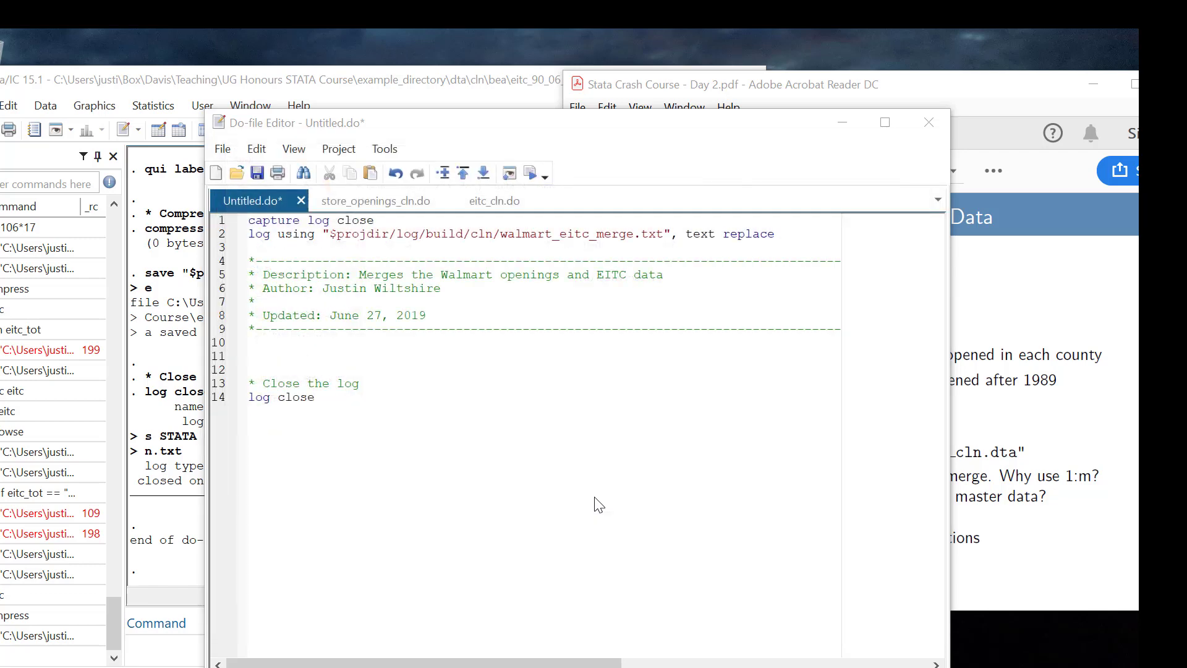
- Change the log path's folder in walmart_eitc_merge.do from cln to merge and save the file
{"action": "double_click", "coordinate": [488, 235]}
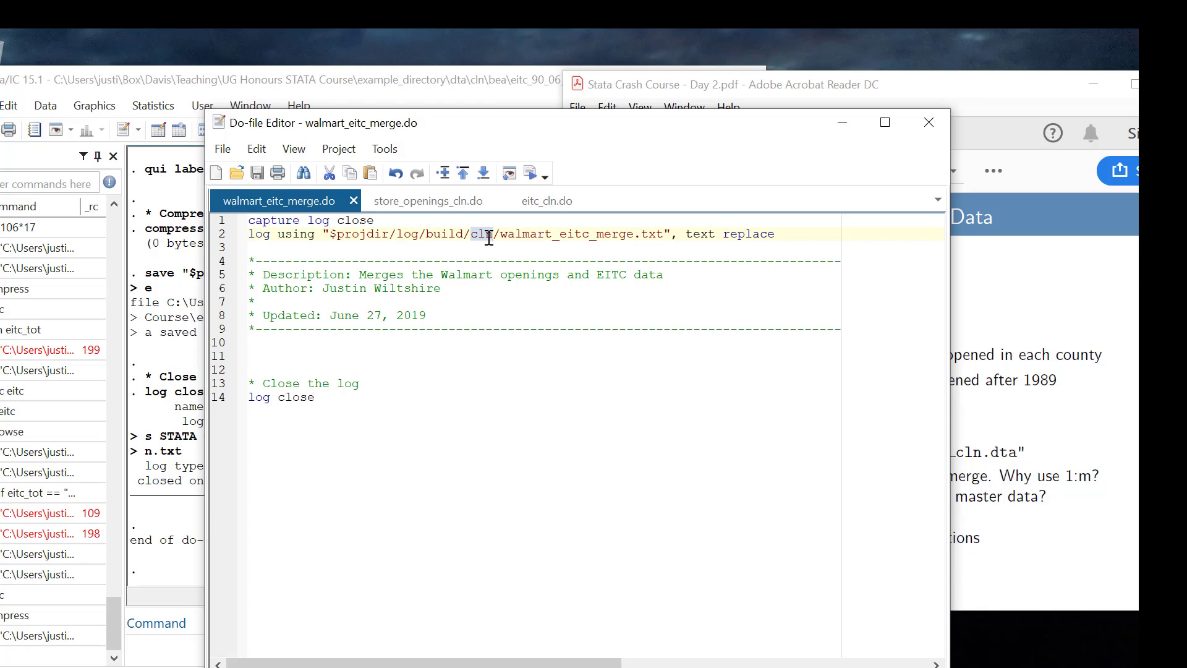
{"action": "type", "text": "merge"}
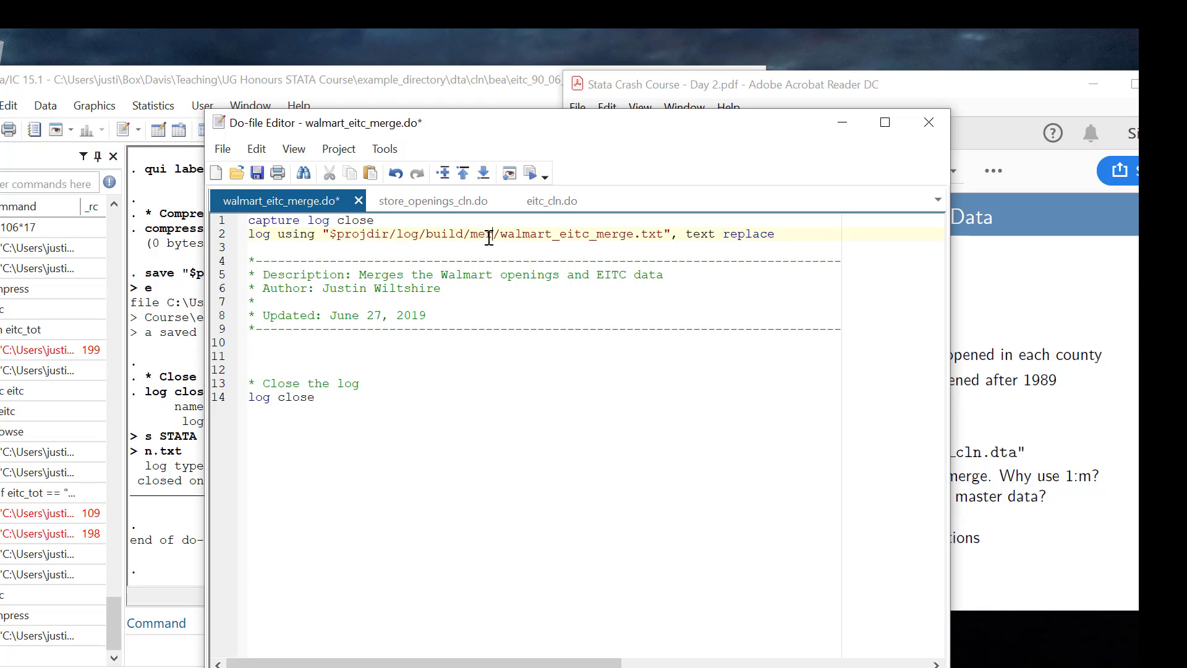
{"action": "left_click", "coordinate": [257, 173]}
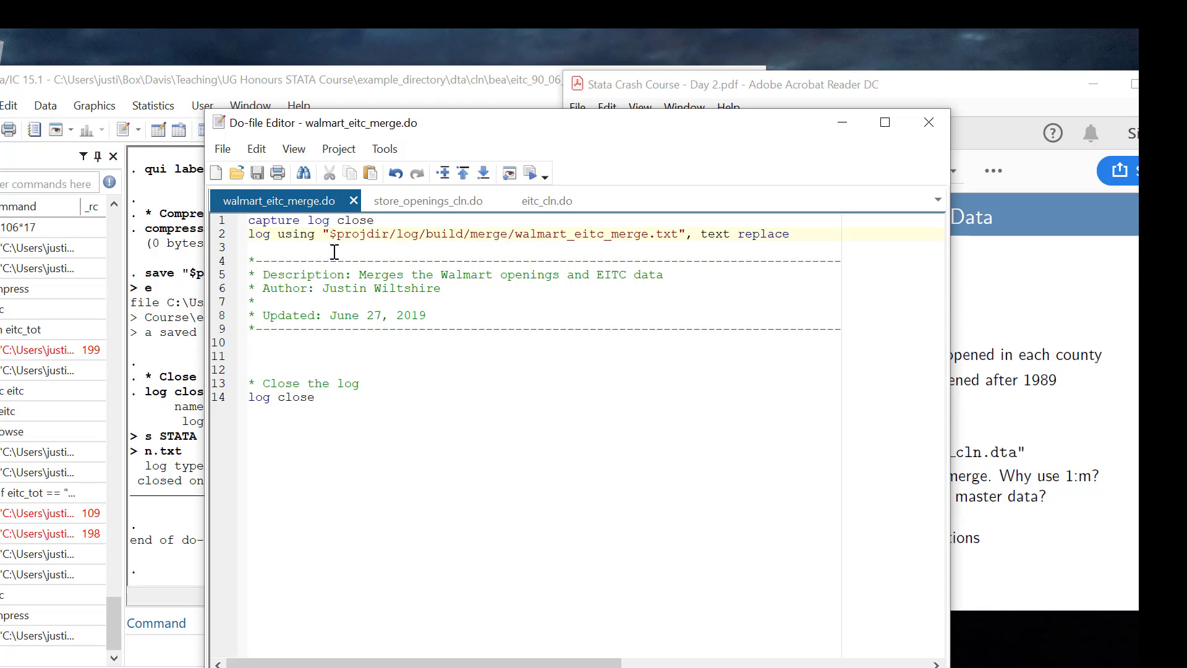
- Move and narrow the Do-file Editor window so the merging-data slide can be read beside it, with line 11 ready for code
{"action": "left_click", "coordinate": [507, 366]}
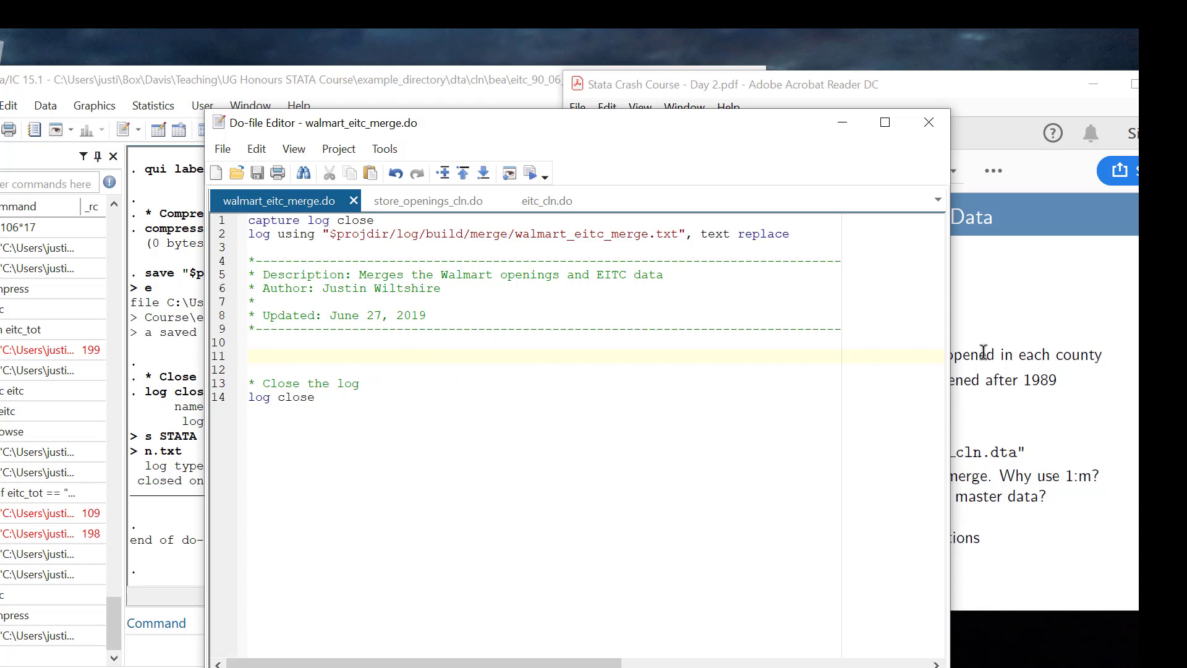
{"action": "left_click_drag", "start_coordinate": [668, 132], "coordinate": [463, 99]}
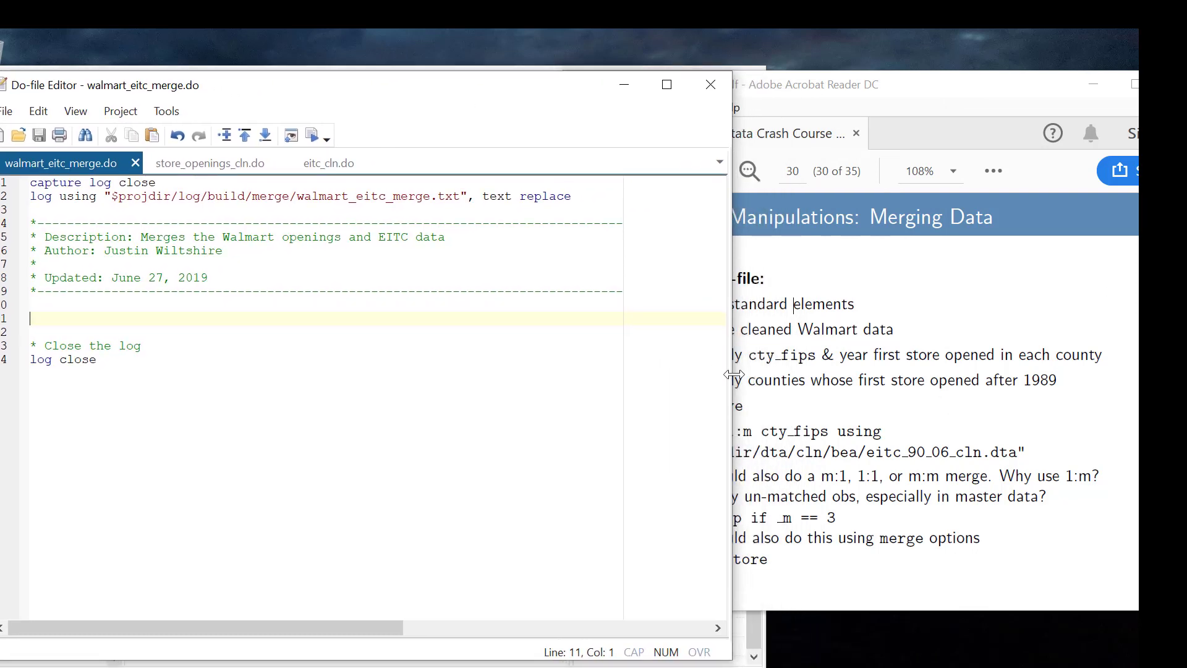
{"action": "left_click_drag", "start_coordinate": [733, 375], "coordinate": [625, 365]}
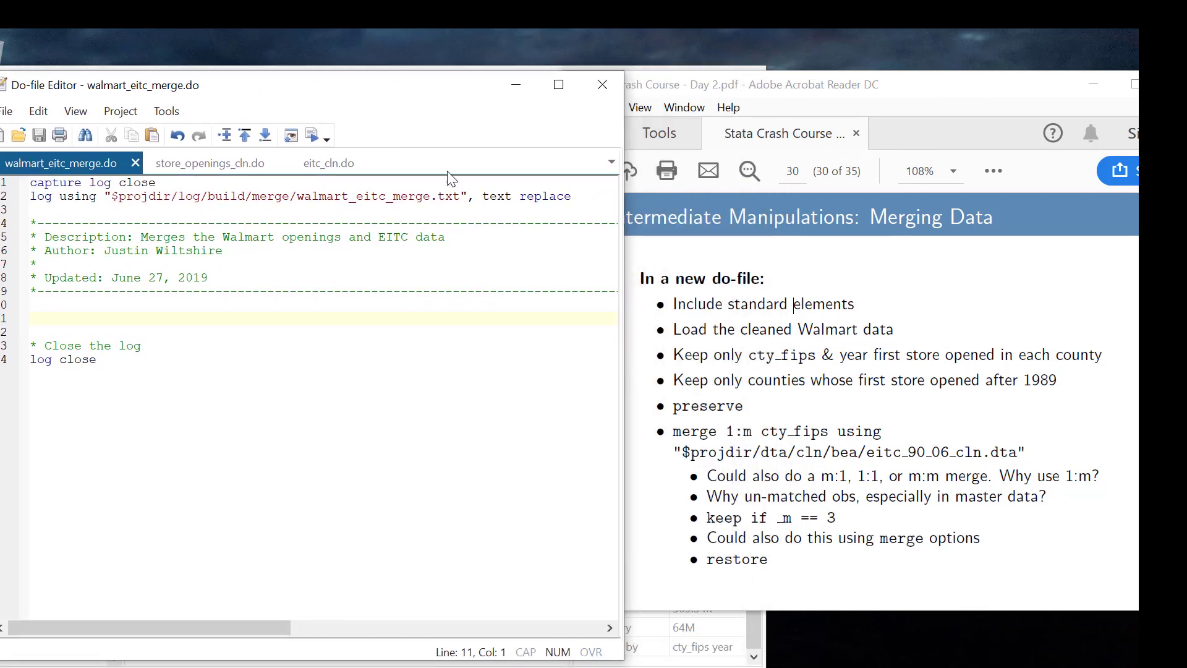
{"action": "left_click_drag", "start_coordinate": [369, 90], "coordinate": [410, 105]}
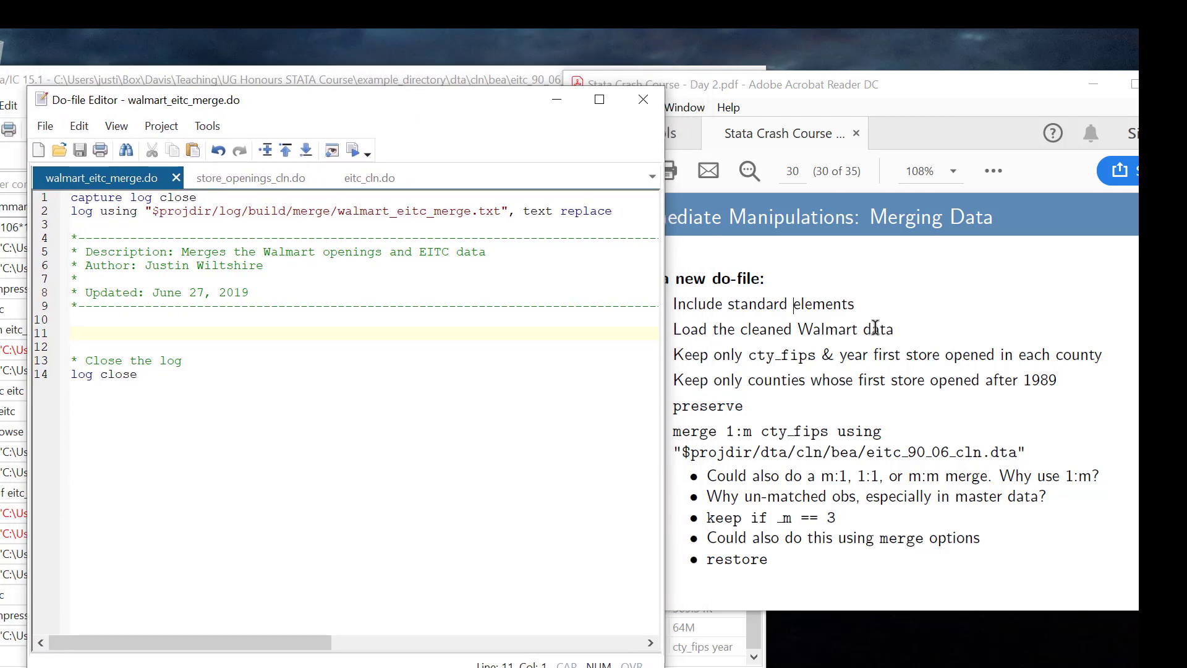
- In store_openings_cln.do, change the saved dataset's file name to store_openings_cln.dta, save the do-file and execute it
{"action": "left_click", "coordinate": [281, 183]}
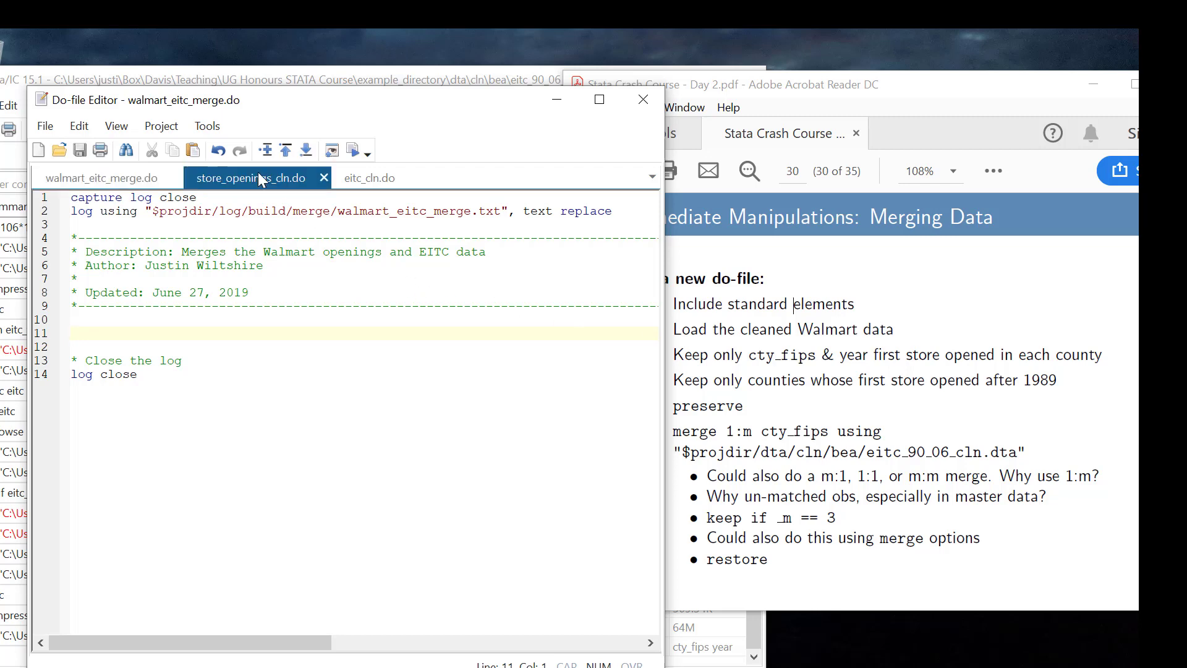
{"action": "scroll", "coordinate": [365, 352], "scroll_direction": "down", "scroll_amount": 20}
{"action": "scroll", "coordinate": [365, 352], "scroll_direction": "down", "scroll_amount": 3}
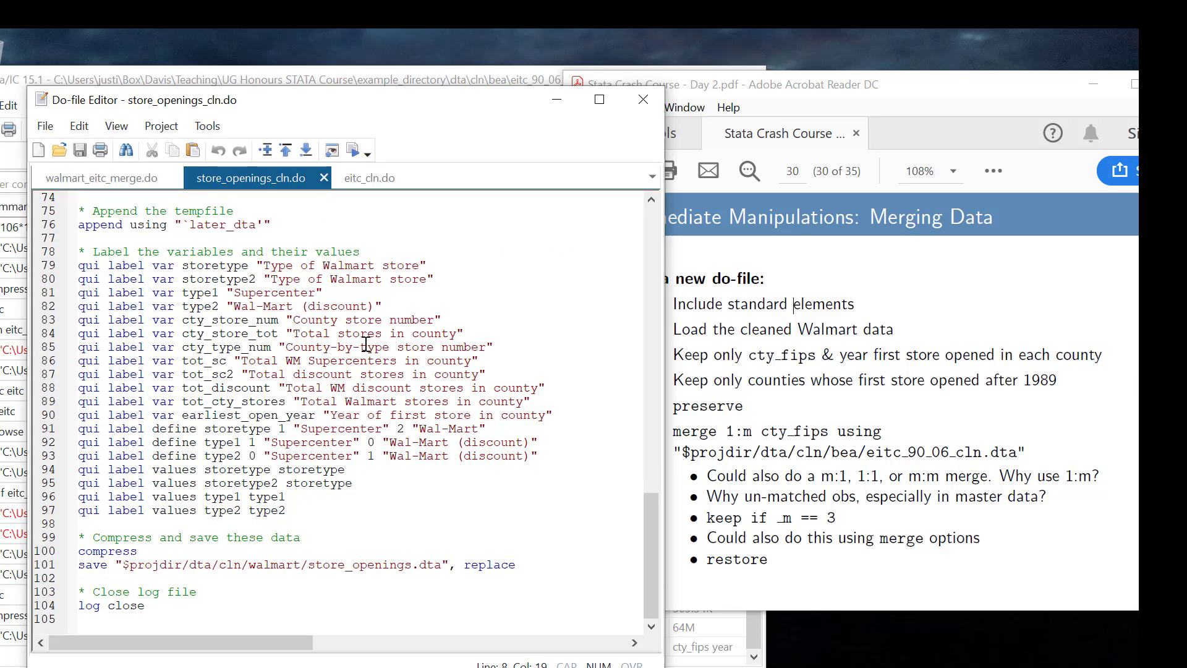
{"action": "left_click_drag", "start_coordinate": [450, 567], "coordinate": [116, 565]}
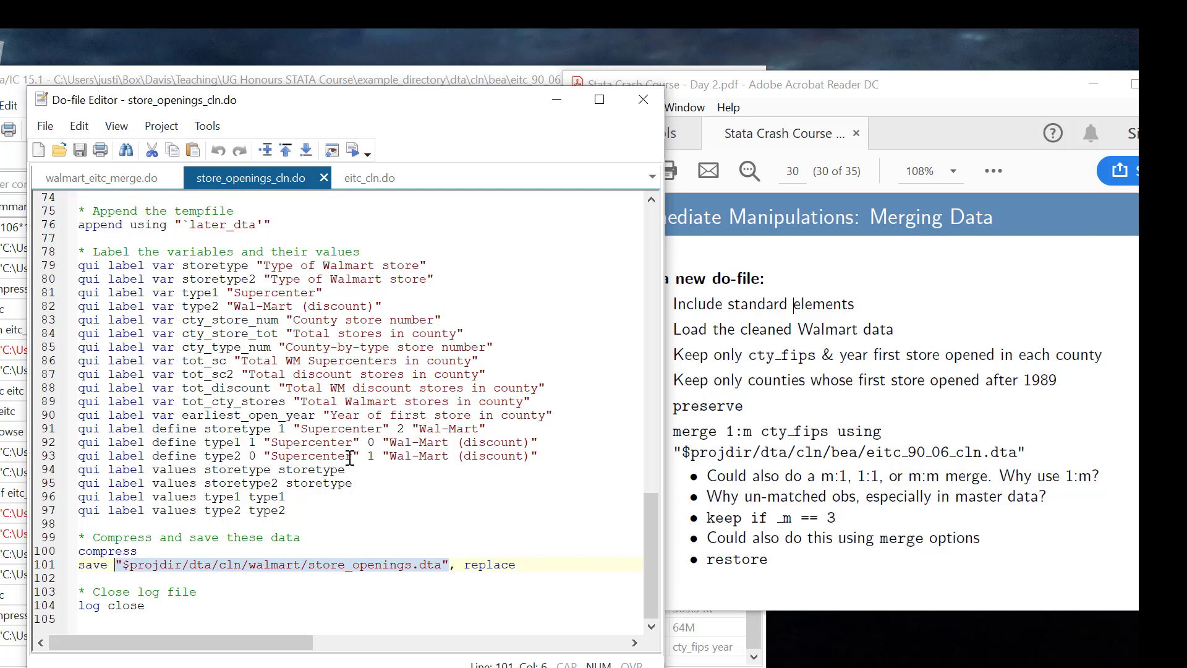
{"action": "left_click", "coordinate": [415, 572]}
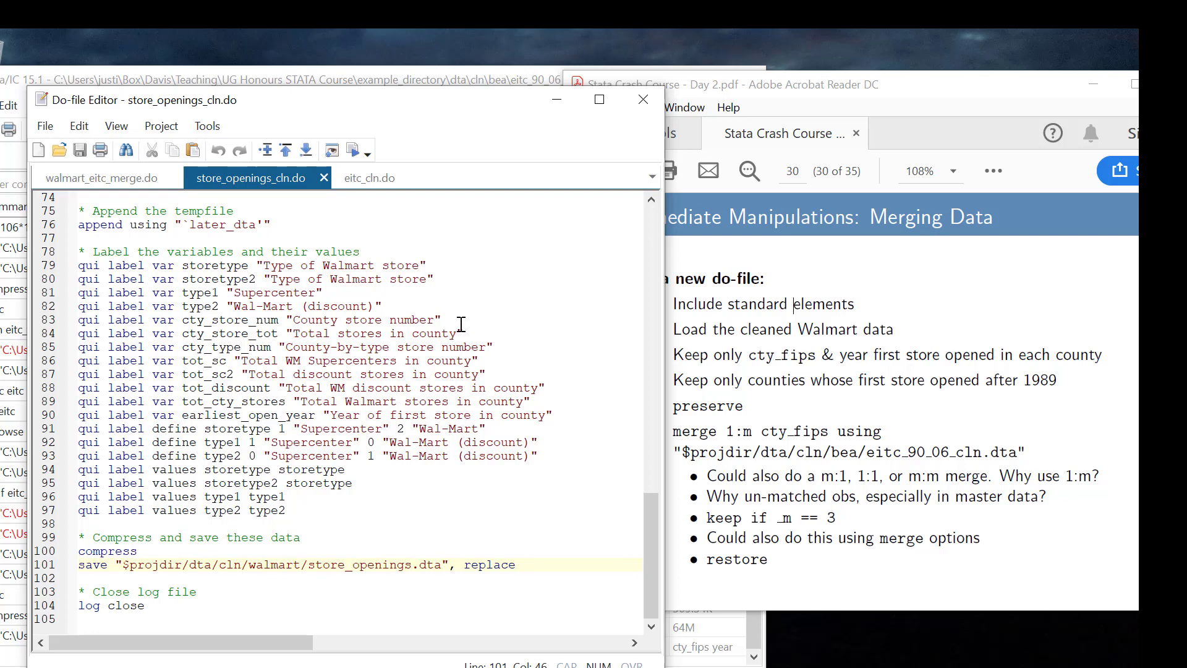
{"action": "type", "text": "_cln"}
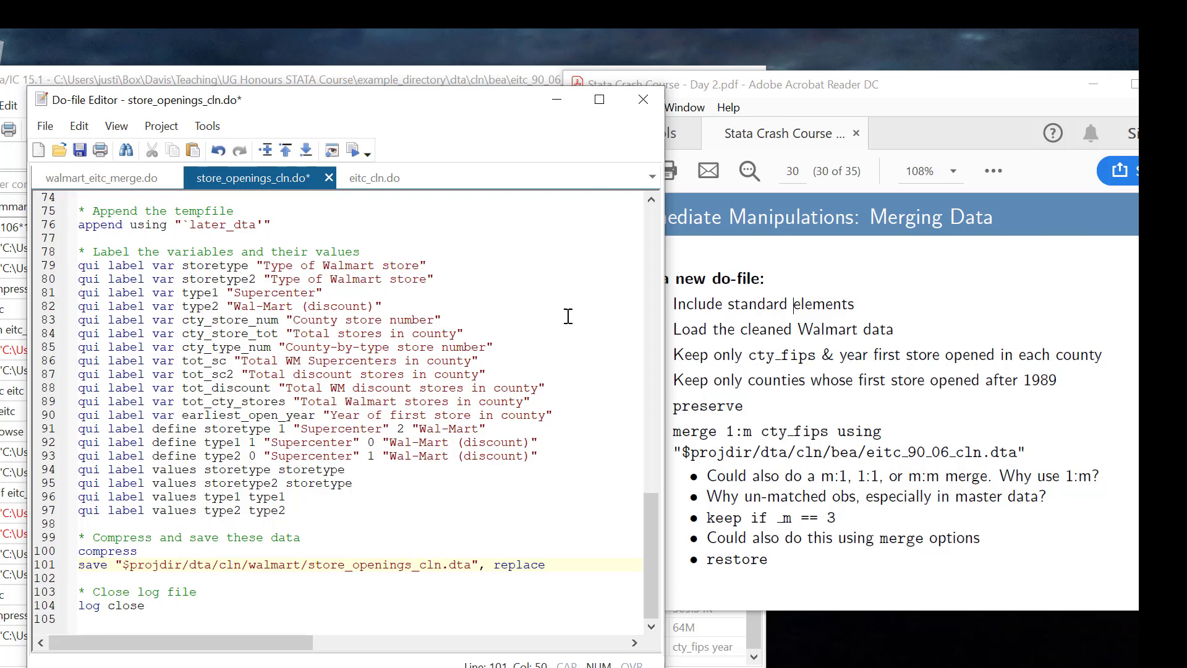
{"action": "left_click", "coordinate": [83, 158]}
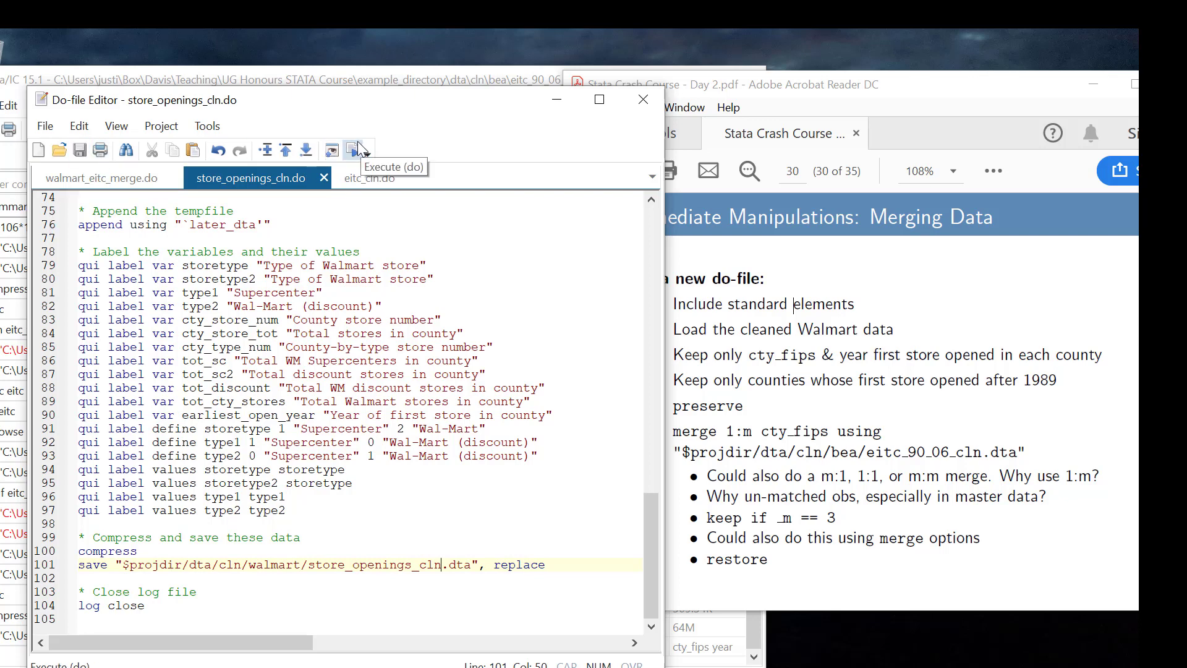
{"action": "left_click", "coordinate": [334, 153]}
- Set the updated date in store_openings_cln.do to June 27, 2019 and save the file
{"action": "scroll", "coordinate": [371, 290], "scroll_direction": "up", "scroll_amount": 20}
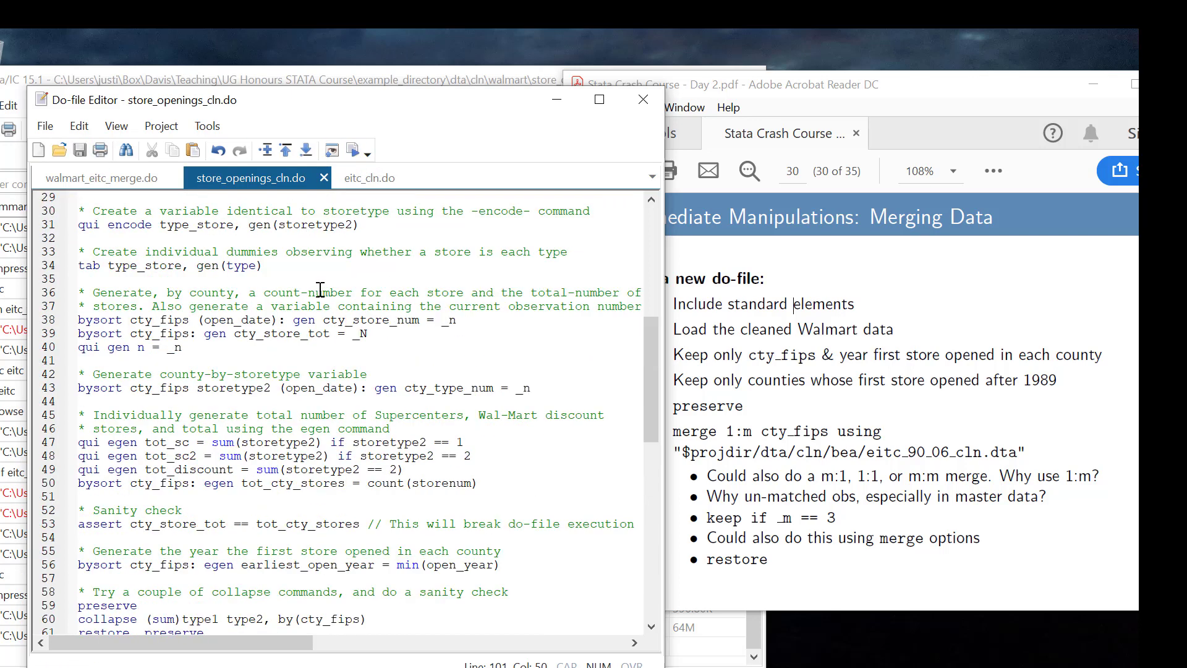
{"action": "left_click", "coordinate": [212, 291]}
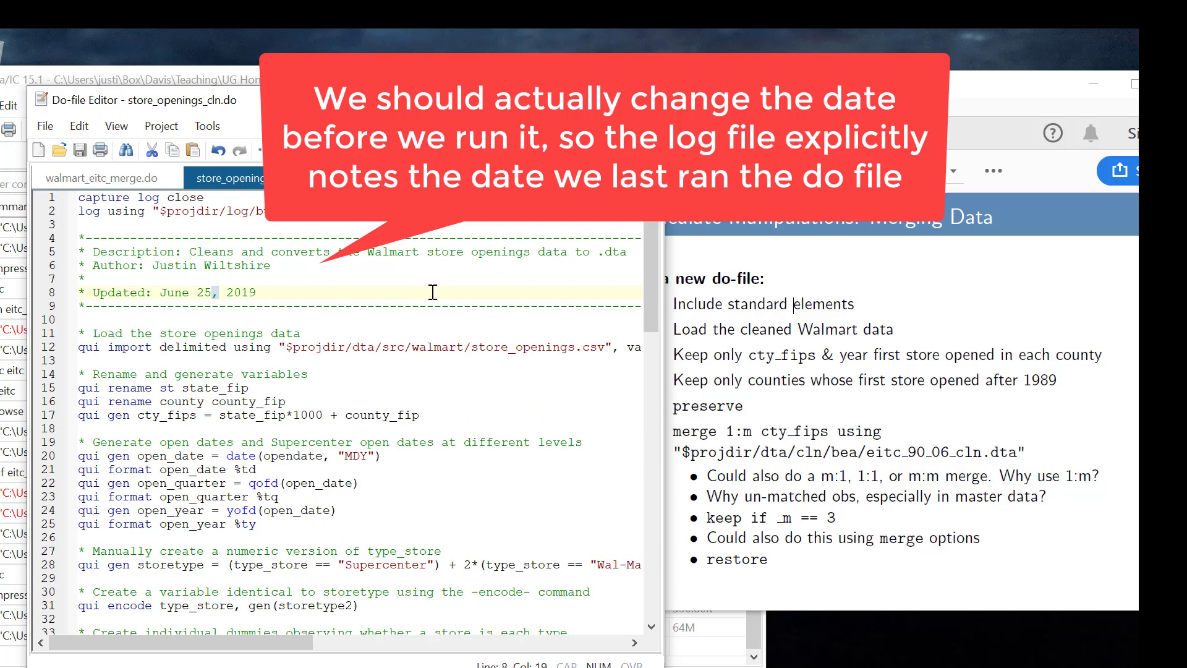
{"action": "key", "text": "BackSpace"}
{"action": "type", "text": "7"}
{"action": "left_click", "coordinate": [65, 150]}
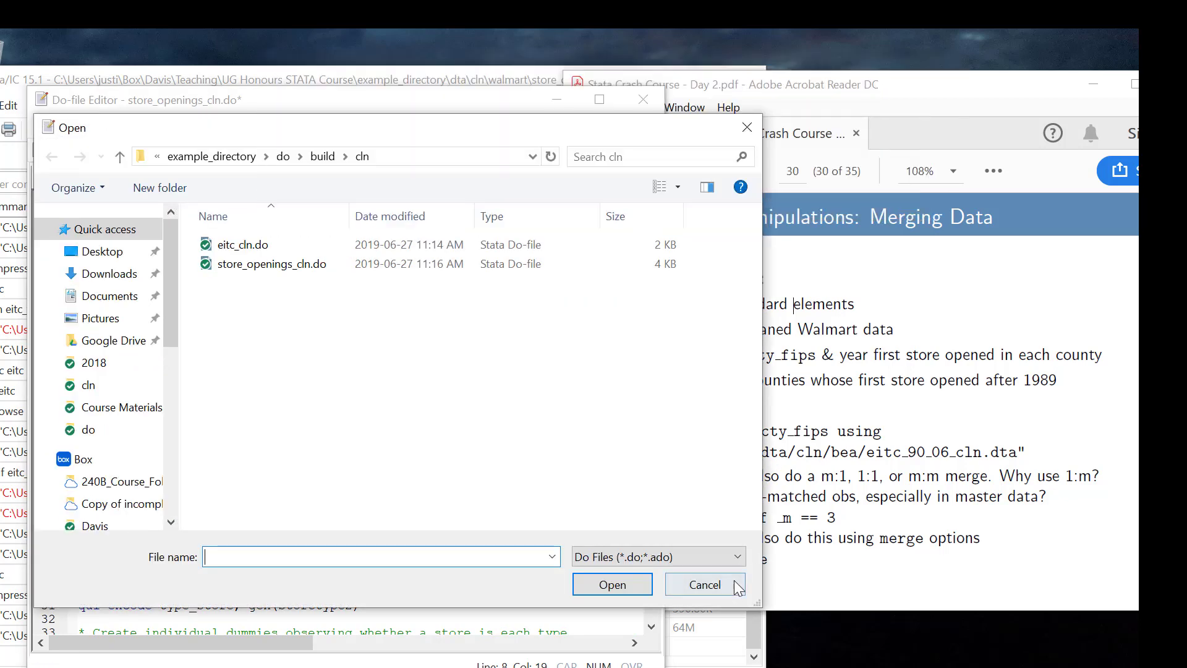
{"action": "left_click", "coordinate": [705, 584]}
{"action": "left_click", "coordinate": [79, 151]}
- Copy the dataset path from the save line and run erase "$projdir/dta/cln/walmart/store_openings.dta" in Stata to remove the old dataset
{"action": "scroll", "coordinate": [509, 600], "scroll_direction": "down", "scroll_amount": 20}
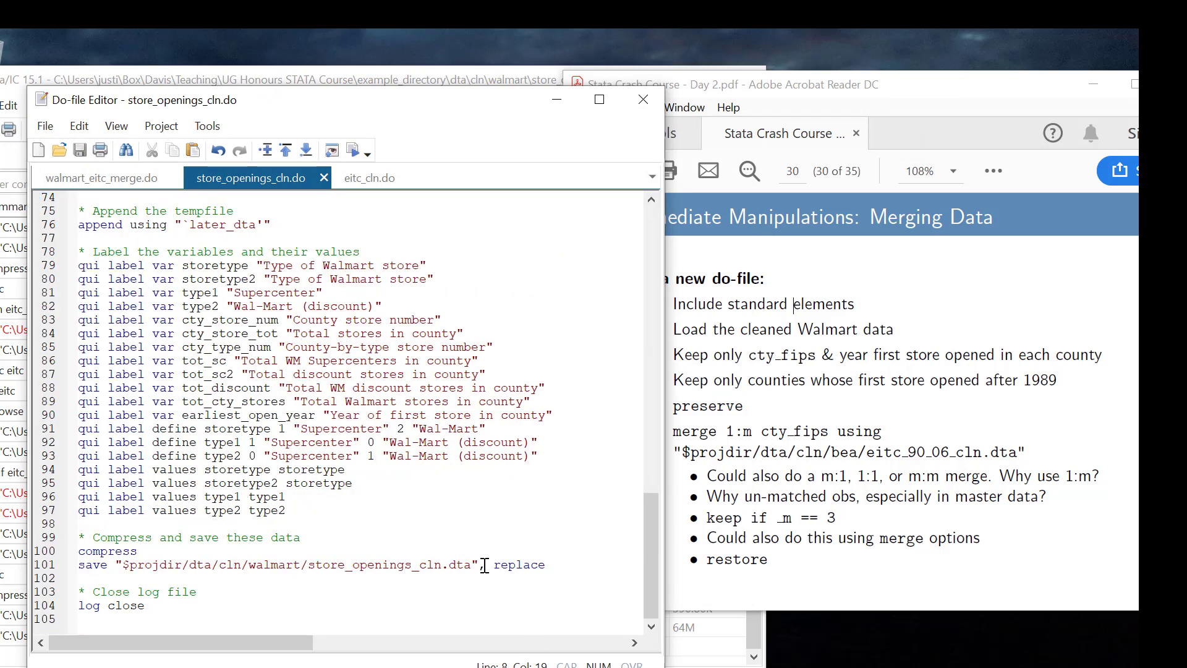
{"action": "left_click_drag", "start_coordinate": [477, 565], "coordinate": [112, 564]}
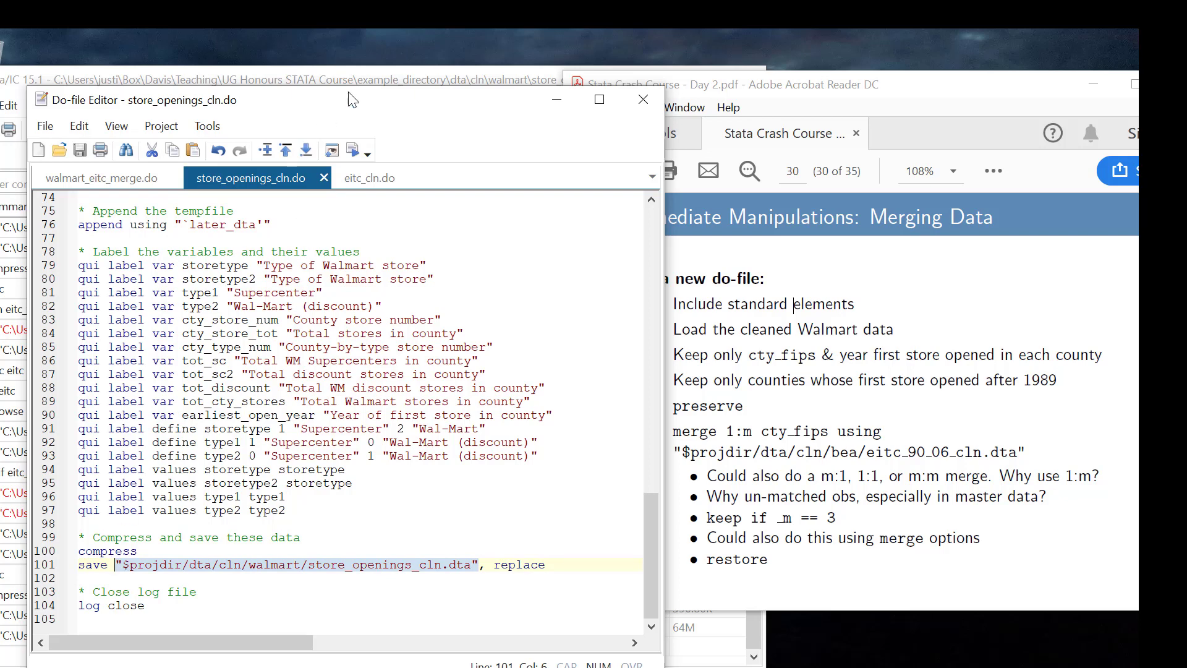
{"action": "left_click_drag", "start_coordinate": [354, 98], "coordinate": [448, 73]}
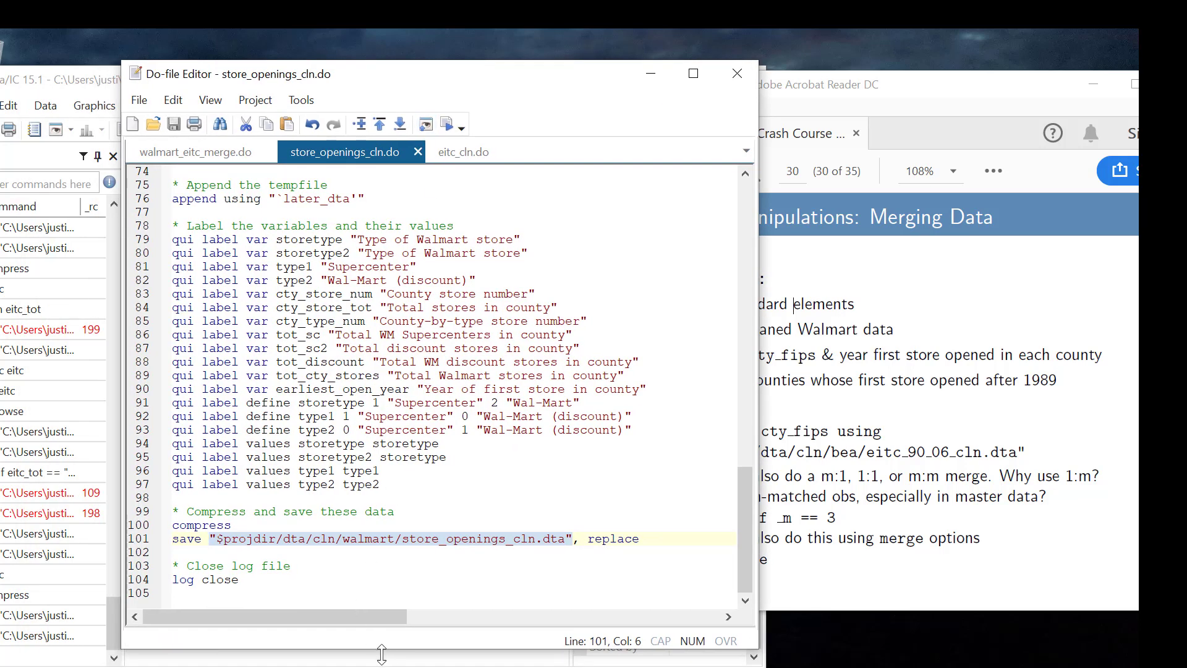
{"action": "left_click", "coordinate": [363, 657]}
{"action": "type", "text": "erase"}
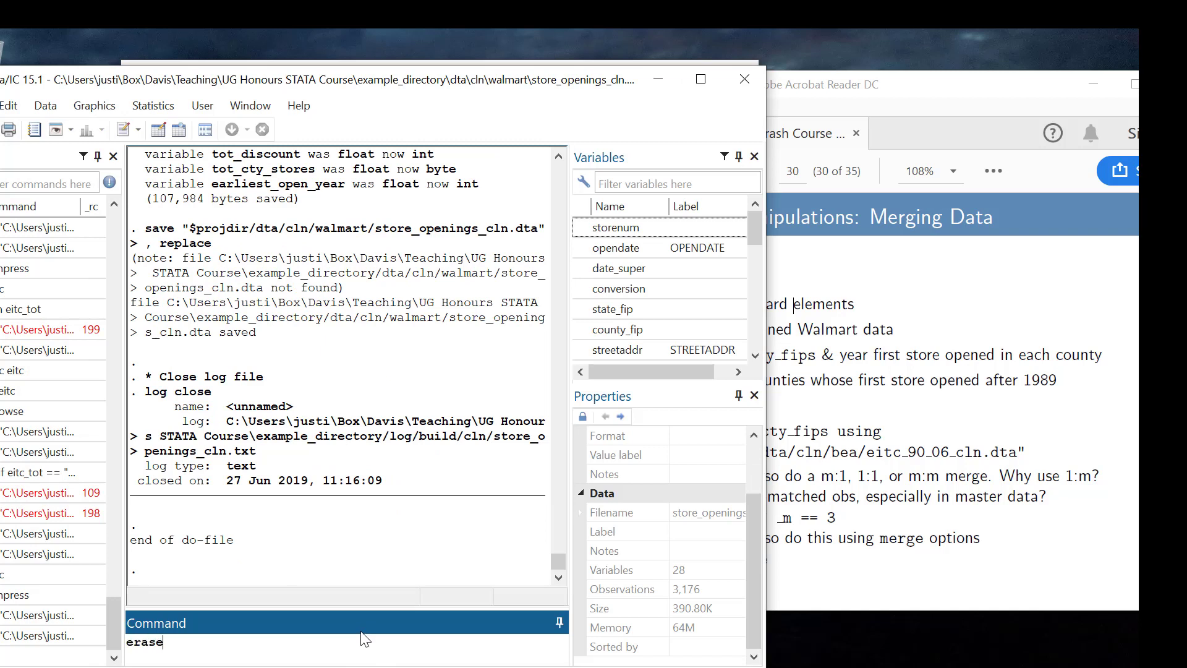
{"action": "type", "text": "\"$projdir/dta/cln/walmart/store_openings_cln.dta\""}
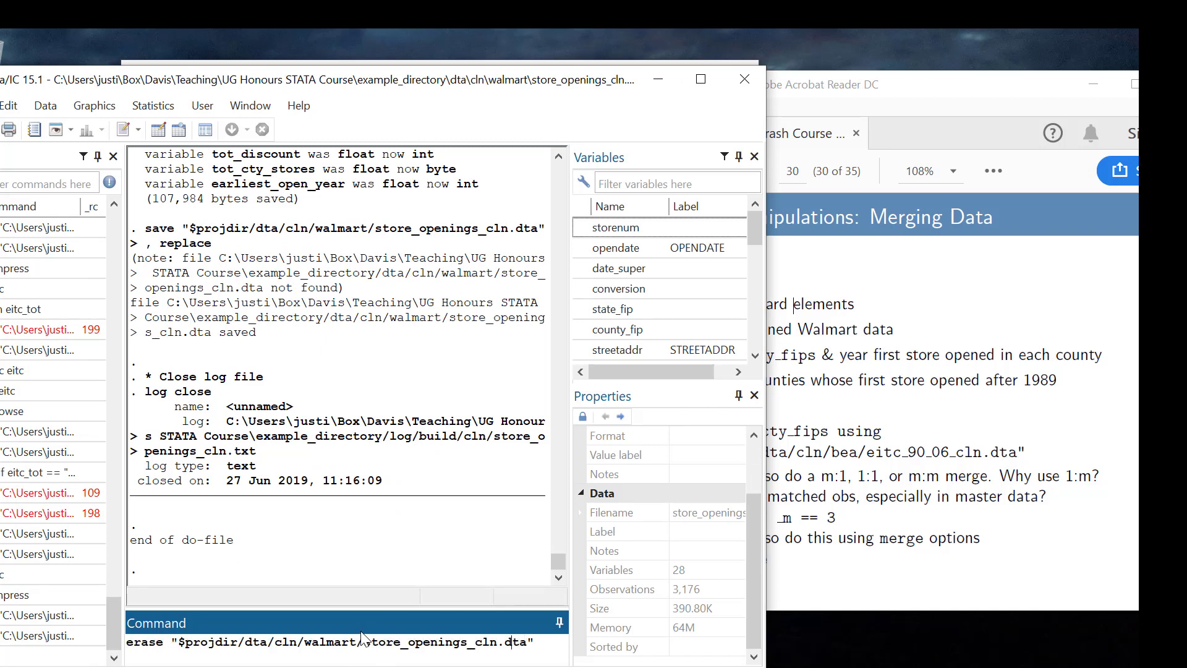
{"action": "key", "text": "BackSpace"}
{"action": "key", "text": "BackSpace"}
{"action": "key", "text": "BackSpace"}
{"action": "key", "text": "BackSpace"}
{"action": "key", "text": "Return"}
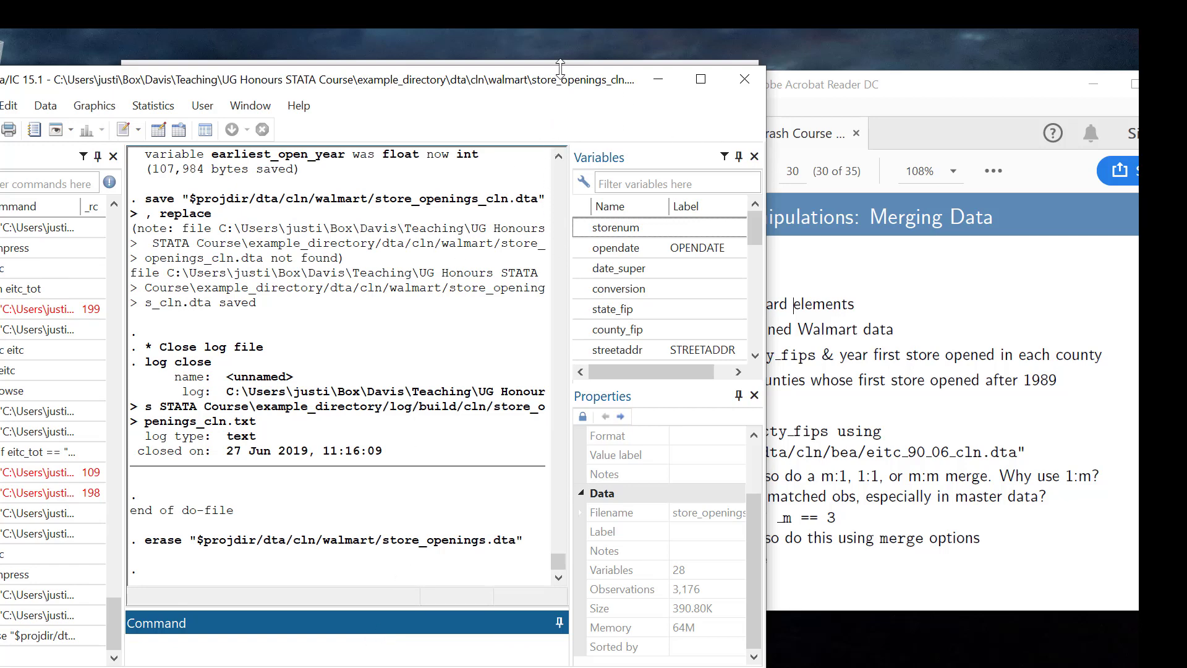
- In walmart_eitc_merge.do, add use "$projdir/dta/cln/walmart/store_openings_cln.dta", clear on line 11
{"action": "left_click_drag", "start_coordinate": [558, 72], "coordinate": [558, 117]}
{"action": "left_click", "coordinate": [563, 86]}
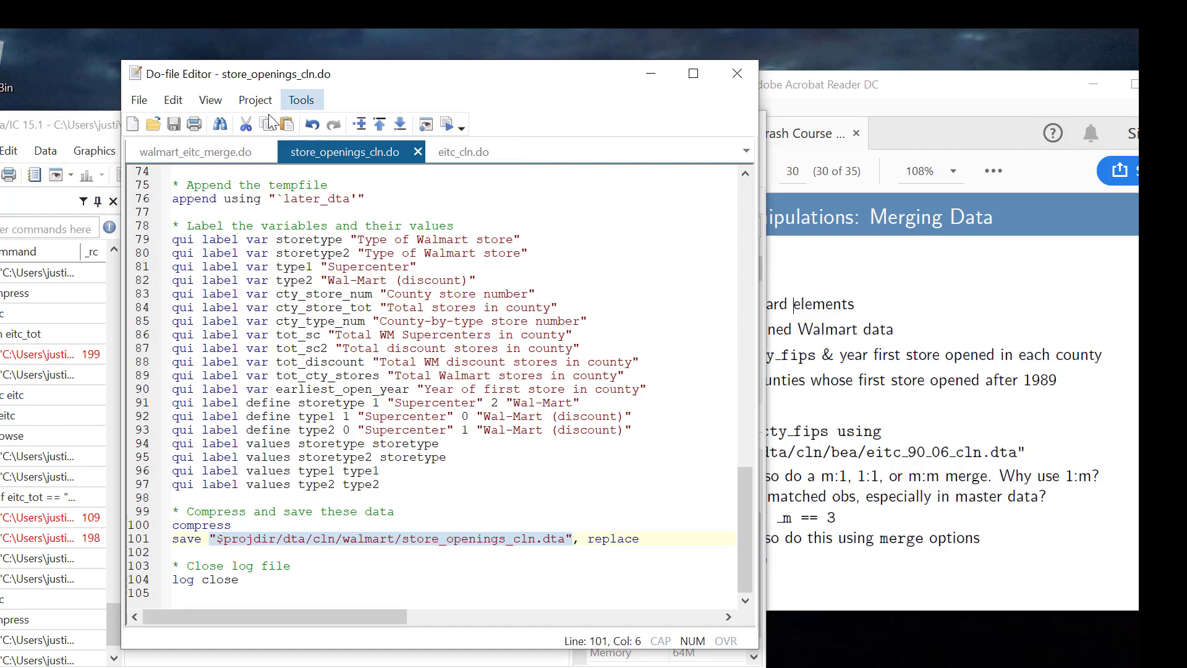
{"action": "left_click", "coordinate": [211, 154]}
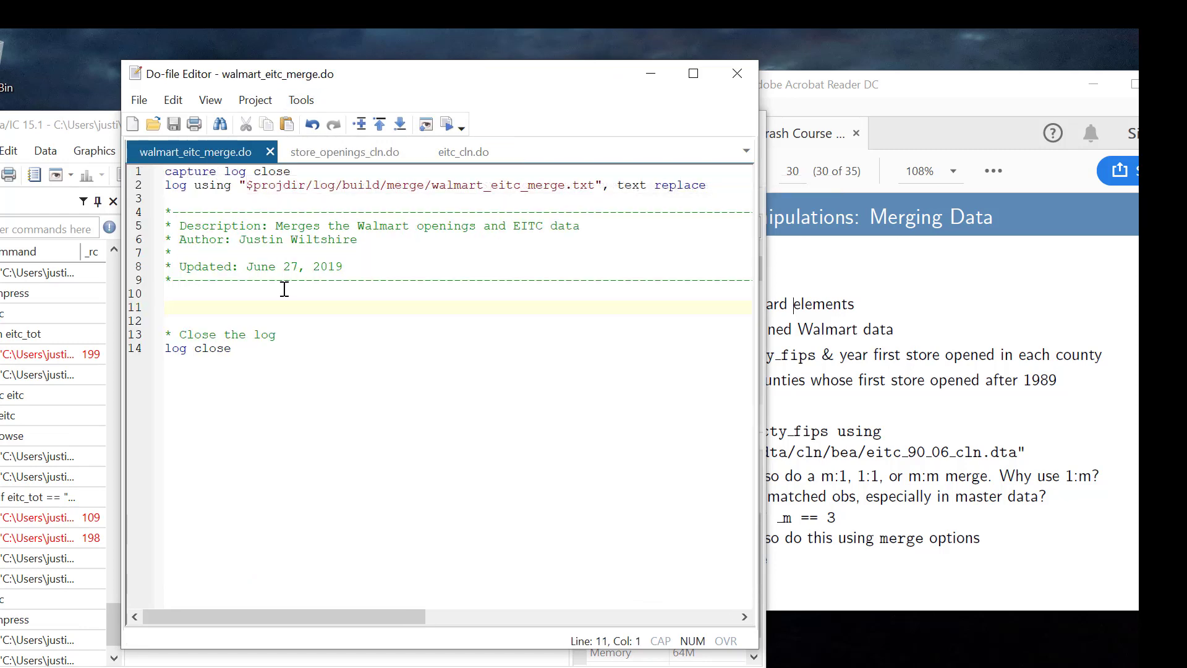
{"action": "type", "text": "use"}
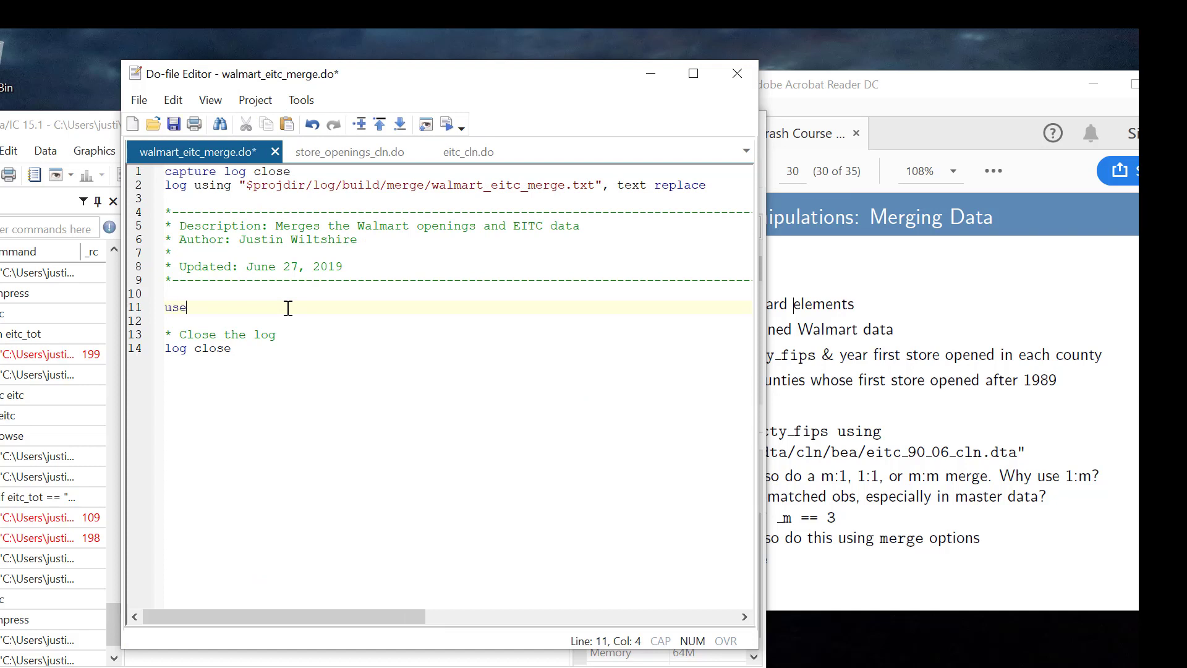
{"action": "type", "text": "\"$projdir/dta/cln/walmart/store_openings_cln.dta\""}
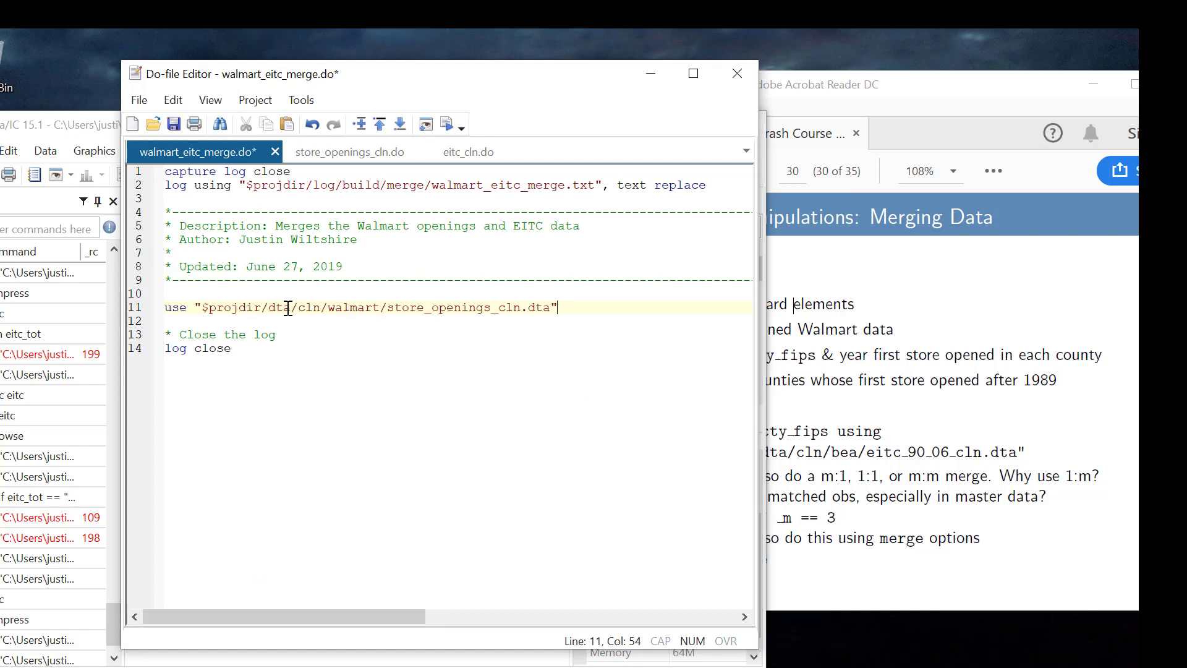
{"action": "type", "text": ", clear"}
- Execute only the use line of walmart_eitc_merge.do to load the cleaned Walmart data
{"action": "key", "text": "shift+Left"}
{"action": "key", "text": "shift+Left"}
{"action": "key", "text": "shift+Left"}
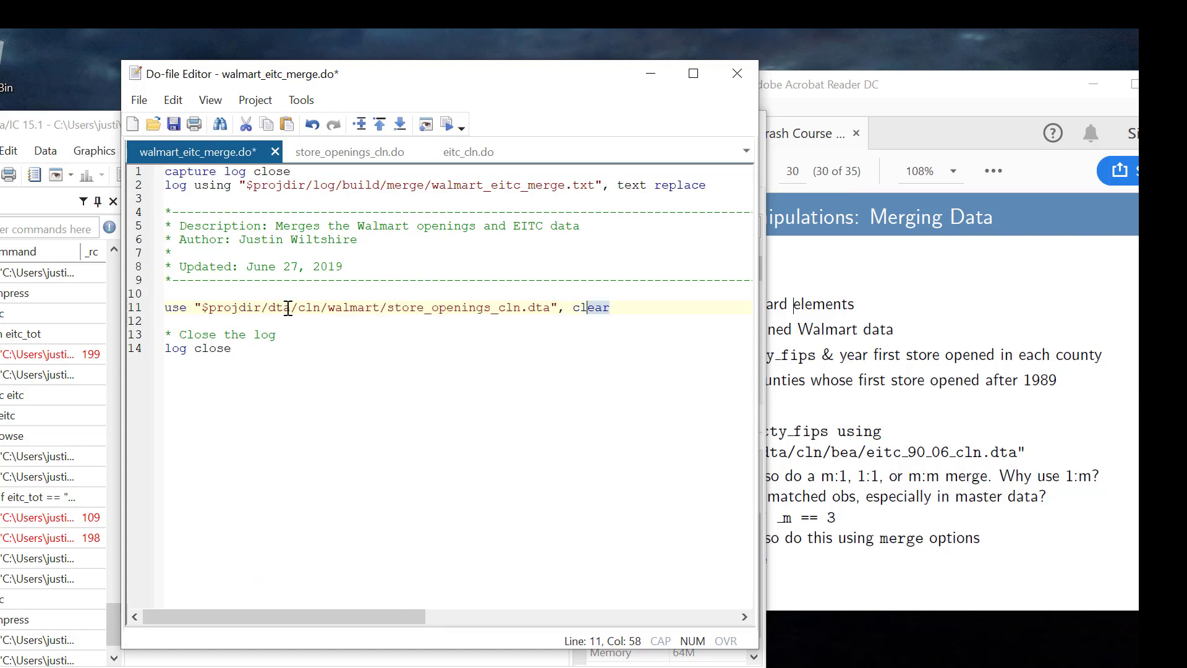
{"action": "left_click", "coordinate": [447, 124]}
- Look through the loaded Walmart dataset's variable list in the main Stata window for the county and store-opening variables
{"action": "left_click", "coordinate": [90, 128]}
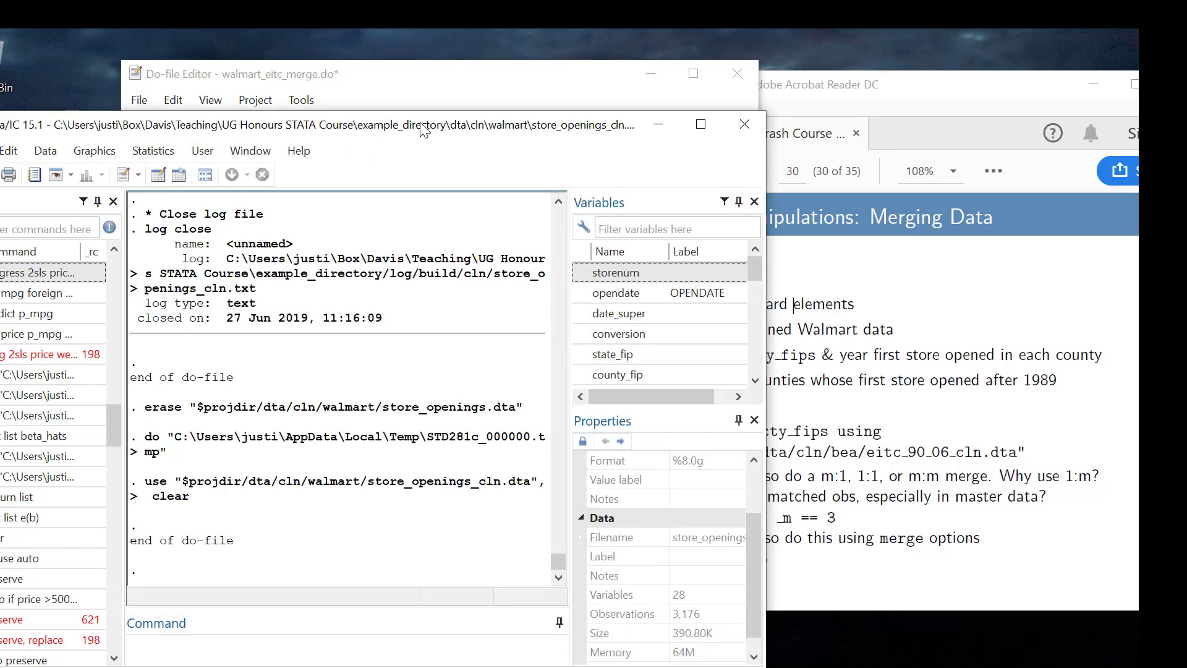
{"action": "left_click_drag", "start_coordinate": [421, 124], "coordinate": [457, 104]}
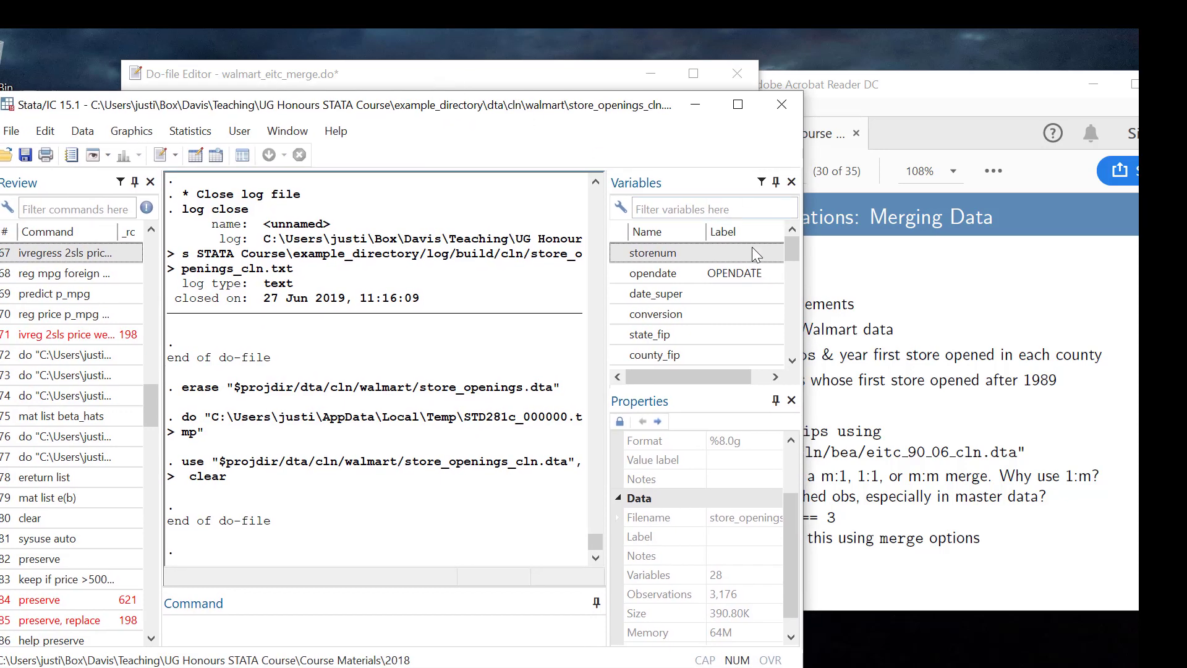
{"action": "scroll", "coordinate": [684, 317], "scroll_direction": "down", "scroll_amount": 4}
{"action": "scroll", "coordinate": [677, 333], "scroll_direction": "up", "scroll_amount": 4}
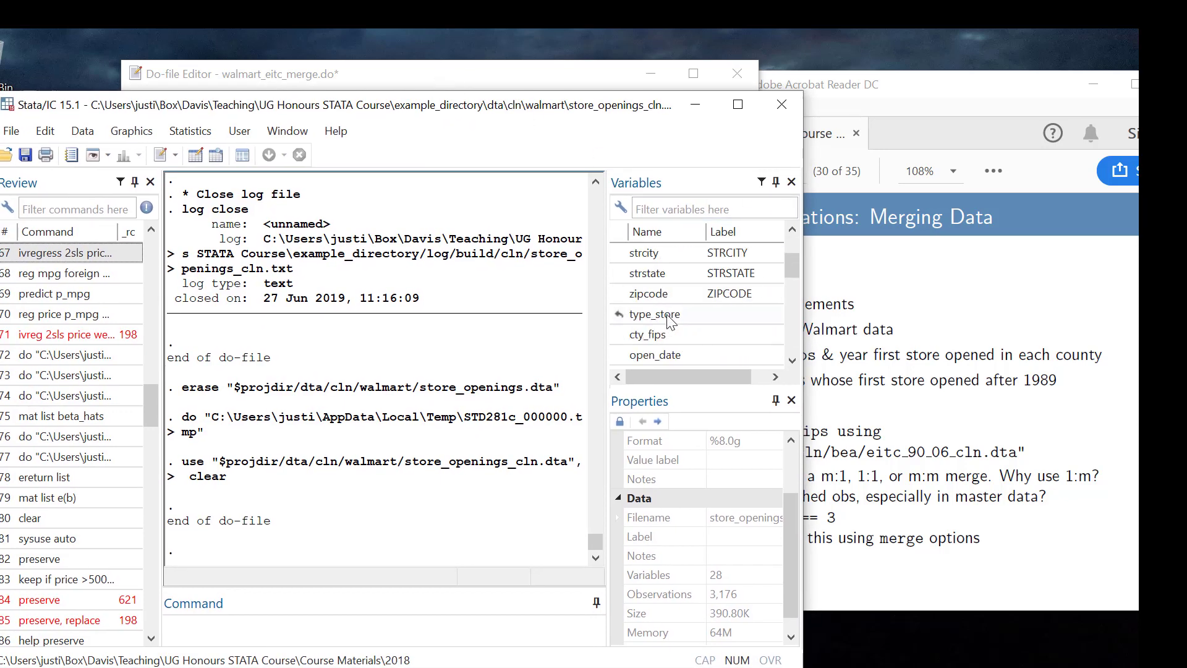
{"action": "scroll", "coordinate": [671, 313], "scroll_direction": "down", "scroll_amount": 3}
{"action": "scroll", "coordinate": [671, 314], "scroll_direction": "up", "scroll_amount": 4}
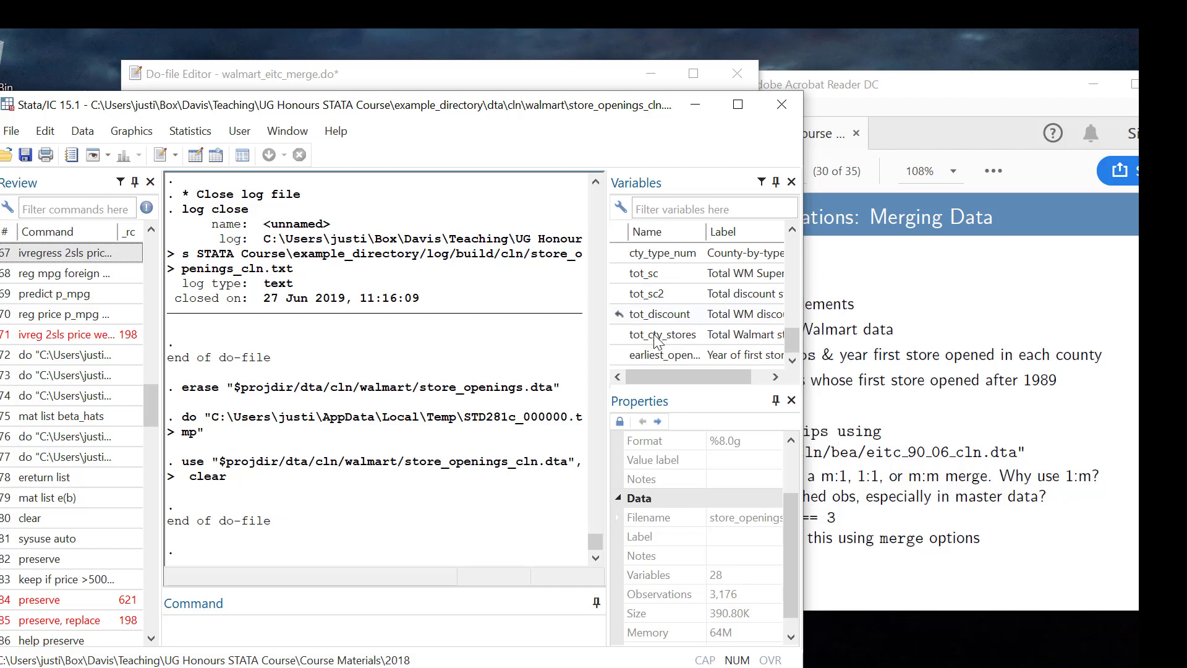
{"action": "scroll", "coordinate": [656, 340], "scroll_direction": "down", "scroll_amount": 1}
{"action": "scroll", "coordinate": [657, 340], "scroll_direction": "down", "scroll_amount": 3}
{"action": "scroll", "coordinate": [658, 303], "scroll_direction": "up", "scroll_amount": 3}
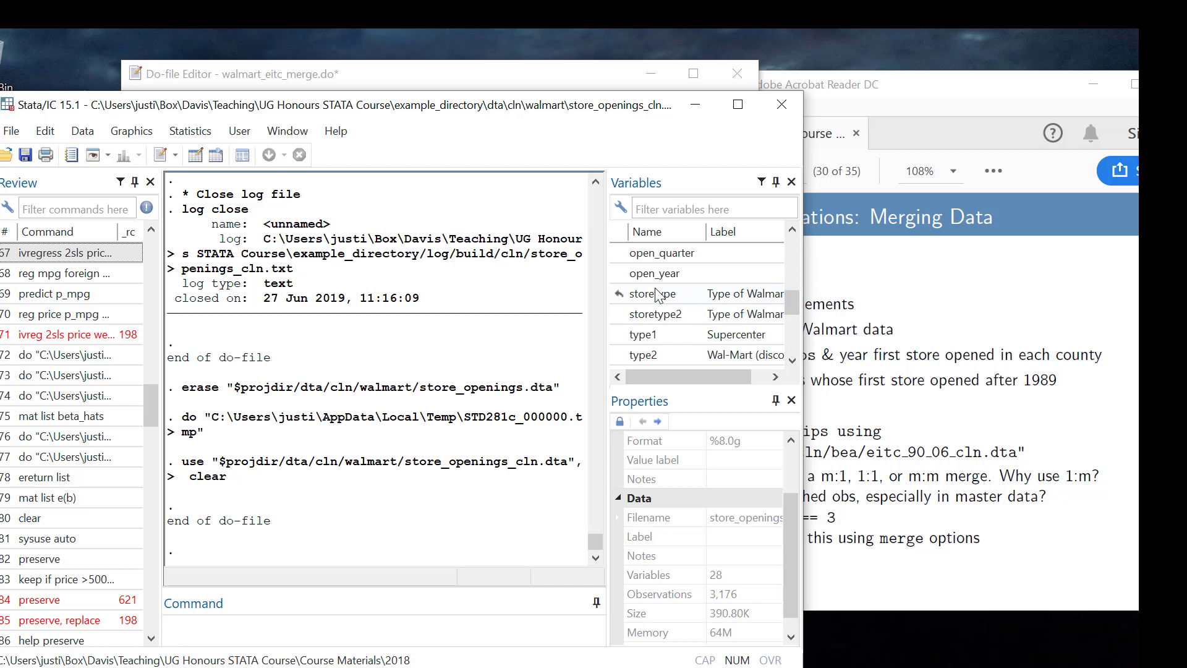
{"action": "scroll", "coordinate": [646, 305], "scroll_direction": "down", "scroll_amount": 3}
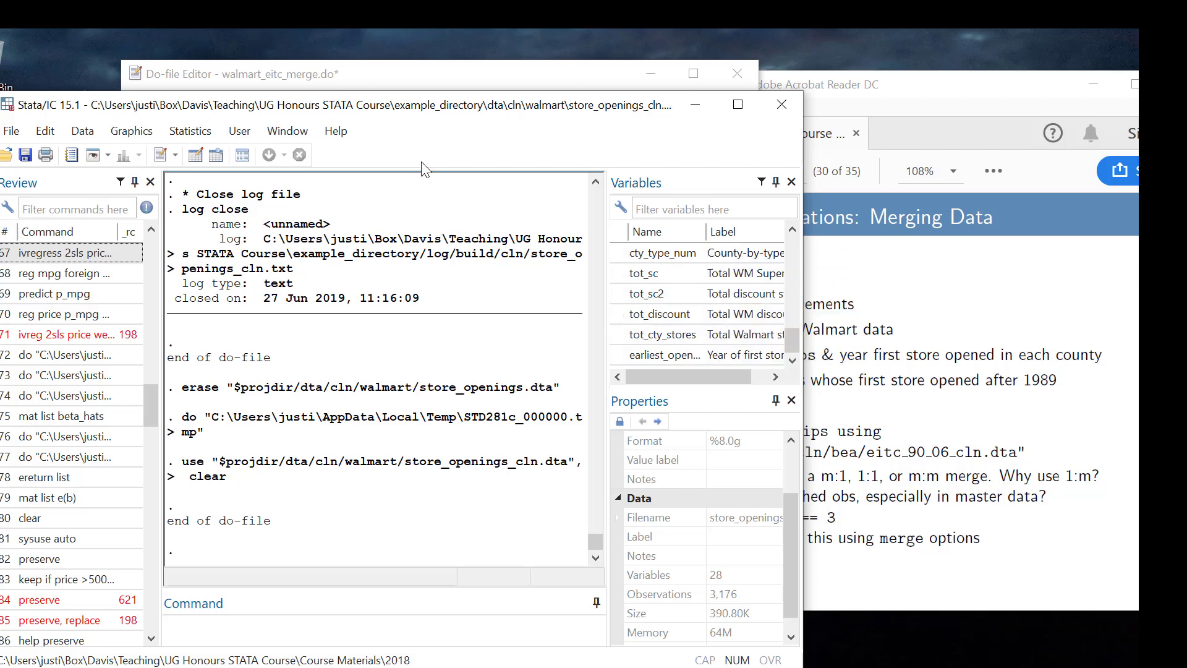
- In store_openings_cln.do, insert blank lines after the label values type2 line and check the merge slide for the required restriction
{"action": "left_click", "coordinate": [553, 78]}
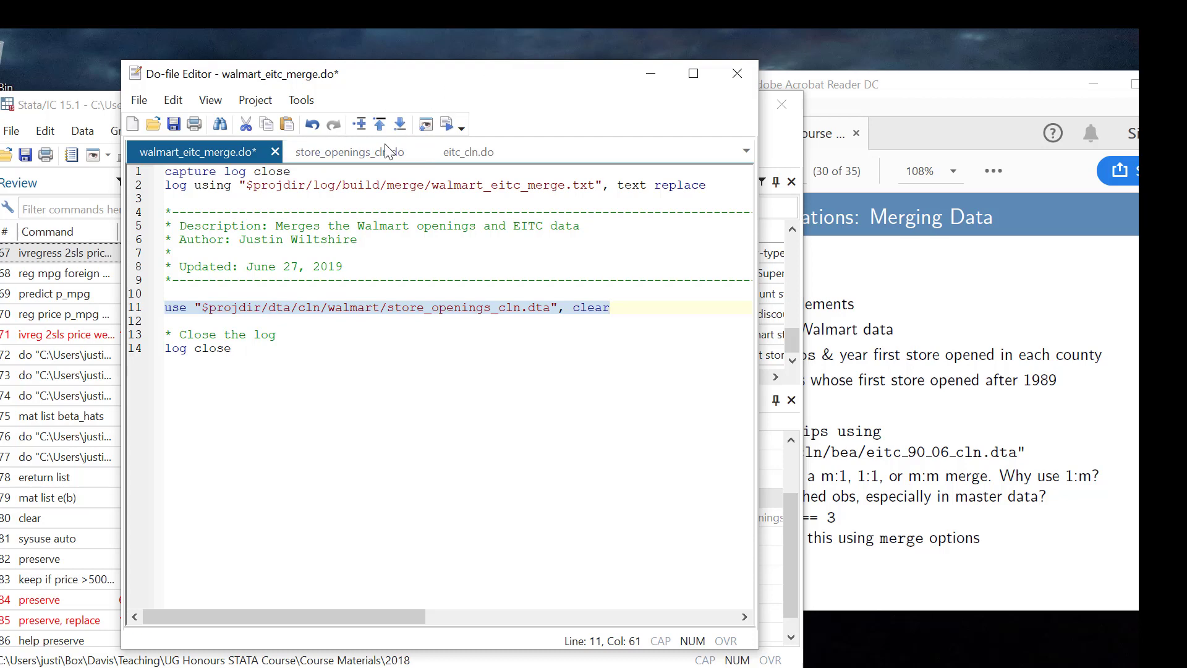
{"action": "left_click", "coordinate": [350, 154]}
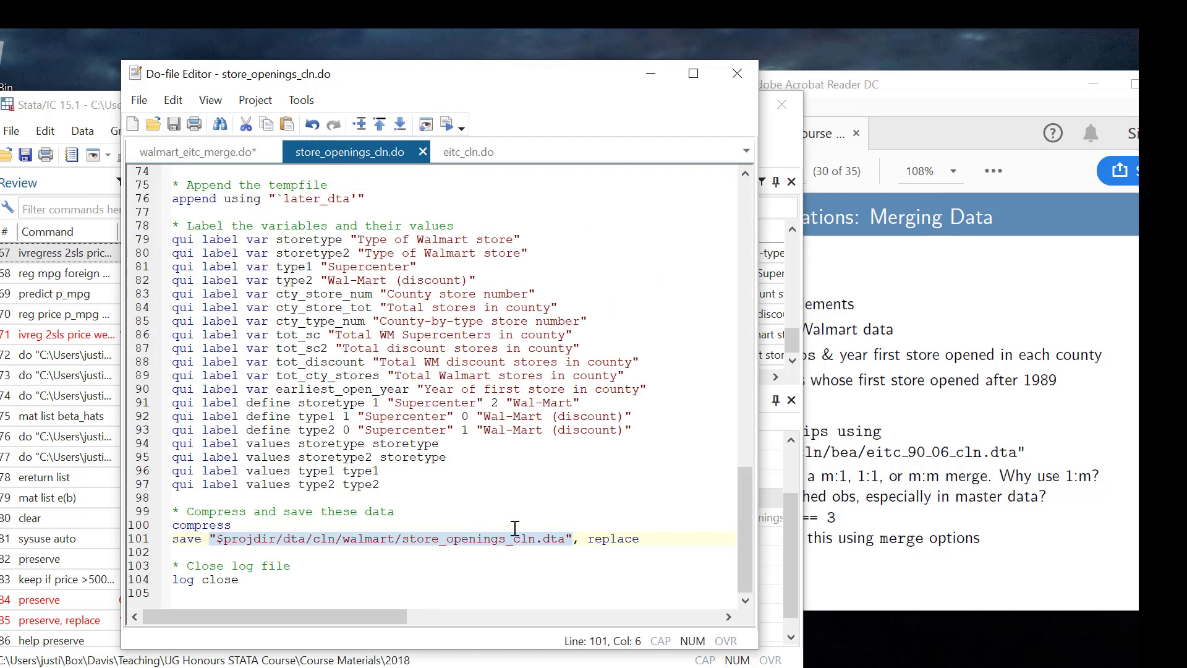
{"action": "left_click", "coordinate": [597, 483]}
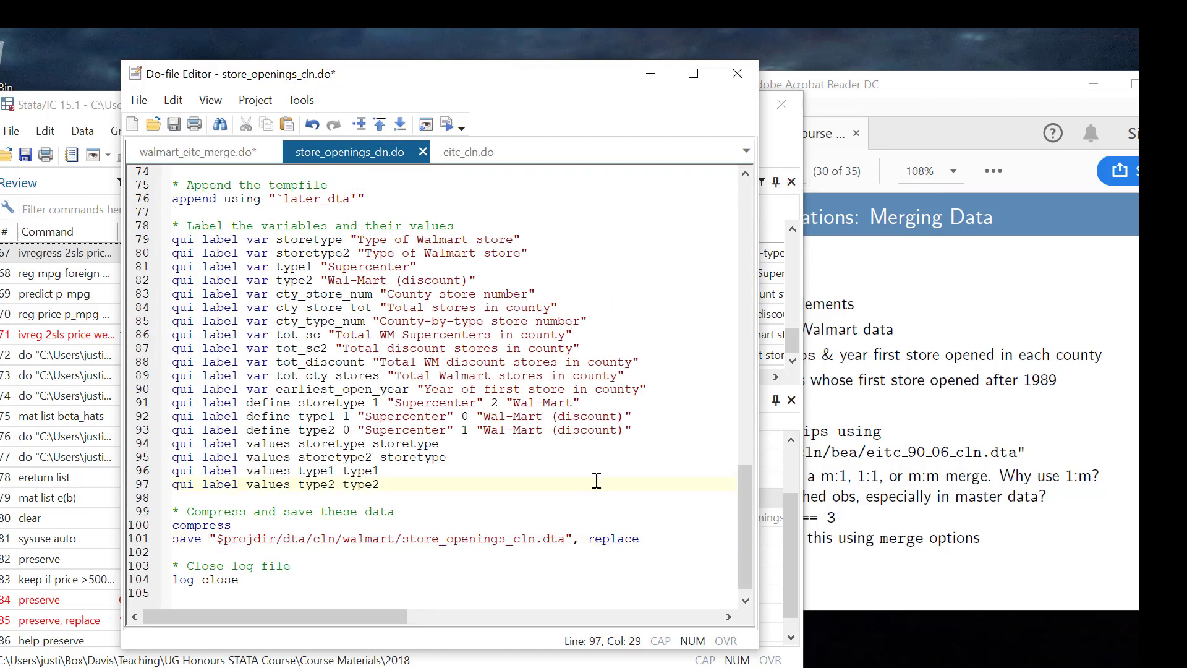
{"action": "key", "text": "Return"}
{"action": "key", "text": "Return"}
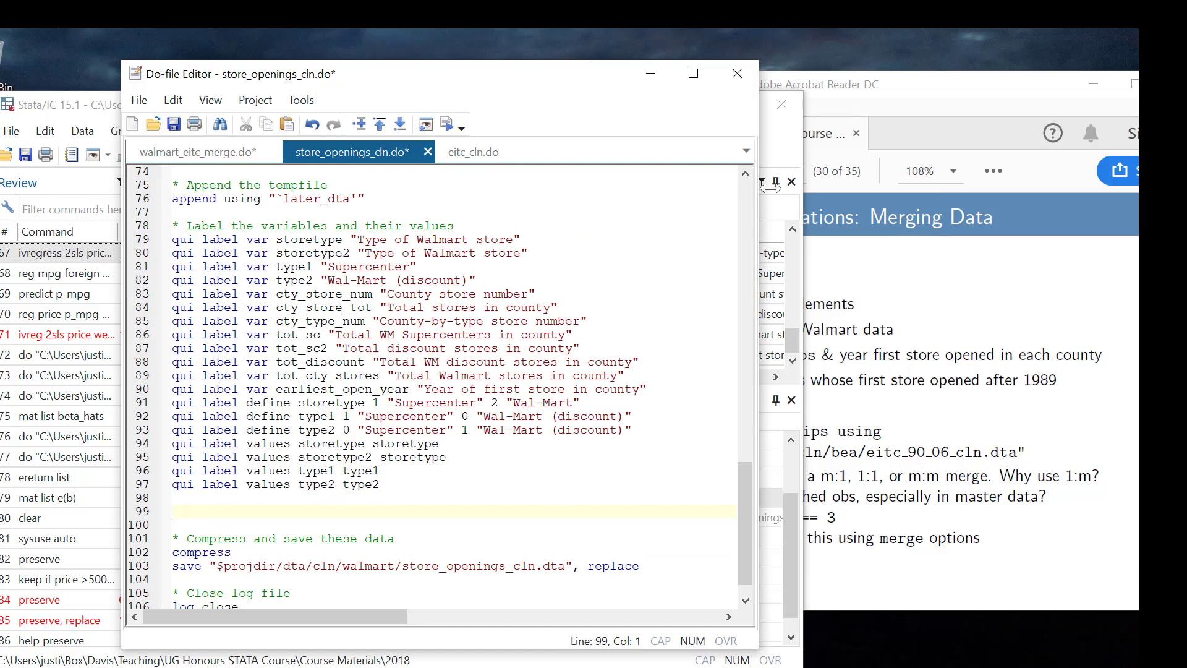
{"action": "left_click", "coordinate": [997, 94]}
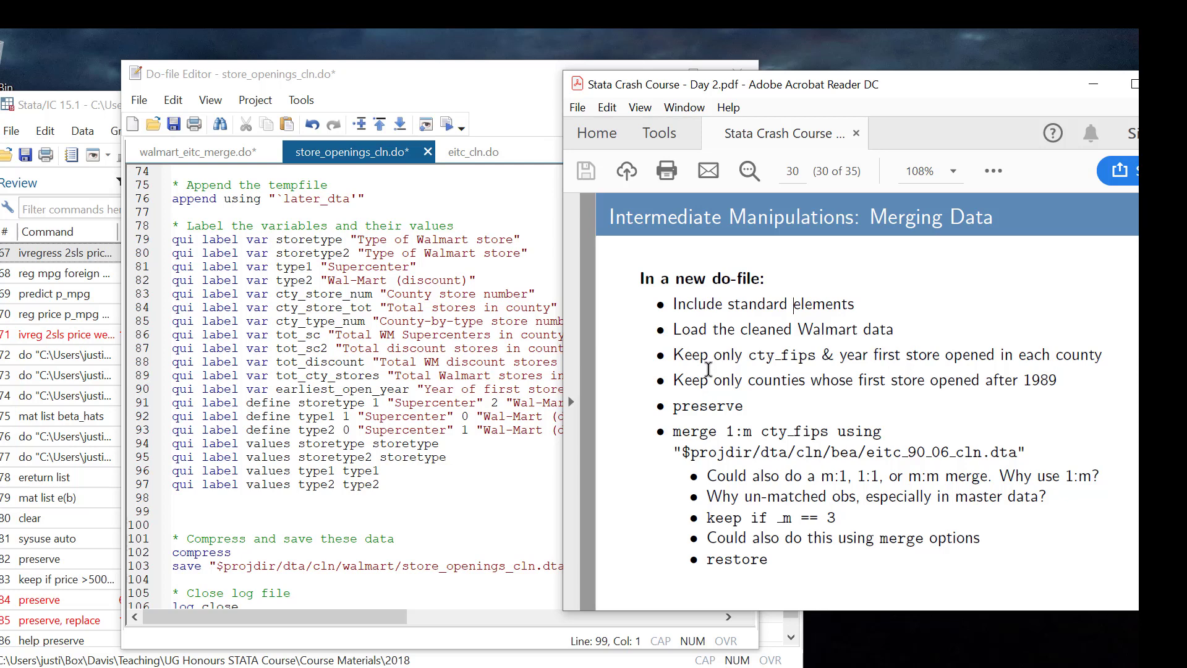
{"action": "left_click", "coordinate": [201, 513]}
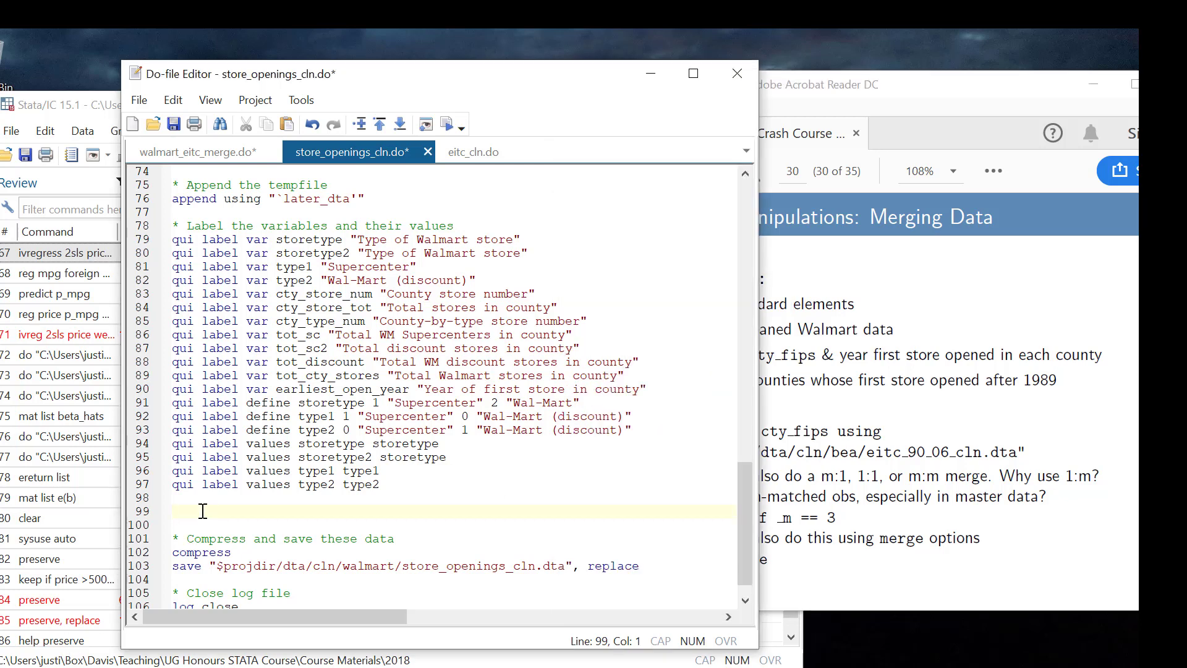
- Add the two-line comment "* Now restrict the data to include only county FIPS codes and obs of the" / "* year the first store entered a county"
{"action": "type", "text": "* Now restrict "}
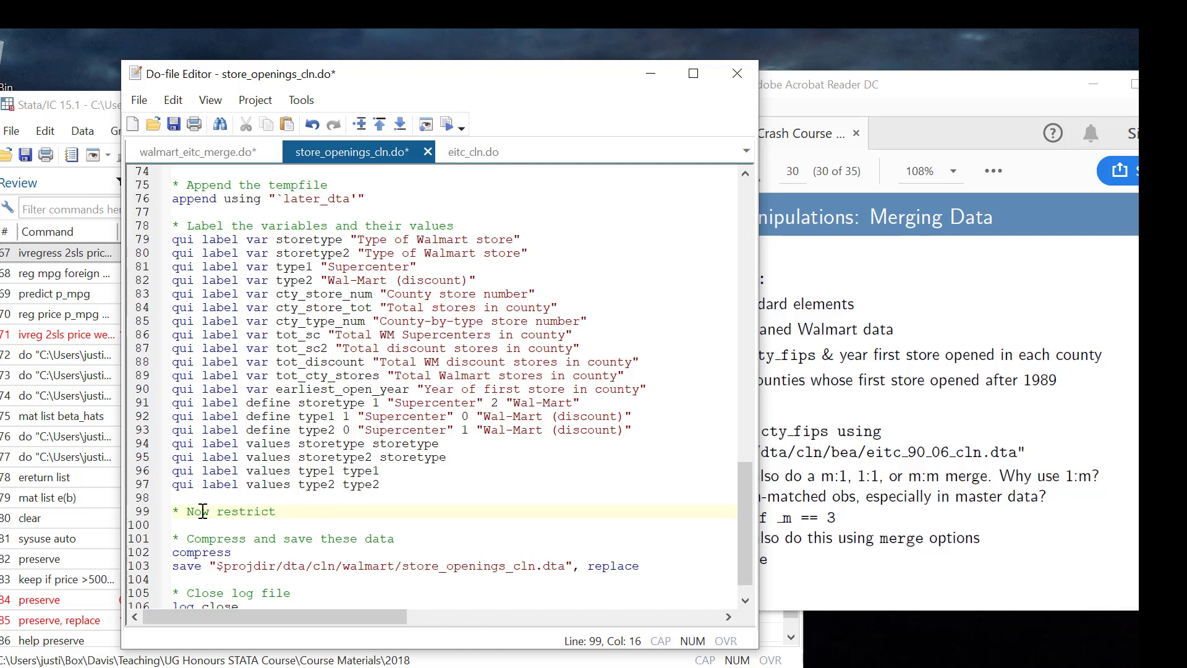
{"action": "type", "text": "the date"}
{"action": "key", "text": "BackSpace"}
{"action": "type", "text": "a to include "}
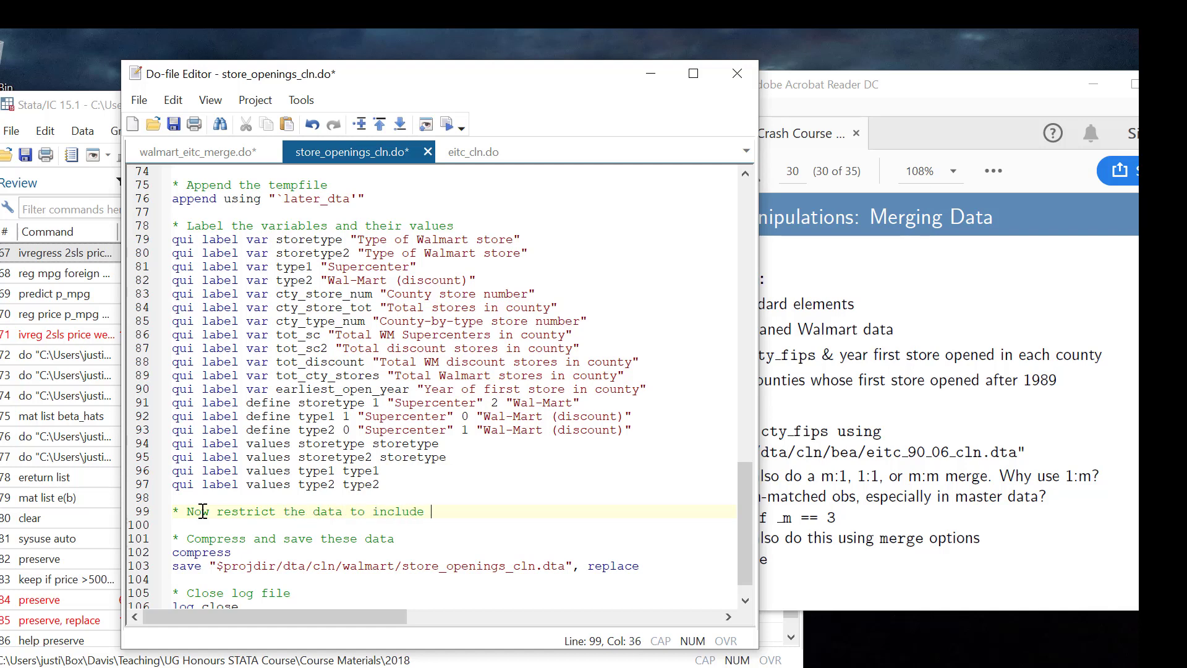
{"action": "type", "text": "only county FIPS codes and "}
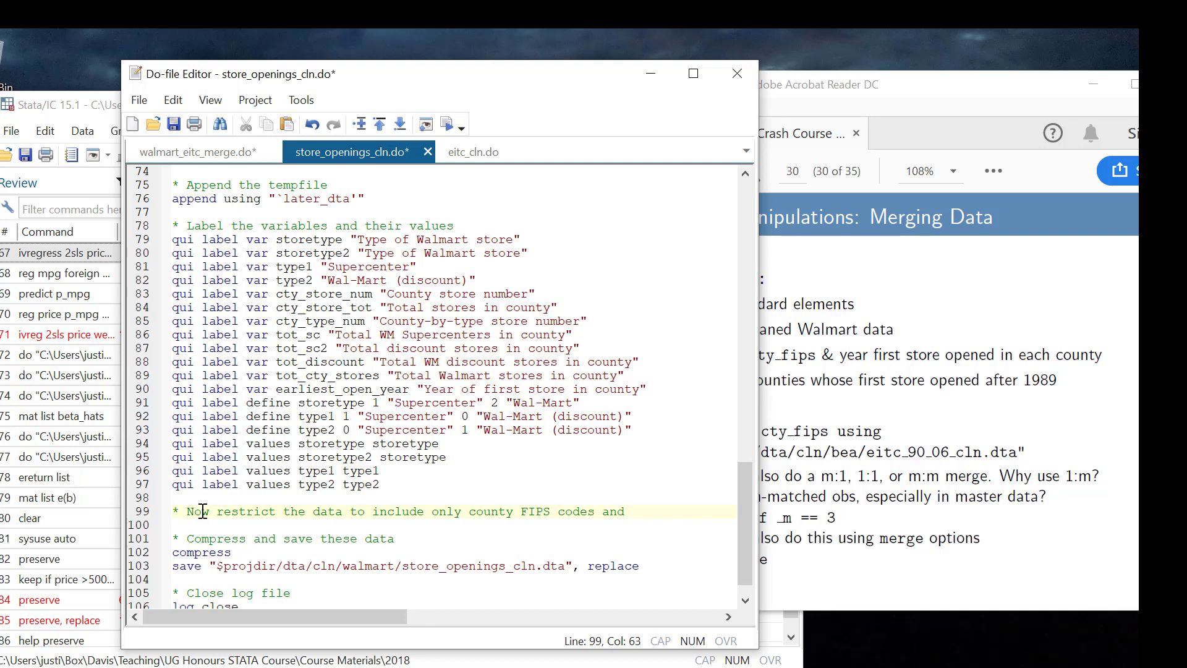
{"action": "type", "text": "ose"}
{"action": "key", "text": "BackSpace"}
{"action": "type", "text": "bs of the"}
{"action": "key", "text": "Return"}
{"action": "type", "text": "* "}
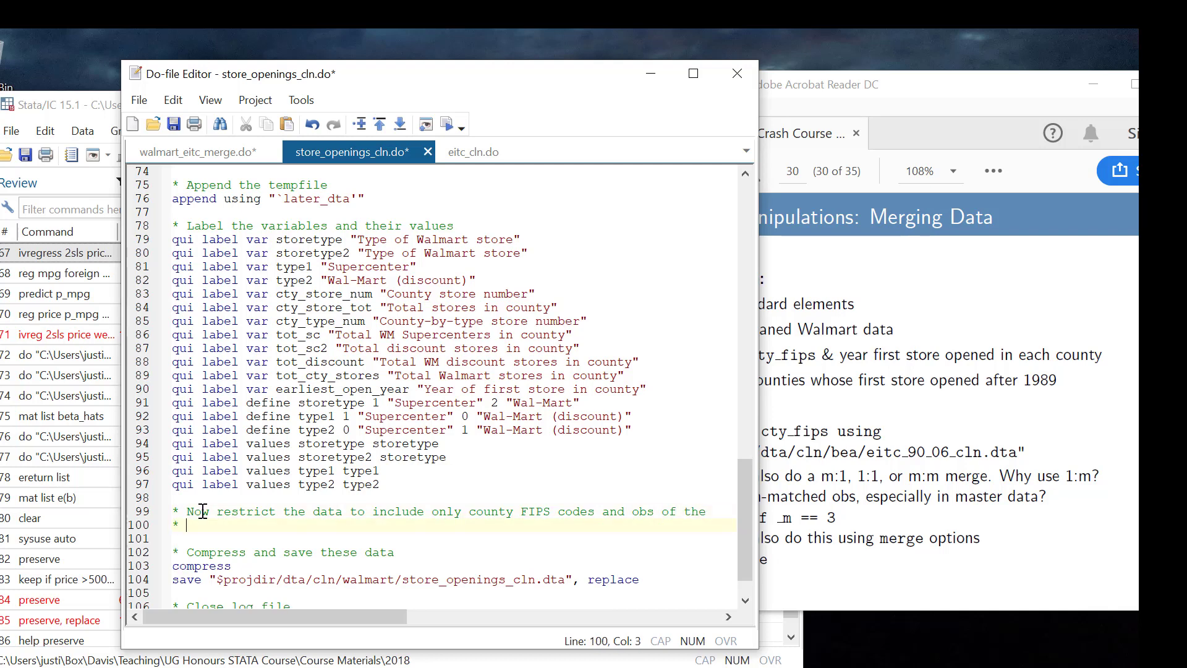
{"action": "type", "text": "year the firs"}
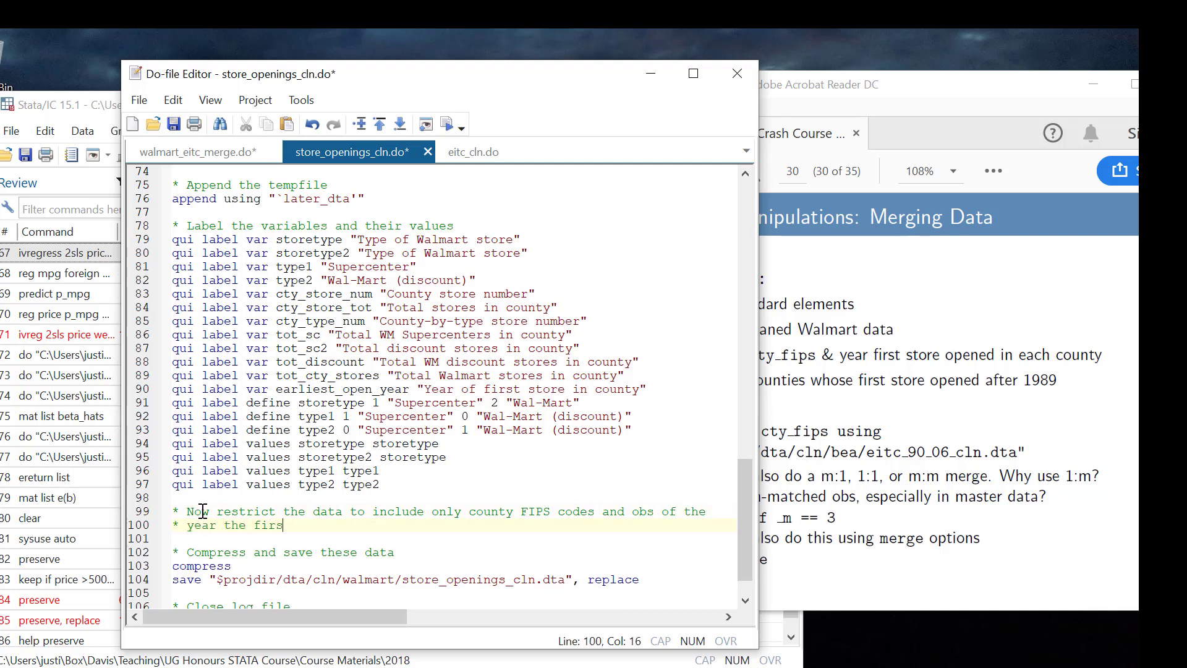
{"action": "type", "text": "t store entered a county"}
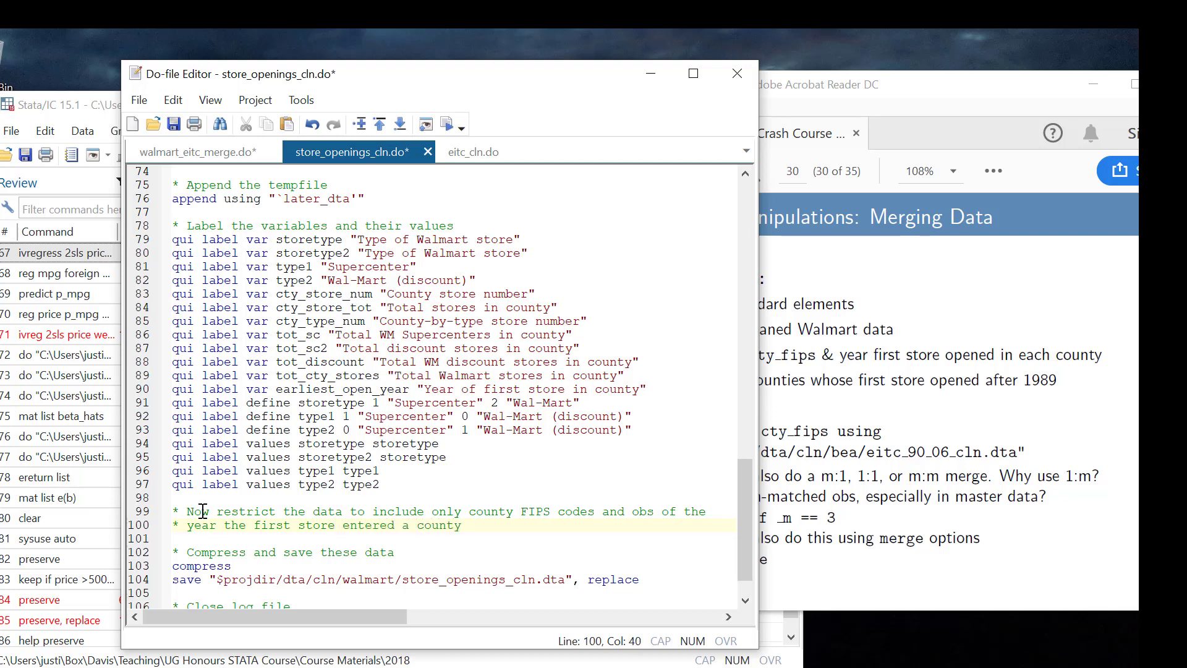
{"action": "key", "text": "Return"}
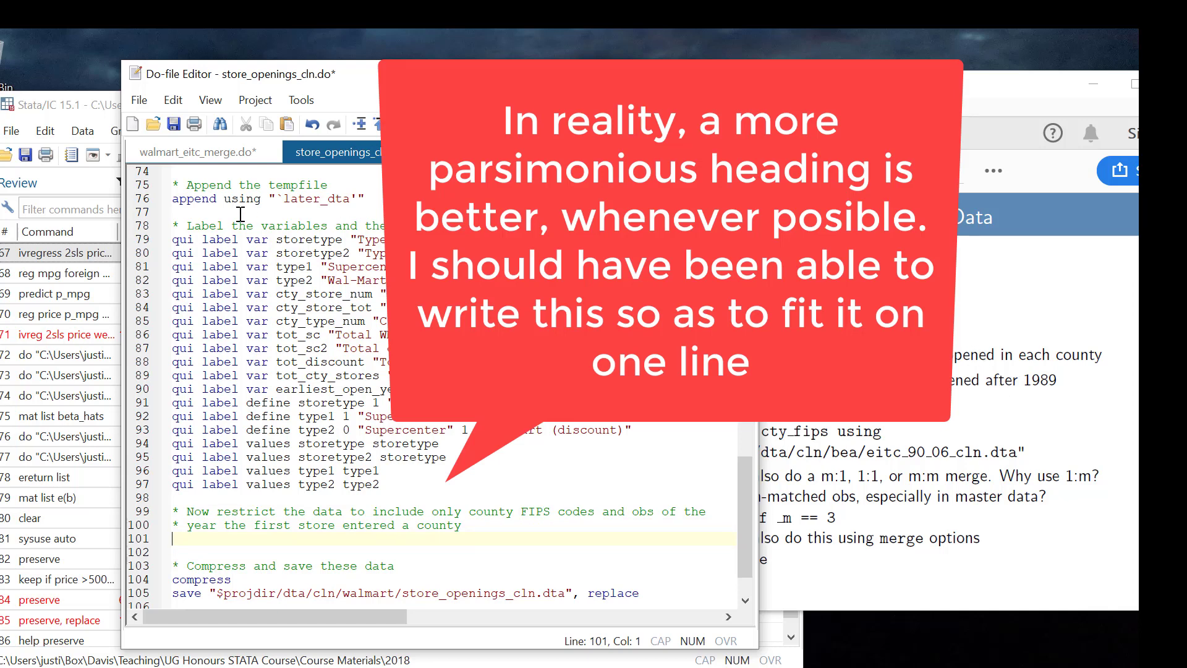
- Widen the main Stata window and its variable list to make the variable names and labels readable
{"action": "left_click", "coordinate": [92, 117]}
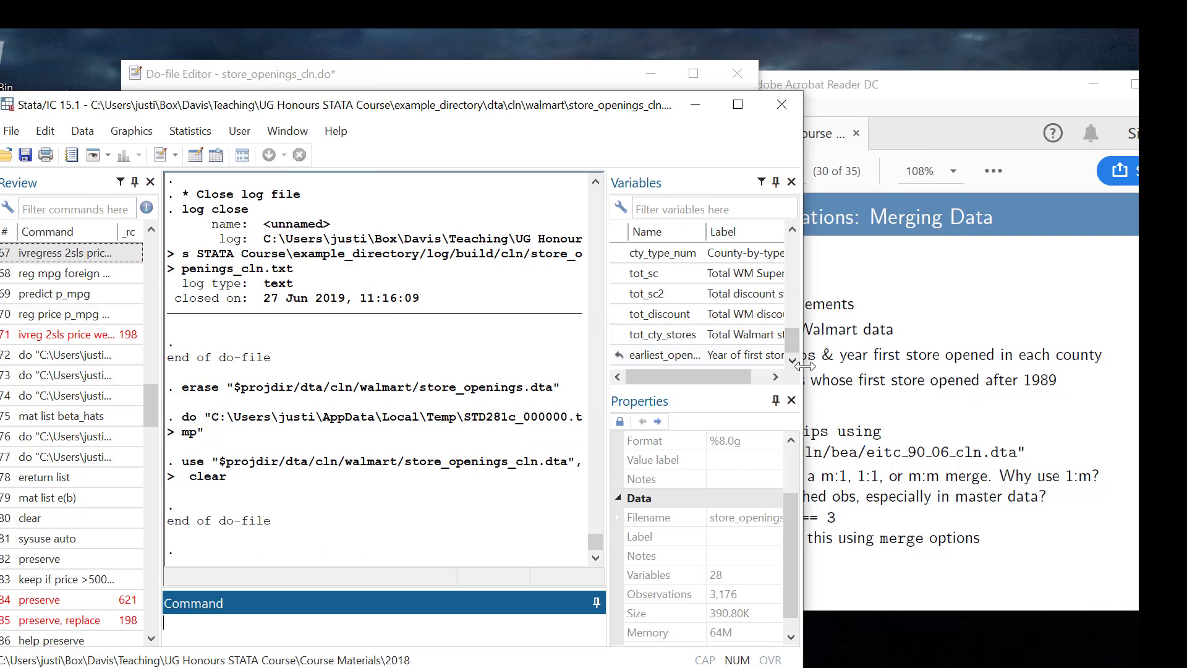
{"action": "left_click_drag", "start_coordinate": [805, 365], "coordinate": [1081, 359]}
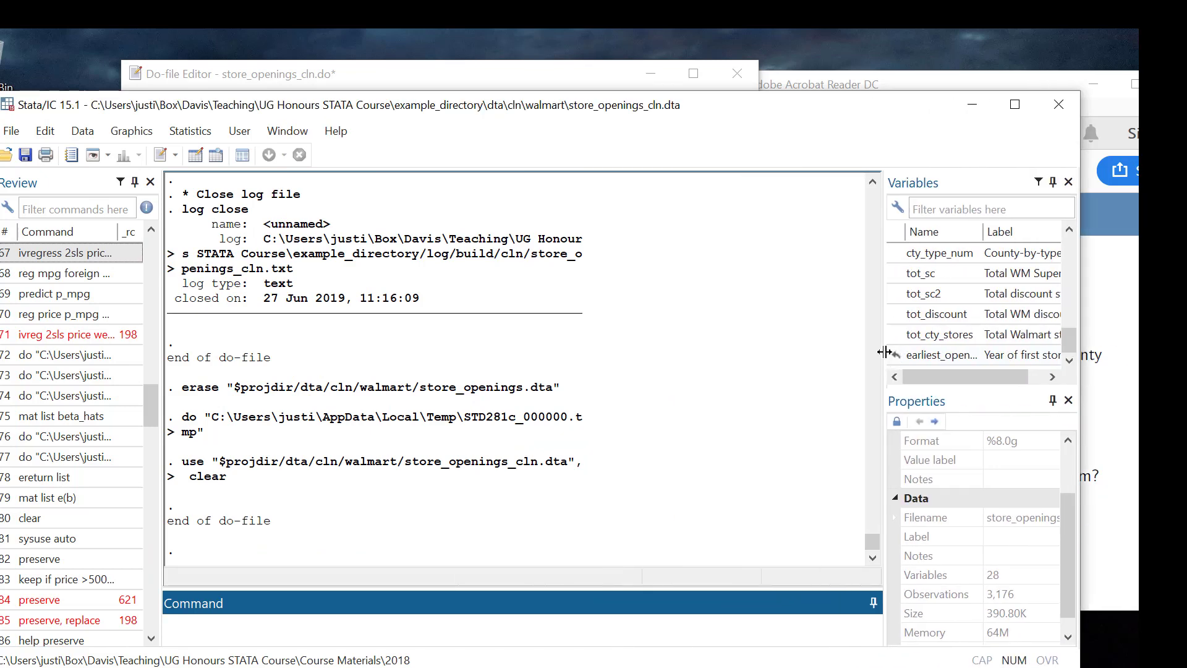
{"action": "left_click_drag", "start_coordinate": [884, 352], "coordinate": [834, 355]}
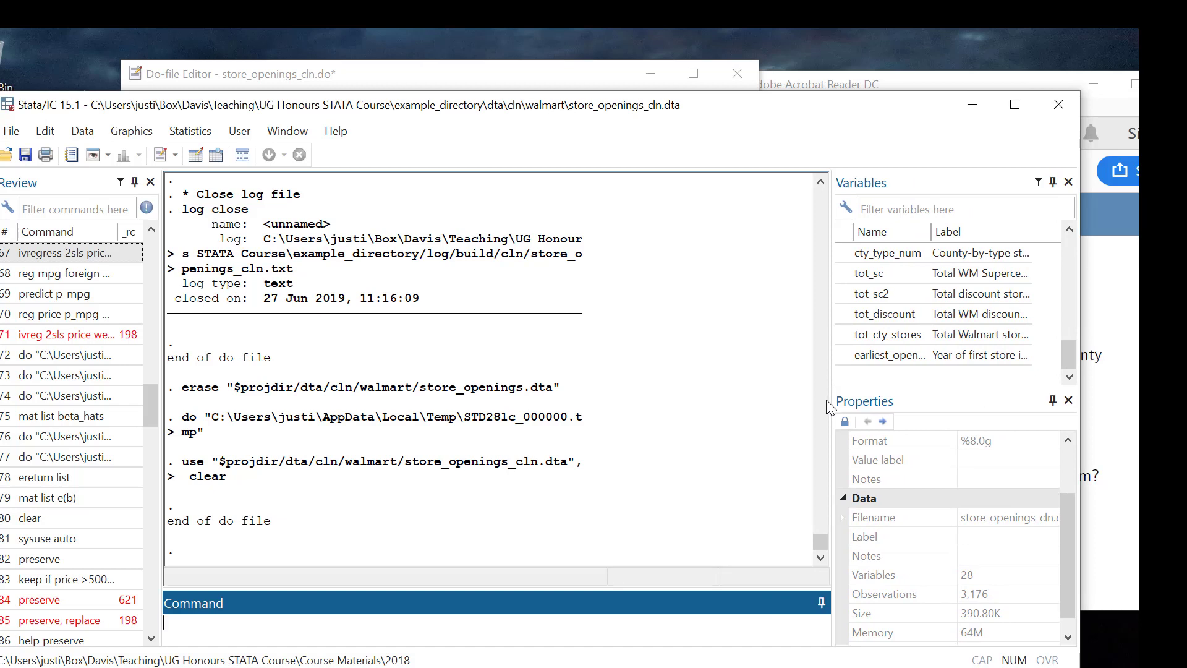
- Below the new comment in store_openings_cln.do, add collapse (min) open_year, by(cty_fips) and execute only that line
{"action": "left_click", "coordinate": [421, 73]}
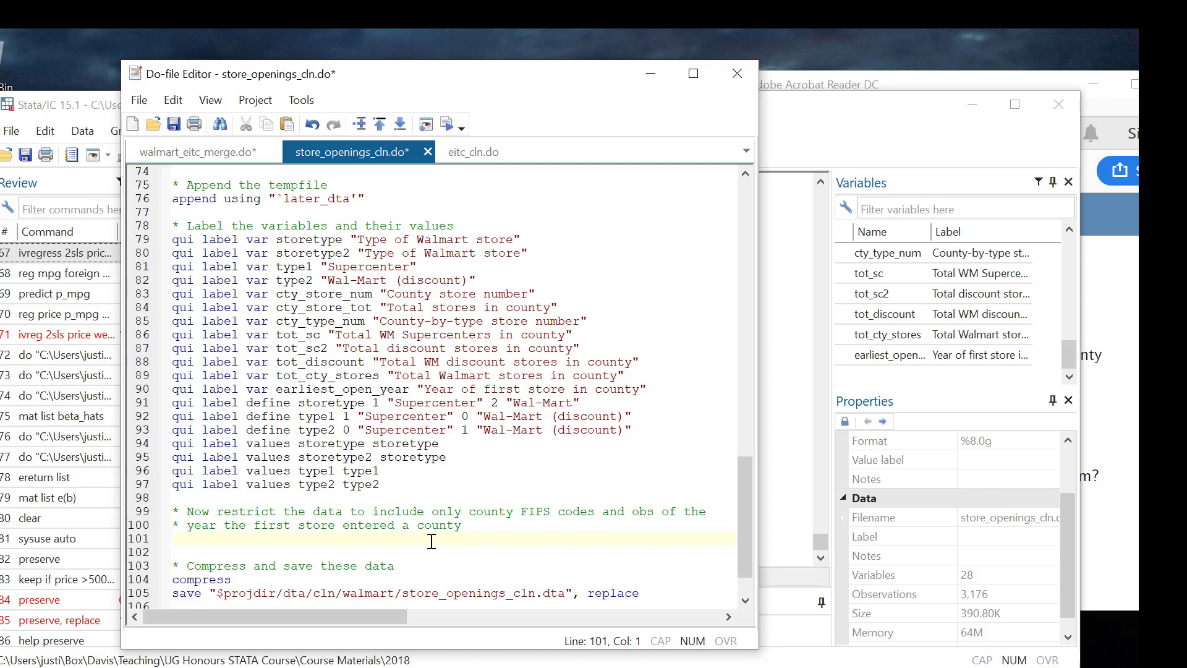
{"action": "type", "text": "collapse (min) ope"}
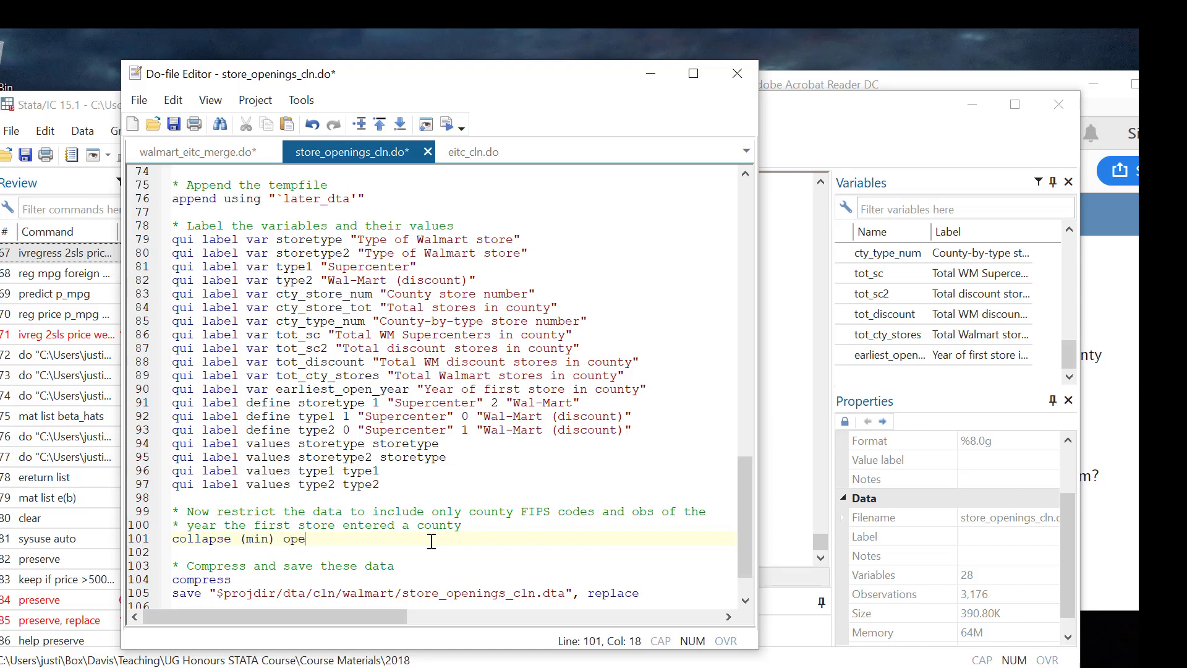
{"action": "type", "text": "n_year, by(cty_fips)"}
{"action": "left_click", "coordinate": [433, 539]}
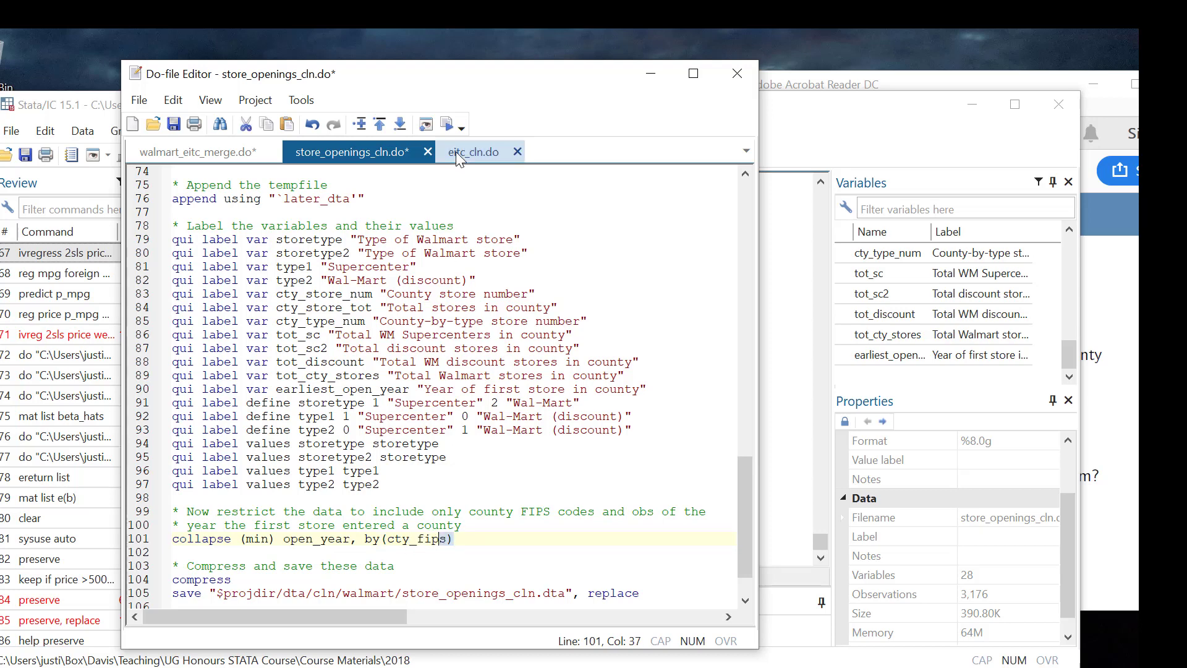
{"action": "left_click", "coordinate": [448, 126]}
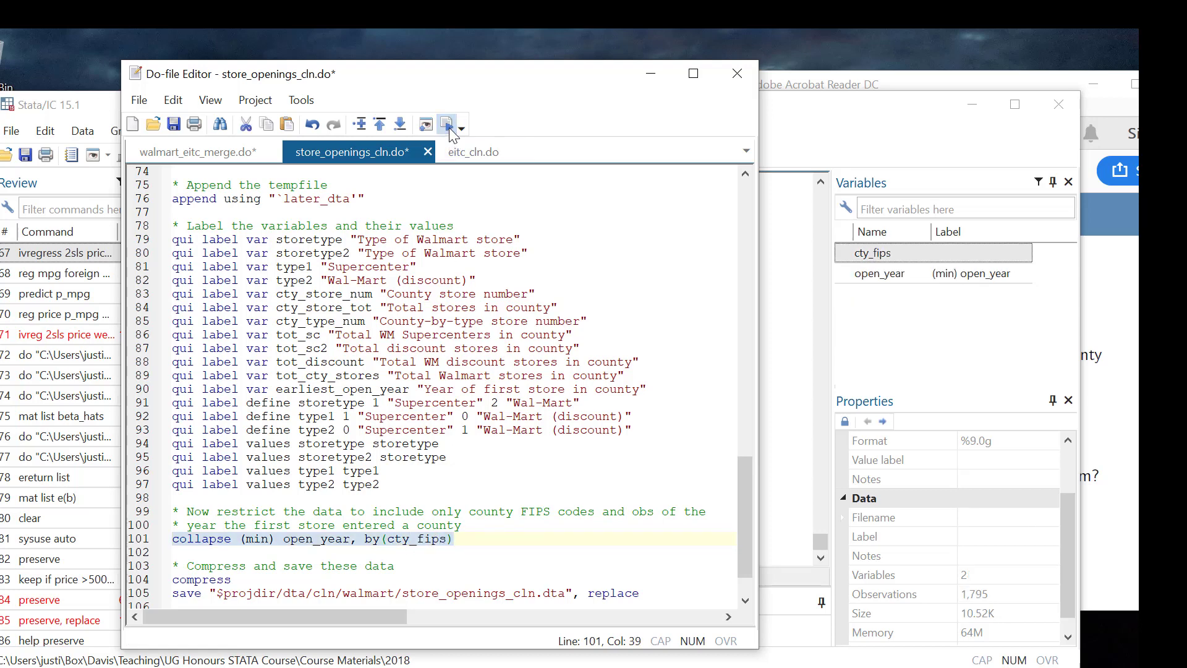
- Run list in Stata to inspect the collapsed county and opening-year data, breaking off the listing after the first page
{"action": "left_click", "coordinate": [110, 107]}
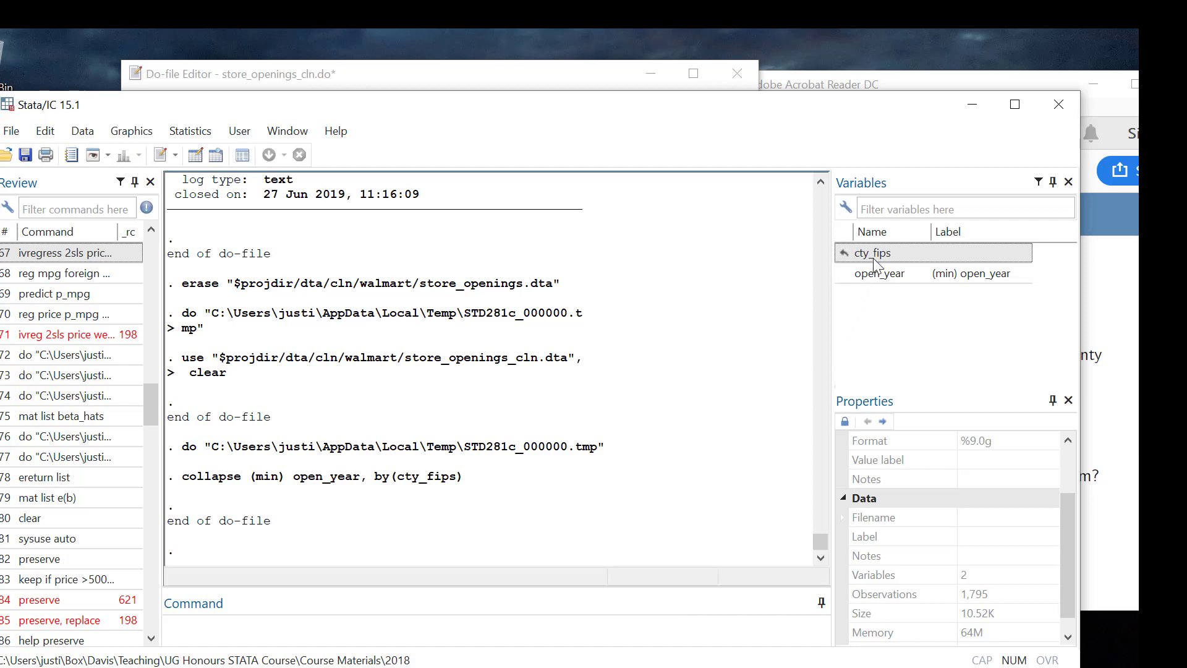
{"action": "left_click", "coordinate": [519, 618]}
{"action": "type", "text": "li"}
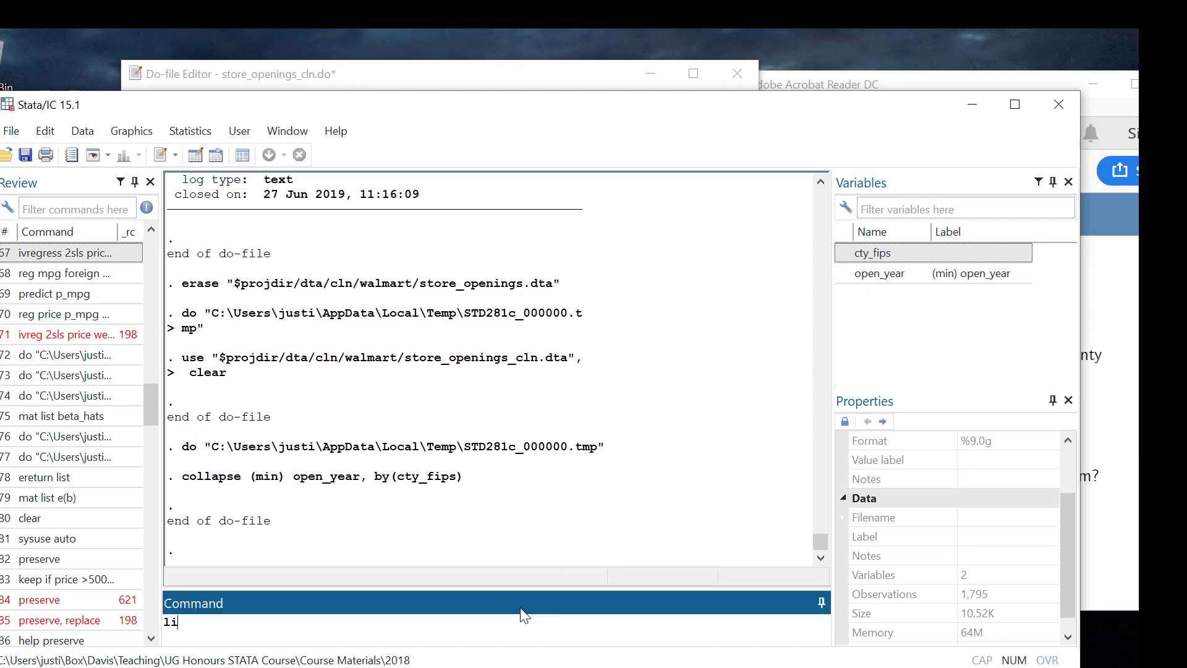
{"action": "type", "text": "st"}
{"action": "key", "text": "Return"}
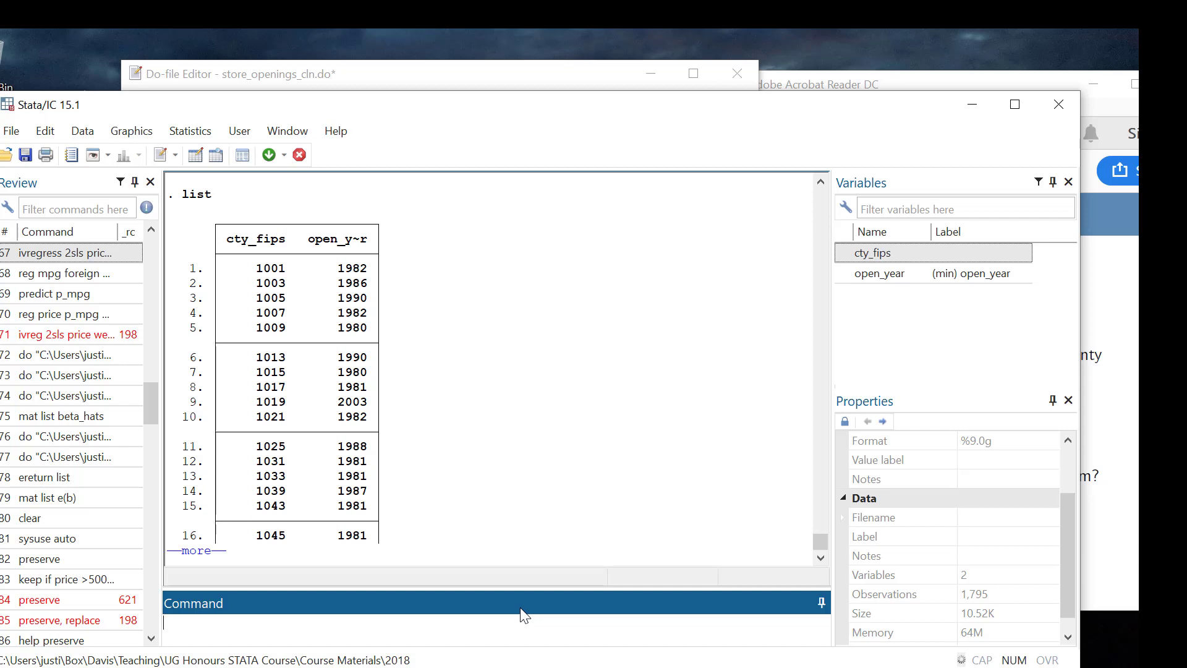
{"action": "key", "text": "q"}
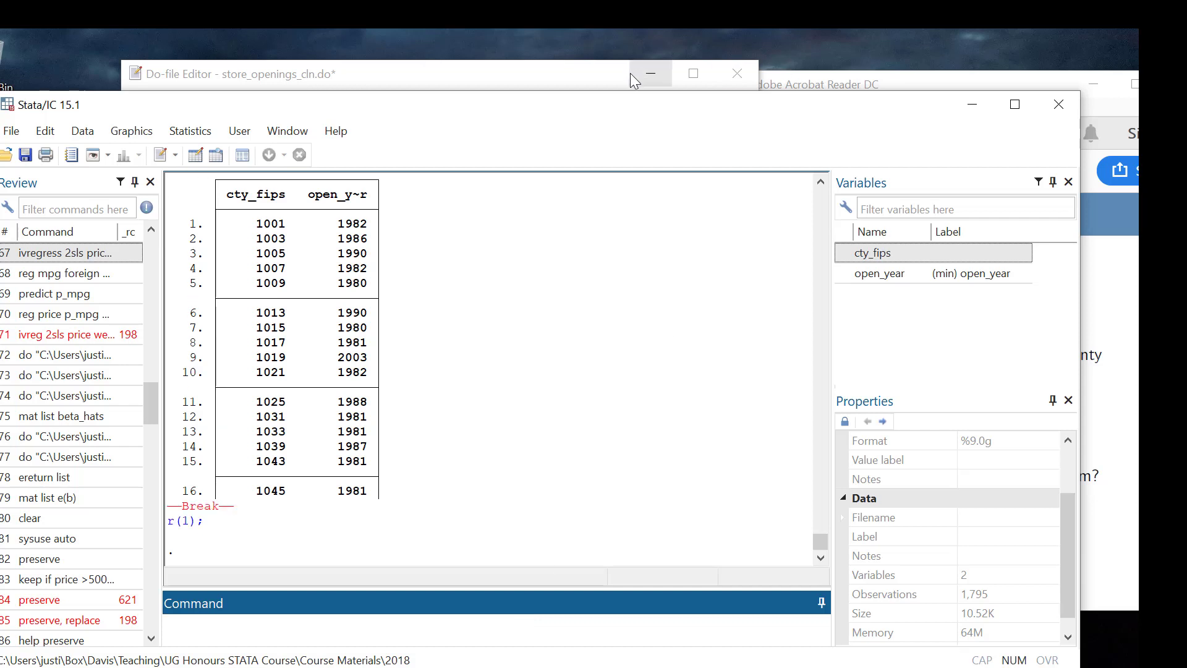
- Save store_openings_cln.do and run the whole do-file to rebuild the cleaned Walmart dataset
{"action": "left_click", "coordinate": [596, 73]}
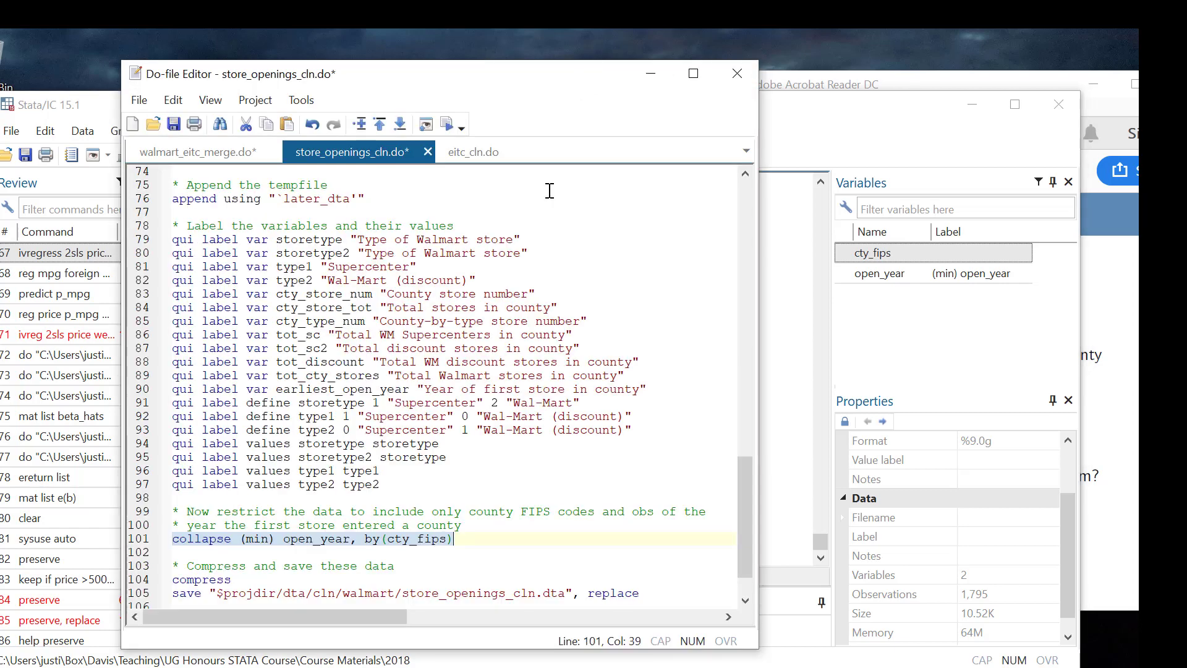
{"action": "left_click", "coordinate": [529, 541]}
{"action": "scroll", "coordinate": [526, 540], "scroll_direction": "down", "scroll_amount": 2}
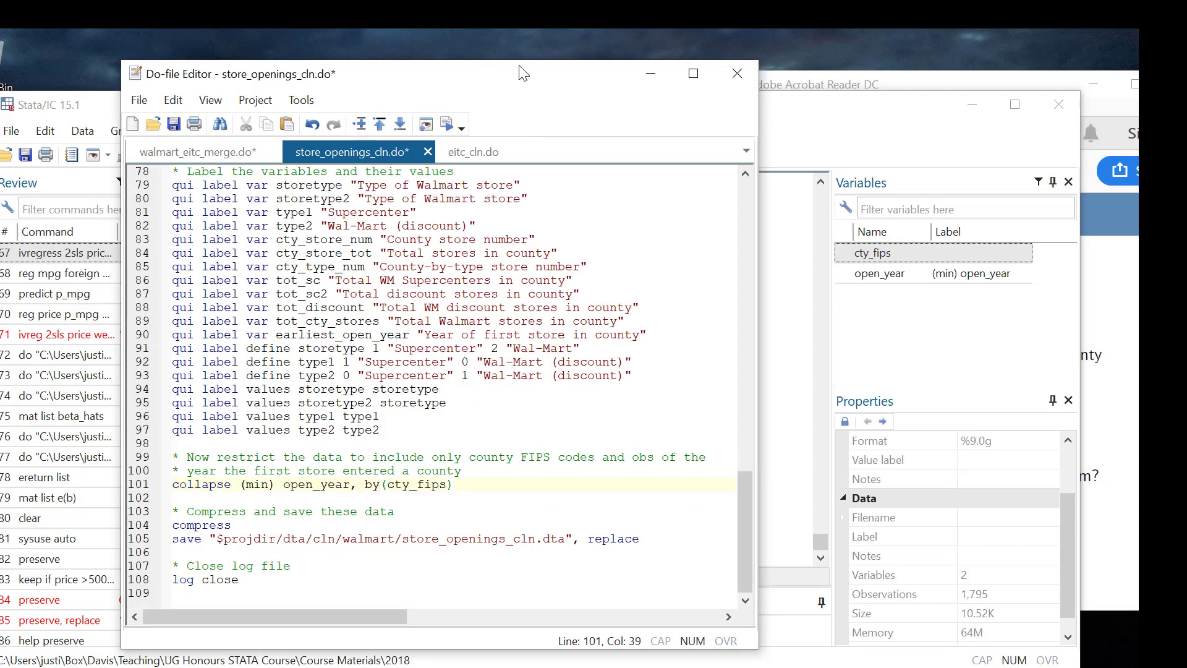
{"action": "left_click_drag", "start_coordinate": [184, 525], "coordinate": [222, 549]}
{"action": "left_click", "coordinate": [481, 503]}
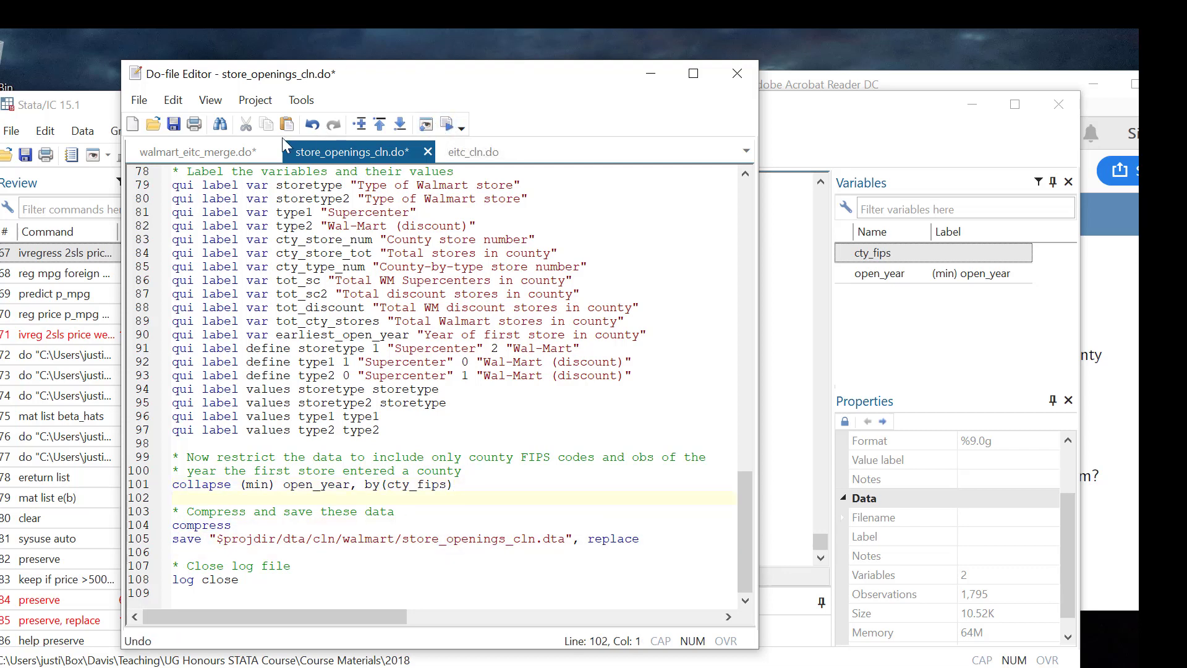
{"action": "left_click", "coordinate": [174, 124]}
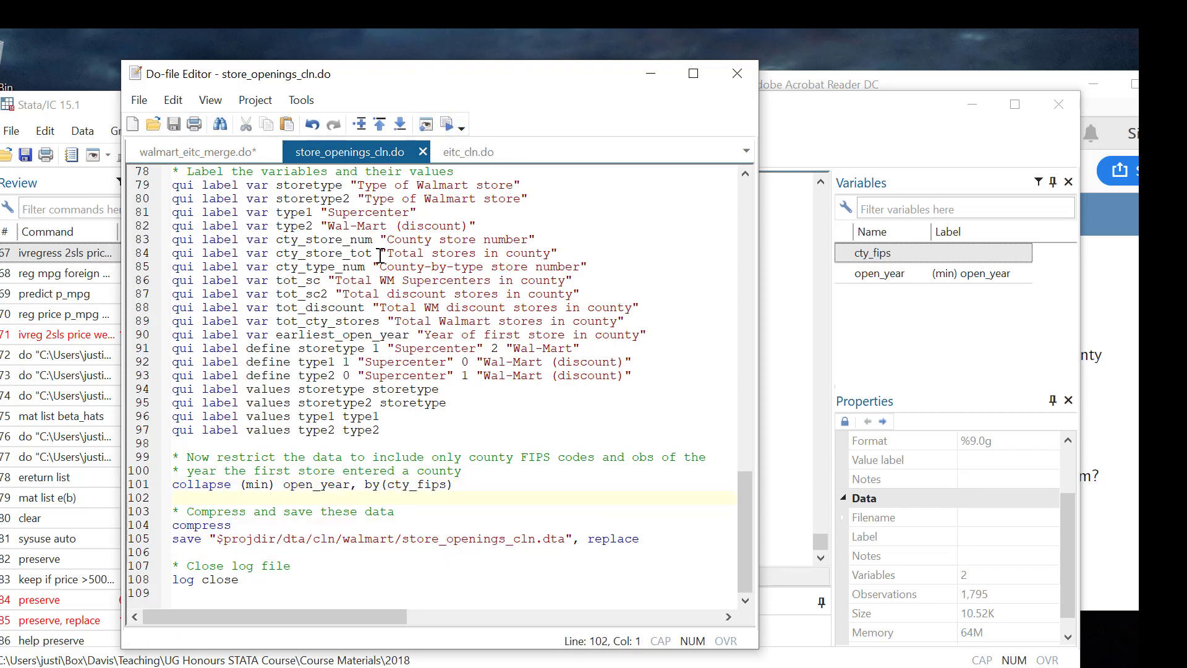
{"action": "left_click", "coordinate": [445, 125]}
{"action": "left_click", "coordinate": [787, 518]}
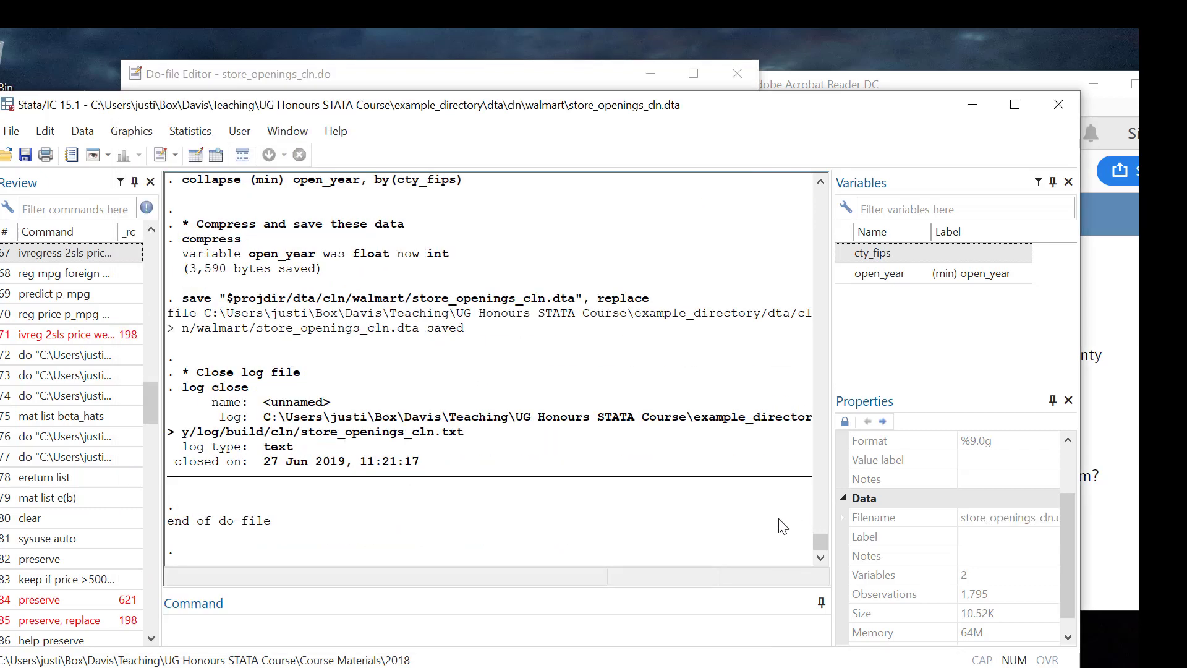
- In walmart_eitc_merge.do, execute only the use line to reload the rebuilt store_openings_cln.dta and check the Stata output
{"action": "left_click", "coordinate": [406, 72]}
{"action": "left_click", "coordinate": [206, 153]}
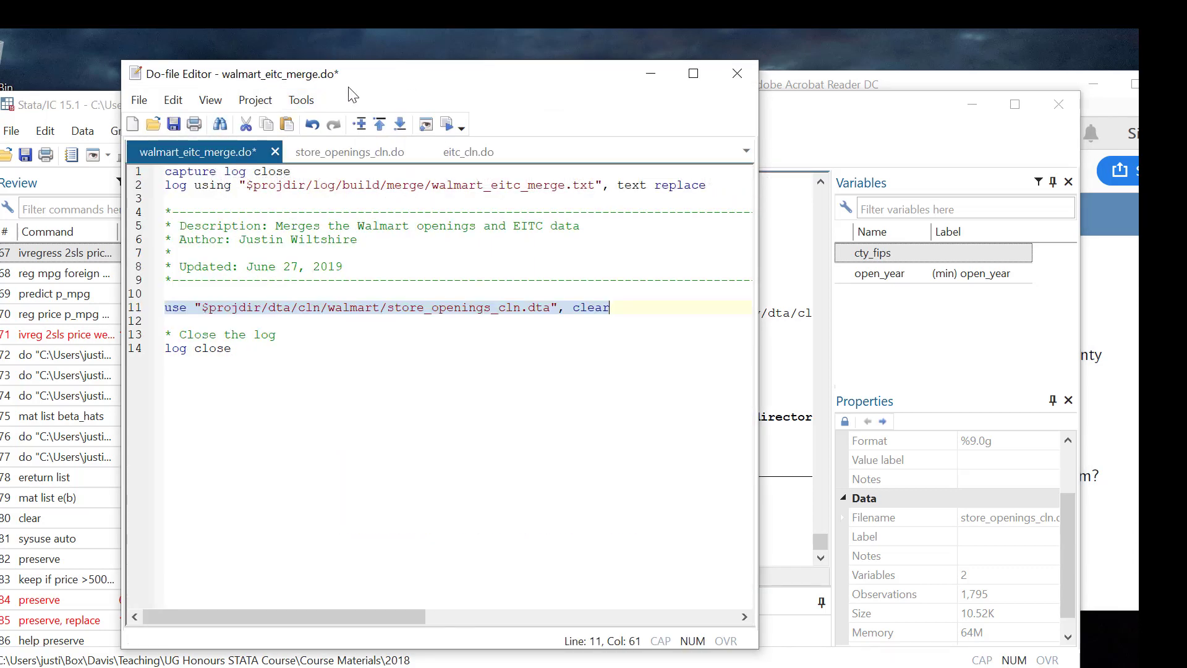
{"action": "left_click_drag", "start_coordinate": [384, 74], "coordinate": [460, 85]}
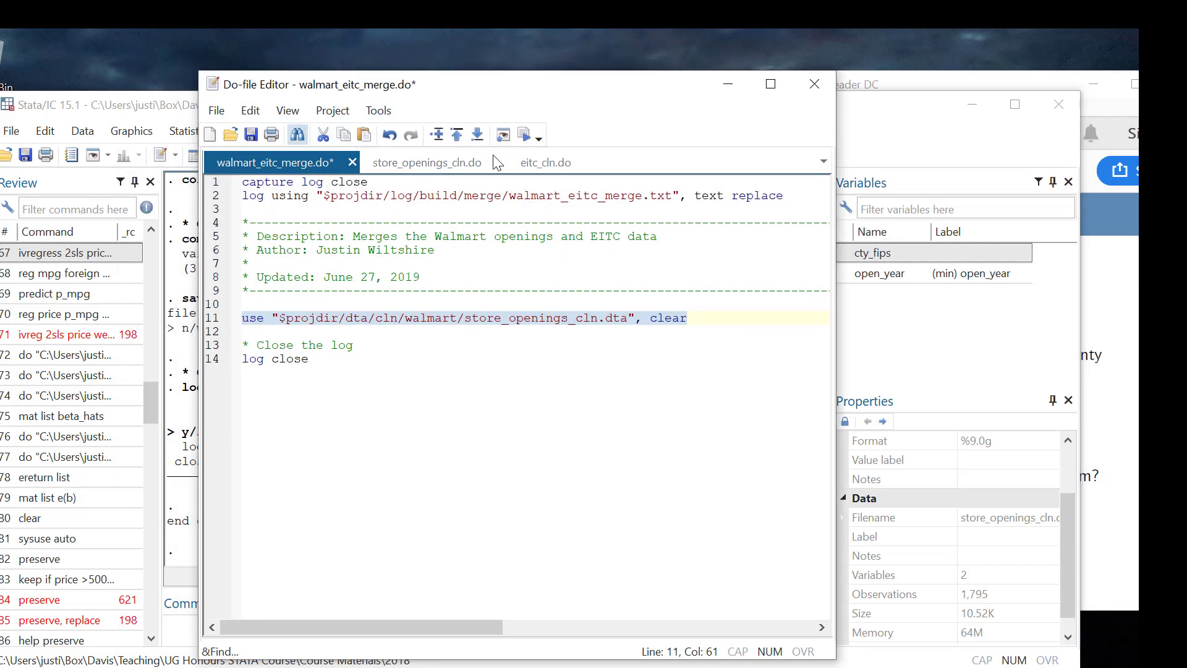
{"action": "left_click", "coordinate": [525, 134]}
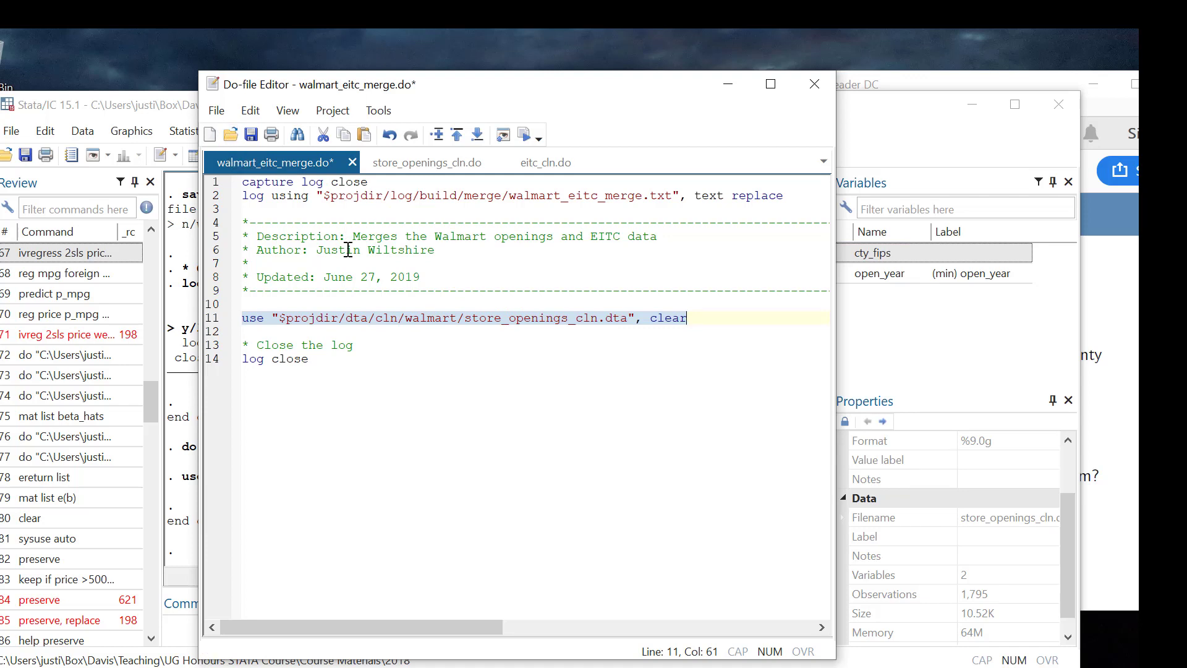
{"action": "left_click", "coordinate": [526, 143]}
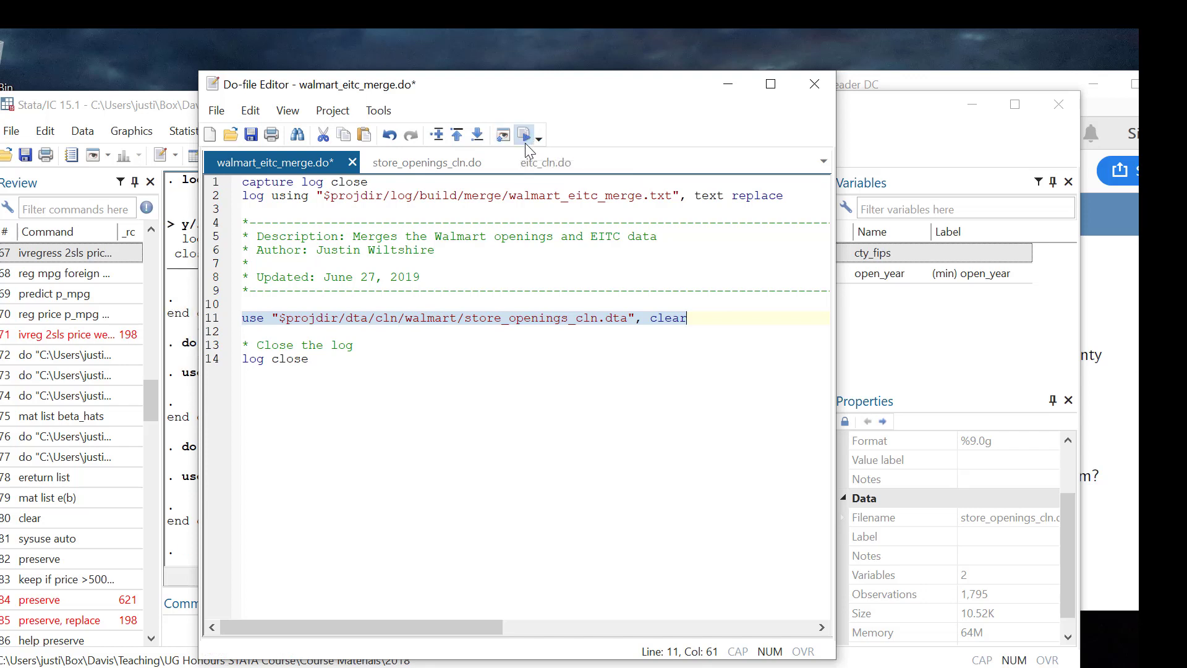
{"action": "left_click", "coordinate": [174, 123]}
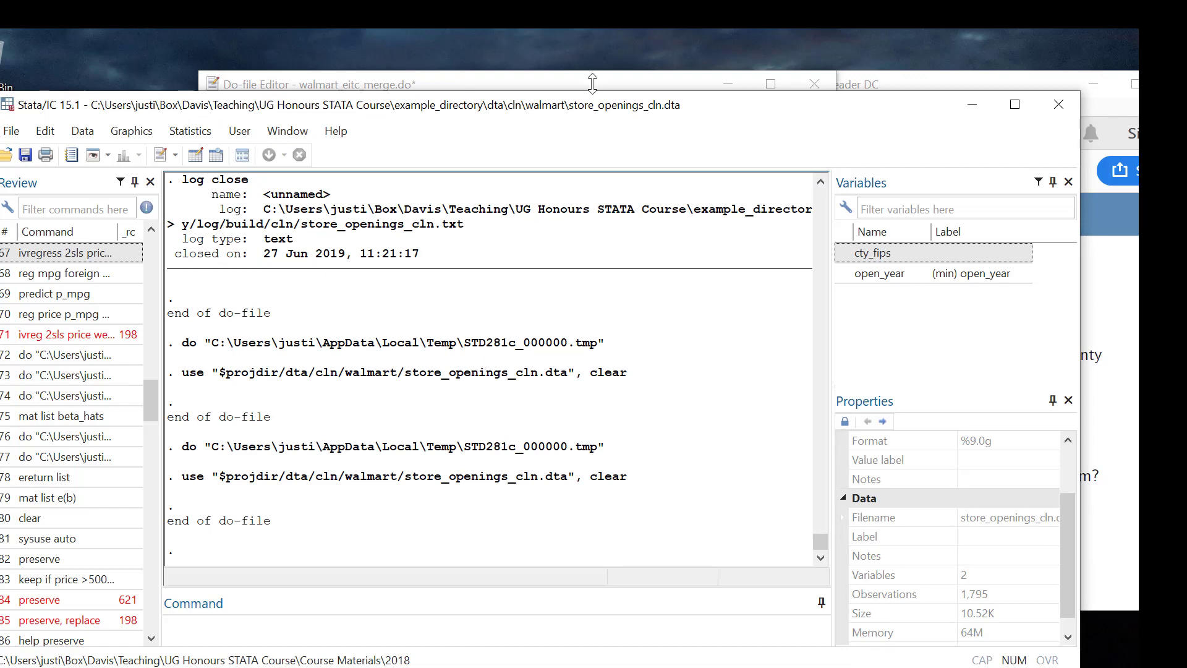
{"action": "left_click", "coordinate": [598, 87]}
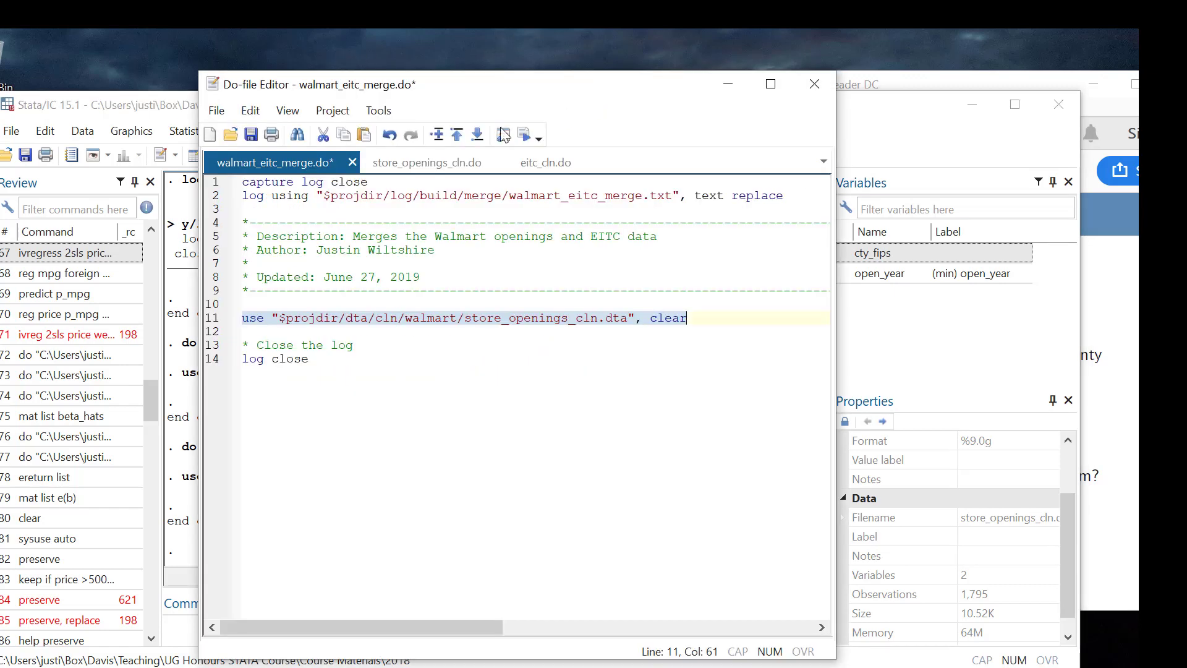
- Check the slide's instruction to keep only counties whose first store opened after 1989, and review the end of store_openings_cln.do
{"action": "left_click", "coordinate": [173, 117]}
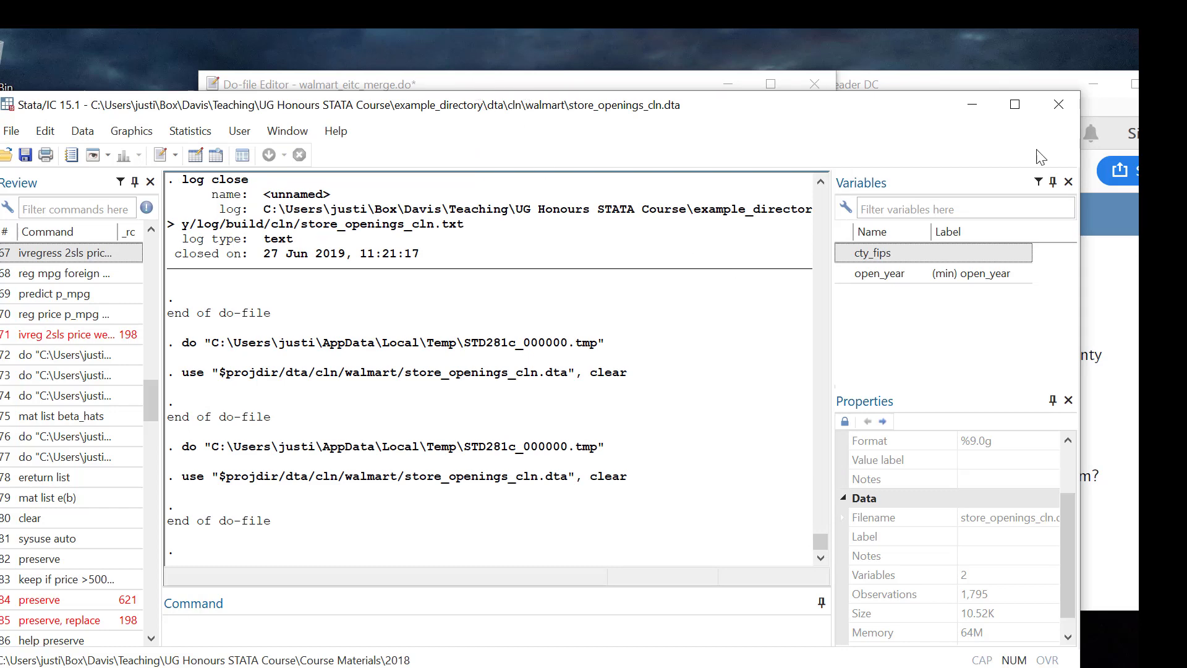
{"action": "left_click", "coordinate": [942, 85]}
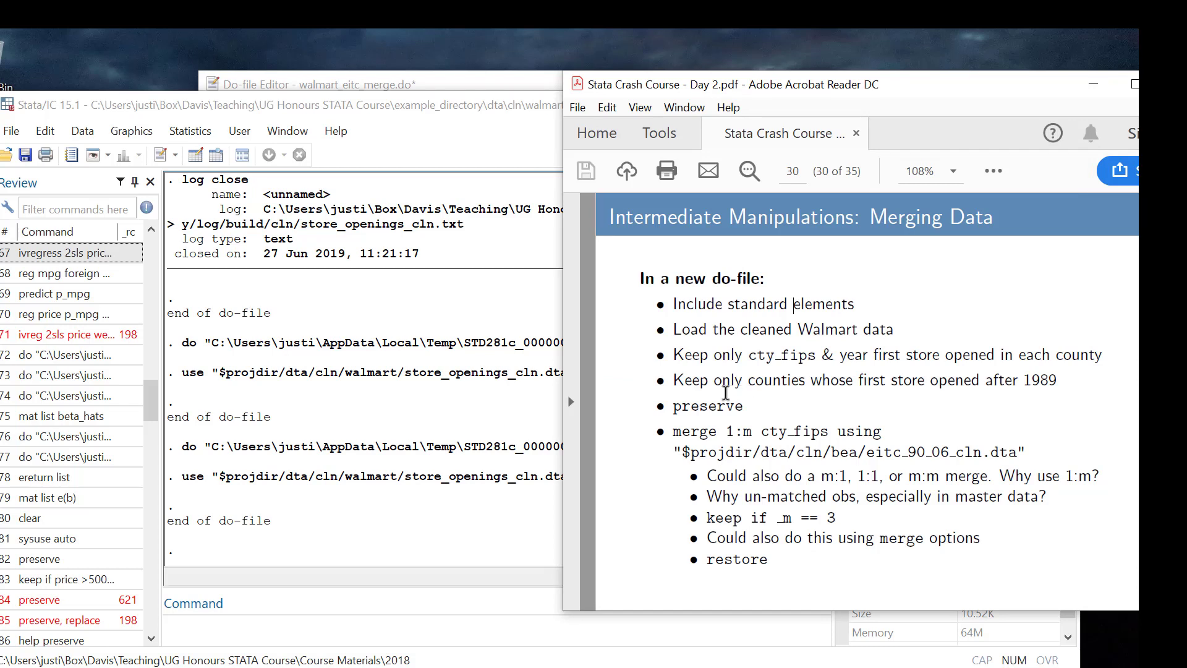
{"action": "left_click_drag", "start_coordinate": [708, 383], "coordinate": [1066, 383]}
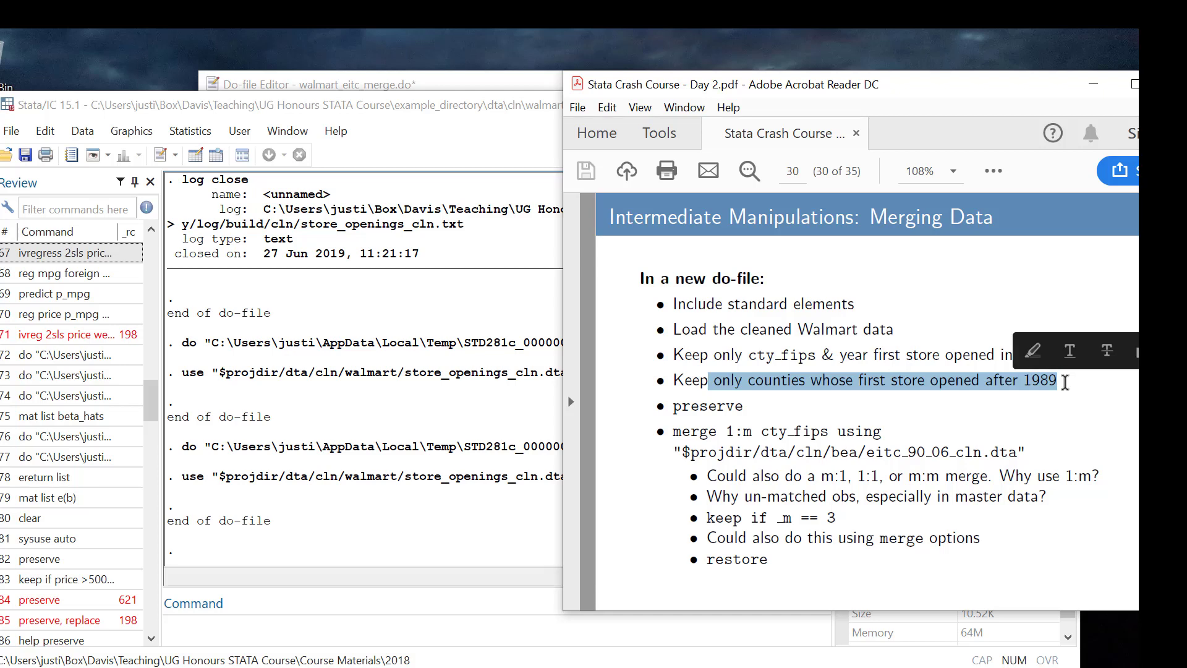
{"action": "left_click", "coordinate": [478, 90]}
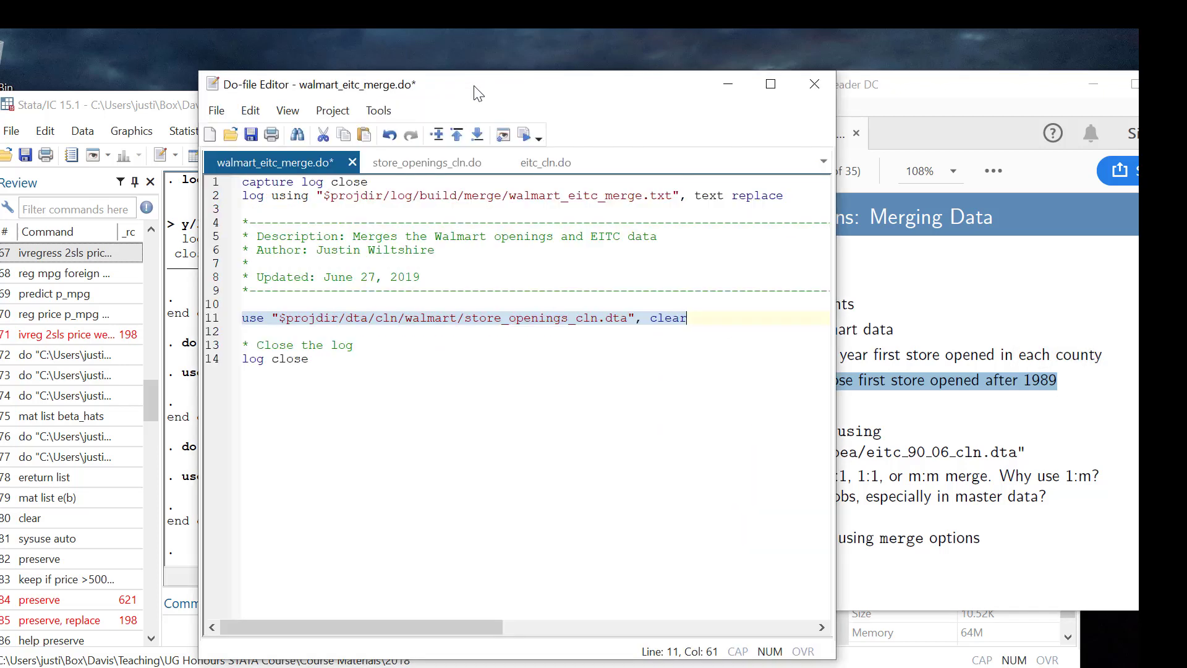
{"action": "left_click", "coordinate": [421, 163]}
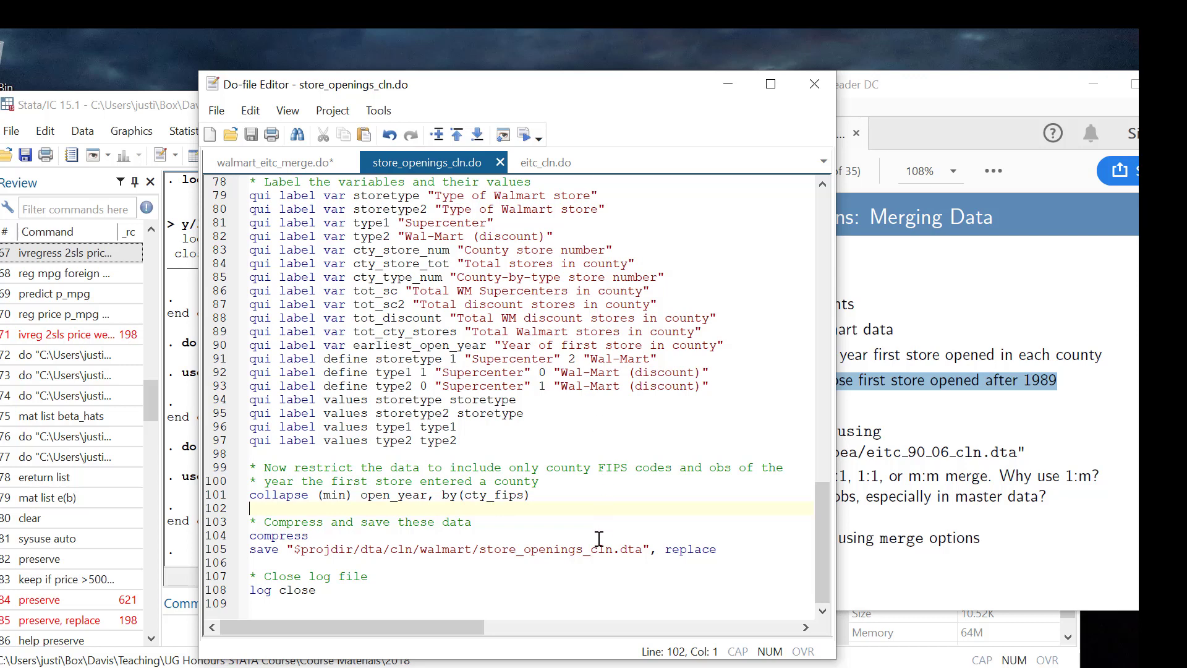
{"action": "left_click", "coordinate": [289, 164]}
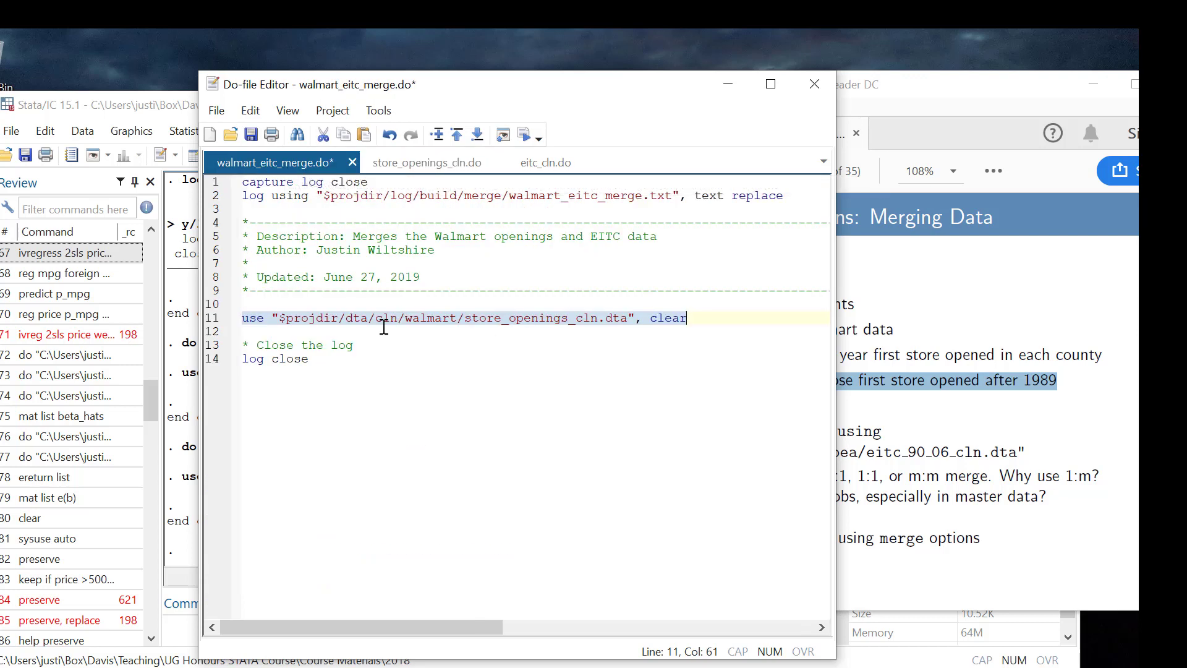
- In walmart_eitc_merge.do, add the comment * Load the Walmart data directly above the use line
{"action": "left_click", "coordinate": [724, 318]}
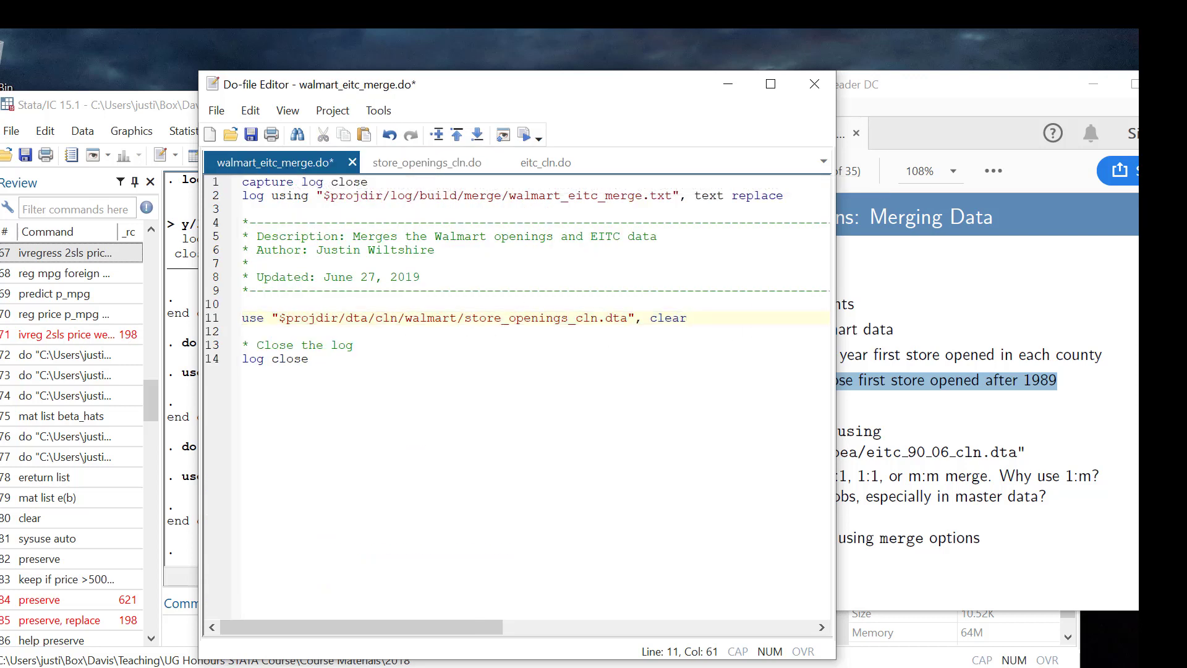
{"action": "left_click", "coordinate": [290, 304]}
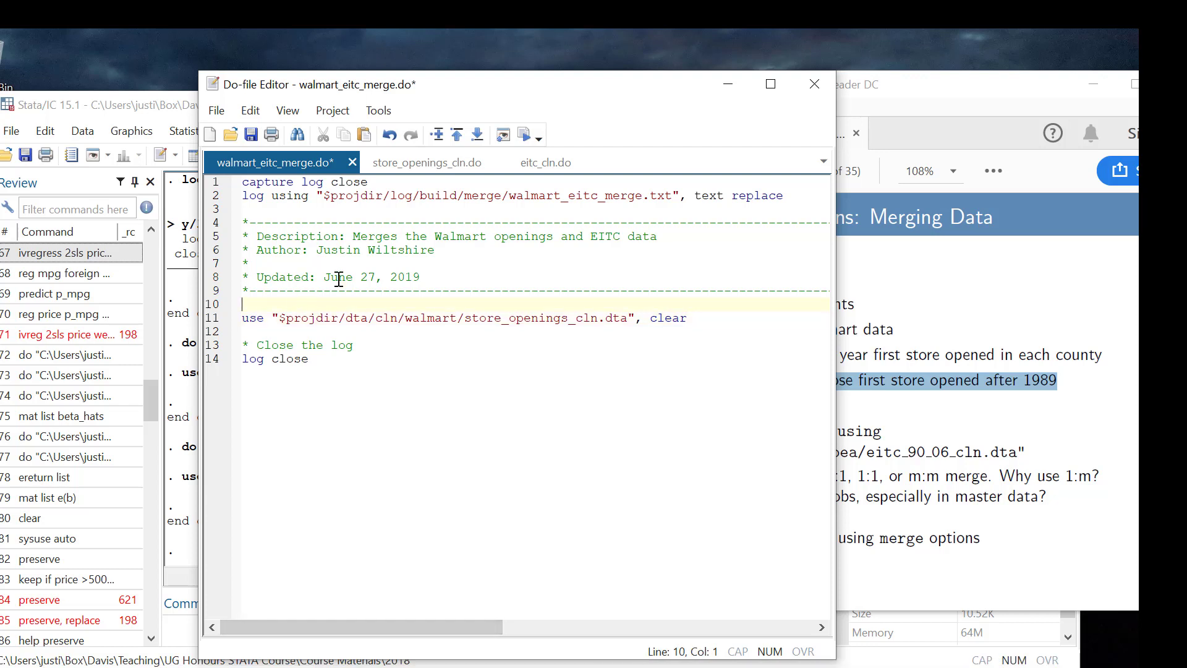
{"action": "key", "text": "Return"}
{"action": "type", "text": "* Load the "}
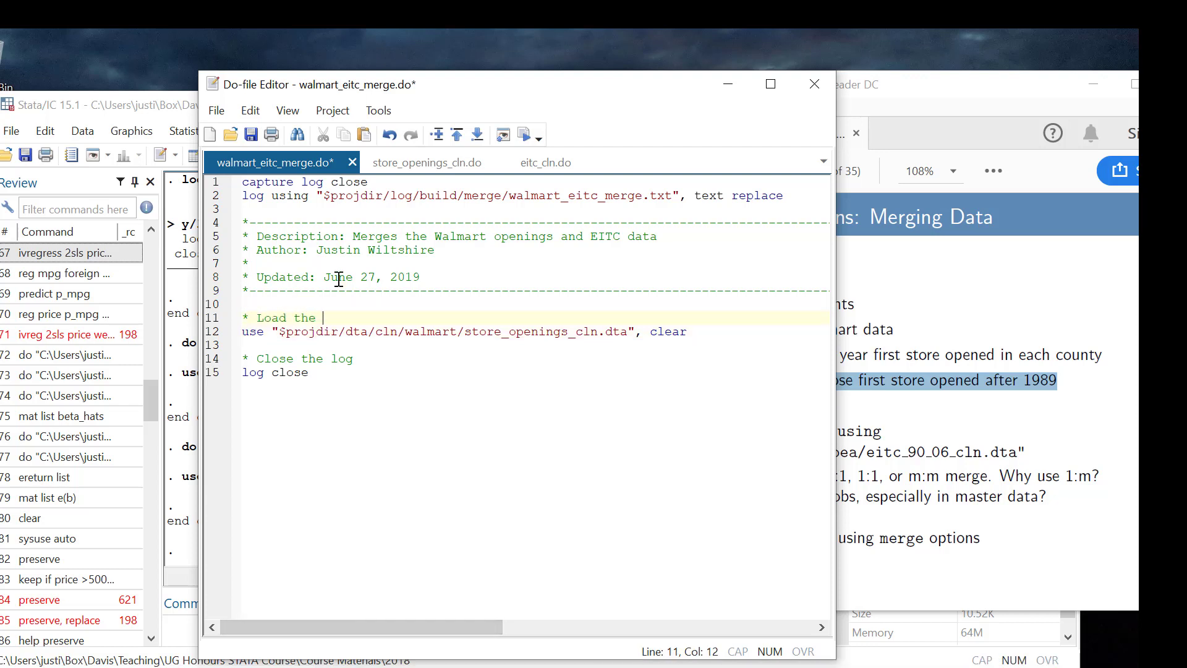
{"action": "type", "text": "Walmart data"}
- Below the use line, leave a blank line and add the comment * Restrict to counties which saw first store after 1989
{"action": "left_click", "coordinate": [722, 341]}
{"action": "left_click", "coordinate": [735, 336]}
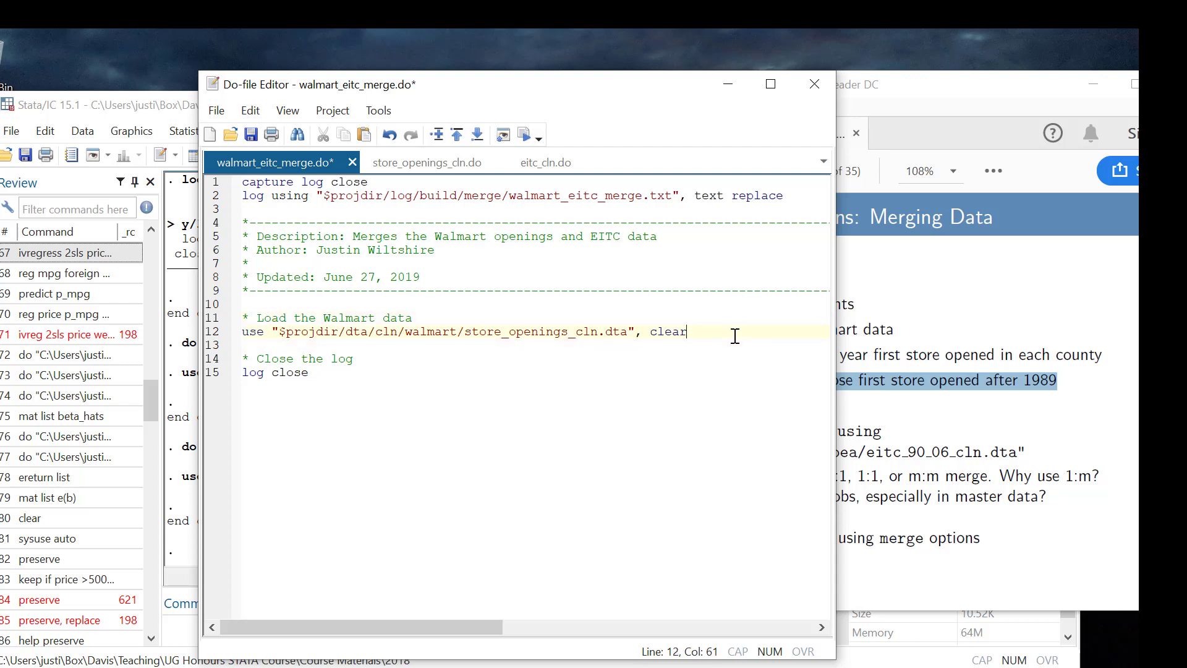
{"action": "key", "text": "Return"}
{"action": "key", "text": "Return"}
{"action": "type", "text": "* Rest"}
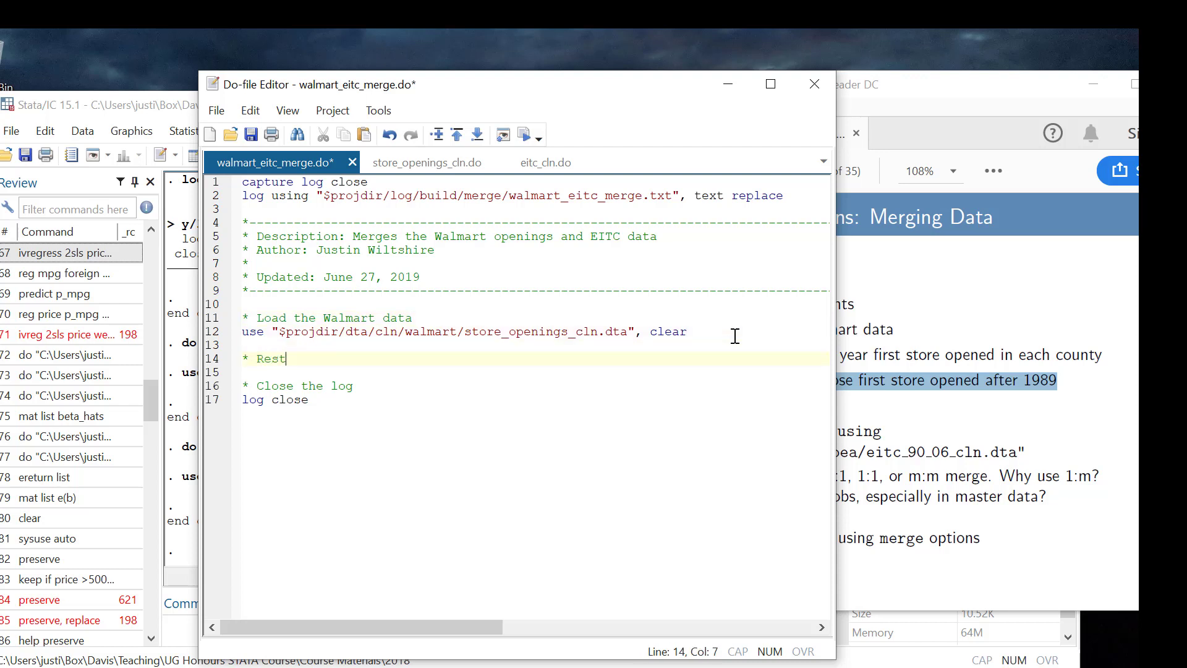
{"action": "type", "text": "rict to counties whic"}
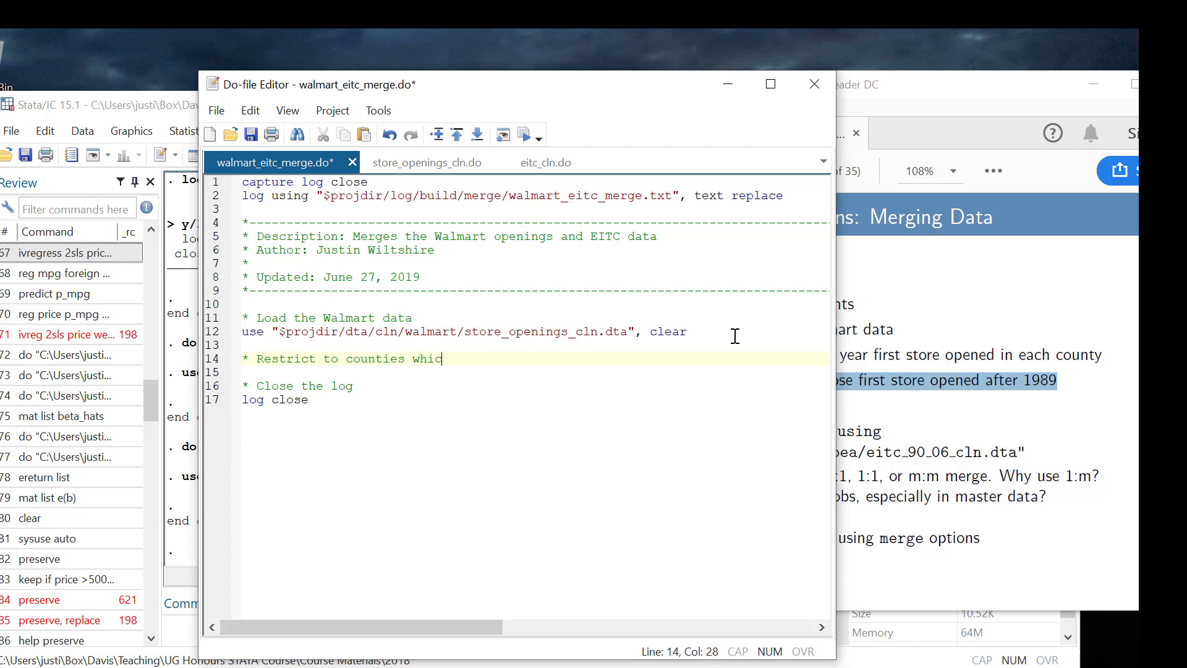
{"action": "type", "text": "h saw first store after 19"}
{"action": "type", "text": "89"}
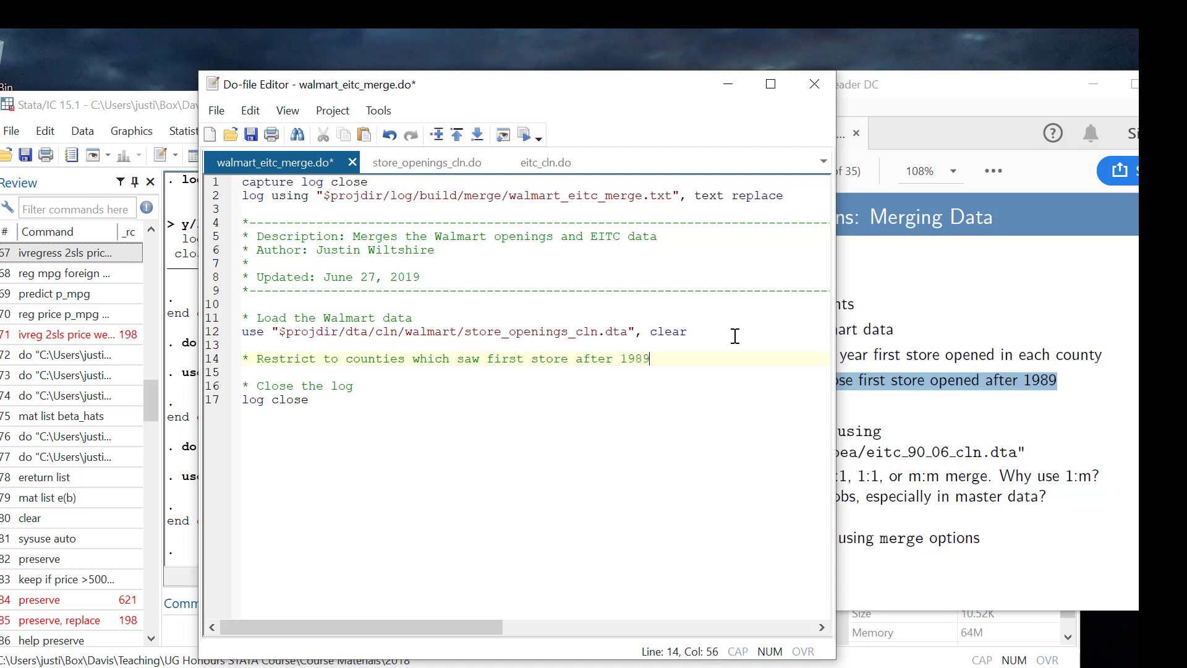
{"action": "key", "text": "Return"}
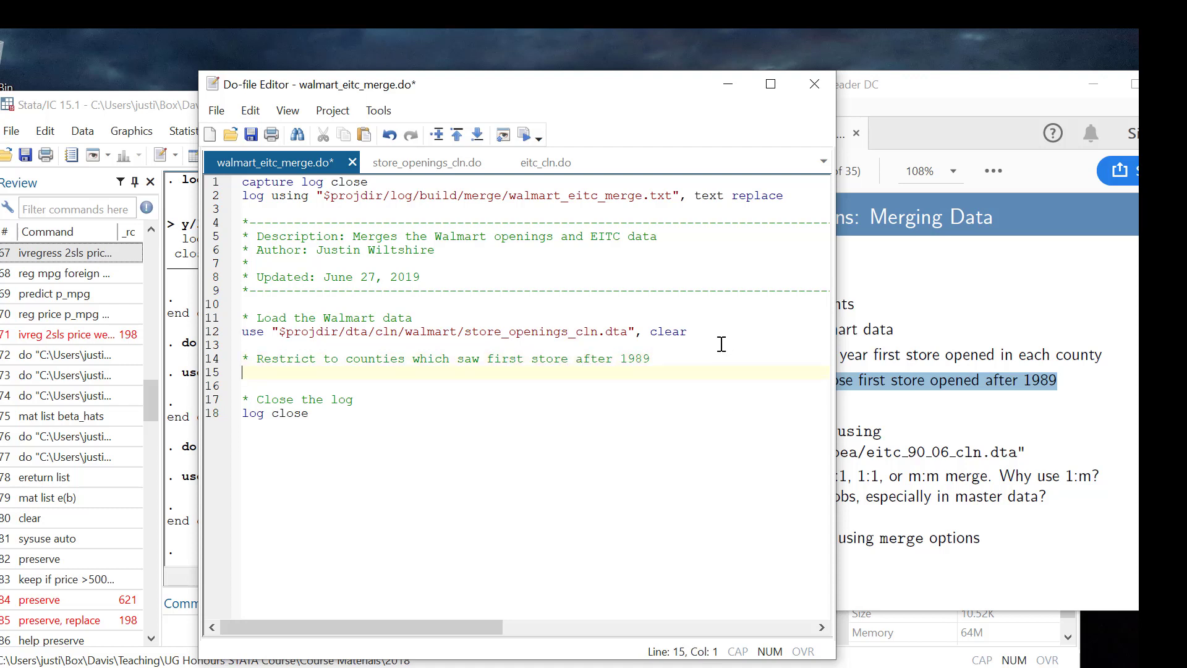
- Run list in Stata to inspect the county opening years, break off after the first page and return to the do-file
{"action": "left_click", "coordinate": [187, 108]}
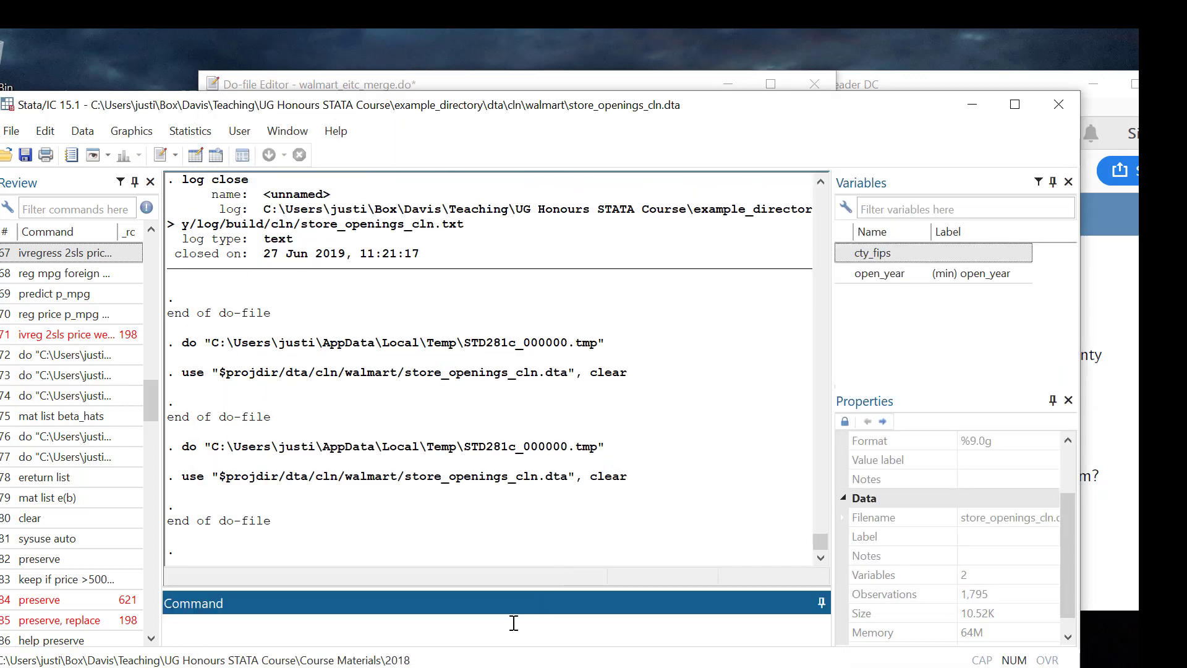
{"action": "type", "text": "list"}
{"action": "key", "text": "Return"}
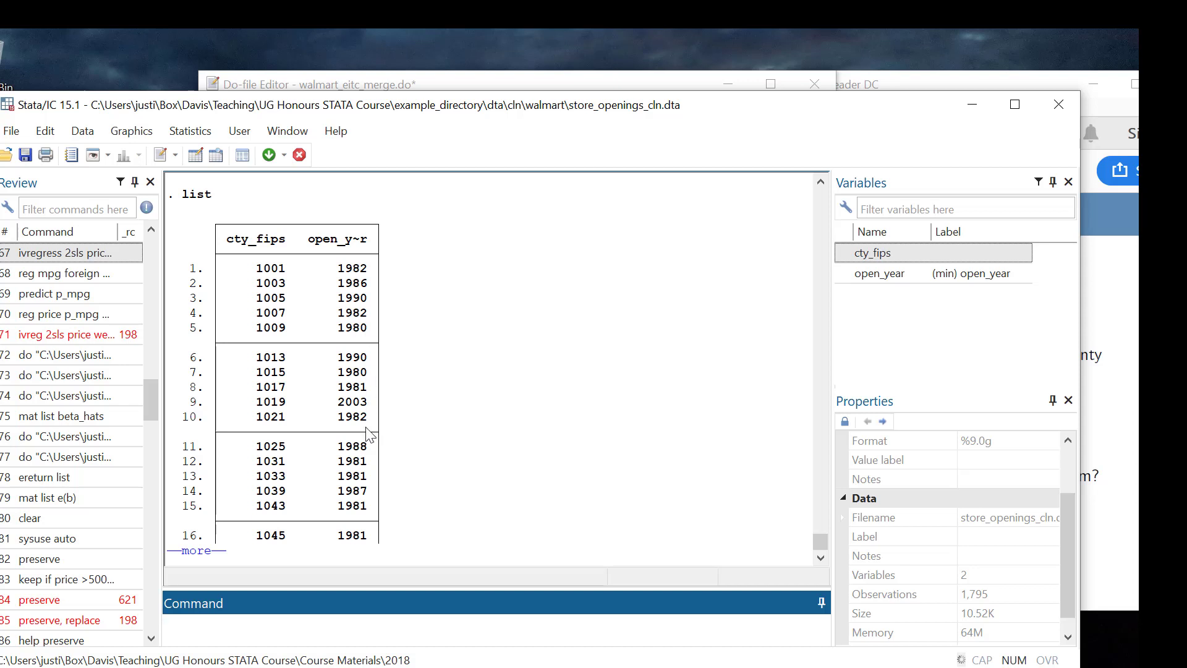
{"action": "key", "text": "q"}
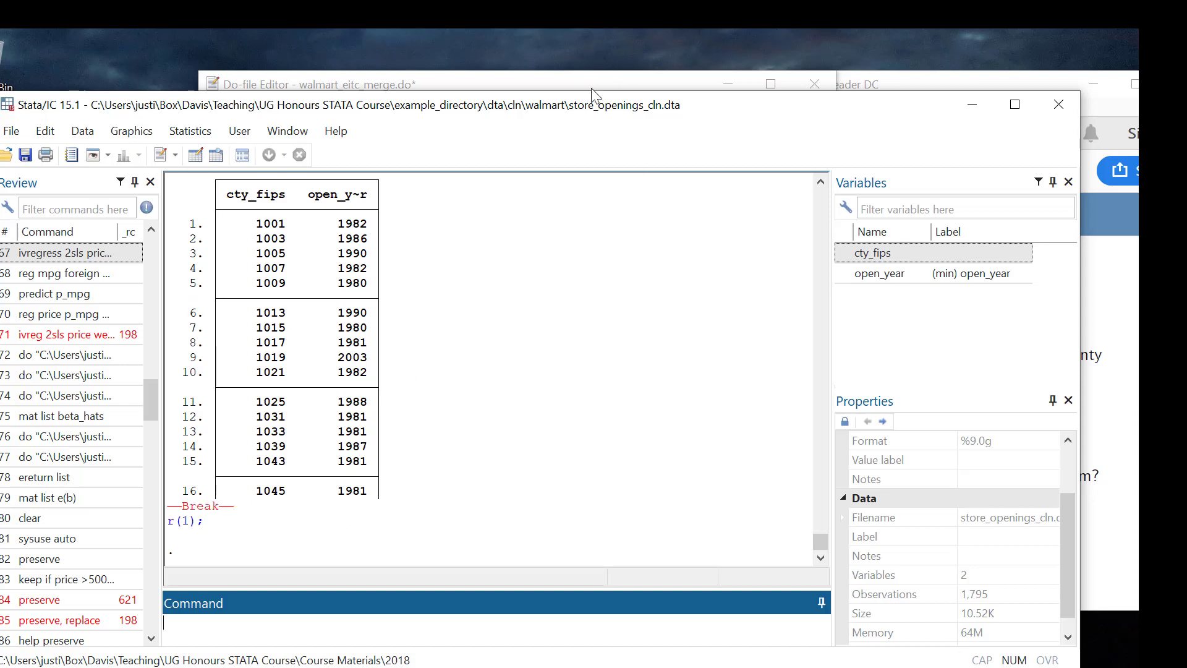
{"action": "left_click", "coordinate": [596, 83]}
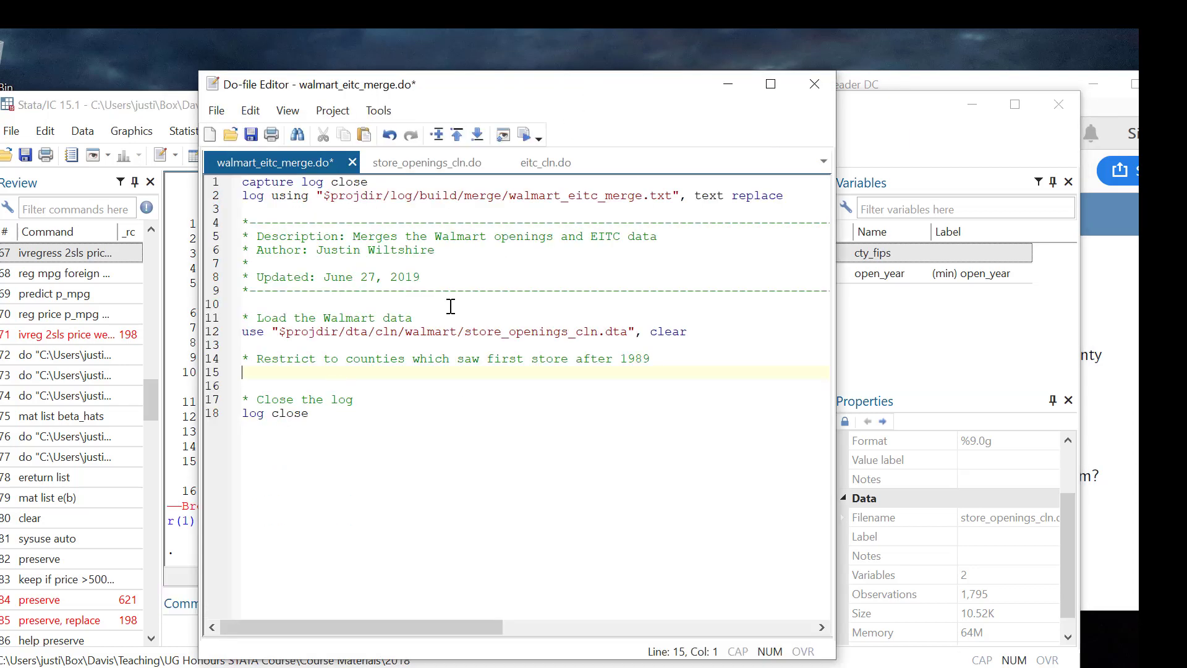
- Add keep if open_year > 1989 below the restriction comment, followed by blank lines
{"action": "type", "text": "keep if open_year"}
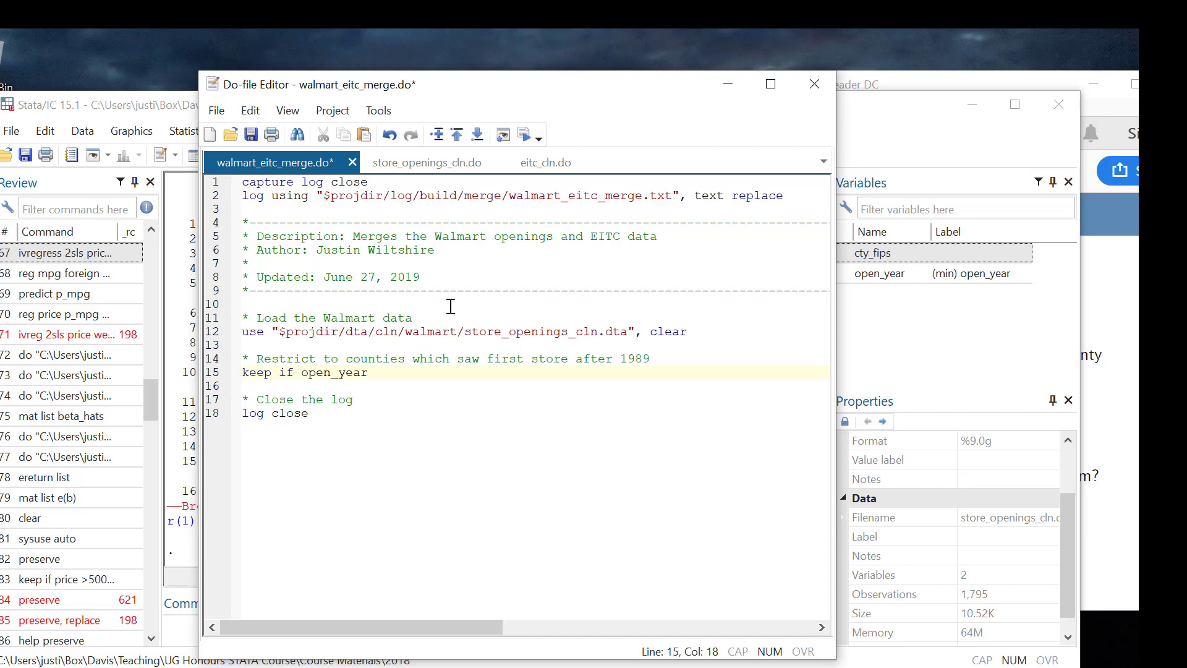
{"action": "type", "text": "> 1989"}
{"action": "key", "text": "Return"}
{"action": "key", "text": "Return"}
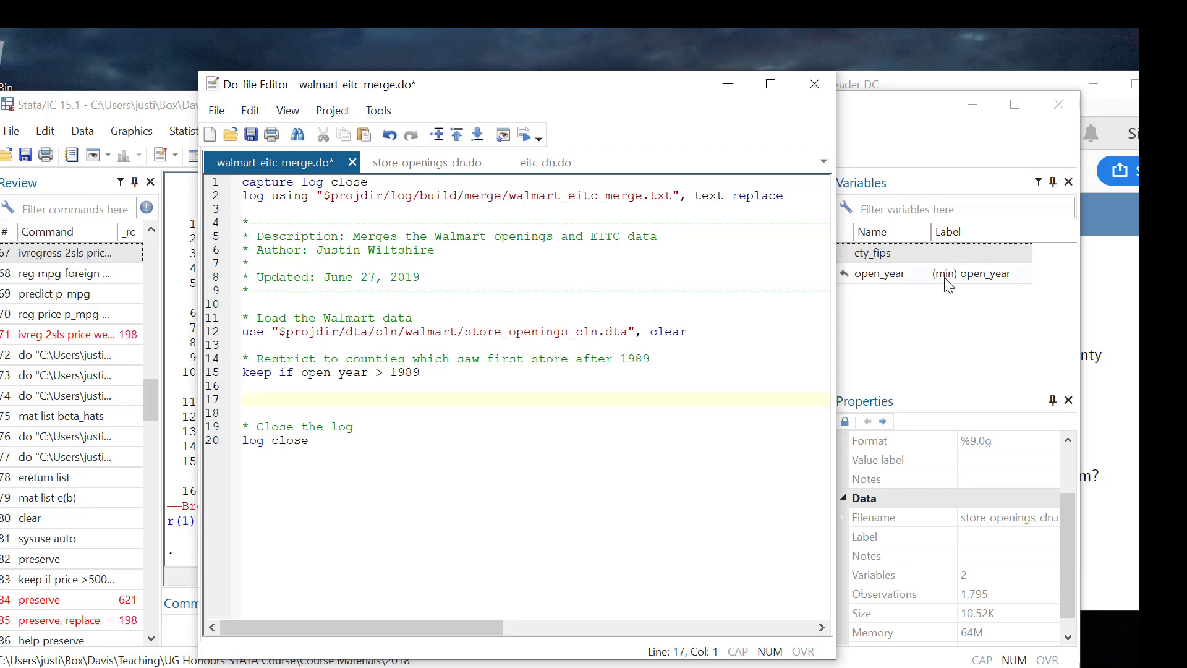
- Check the open_year variable's label in Stata, and execute only the keep if open_year > 1989 line
{"action": "left_click", "coordinate": [915, 141]}
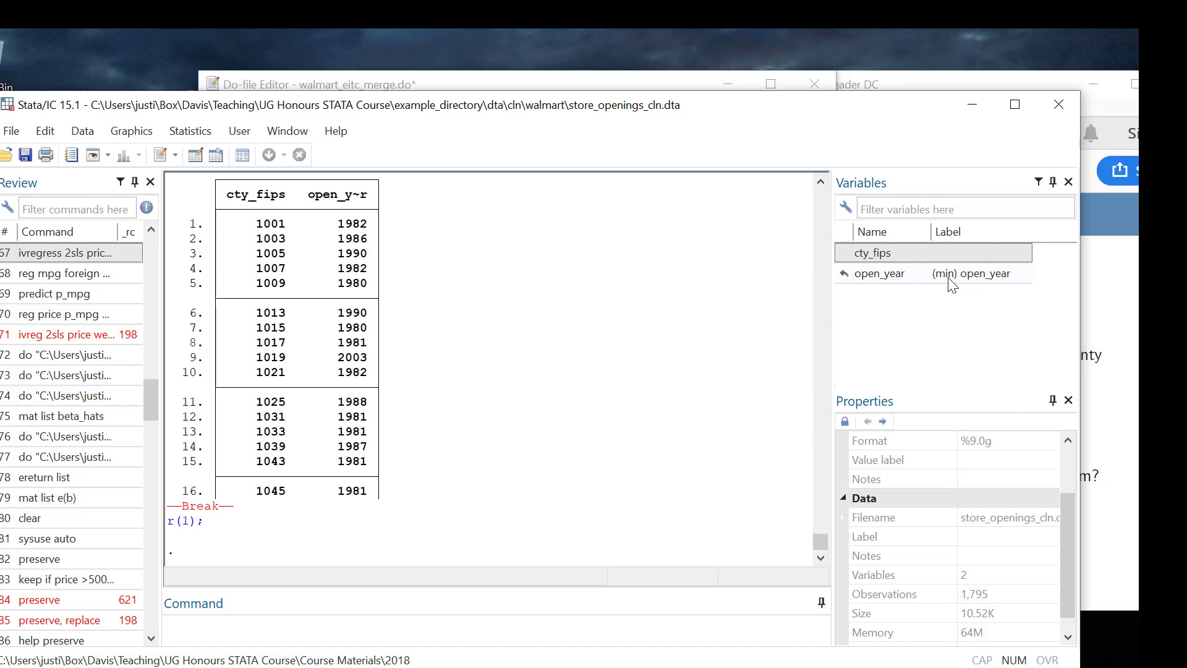
{"action": "left_click", "coordinate": [614, 86]}
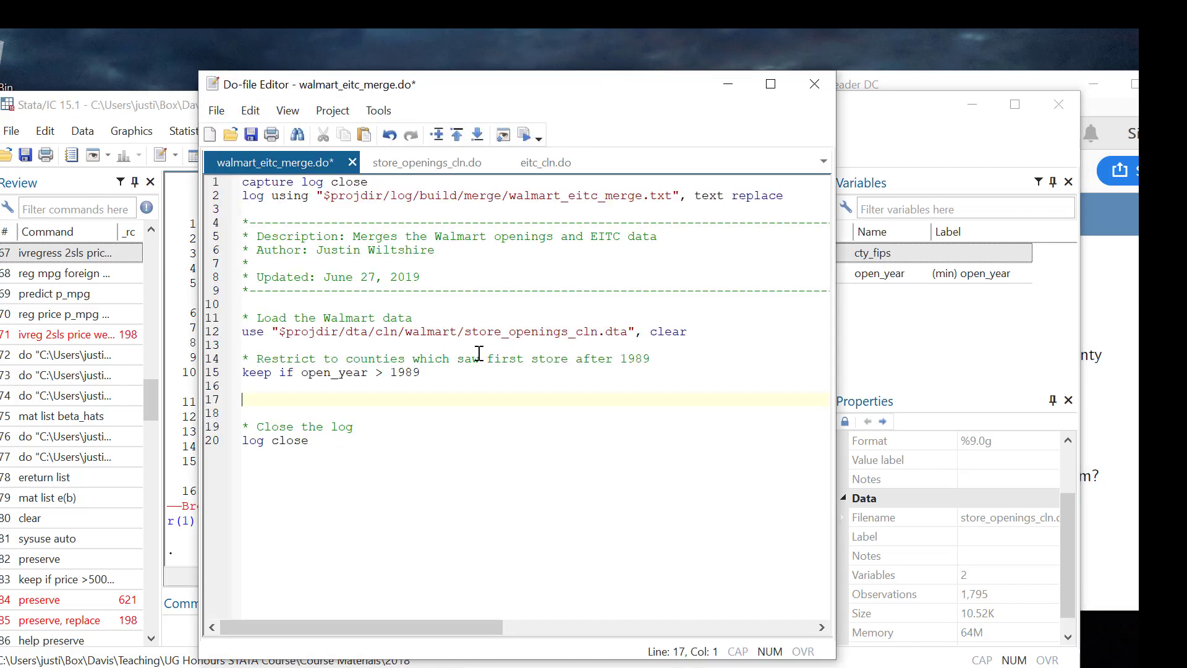
{"action": "left_click", "coordinate": [389, 372]}
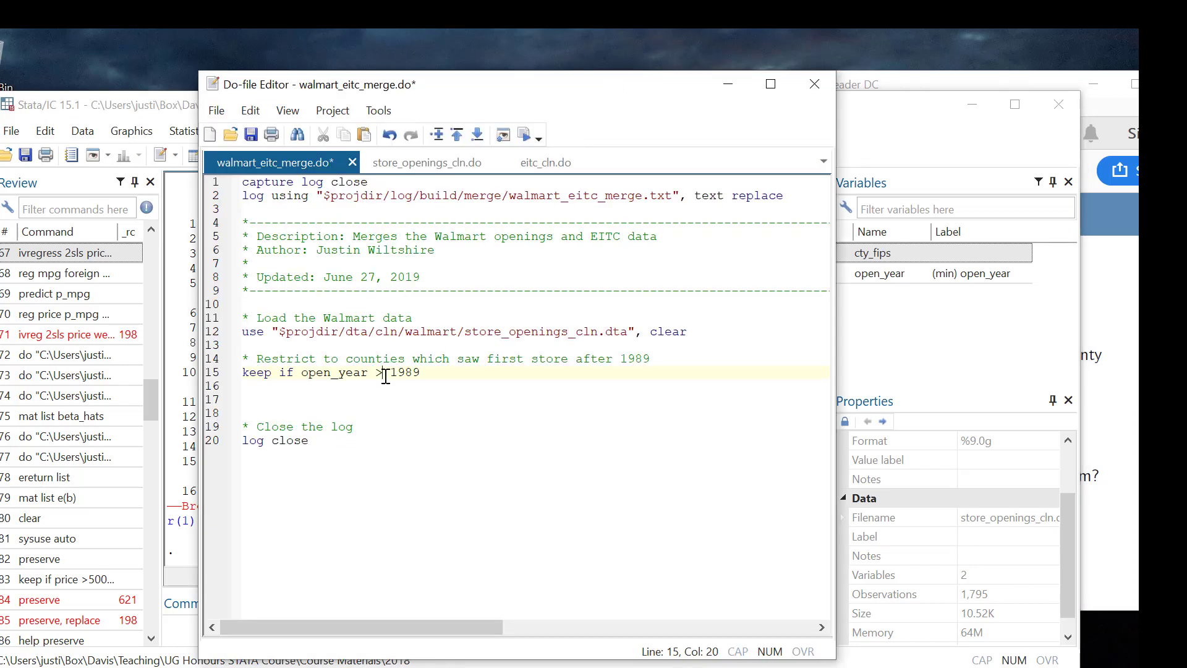
{"action": "left_click", "coordinate": [525, 135]}
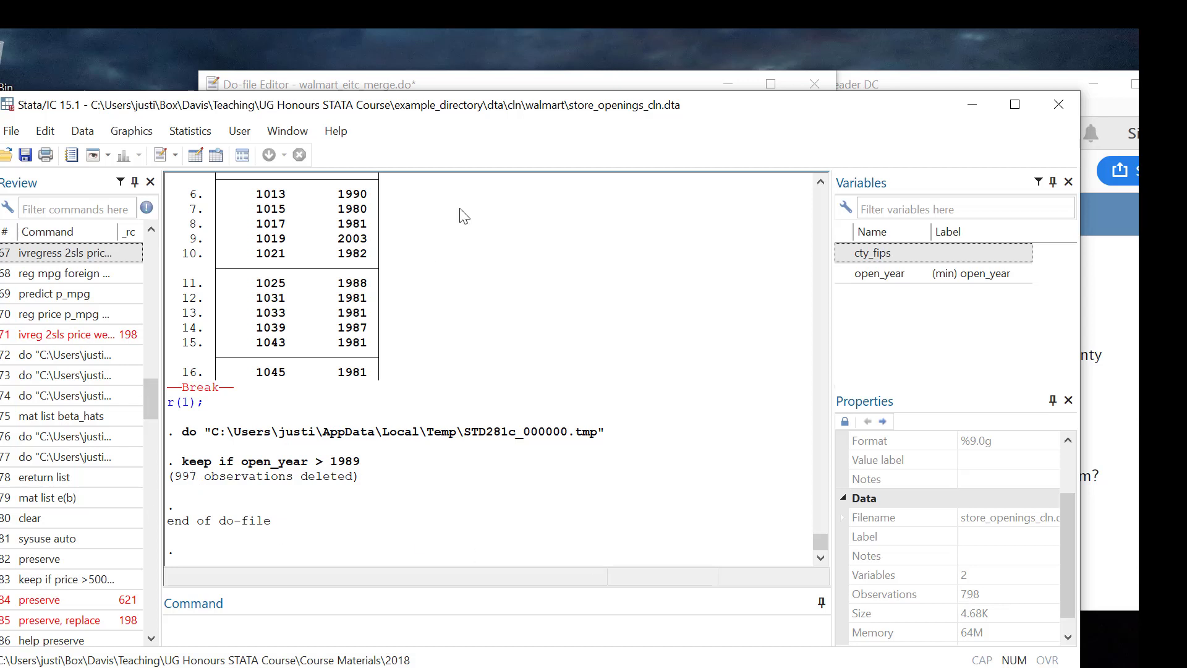
- Following the slide, add preserve after a blank line below the keep line and execute only that command
{"action": "left_click", "coordinate": [916, 90]}
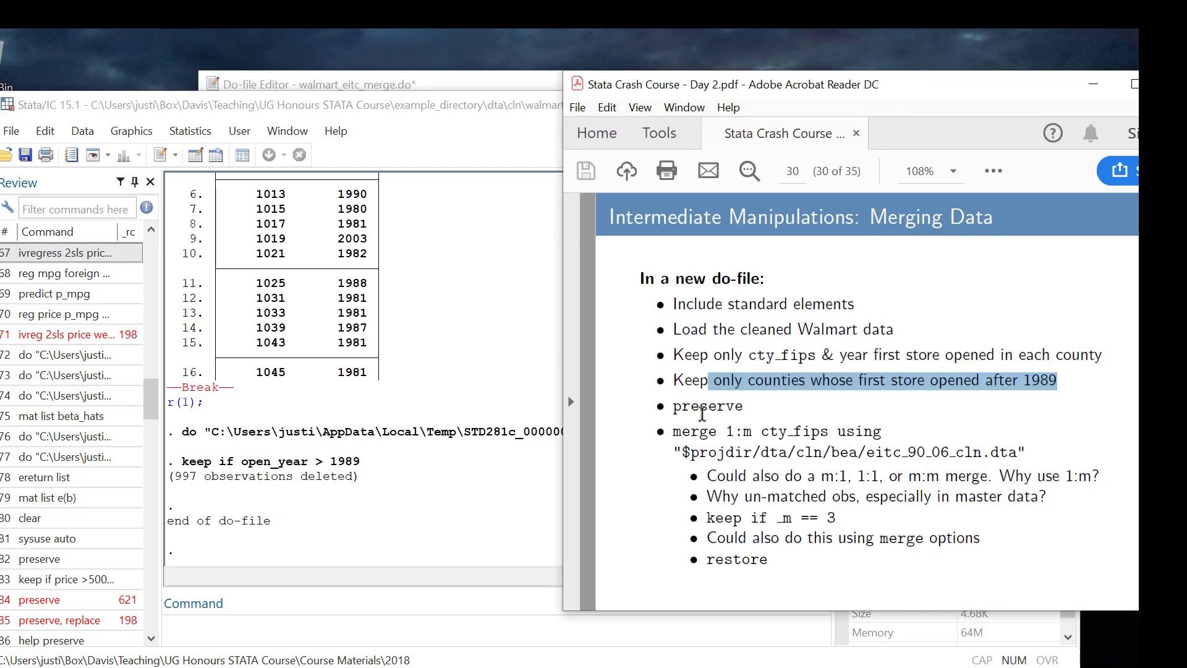
{"action": "left_click", "coordinate": [506, 85]}
{"action": "left_click", "coordinate": [445, 372]}
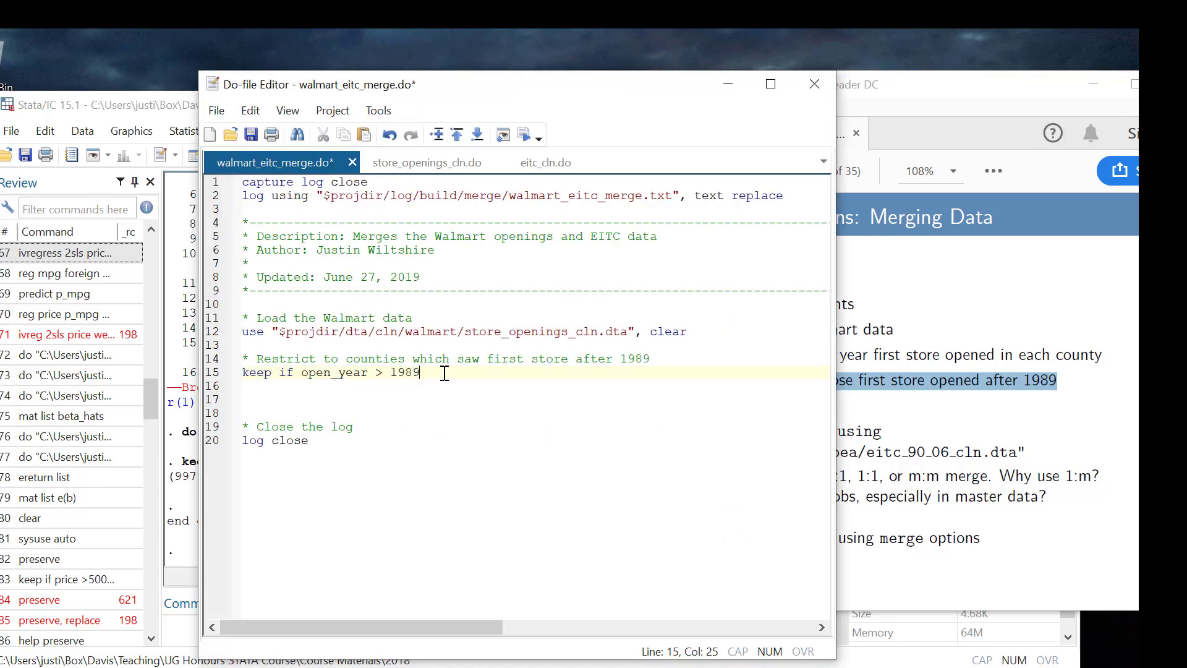
{"action": "key", "text": "Return"}
{"action": "key", "text": "Return"}
{"action": "type", "text": "preserve"}
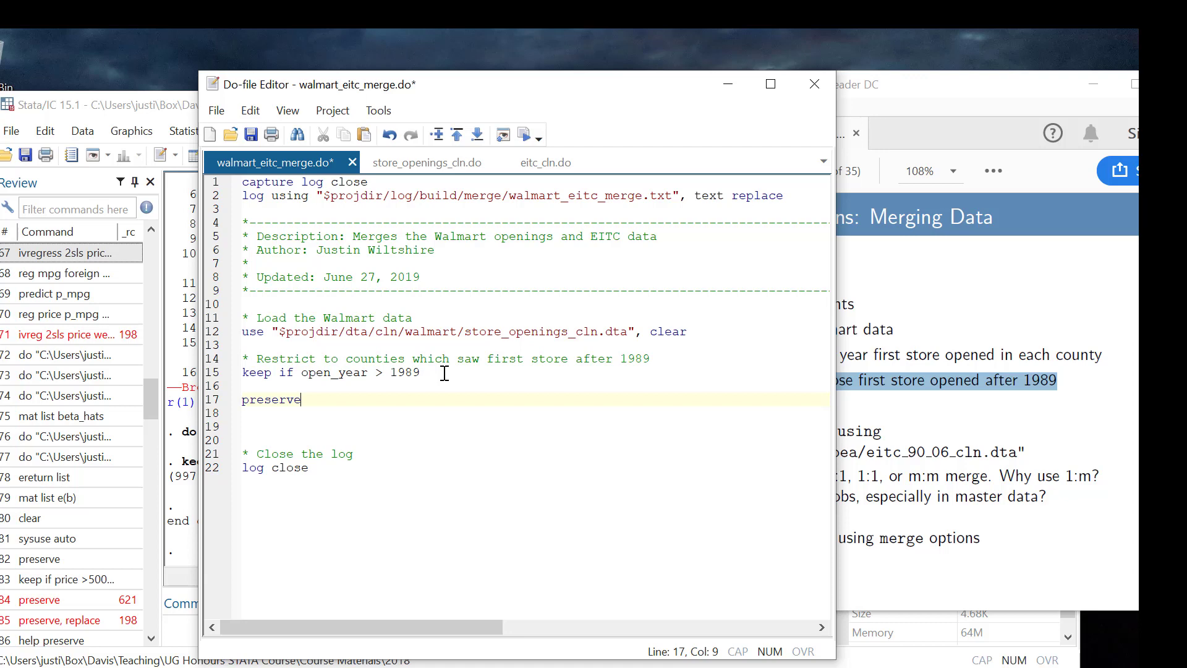
{"action": "key", "text": "shift+Left"}
{"action": "left_click", "coordinate": [525, 135]}
- Arrange the do-file editor and the slides PDF side by side so the merge instructions stay readable while editing
{"action": "left_click", "coordinate": [960, 400]}
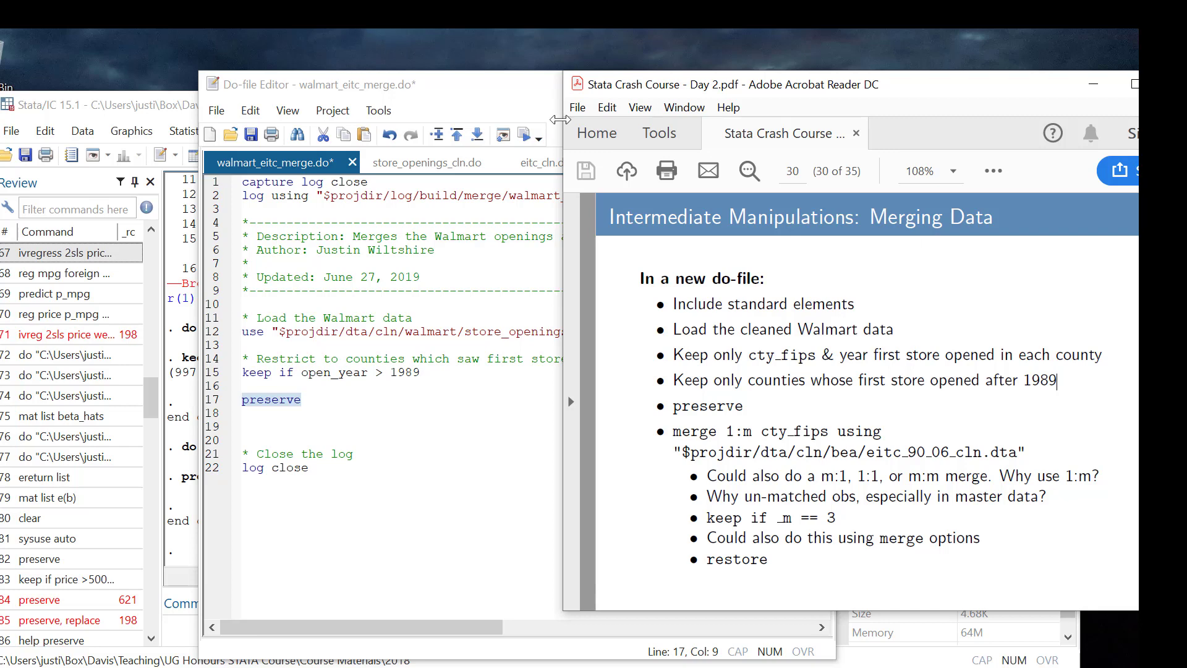
{"action": "left_click_drag", "start_coordinate": [548, 99], "coordinate": [396, 89]}
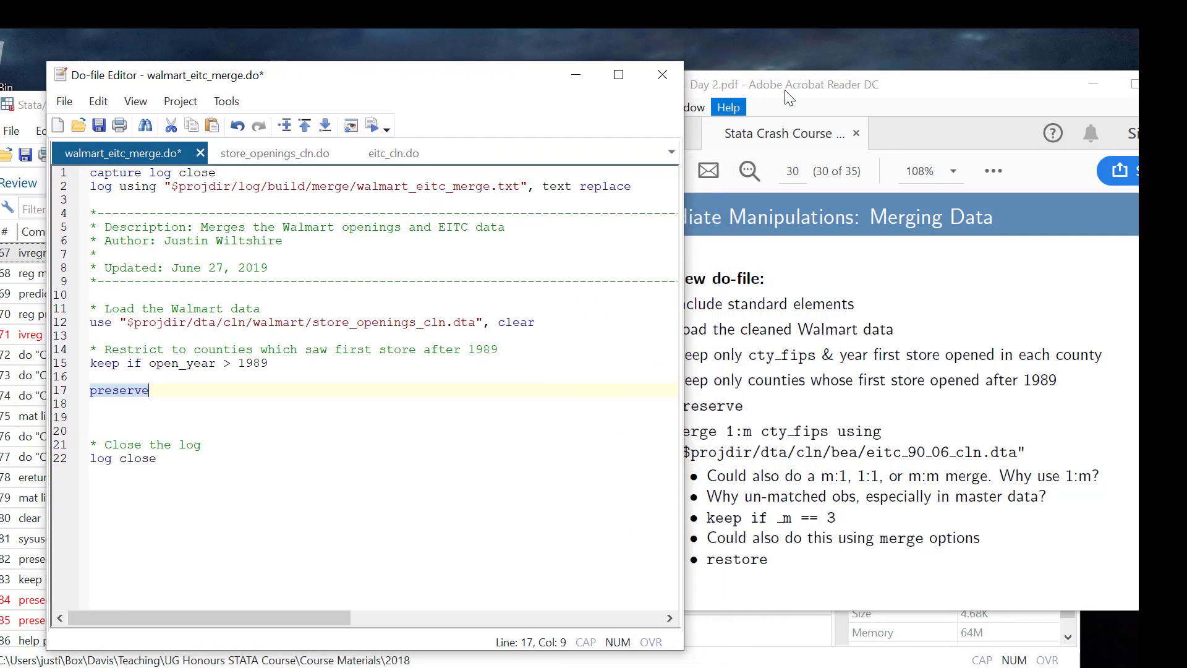
{"action": "left_click", "coordinate": [902, 90]}
{"action": "left_click_drag", "start_coordinate": [911, 90], "coordinate": [939, 87]}
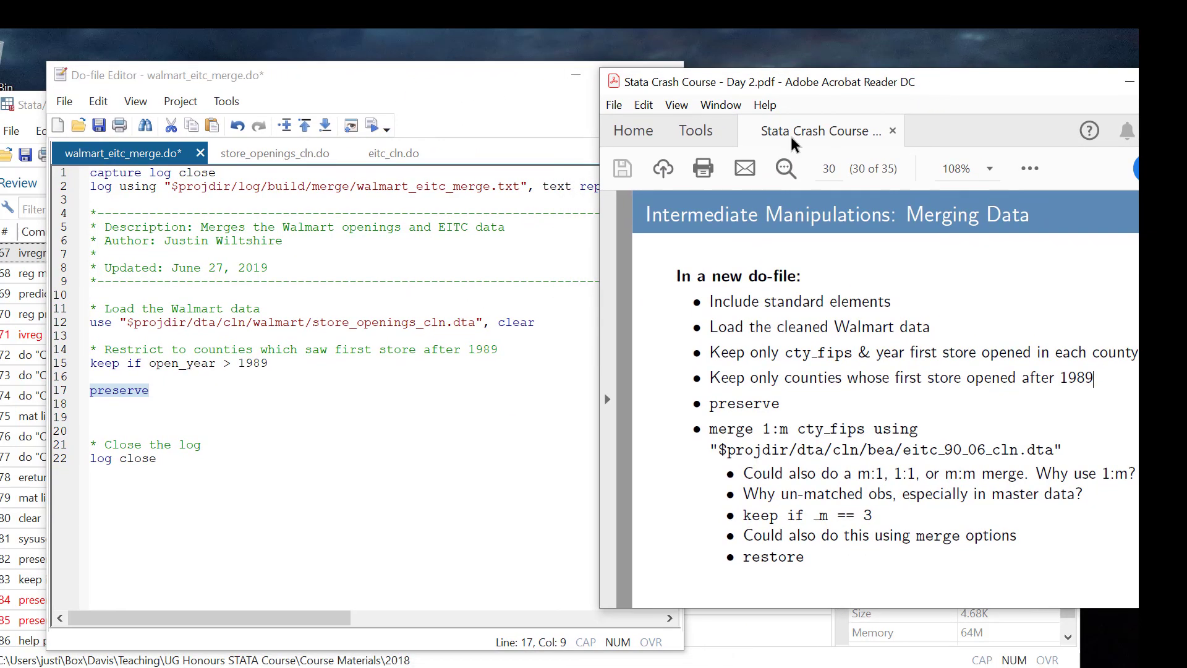
{"action": "left_click", "coordinate": [503, 519]}
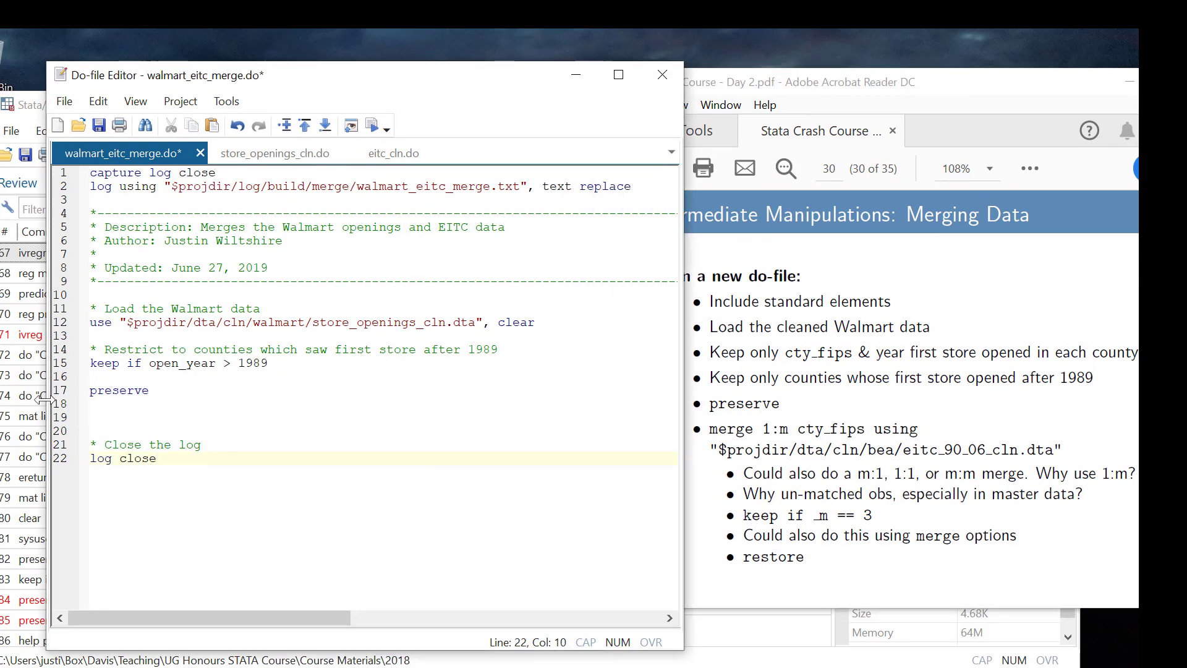
- Add the comment * Merge with the EITC data on the line directly below preserve
{"action": "left_click", "coordinate": [164, 391]}
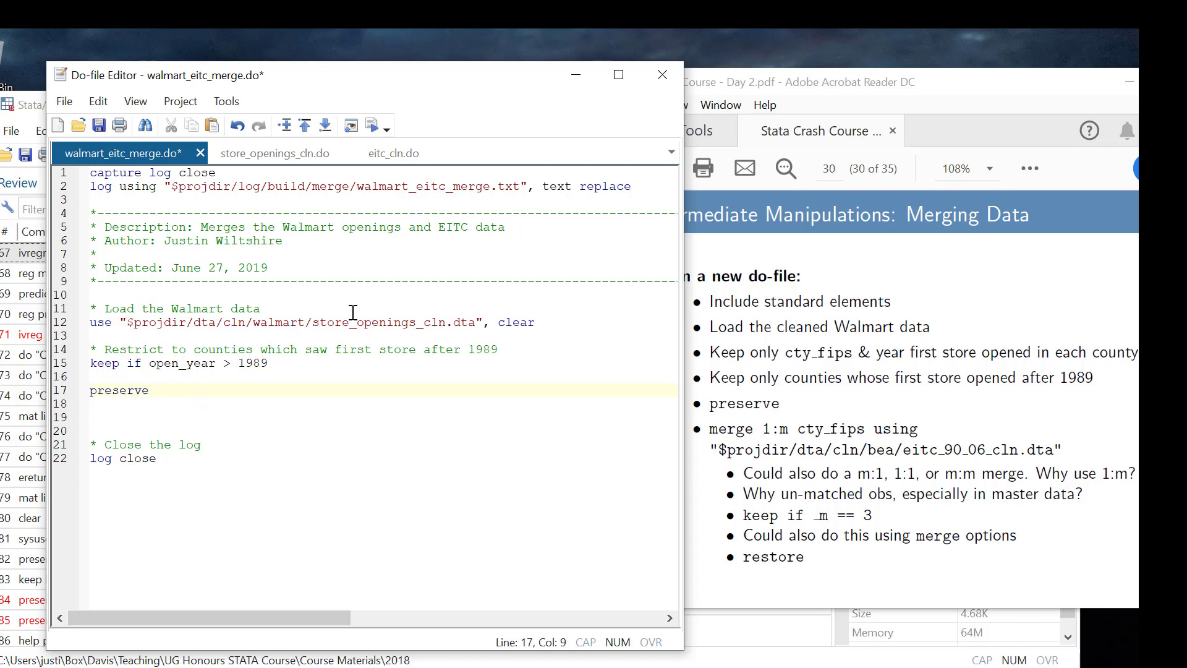
{"action": "key", "text": "Down"}
{"action": "type", "text": "*"}
{"action": "type", "text": " Merge with the ETIC"}
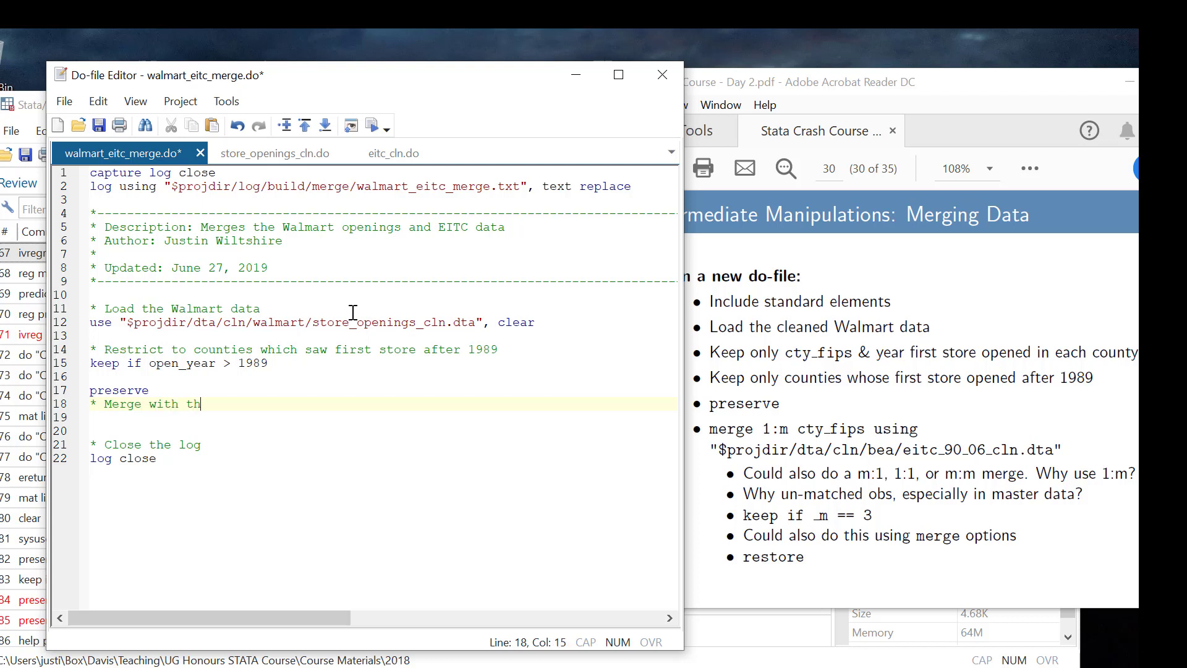
{"action": "key", "text": "BackSpace"}
{"action": "key", "text": "BackSpace"}
{"action": "key", "text": "BackSpace"}
{"action": "type", "text": "ITC data"}
{"action": "key", "text": "Return"}
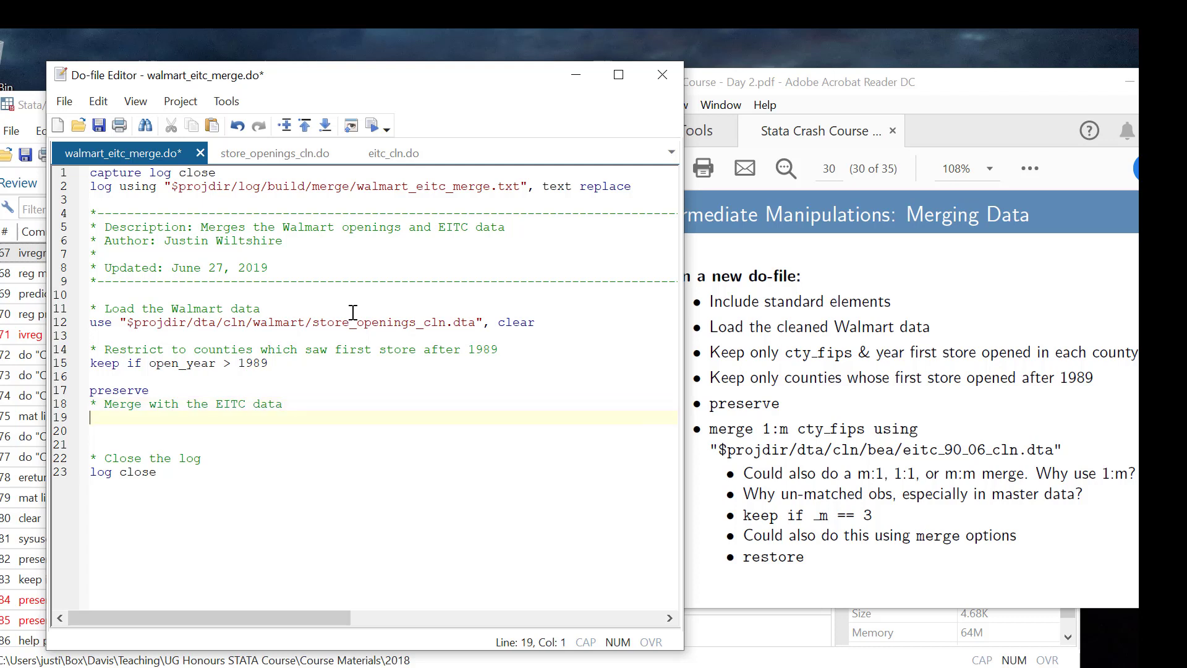
- Below the comment, write merge 1:m cty_fips using "$projdir/dta/cln/bea/eitc_90_06_cln.dta"
{"action": "type", "text": "merge 1:m"}
{"action": "type", "text": "cty_fips"}
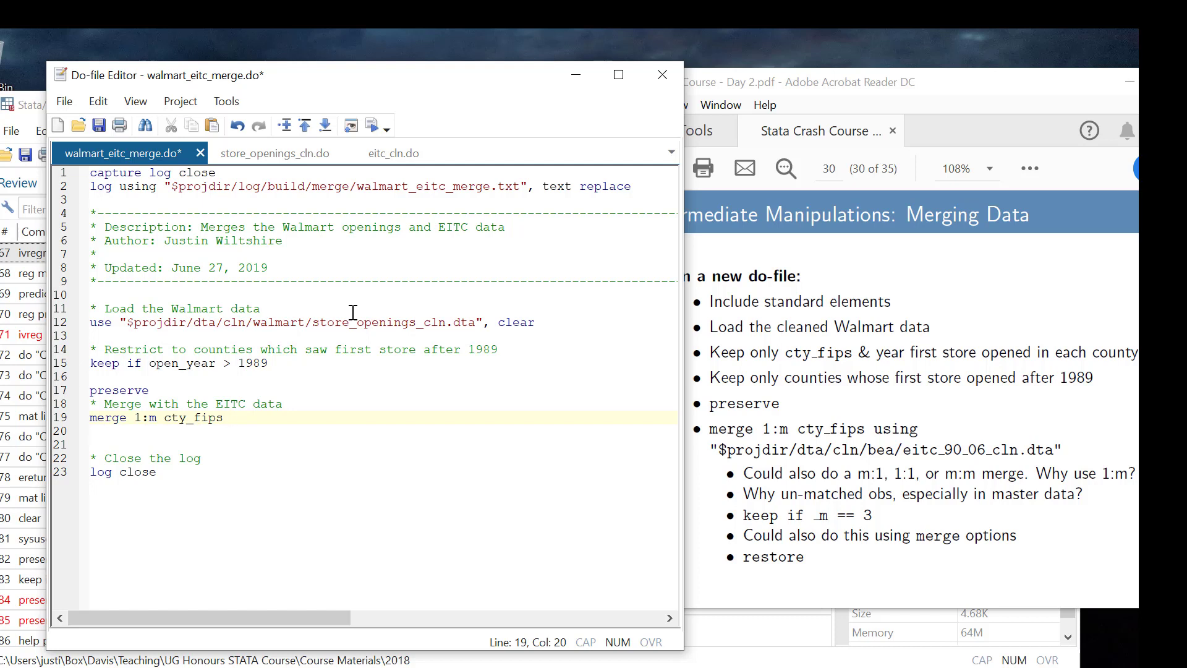
{"action": "left_click", "coordinate": [141, 421]}
{"action": "left_click_drag", "start_coordinate": [141, 421], "coordinate": [137, 420]}
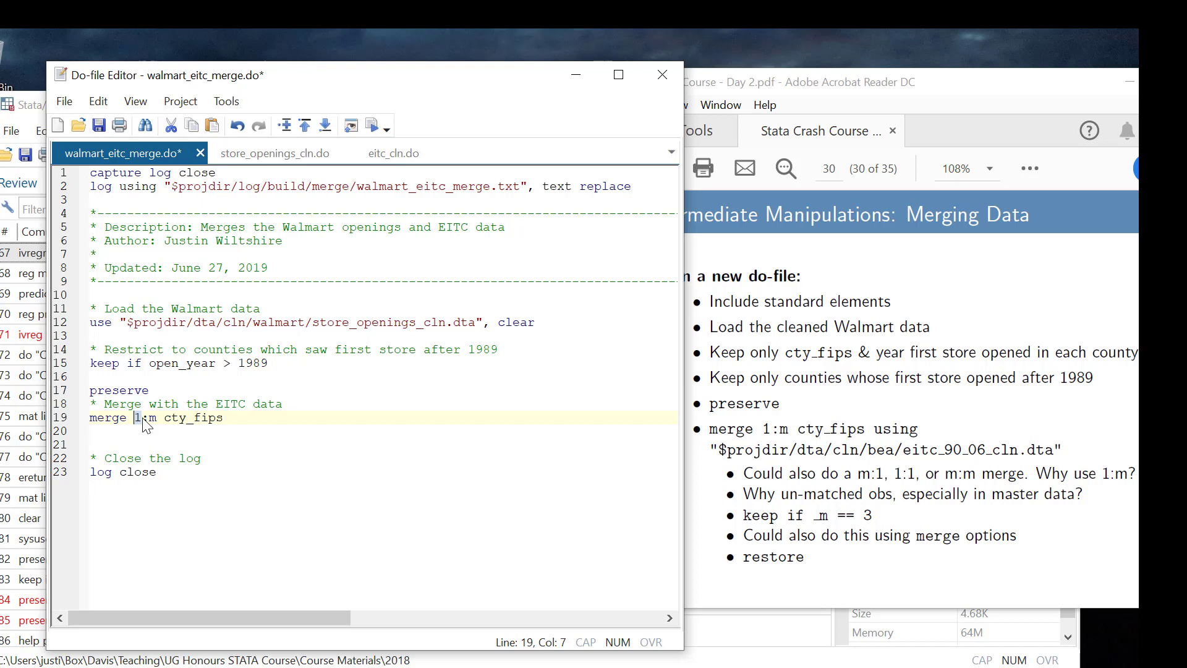
{"action": "left_click", "coordinate": [263, 414]}
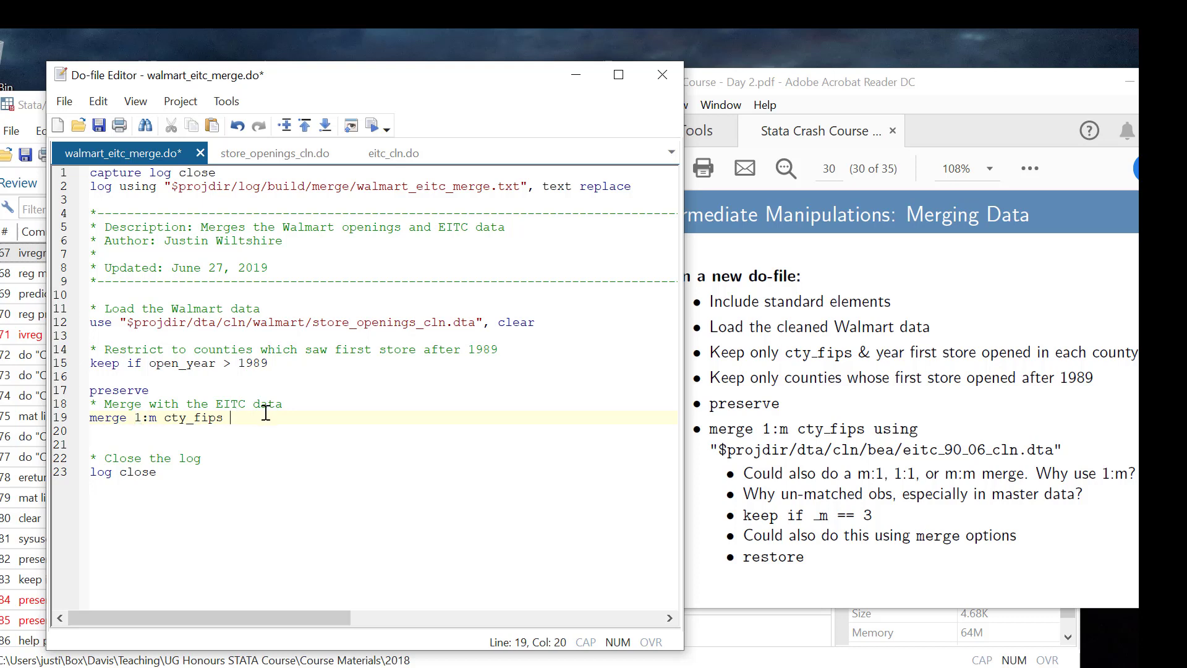
{"action": "type", "text": "using \""}
{"action": "left_click", "coordinate": [149, 417]}
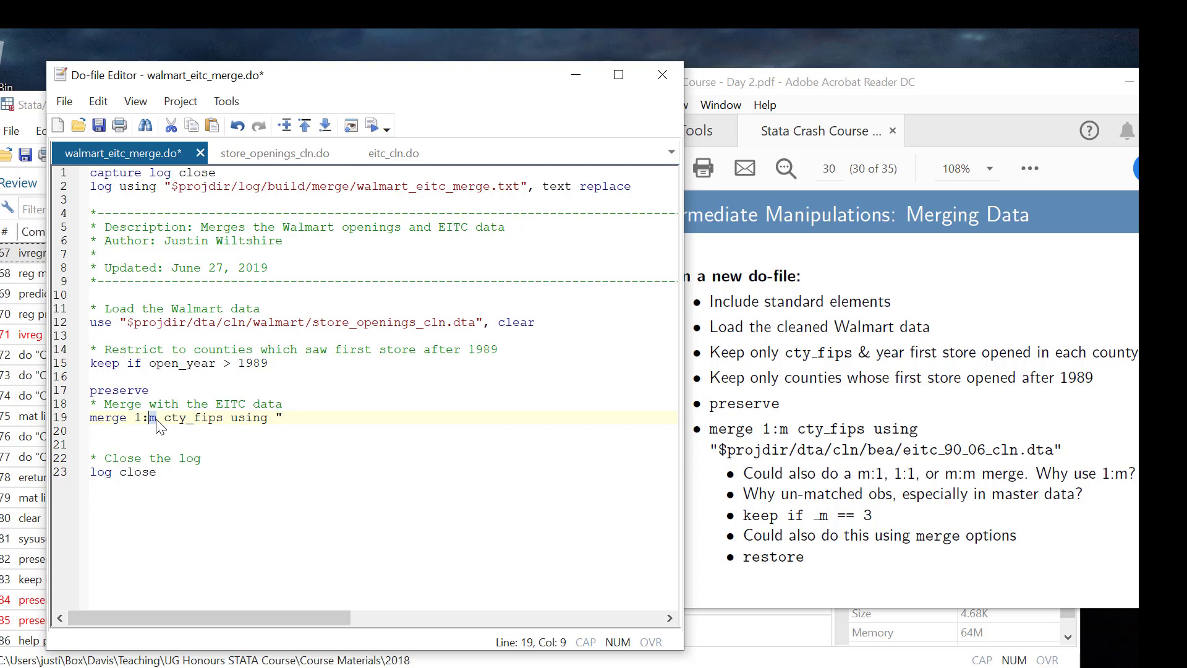
{"action": "left_click", "coordinate": [292, 420]}
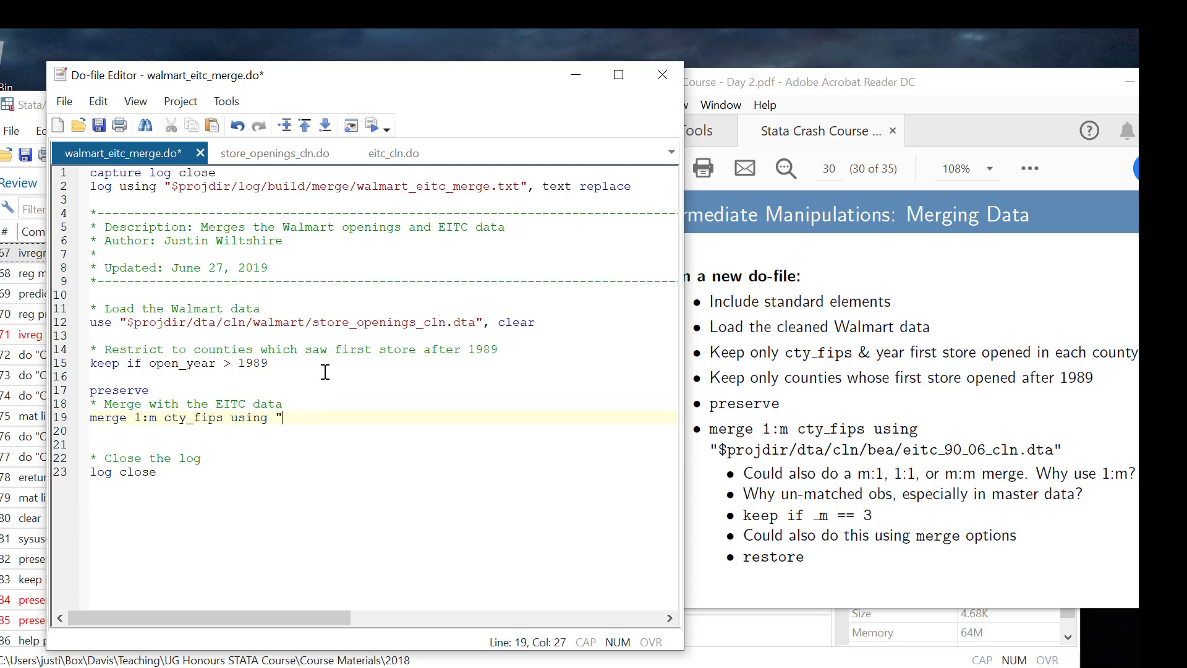
{"action": "type", "text": "$projdir/dta/cln/bea/eit"}
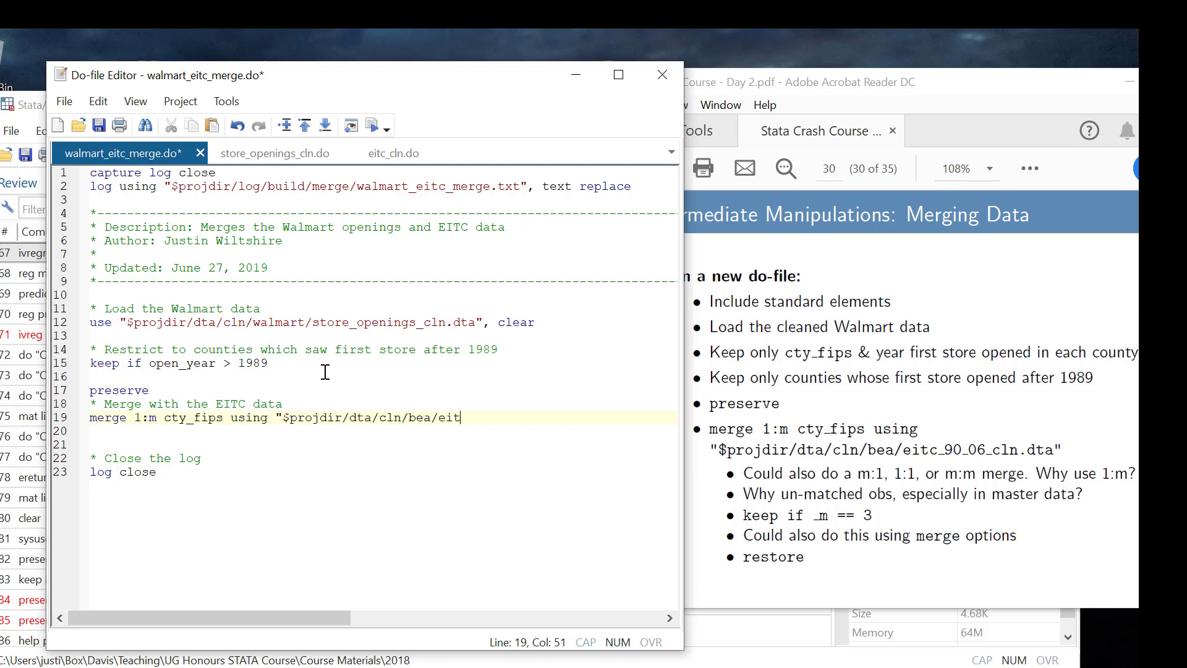
{"action": "type", "text": "c_90_06_cln.dta\""}
{"action": "key", "text": "shift+Left"}
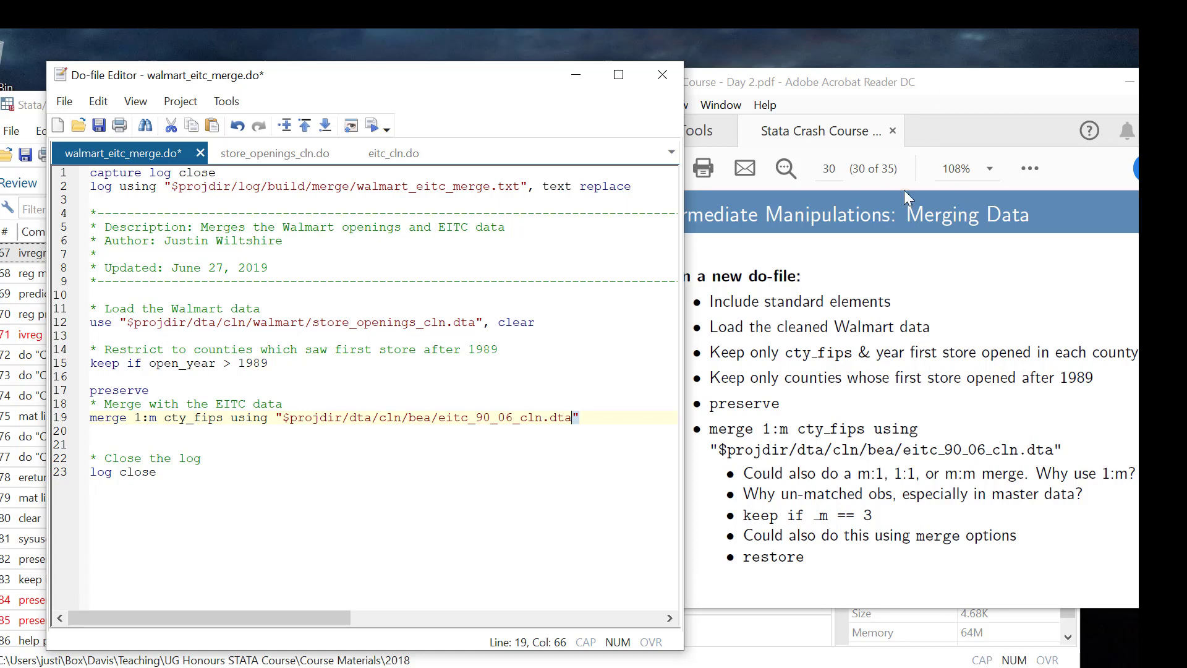
- Run distinct in Stata to check whether cty_fips uniquely identifies the Walmart observations
{"action": "left_click", "coordinate": [780, 640]}
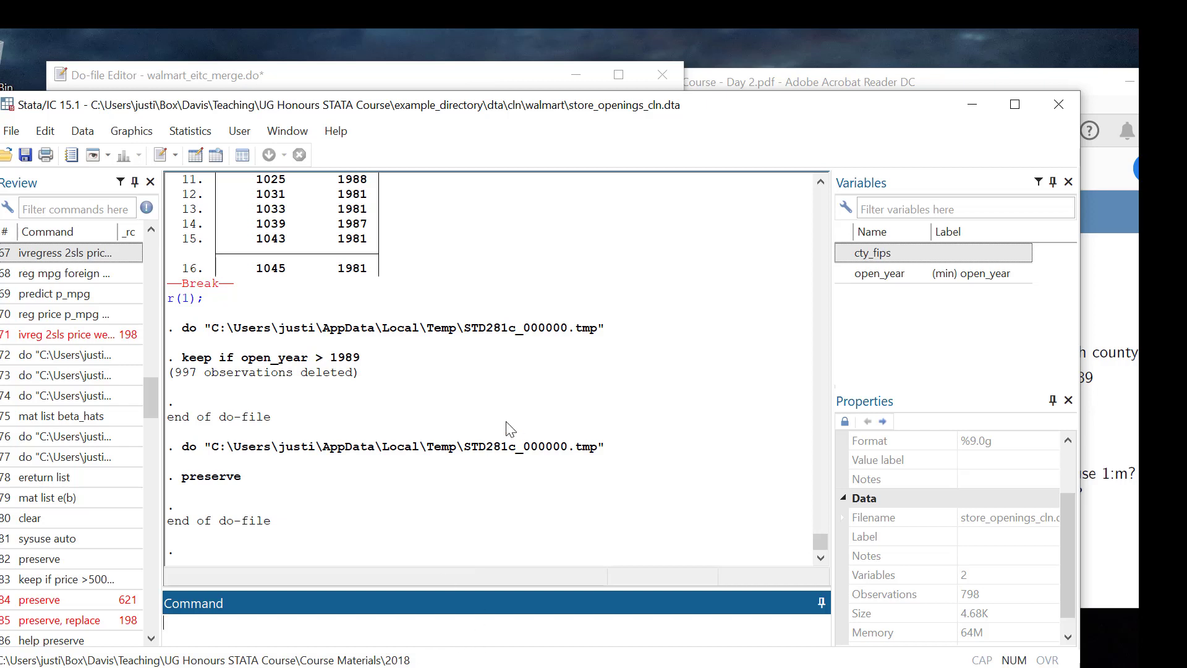
{"action": "type", "text": "distinct"}
{"action": "key", "text": "Return"}
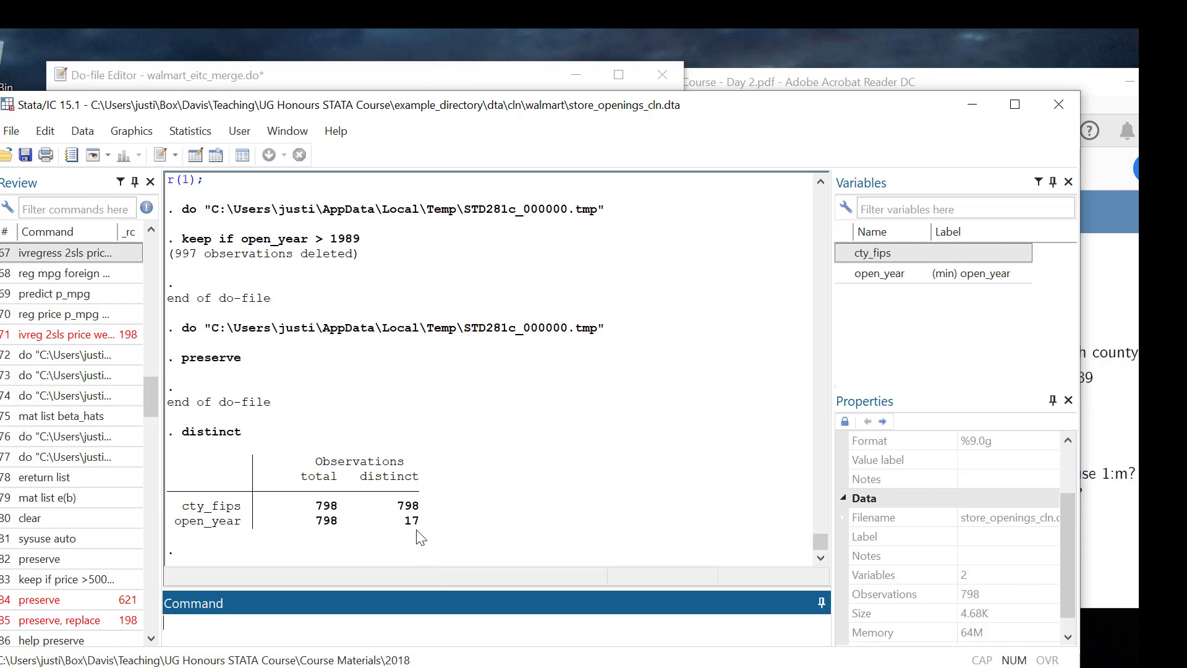
- Execute only the merge 1:m line from the do-file
{"action": "left_click", "coordinate": [458, 84]}
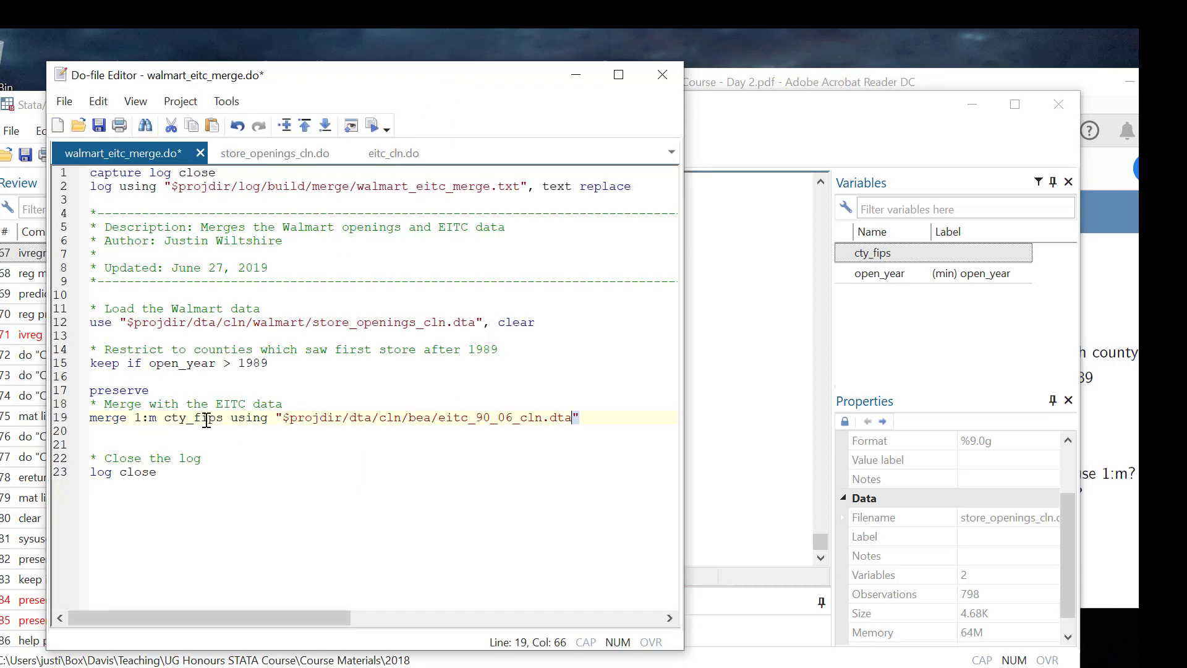
{"action": "double_click", "coordinate": [358, 418]}
{"action": "left_click", "coordinate": [373, 127]}
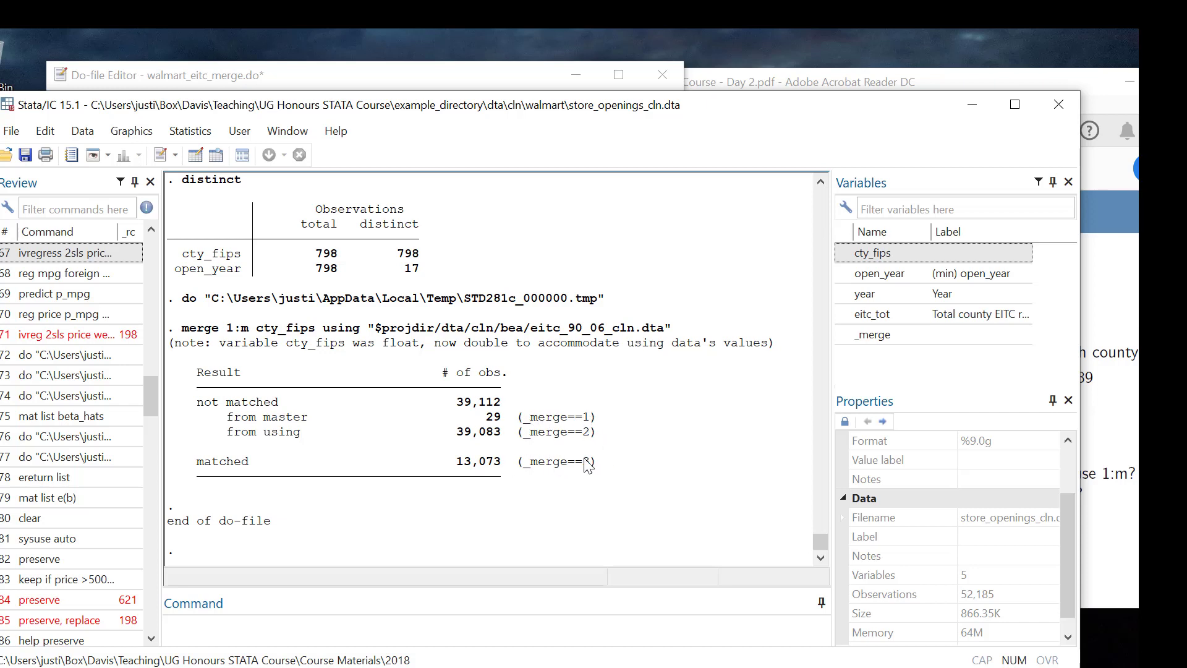
- Tabulate the merge indicator with tab _m and examine the unmatched observations from the master data
{"action": "left_click", "coordinate": [490, 632]}
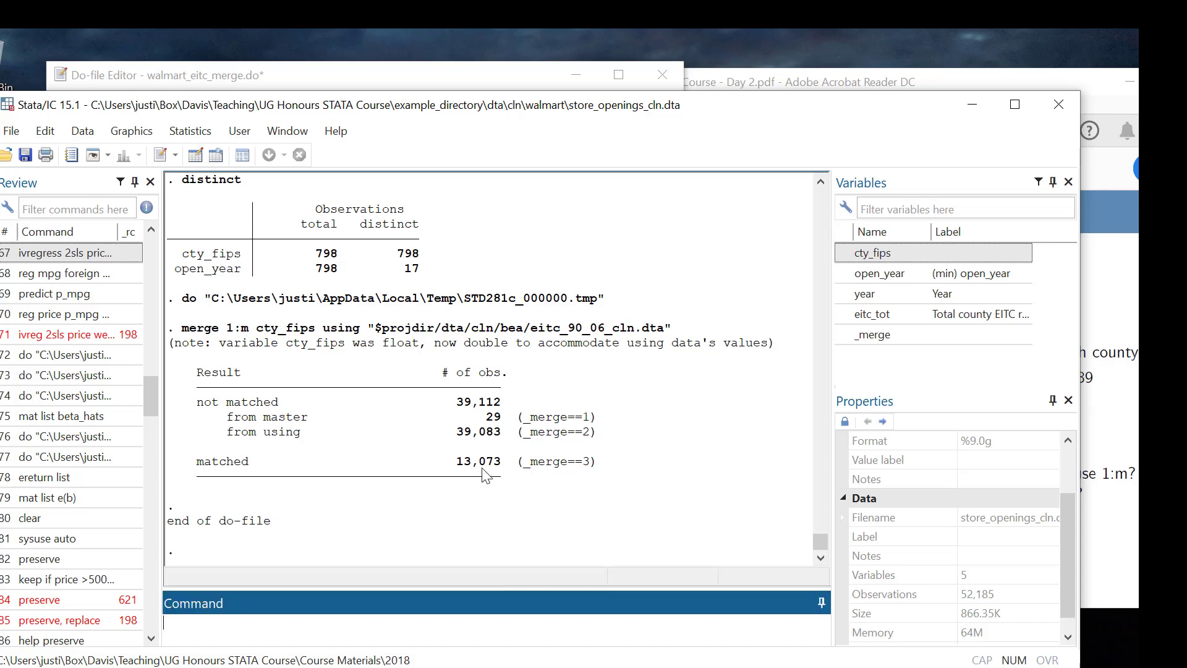
{"action": "type", "text": "tab _m"}
{"action": "key", "text": "Return"}
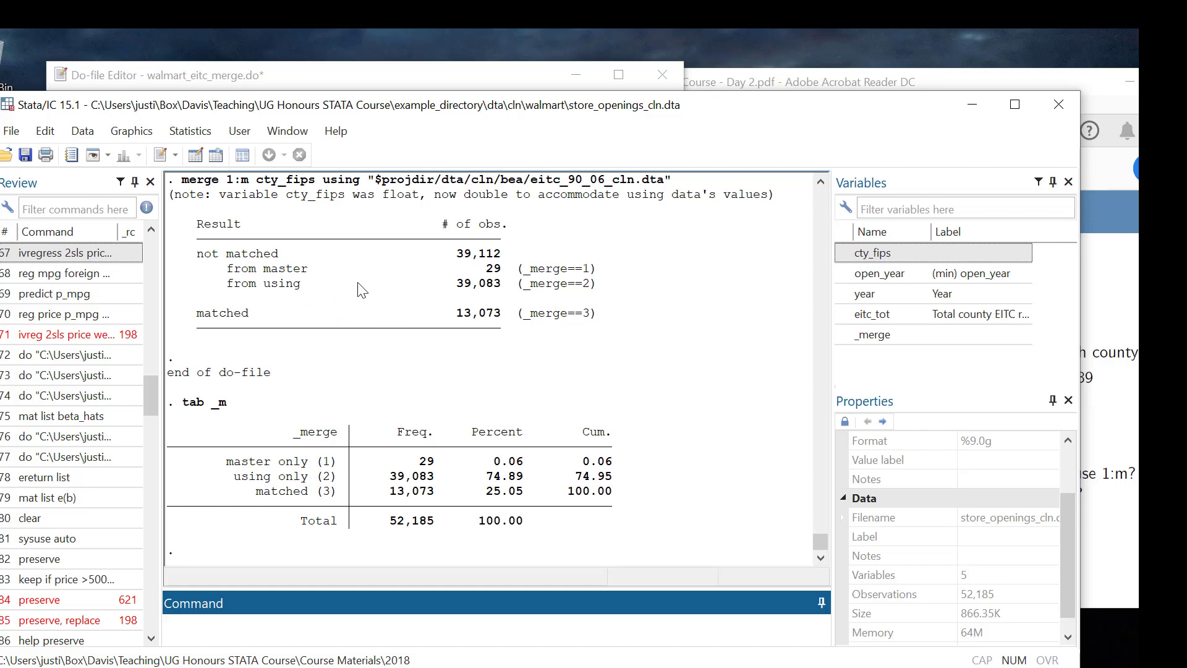
{"action": "mouse_move", "coordinate": [502, 284]}
{"action": "left_mouse_down"}
{"action": "mouse_move", "coordinate": [456, 291]}
{"action": "mouse_move", "coordinate": [500, 270]}
{"action": "mouse_move", "coordinate": [488, 272]}
{"action": "left_mouse_up"}
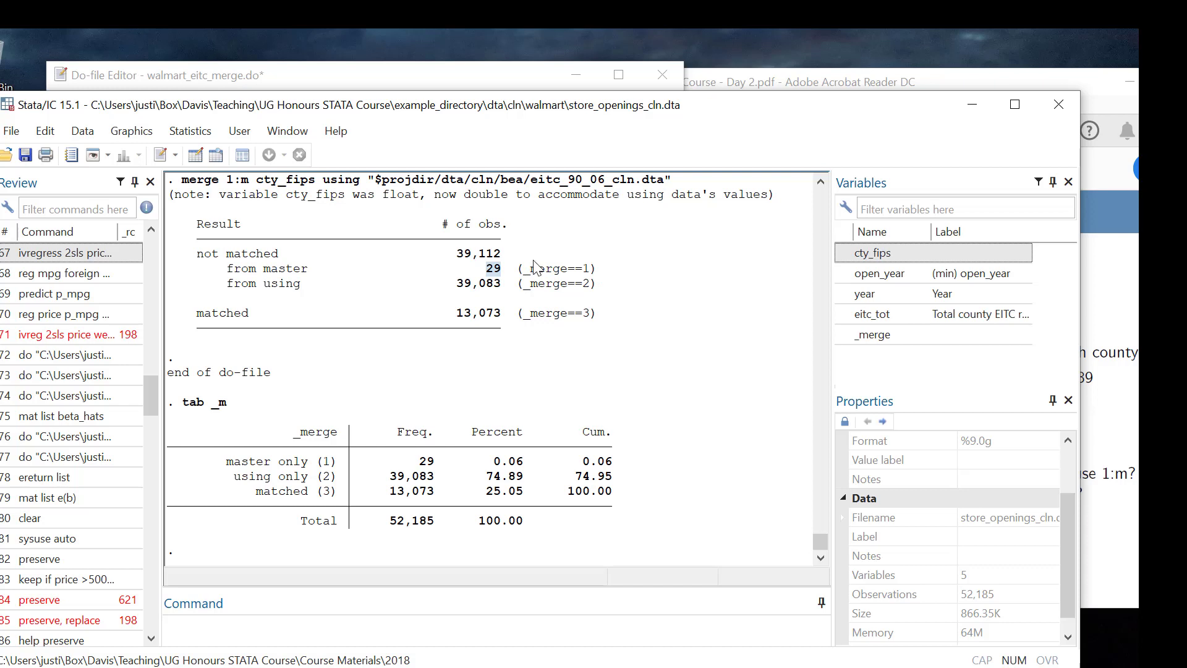
{"action": "left_click", "coordinate": [631, 276]}
{"action": "left_click", "coordinate": [524, 622]}
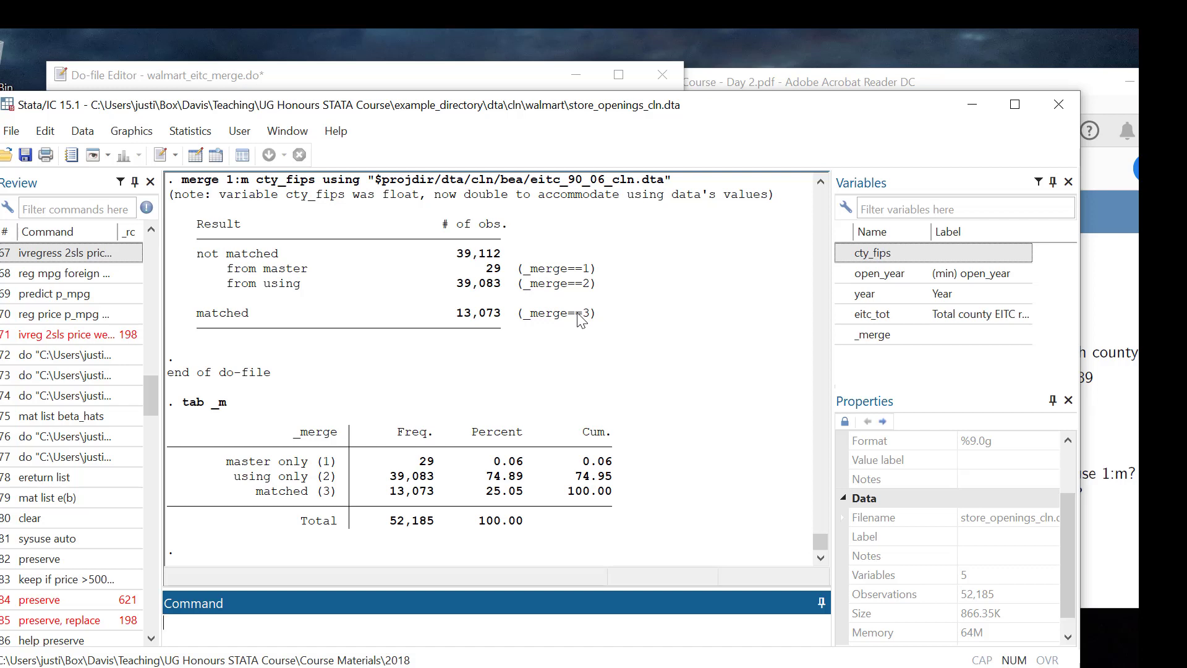
- Open the help for merge, review its options for the merge variable and match results, and close the help
{"action": "type", "text": "help merge"}
{"action": "key", "text": "Return"}
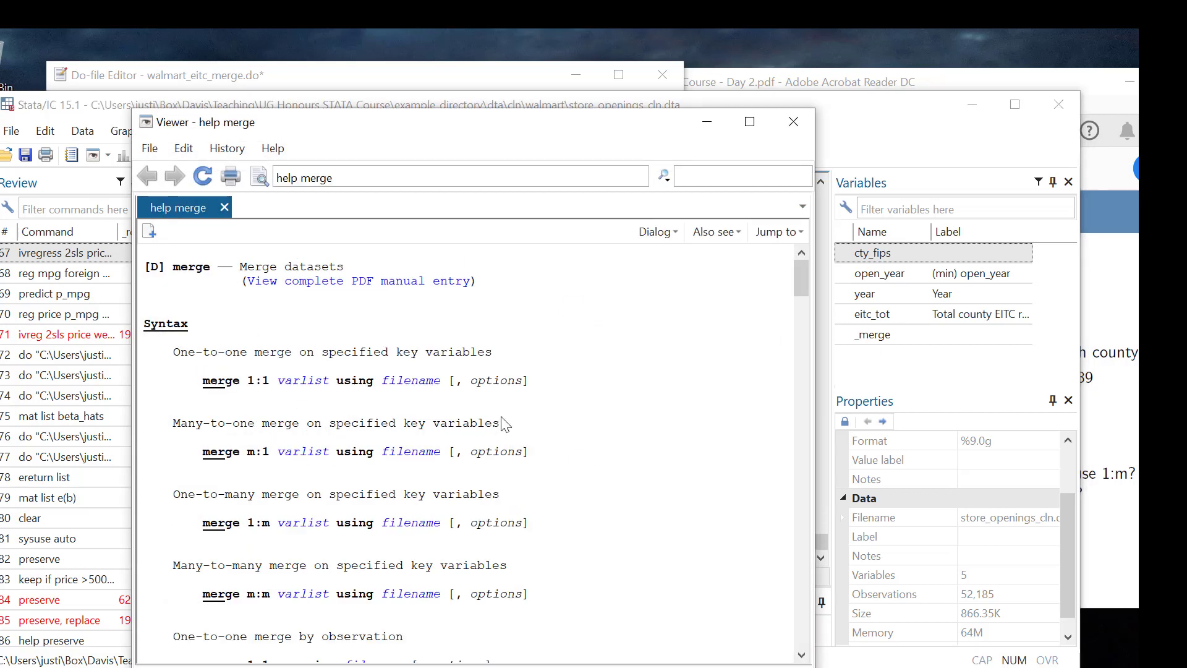
{"action": "scroll", "coordinate": [504, 424], "scroll_direction": "down", "scroll_amount": 1}
{"action": "scroll", "coordinate": [504, 425], "scroll_direction": "down", "scroll_amount": 6}
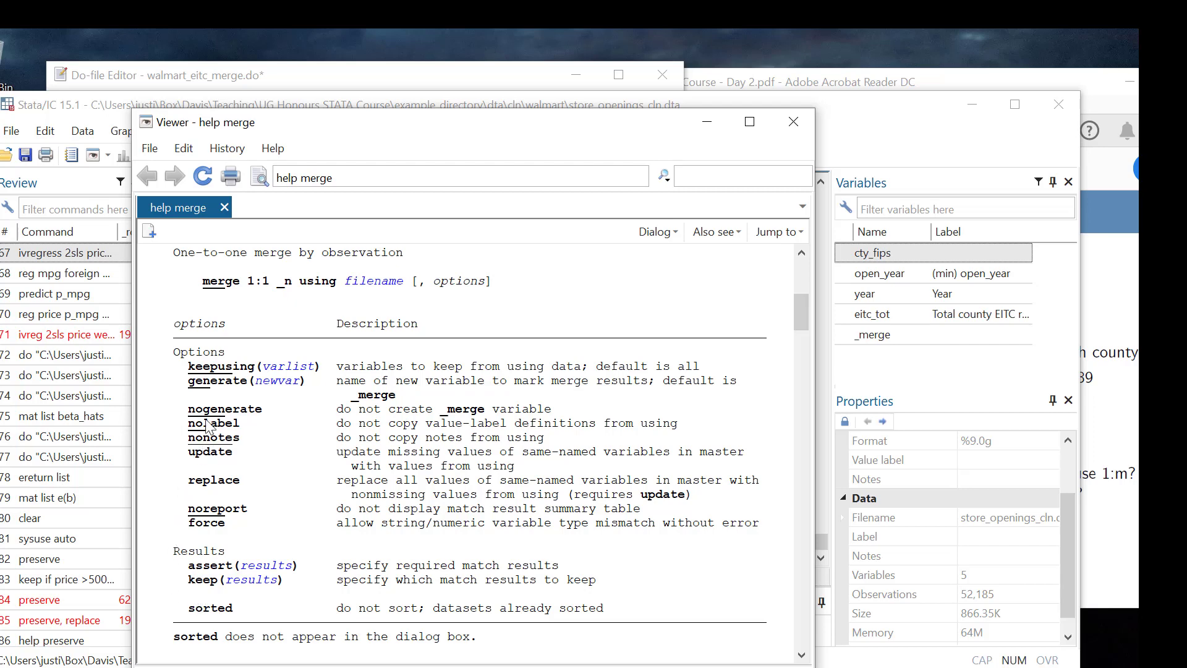
{"action": "scroll", "coordinate": [212, 423], "scroll_direction": "down", "scroll_amount": 1}
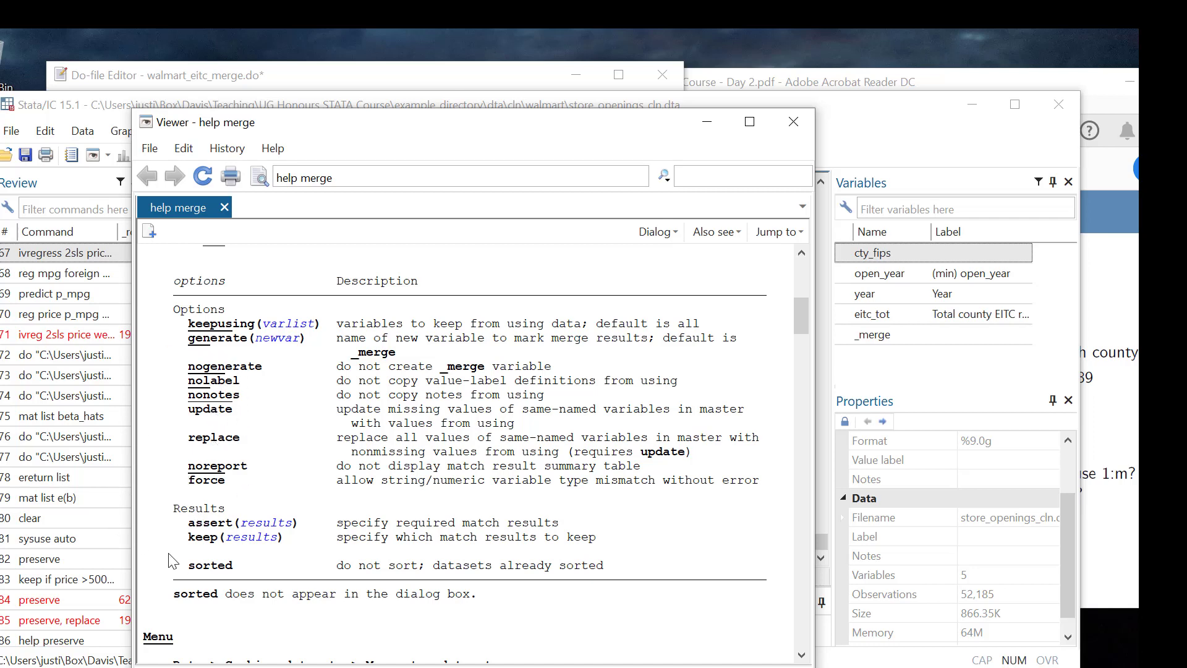
{"action": "scroll", "coordinate": [220, 606], "scroll_direction": "down", "scroll_amount": 1}
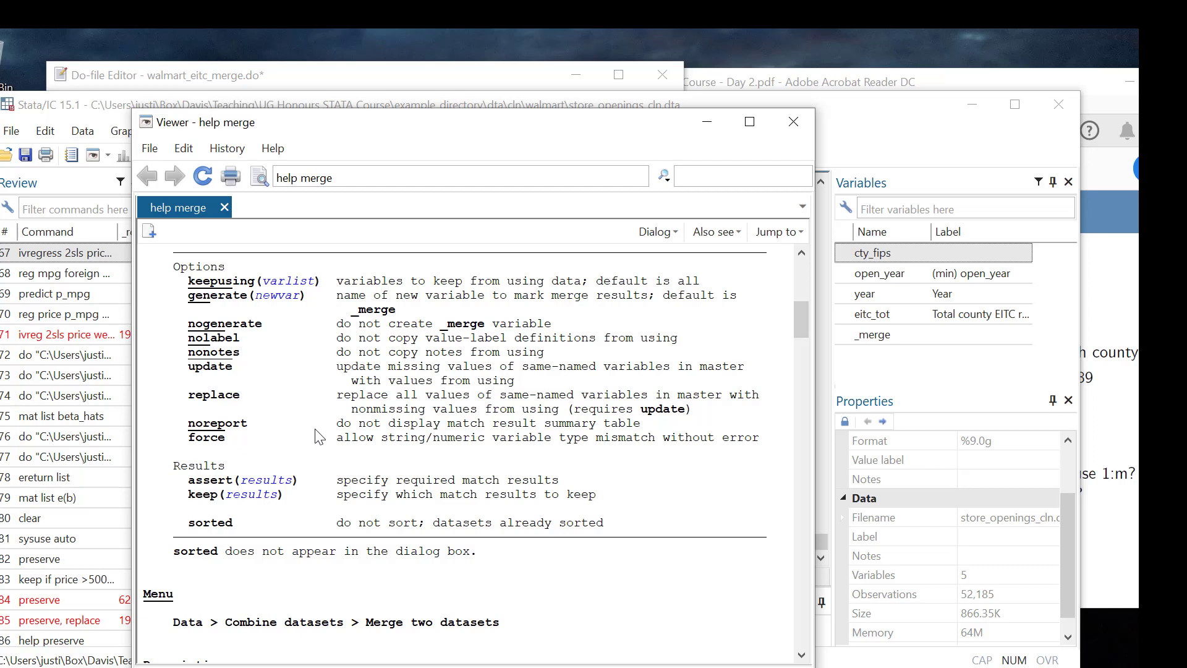
{"action": "scroll", "coordinate": [321, 410], "scroll_direction": "up", "scroll_amount": 3}
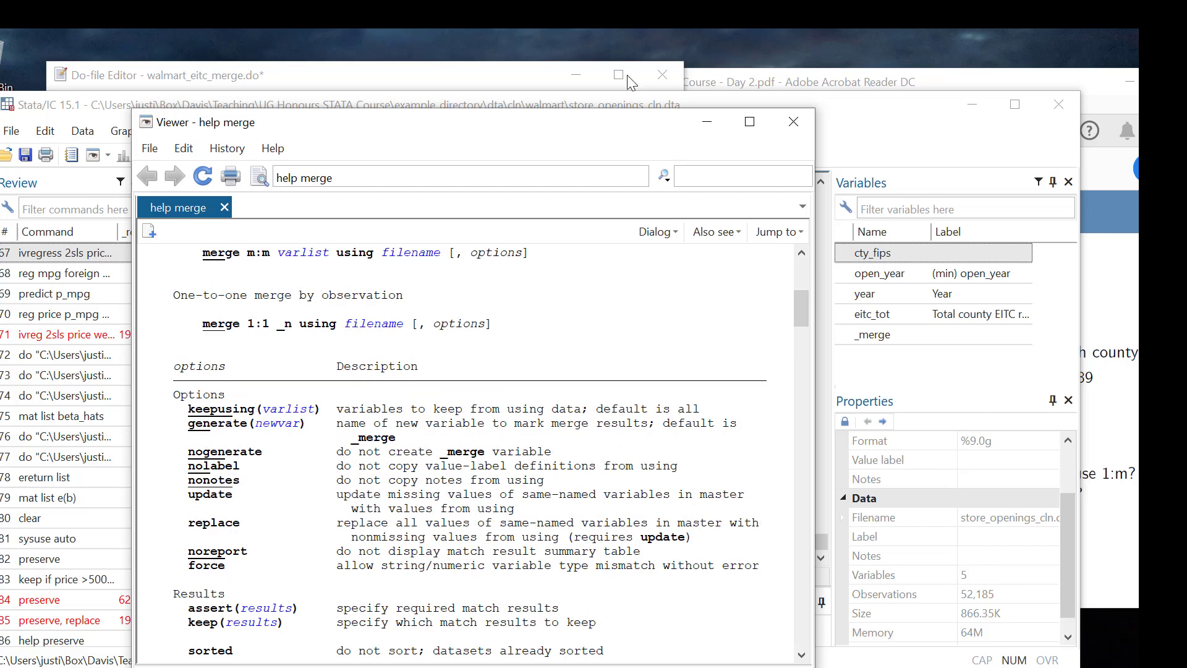
{"action": "left_click", "coordinate": [793, 122]}
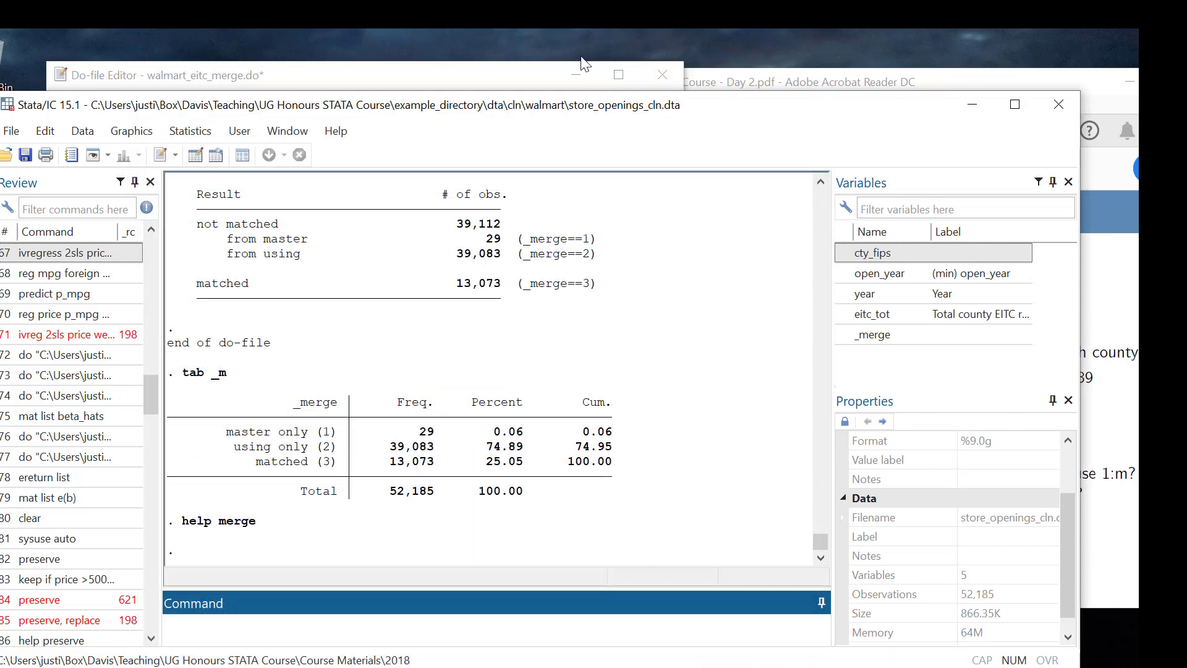
- Append the options , nogenerate keep(3) to the merge command and execute only that line
{"action": "left_click", "coordinate": [522, 78]}
{"action": "left_click", "coordinate": [631, 418]}
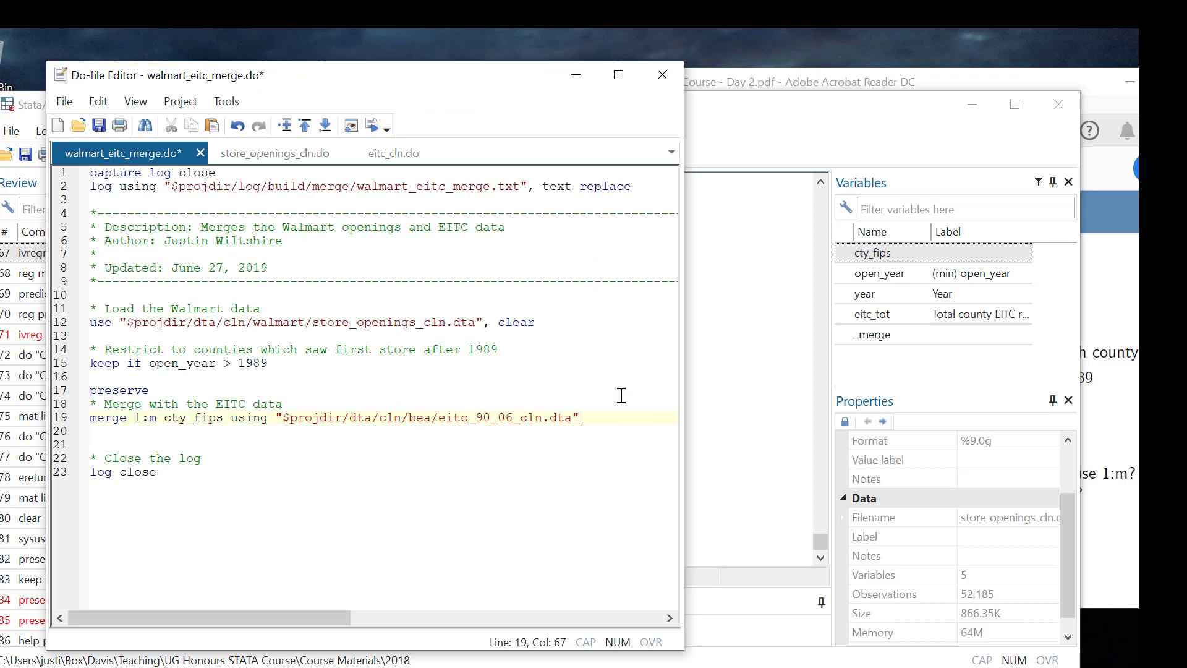
{"action": "type", "text": ", nogenerate keep(3)"}
{"action": "key", "text": "ctrl+d"}
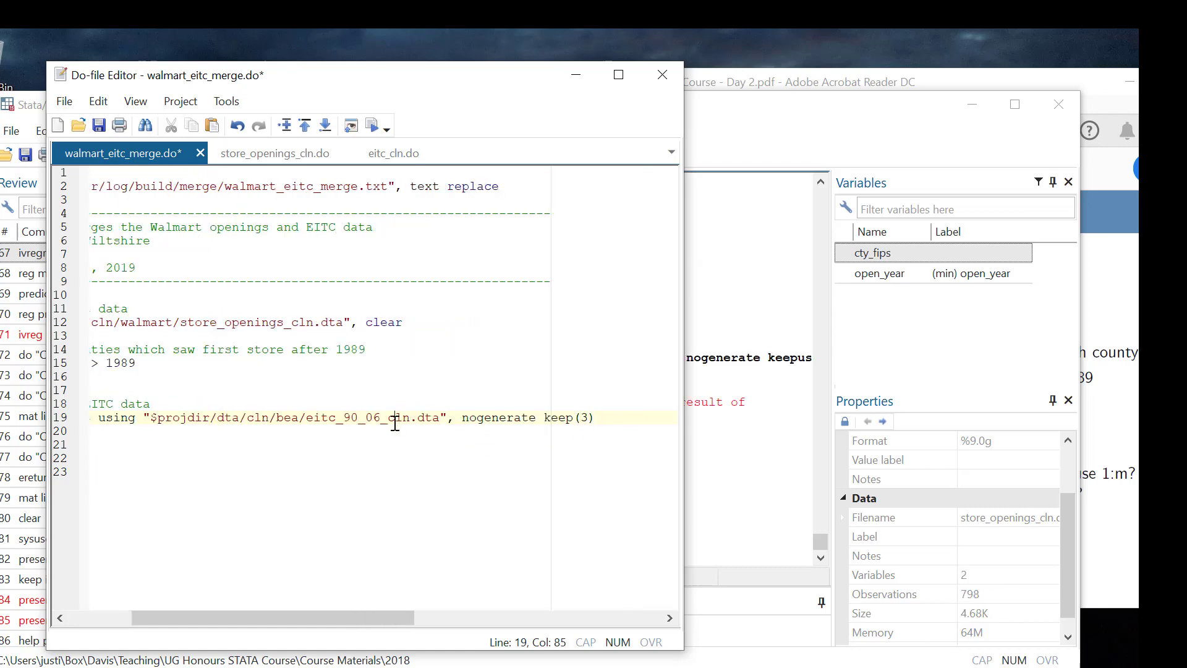
{"action": "double_click", "coordinate": [397, 418]}
{"action": "left_click", "coordinate": [372, 125]}
{"action": "left_click", "coordinate": [734, 122]}
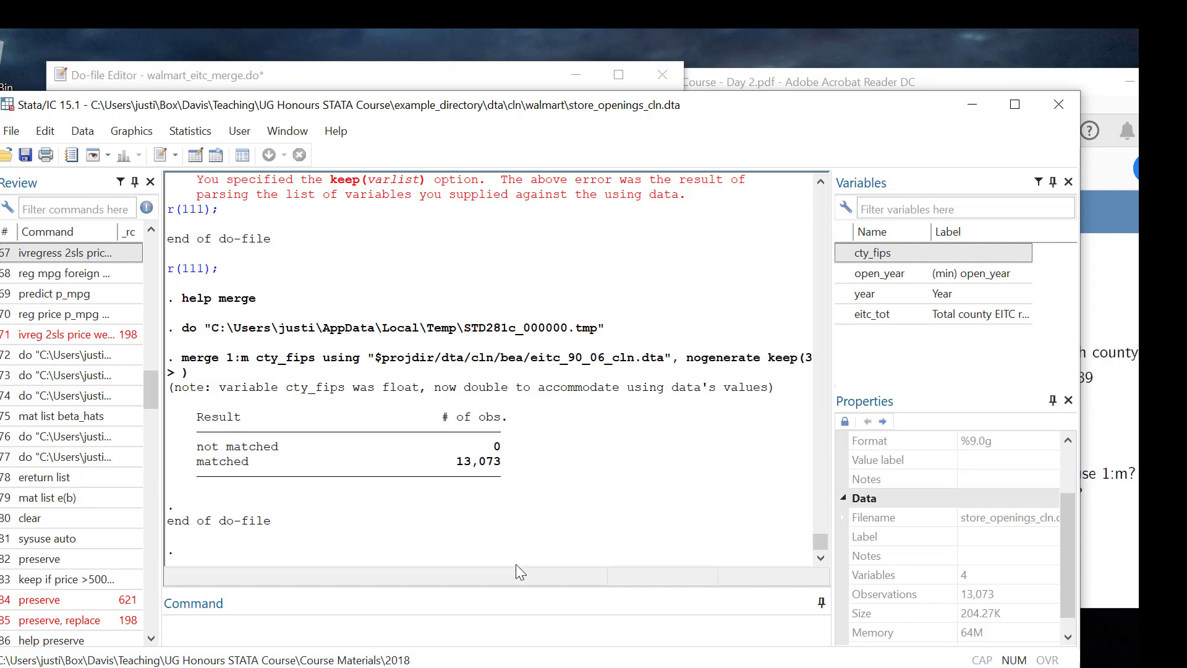
- Examine the executed merge options and the matched and not matched rows in the results
{"action": "left_click", "coordinate": [451, 635]}
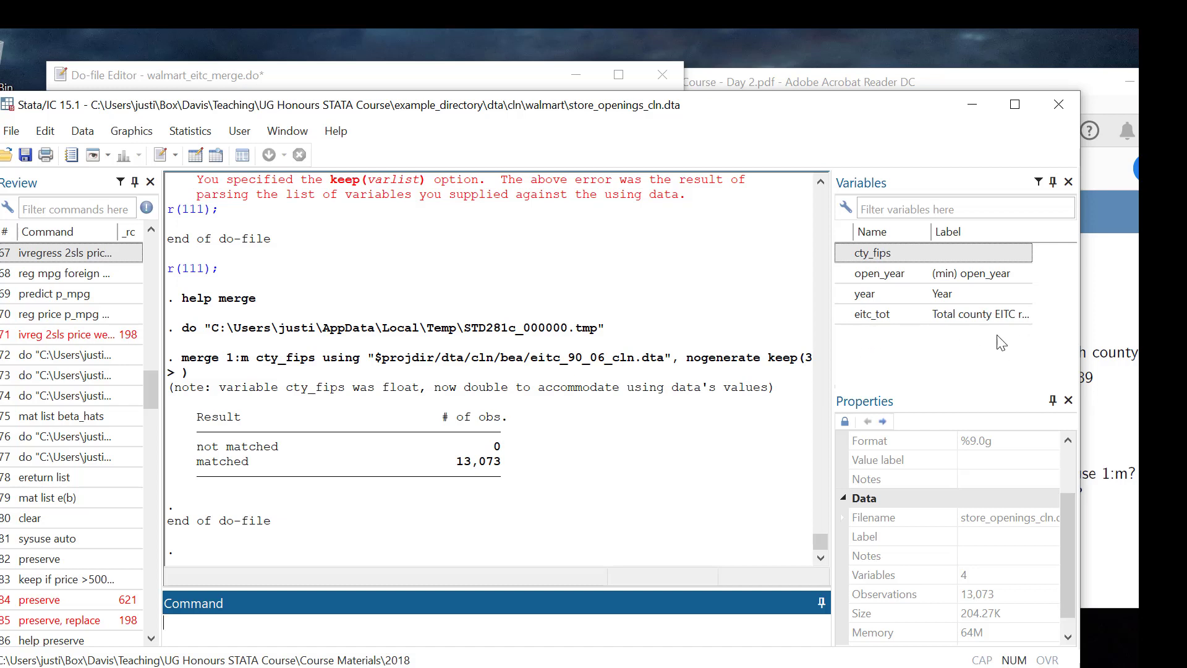
{"action": "left_click_drag", "start_coordinate": [690, 358], "coordinate": [797, 366]}
{"action": "left_click", "coordinate": [766, 360]}
{"action": "left_click", "coordinate": [810, 370]}
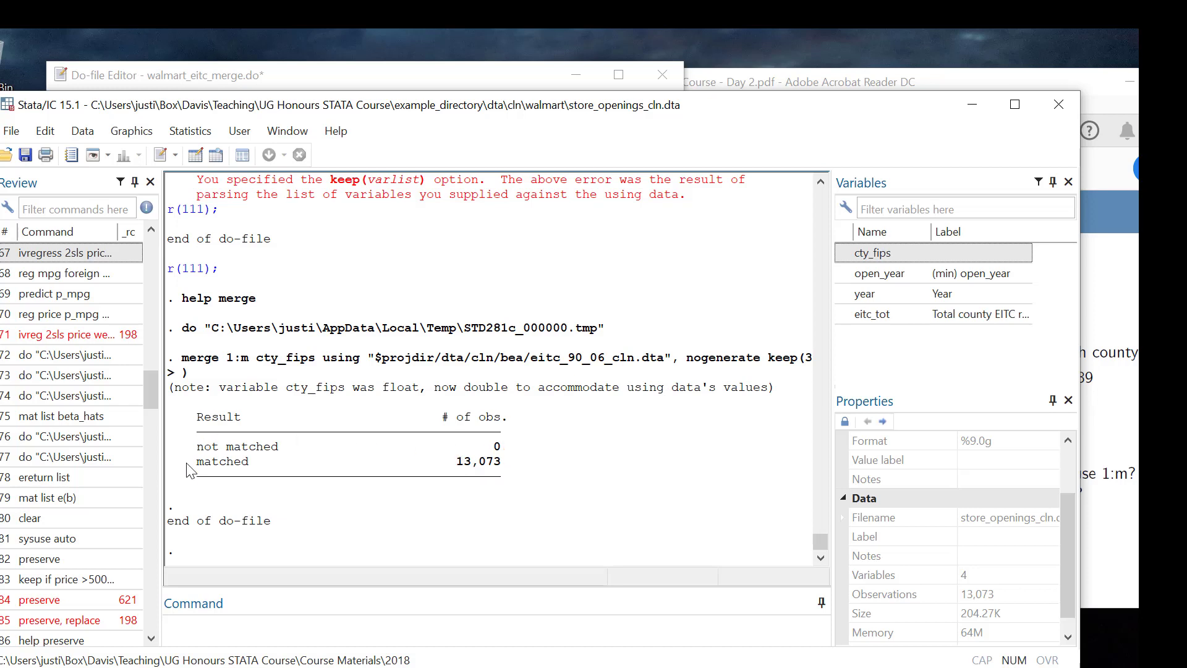
{"action": "left_click_drag", "start_coordinate": [501, 446], "coordinate": [185, 447]}
{"action": "left_click_drag", "start_coordinate": [516, 461], "coordinate": [184, 464]}
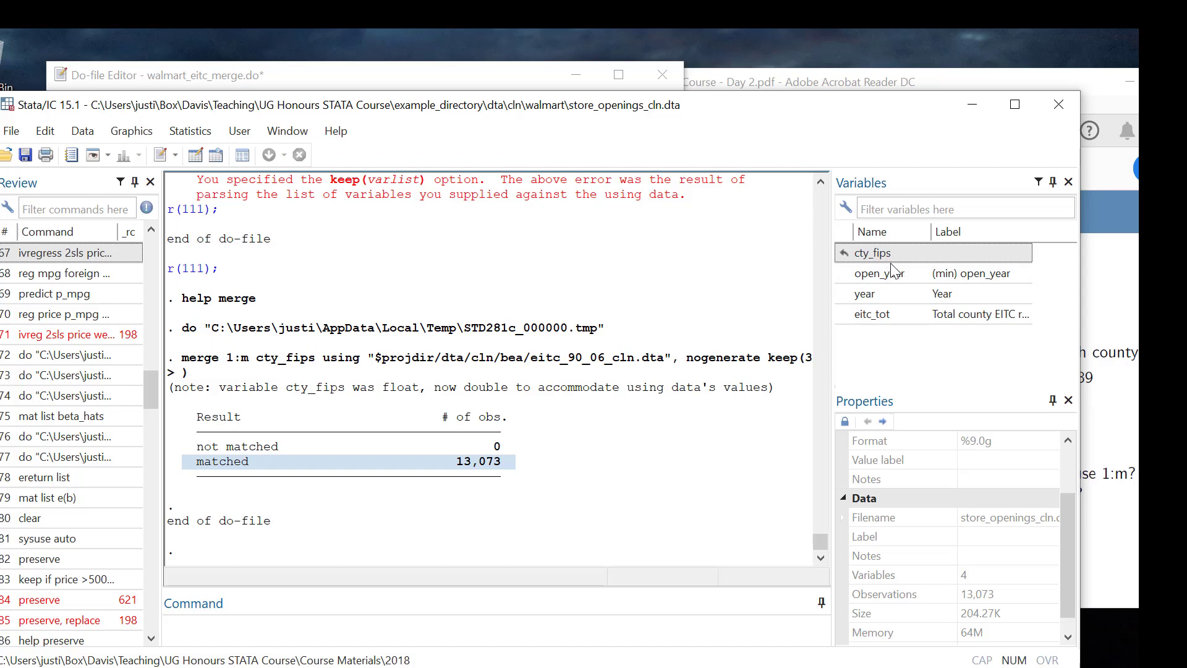
- List the merged dataset in Stata and compare its observations with the merge code in the do-file
{"action": "left_click", "coordinate": [437, 632]}
{"action": "type", "text": "list"}
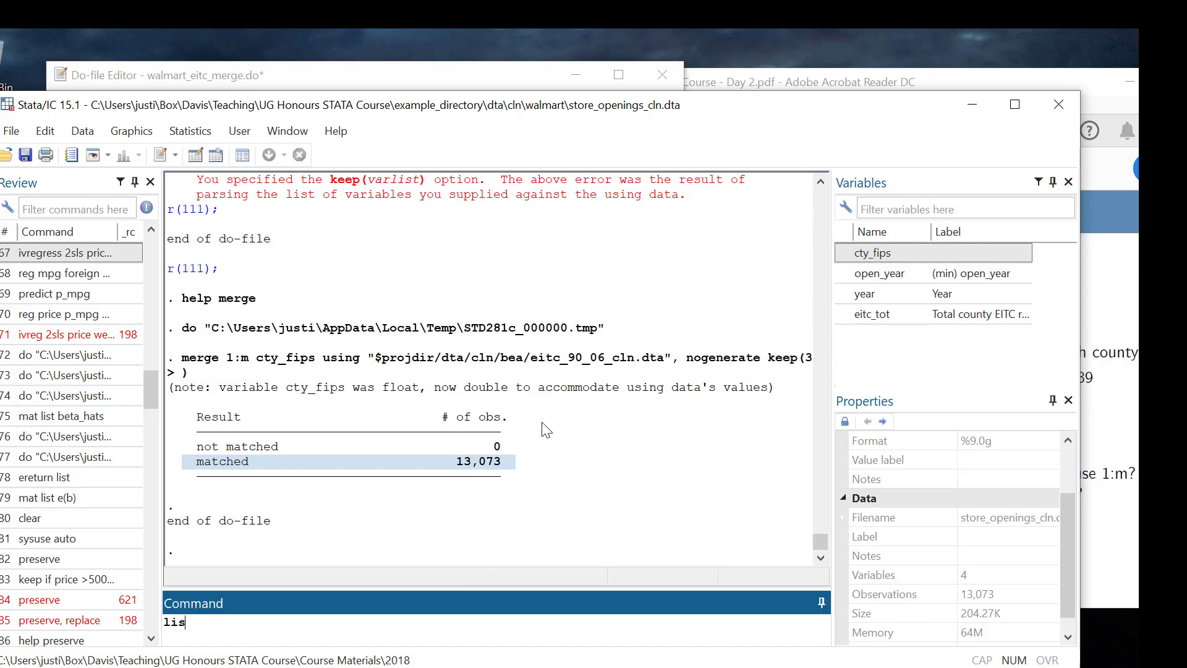
{"action": "key", "text": "Return"}
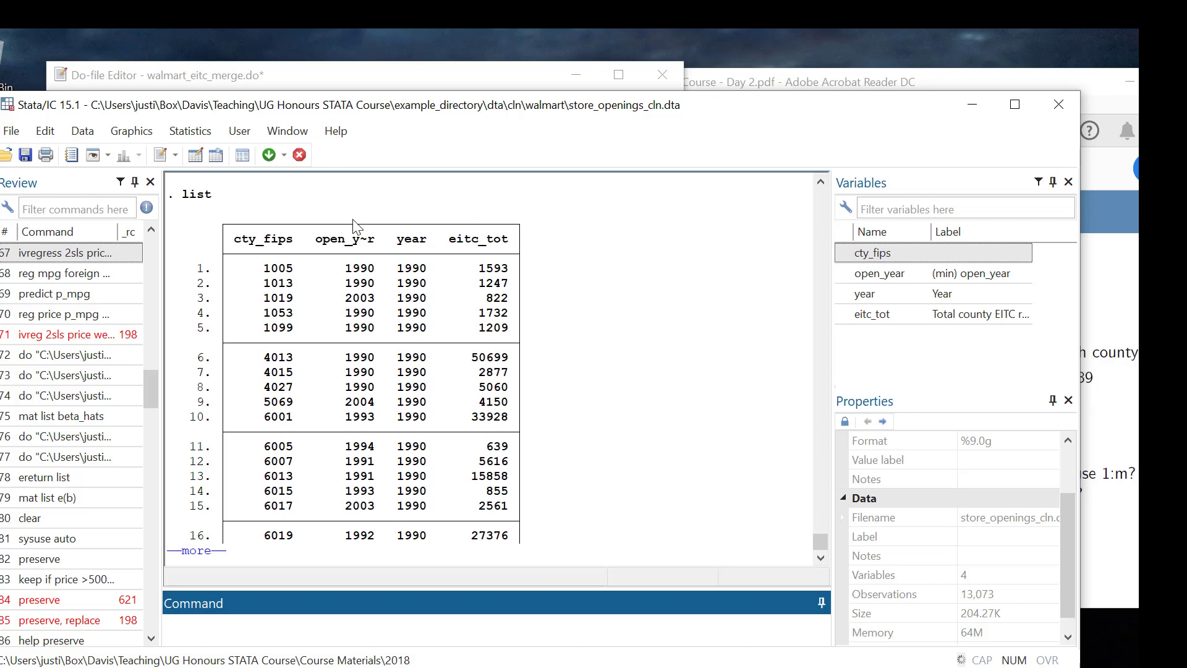
{"action": "left_click", "coordinate": [402, 79]}
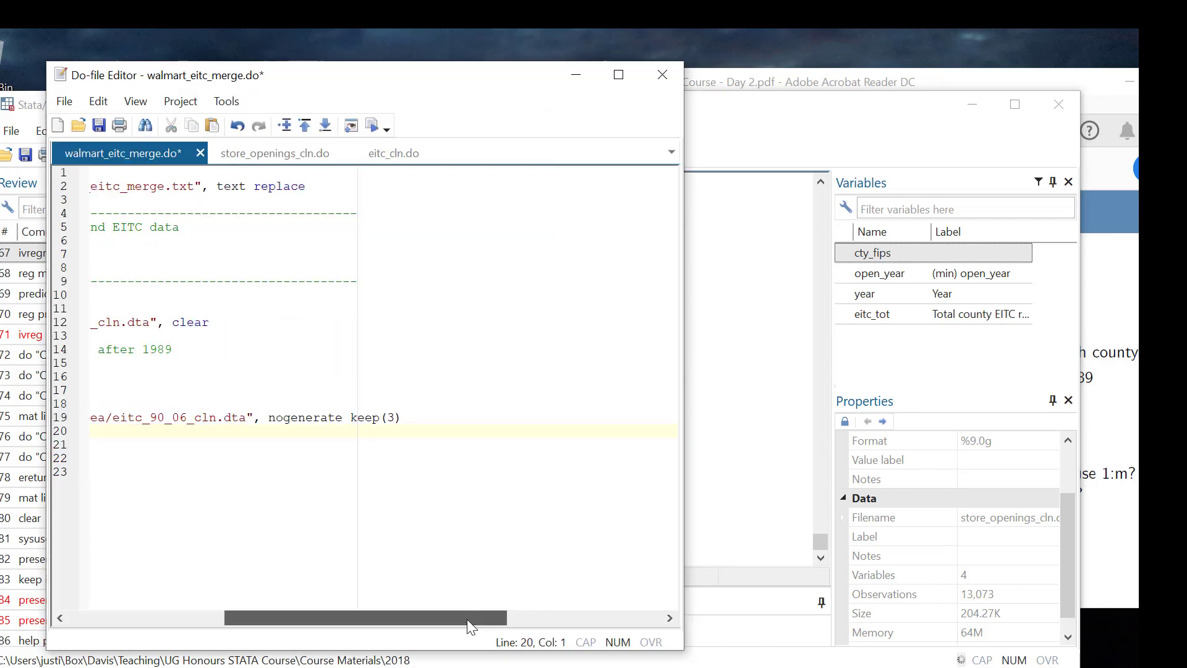
{"action": "left_click_drag", "start_coordinate": [471, 626], "coordinate": [266, 641]}
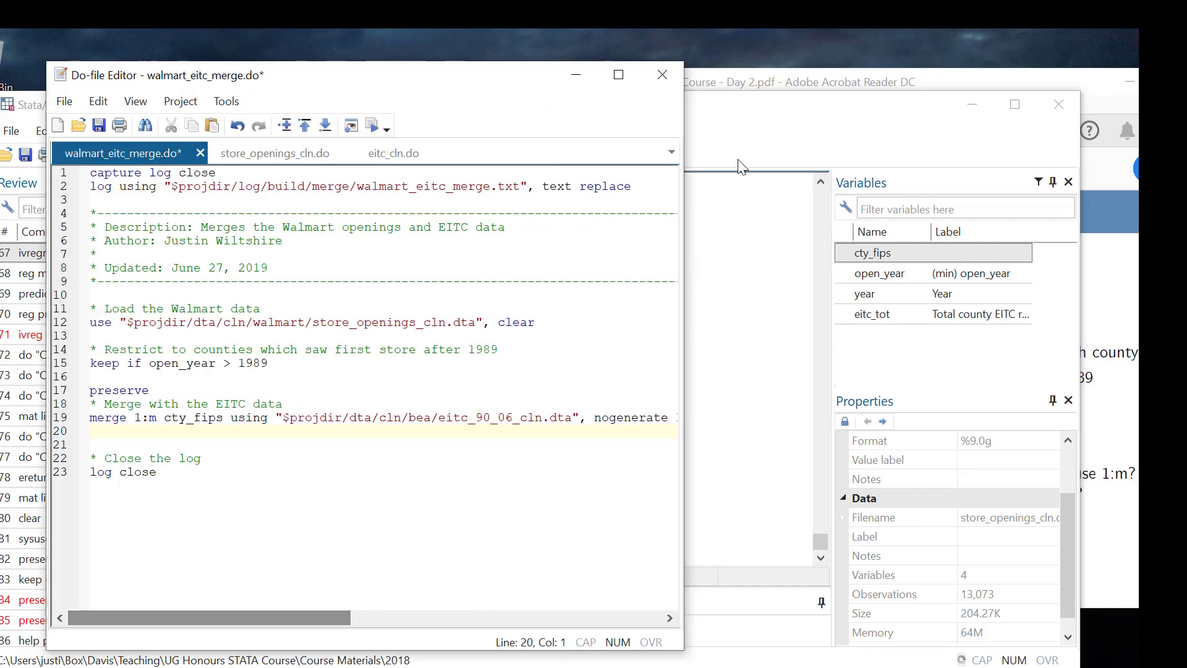
{"action": "left_click", "coordinate": [773, 125]}
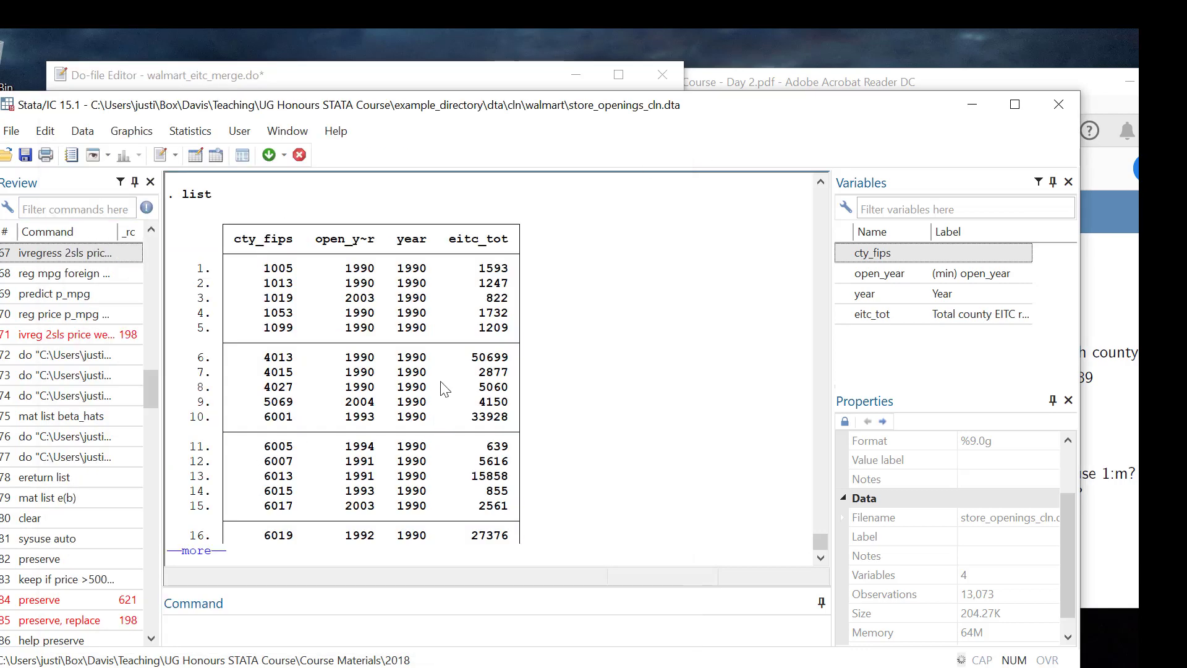
- Stop the running data listing and restore the preserved dataset in Stata
{"action": "key", "text": "q"}
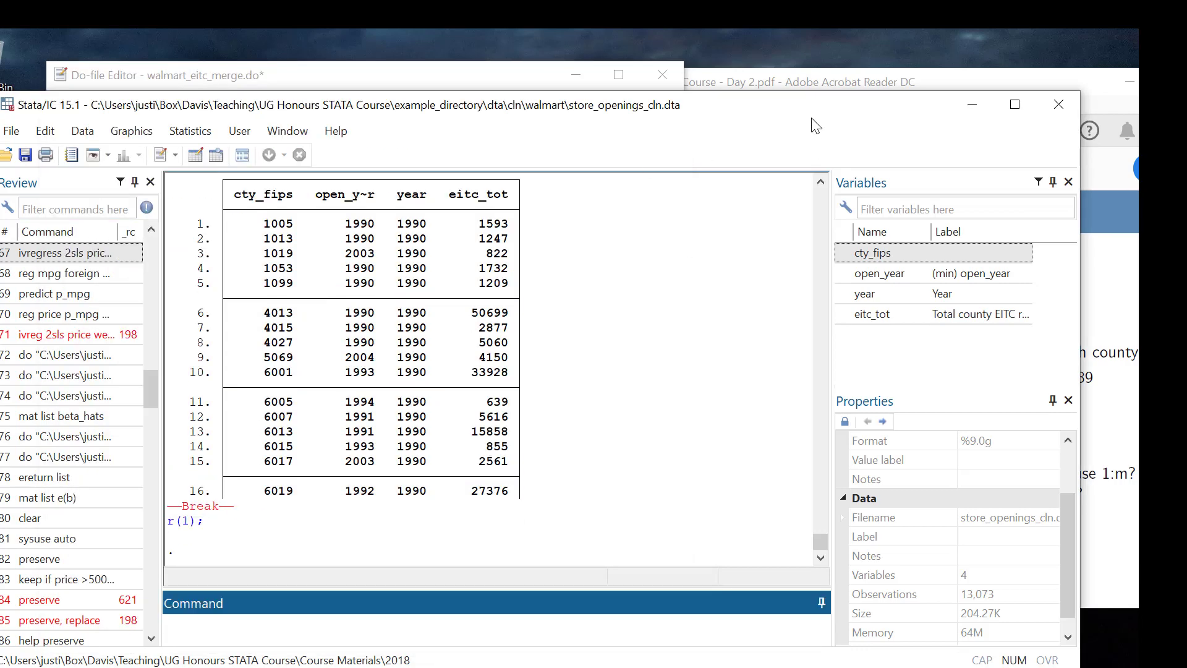
{"action": "left_click", "coordinate": [972, 88]}
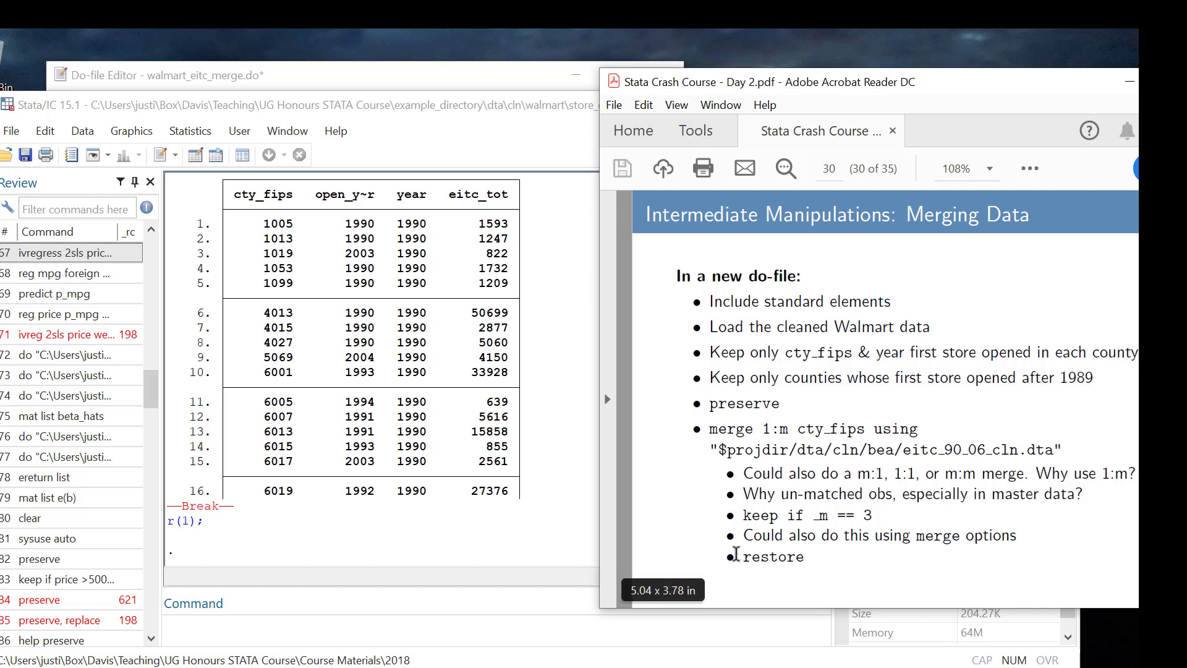
{"action": "left_click", "coordinate": [268, 629]}
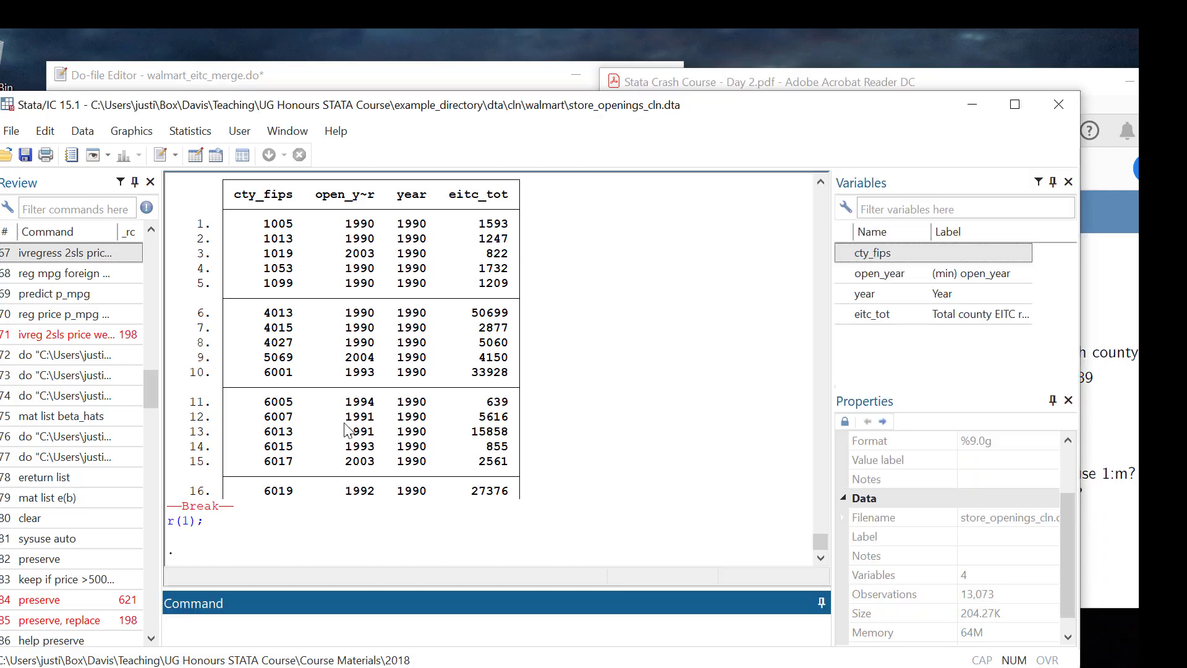
{"action": "type", "text": "restore"}
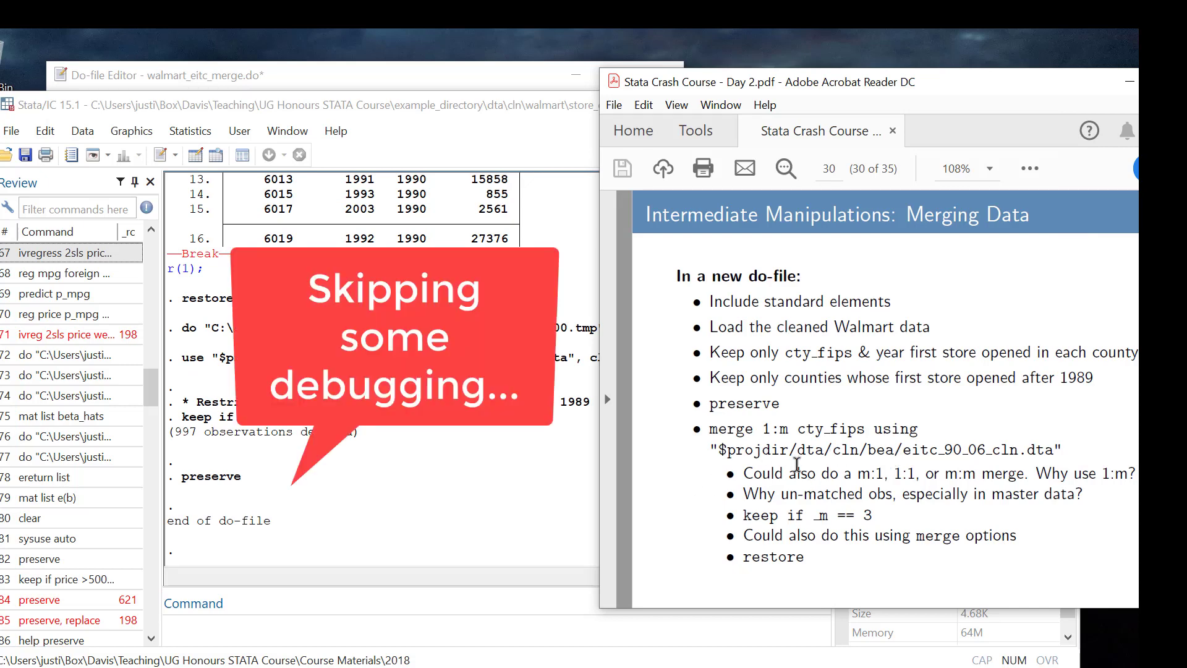
- Read the joinby, sort and order instructions on page 31 of the course slides
{"action": "left_click", "coordinate": [526, 492]}
{"action": "left_click", "coordinate": [1096, 316]}
{"action": "scroll", "coordinate": [1097, 319], "scroll_direction": "down", "scroll_amount": 2}
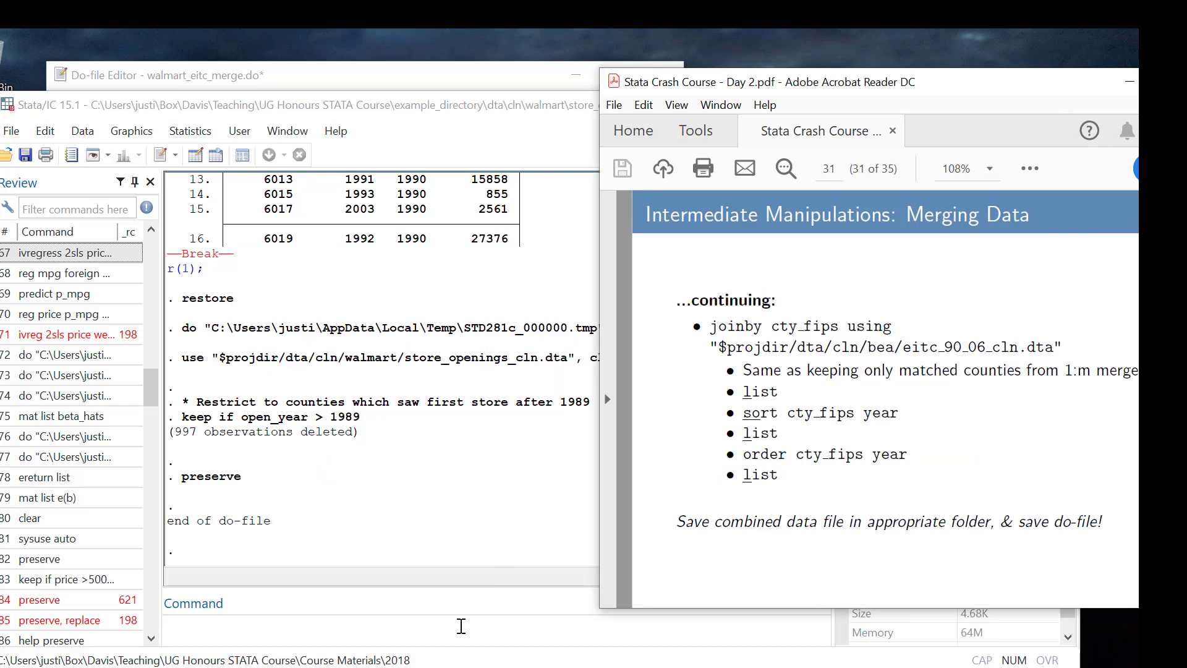
{"action": "left_click", "coordinate": [462, 626]}
{"action": "left_click", "coordinate": [1109, 252]}
- Add the comment "* Joinby with the EITC data" below the merge command in walmart_eitc_merge.do
{"action": "mouse_move", "coordinate": [785, 667]}
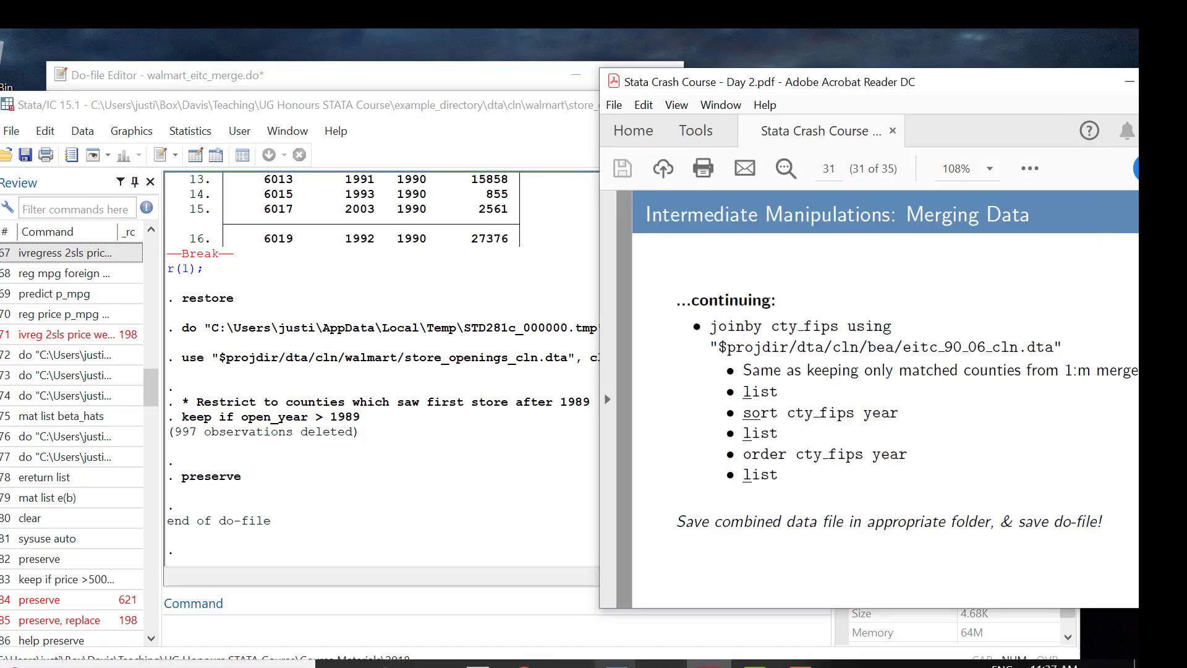
{"action": "mouse_move", "coordinate": [617, 665]}
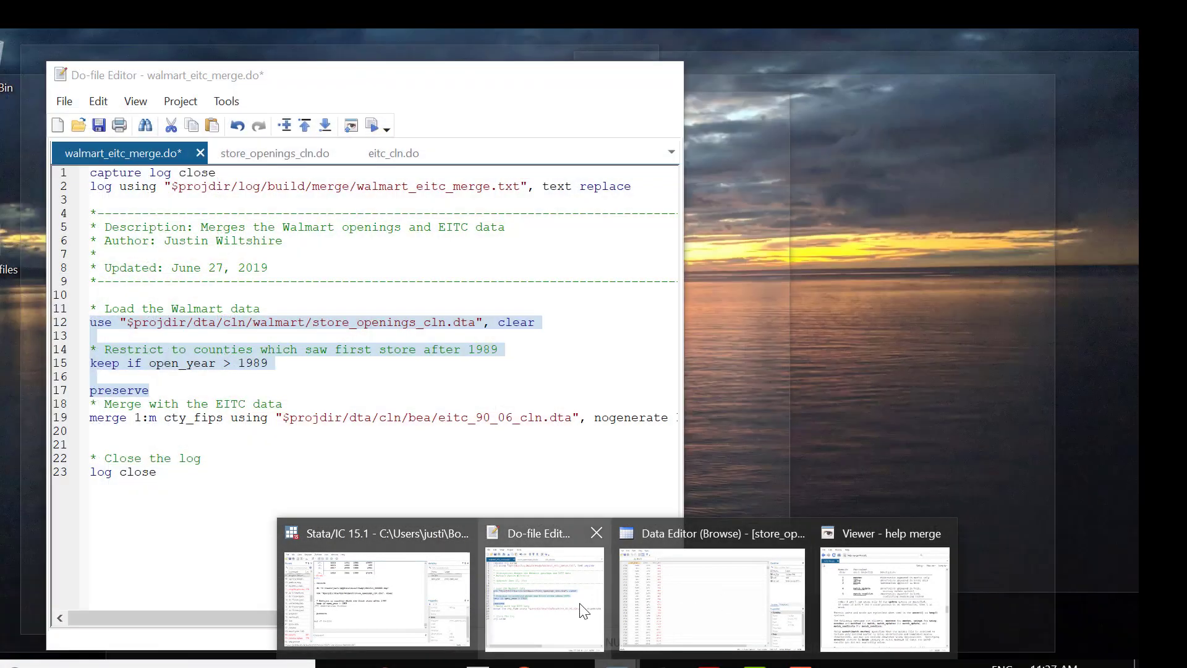
{"action": "left_click", "coordinate": [585, 611]}
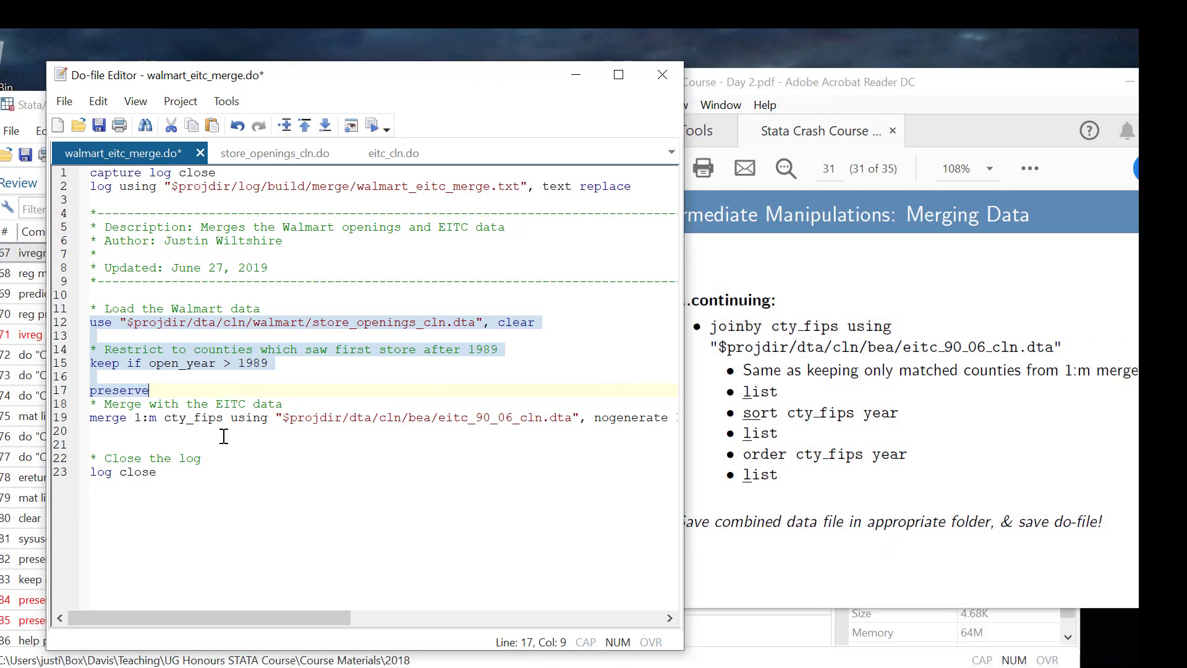
{"action": "left_click", "coordinate": [170, 432]}
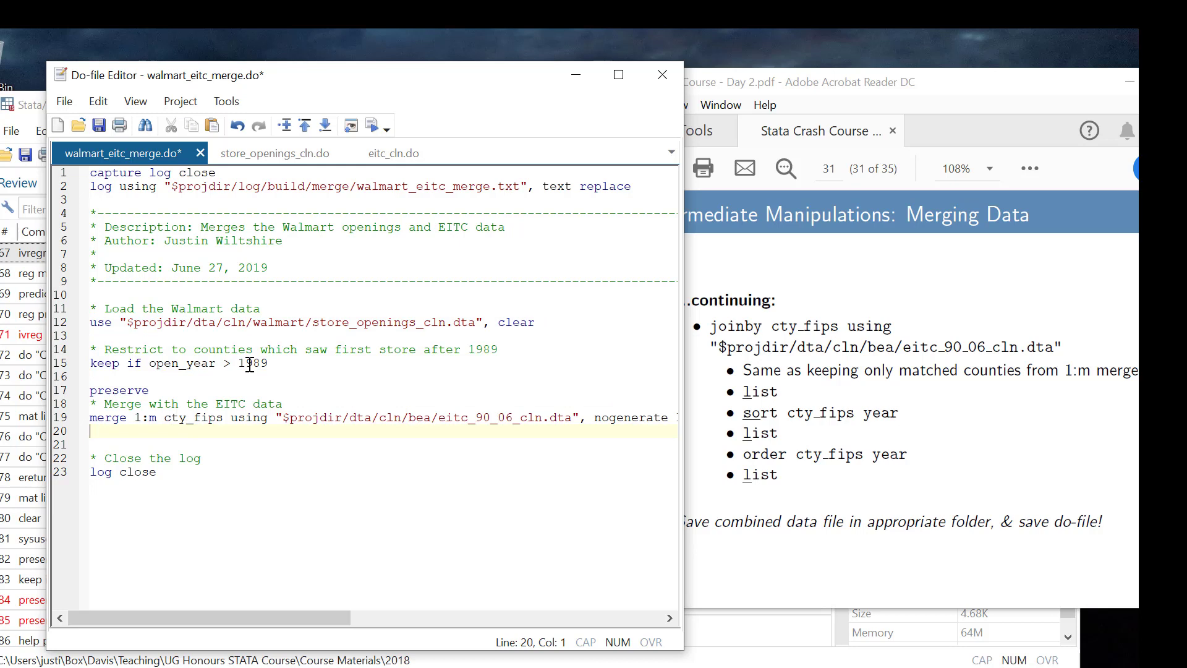
{"action": "key", "text": "Return"}
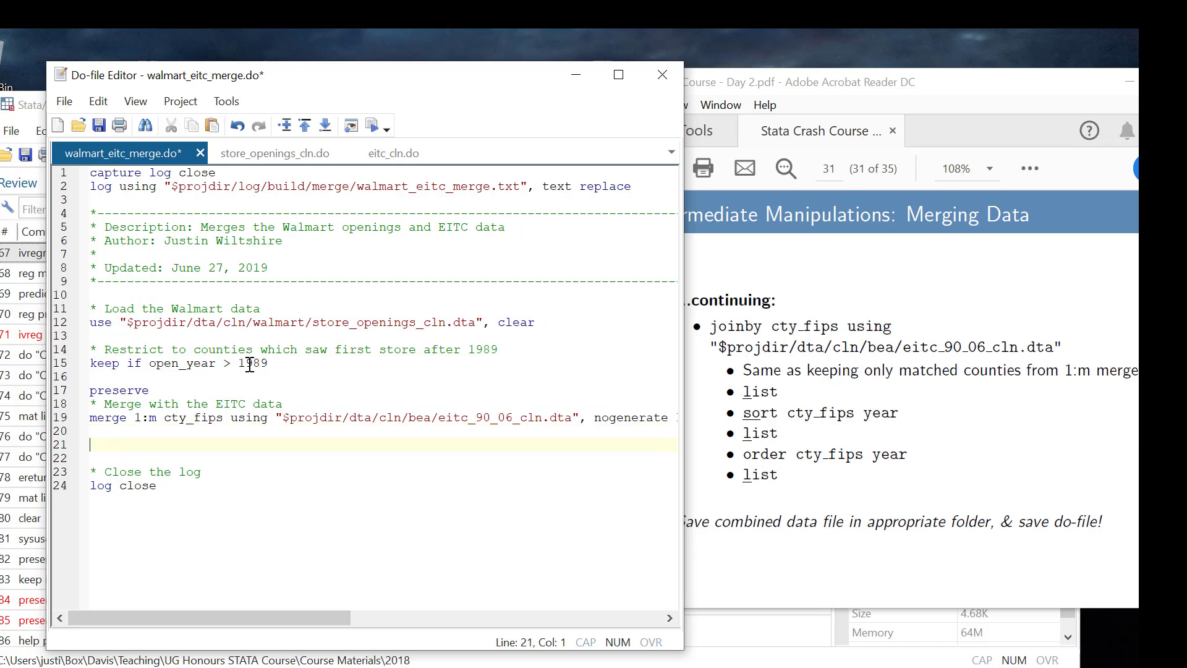
{"action": "type", "text": "* Joinby with "}
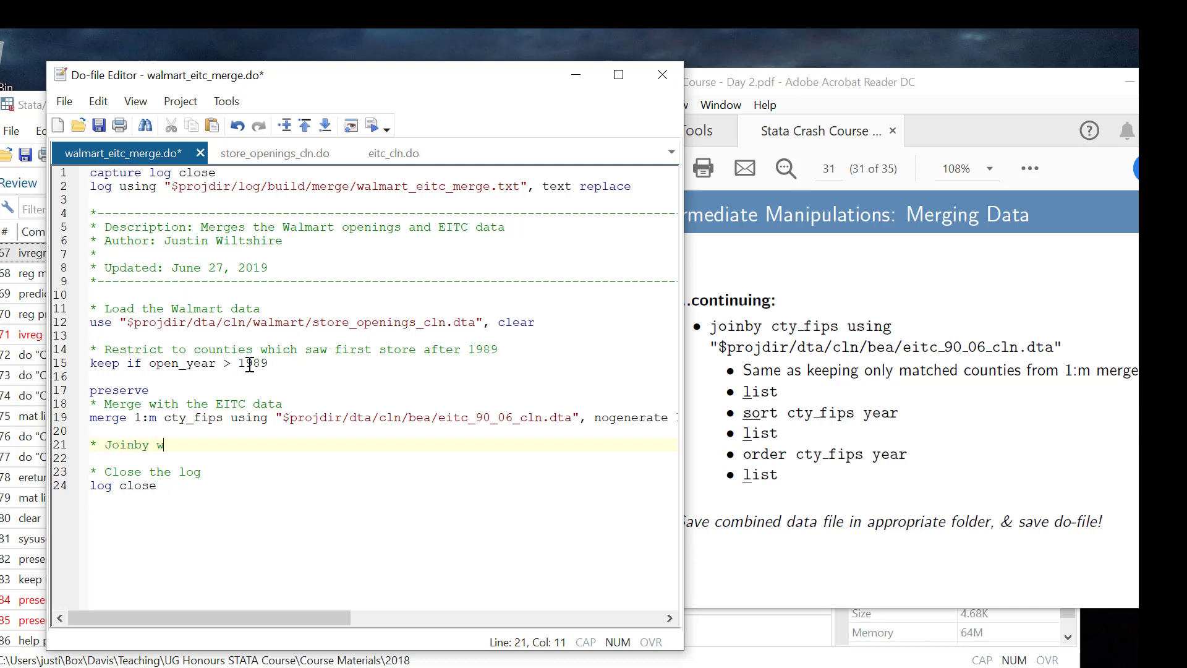
{"action": "type", "text": "the EITC"}
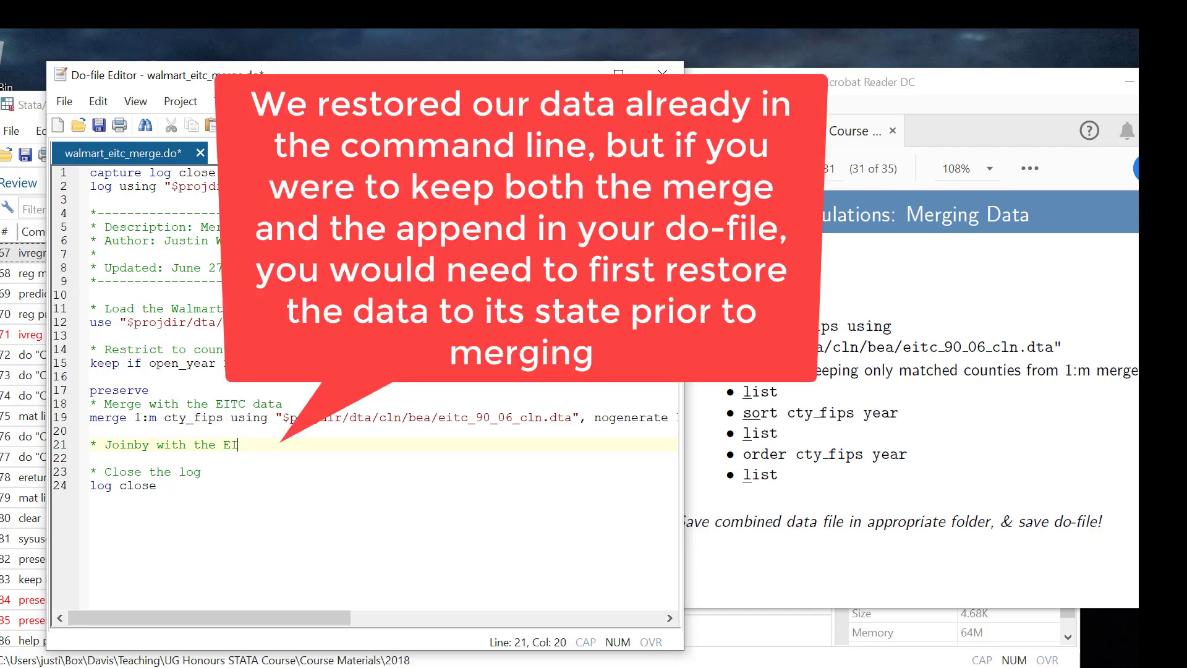
{"action": "type", "text": "data"}
{"action": "key", "text": "Return"}
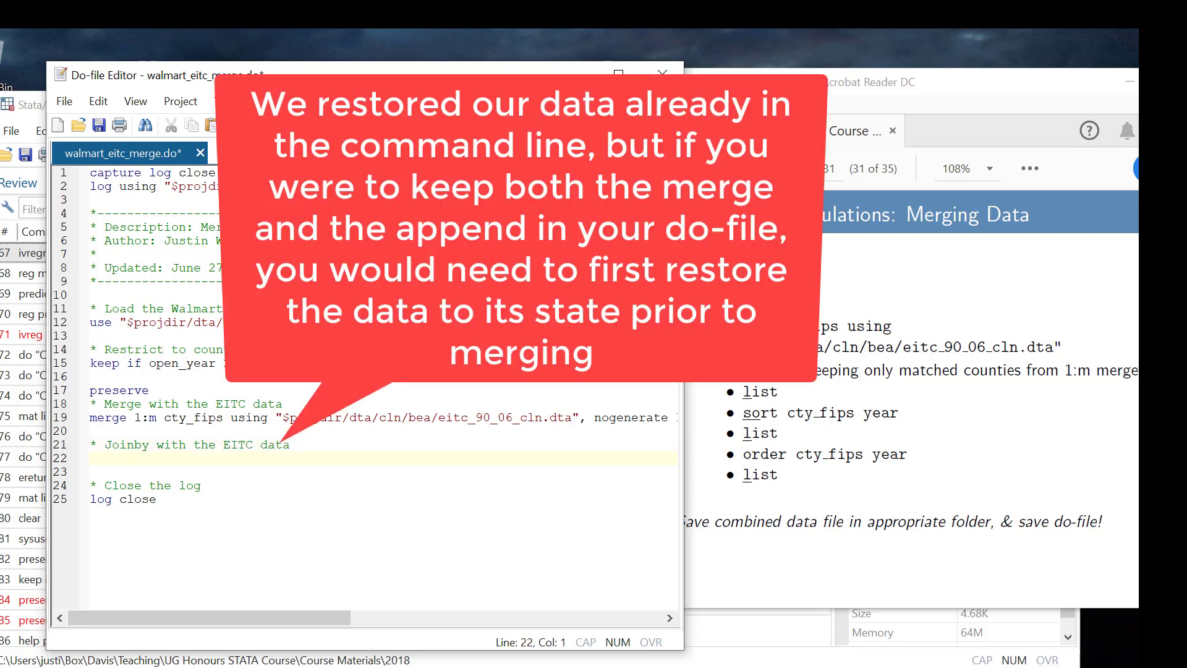
- Write joinby cty_fips using "$projdir/dta/cln/bea/eitc_90_06_cln.dta" under the new comment, reusing the file path from the merge line
{"action": "type", "text": "joinby"}
{"action": "type", "text": "cty_f"}
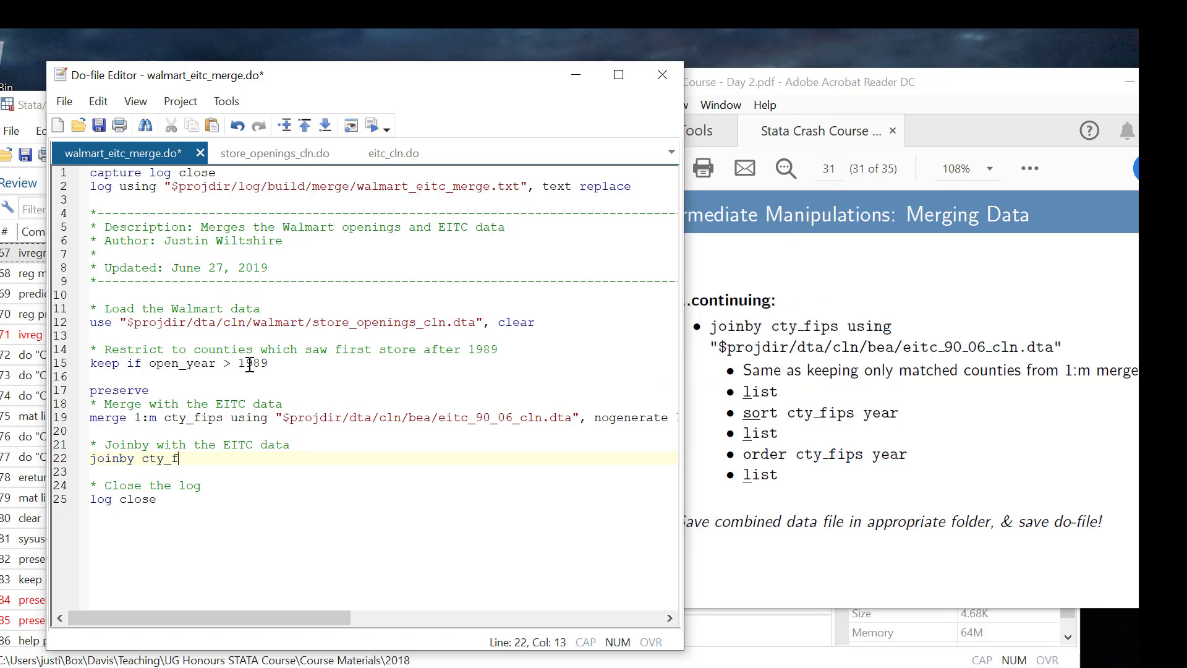
{"action": "type", "text": "ips using"}
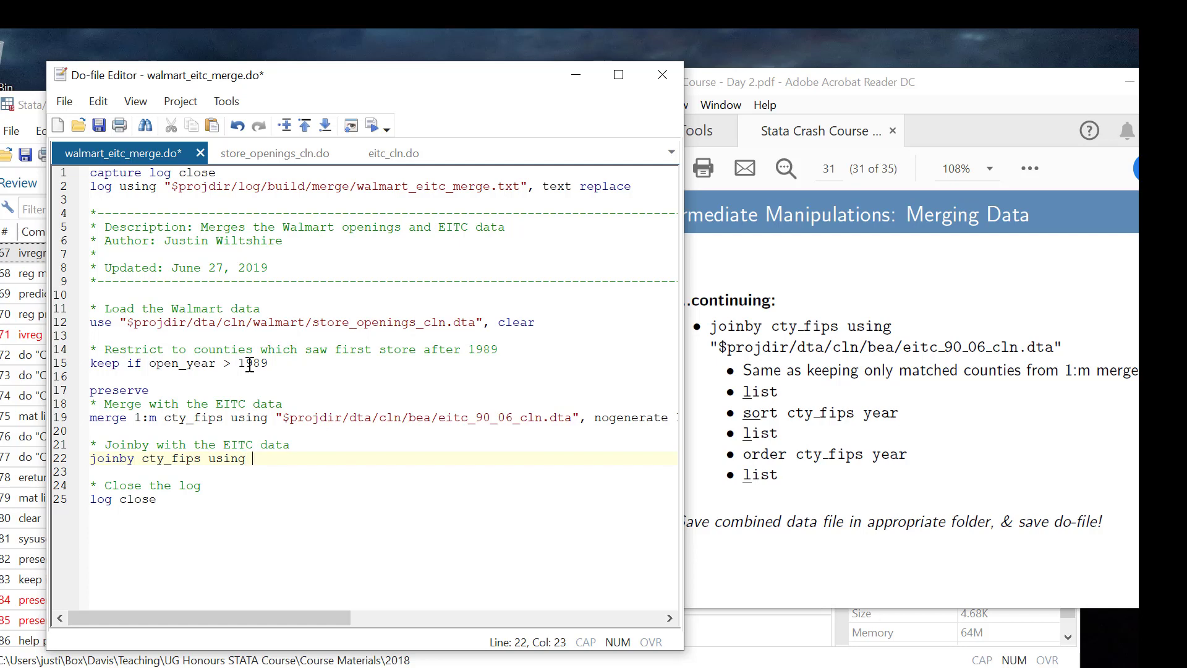
{"action": "left_click_drag", "start_coordinate": [579, 418], "coordinate": [276, 420]}
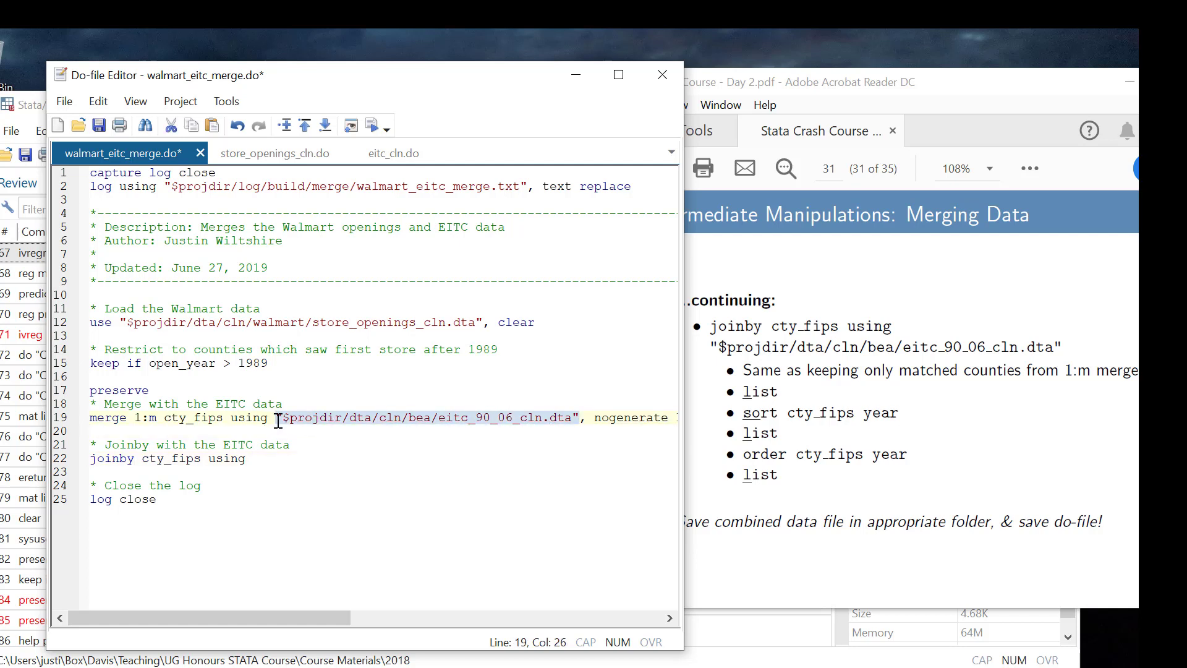
{"action": "key", "text": "ctrl+c"}
{"action": "left_click", "coordinate": [311, 446]}
{"action": "left_click", "coordinate": [301, 460]}
{"action": "key", "text": "ctrl+v"}
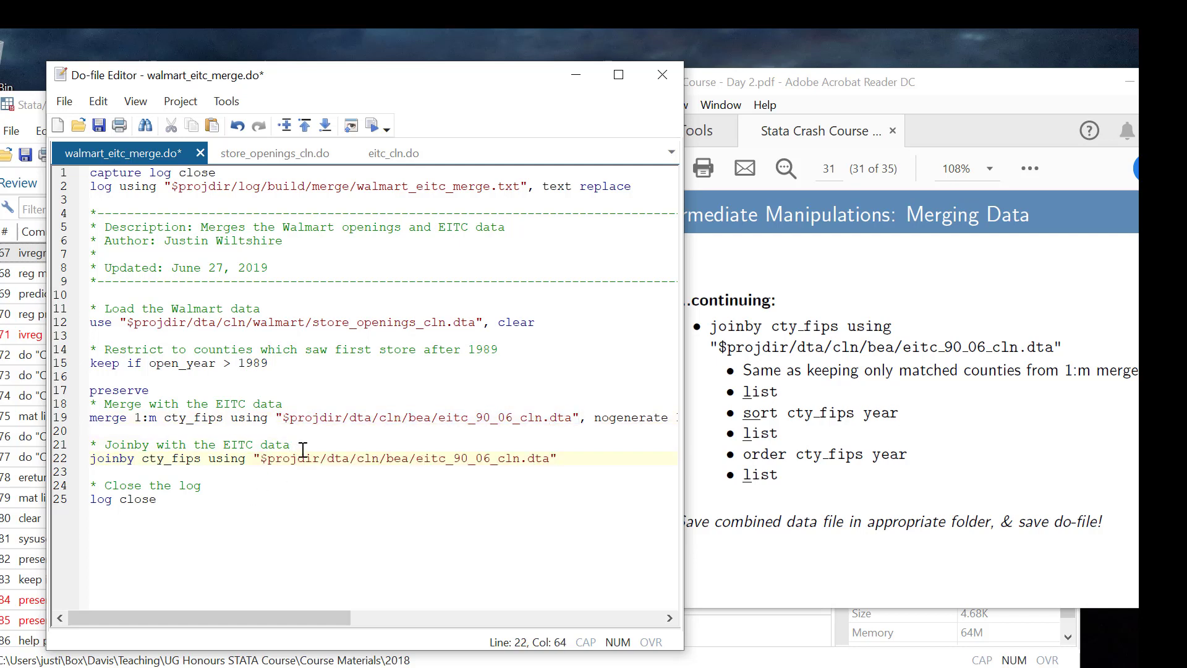
- Execute only the joinby line of the do-file
{"action": "double_click", "coordinate": [332, 459]}
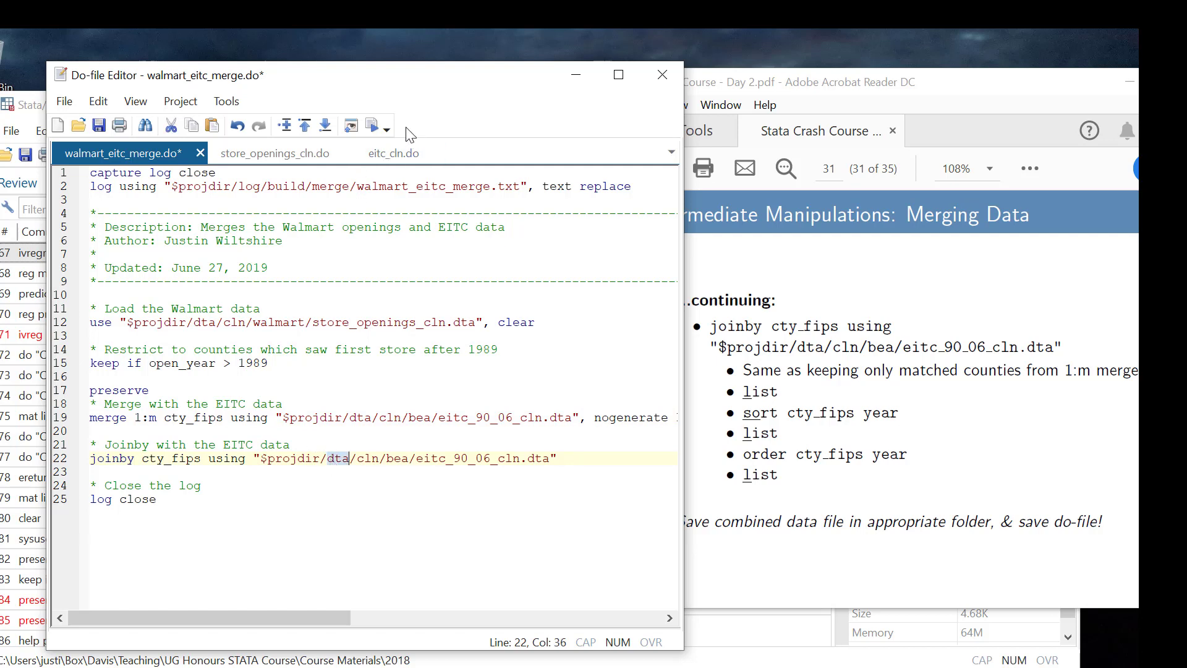
{"action": "key", "text": "Home"}
{"action": "key", "text": "shift+End"}
{"action": "left_click", "coordinate": [373, 127]}
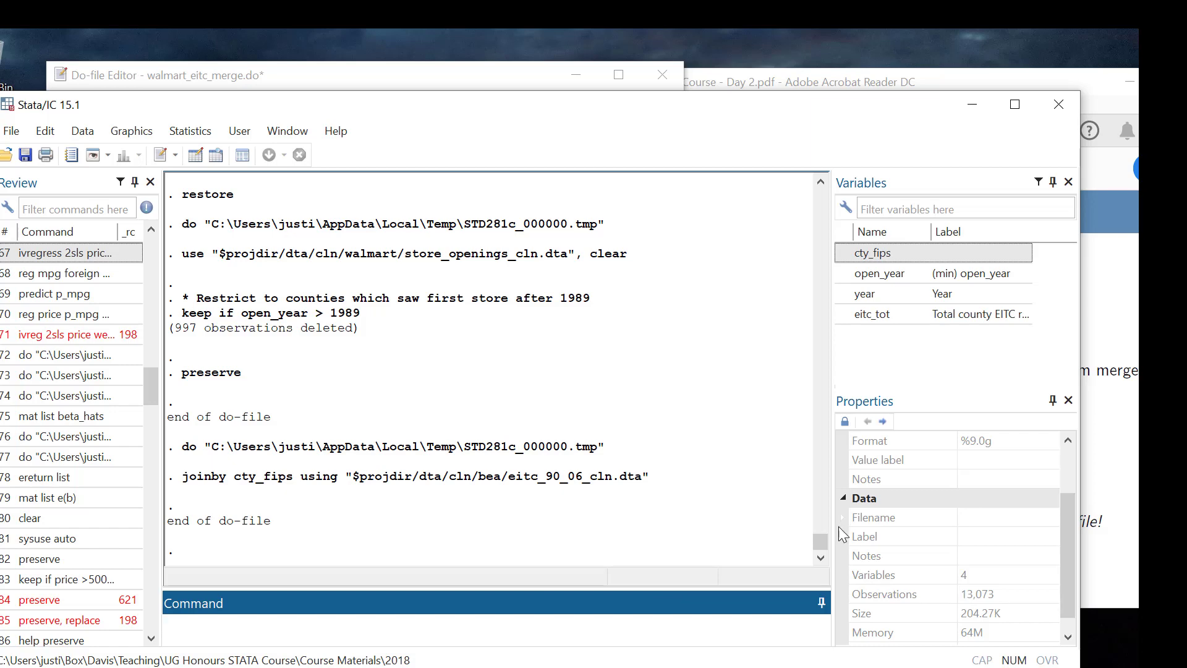
- Compare the joinby result with the earlier merge output and the tabulation of _merge in the results
{"action": "left_click", "coordinate": [469, 92]}
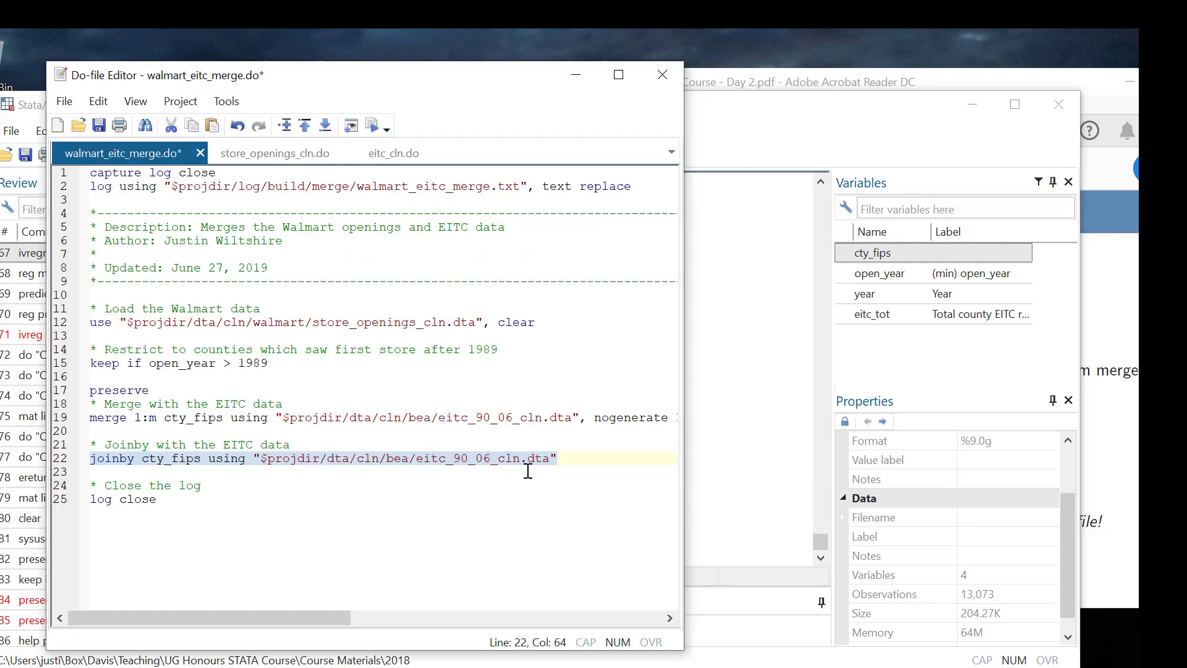
{"action": "left_click", "coordinate": [573, 462]}
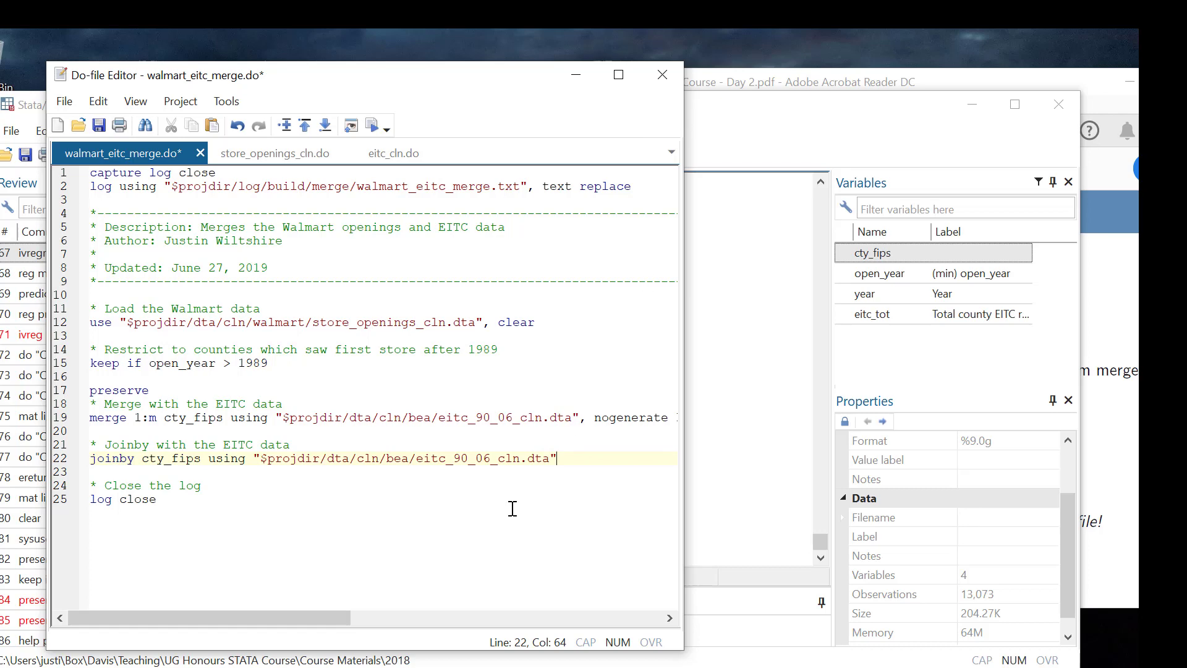
{"action": "key", "text": "ctrl+d"}
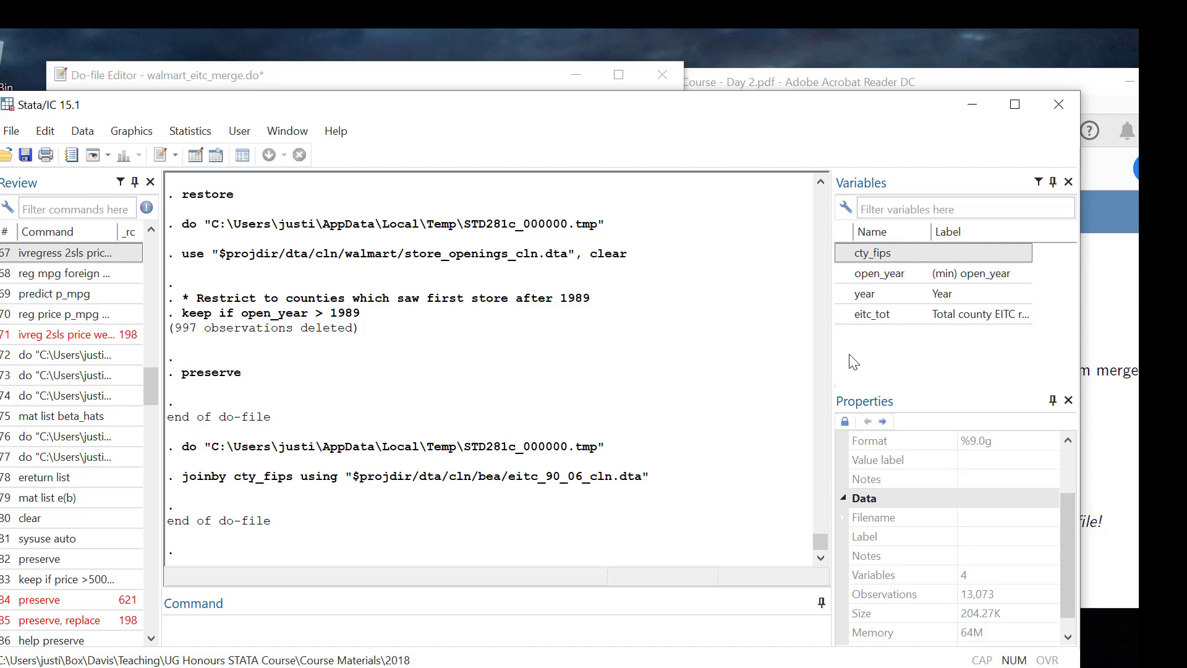
{"action": "scroll", "coordinate": [667, 442], "scroll_direction": "up", "scroll_amount": 18}
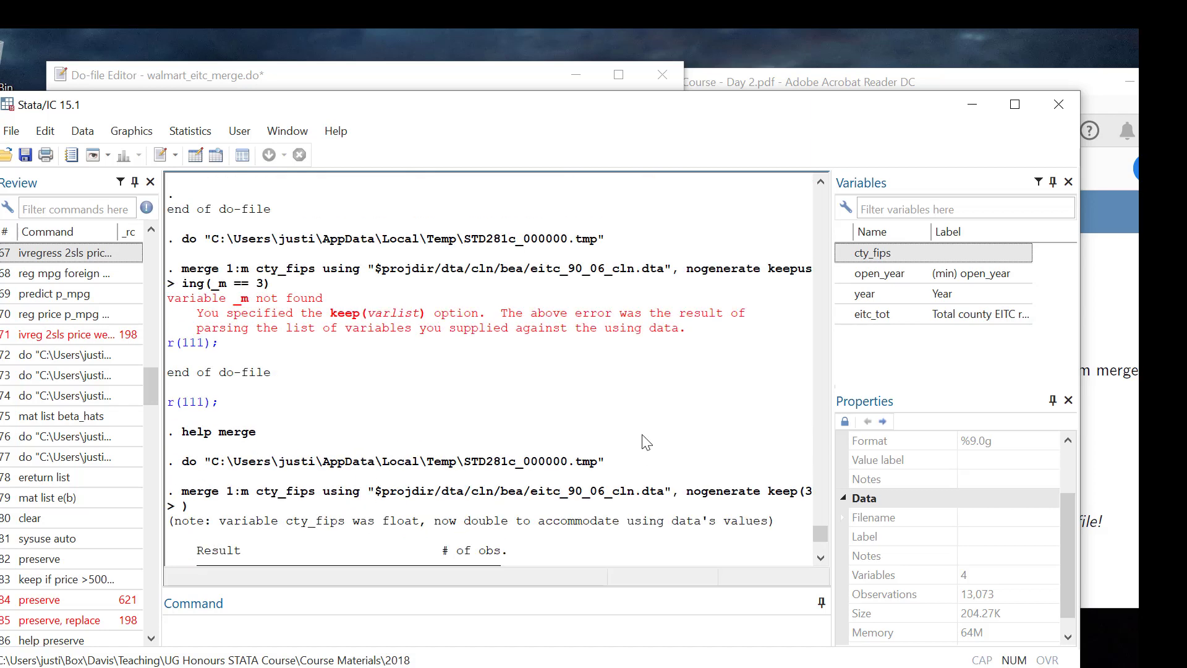
{"action": "scroll", "coordinate": [647, 442], "scroll_direction": "up", "scroll_amount": 20}
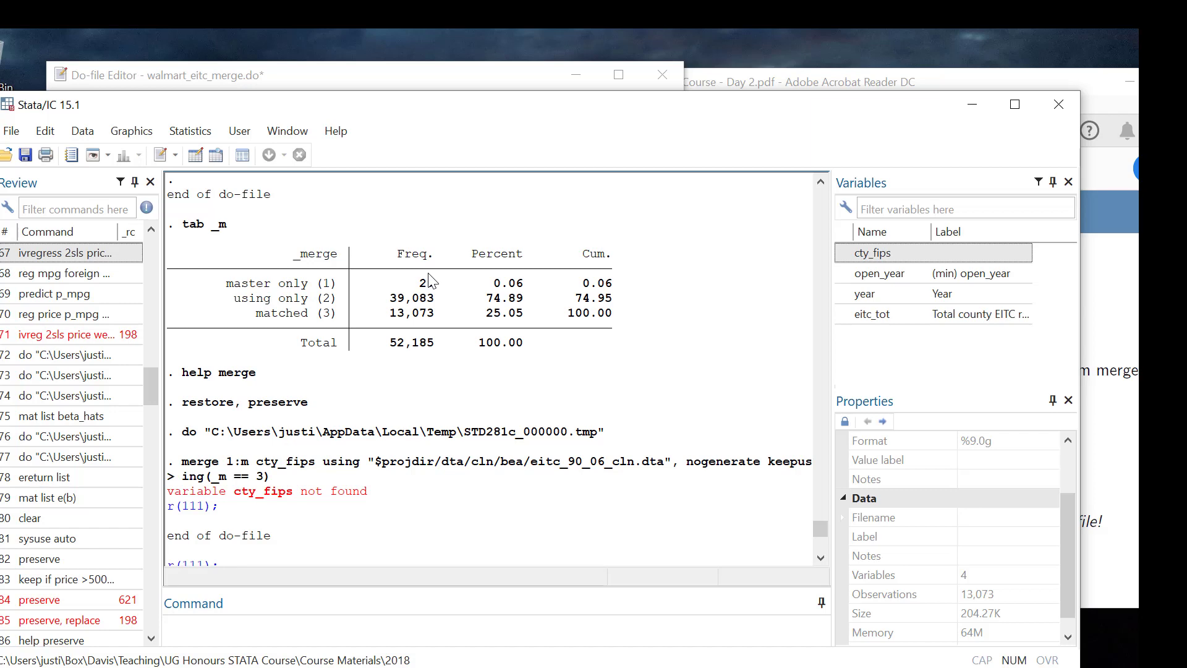
{"action": "scroll", "coordinate": [429, 275], "scroll_direction": "down", "scroll_amount": 20}
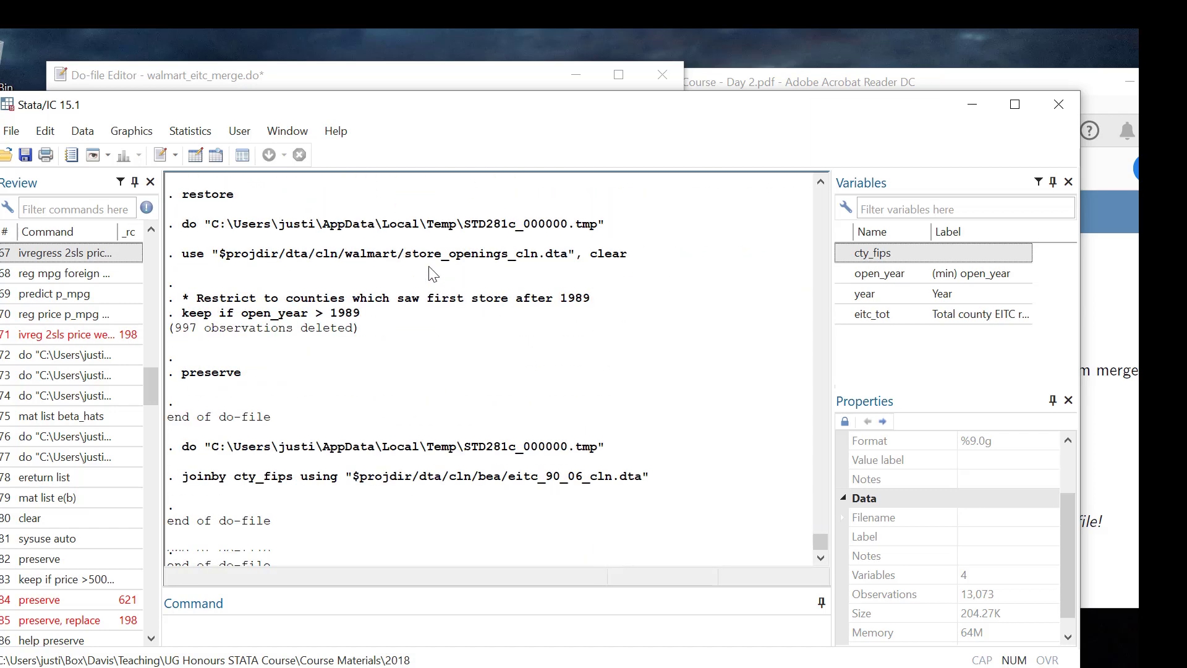
- List the joined dataset in Stata to examine the order of its observations
{"action": "left_click", "coordinate": [414, 87]}
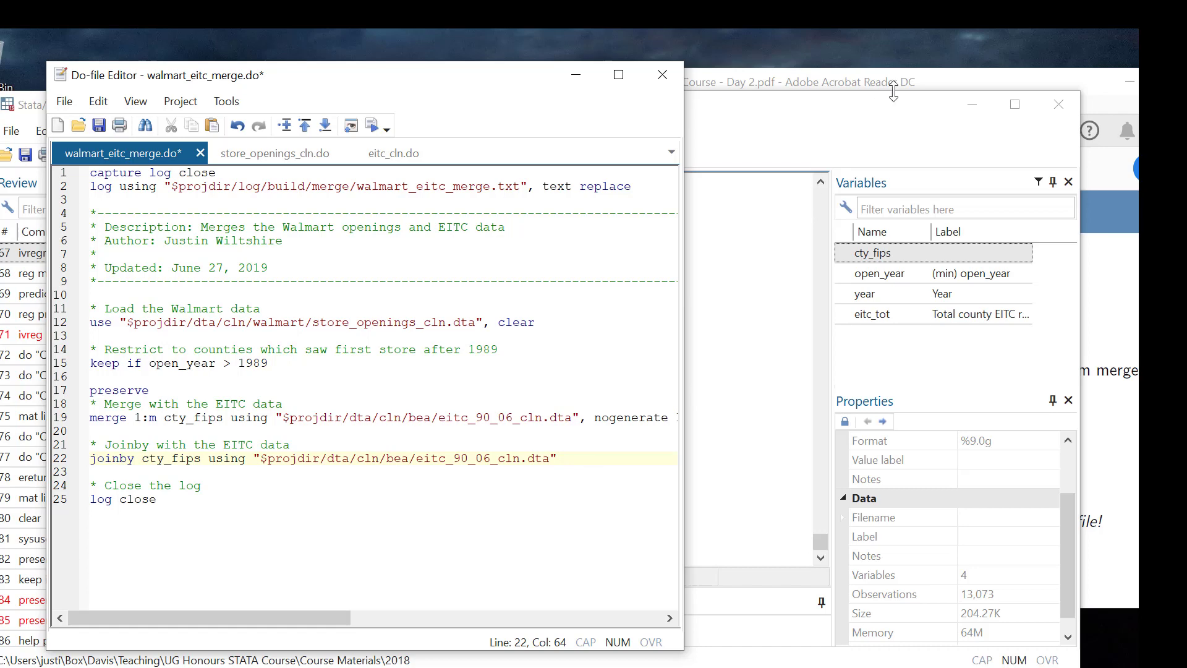
{"action": "left_click", "coordinate": [937, 85]}
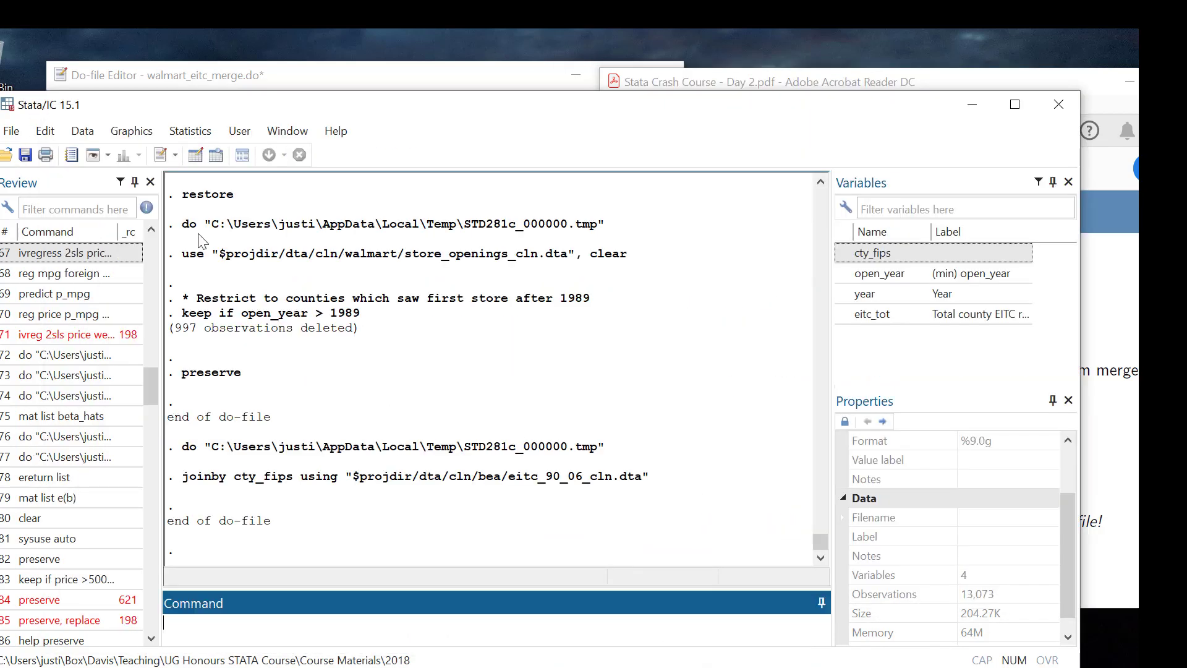
{"action": "type", "text": "ist"}
{"action": "key", "text": "Return"}
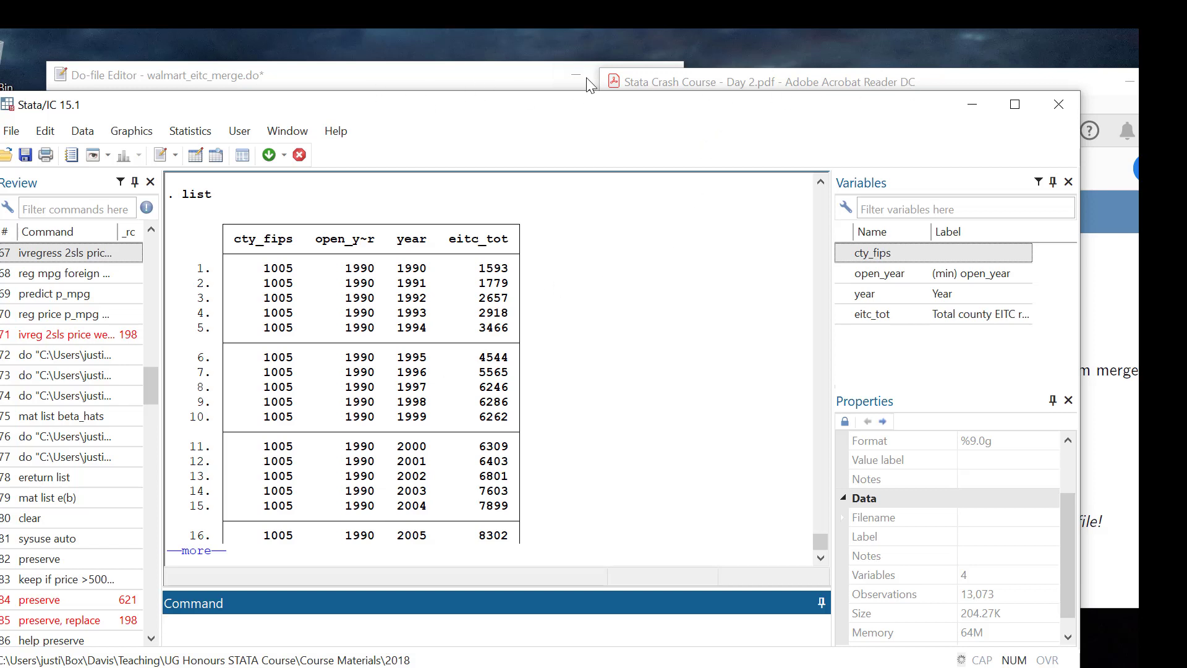
- Delete the preserve line above the merge comment in walmart_eitc_merge.do
{"action": "left_click", "coordinate": [465, 80]}
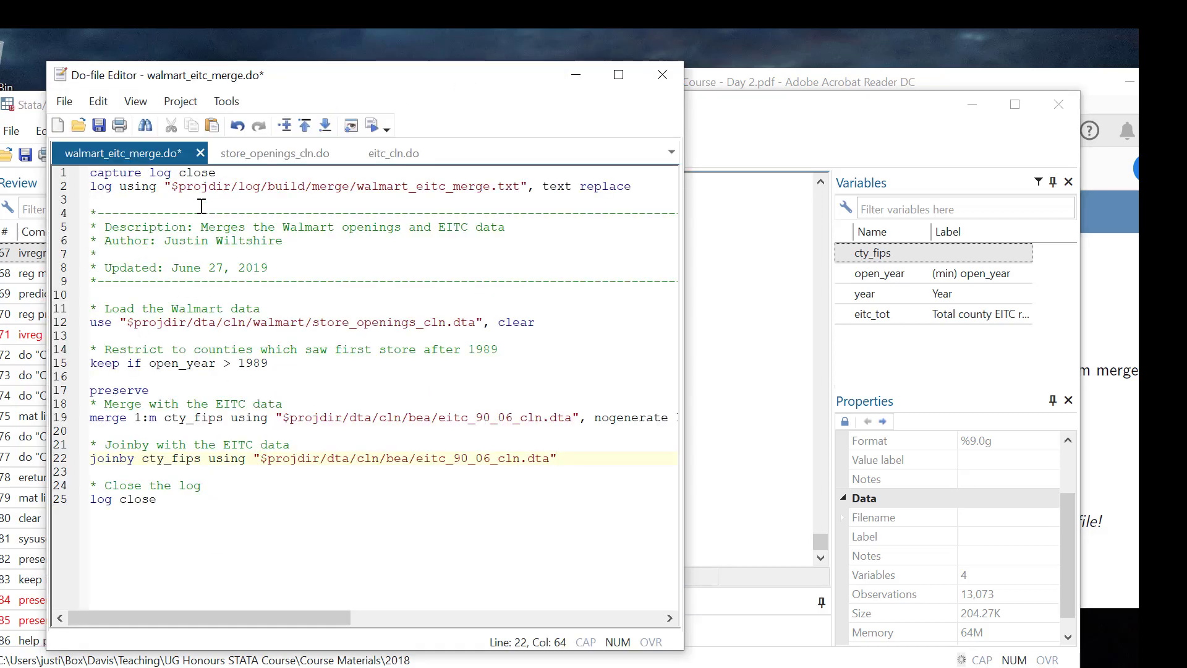
{"action": "left_click", "coordinate": [135, 334]}
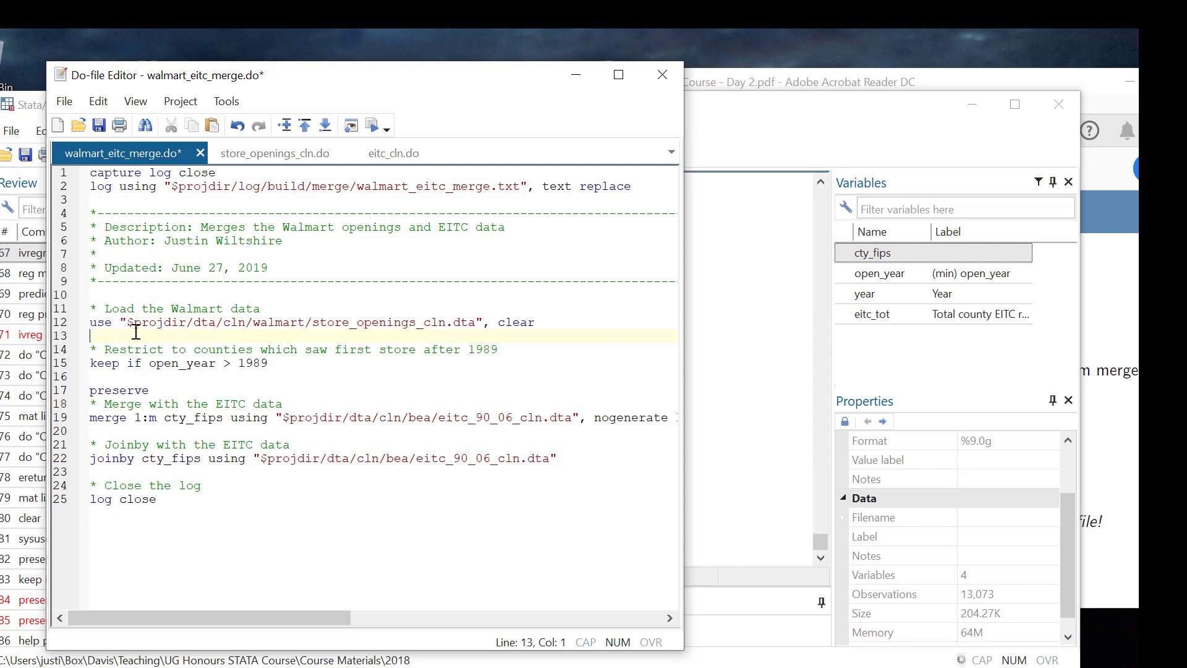
{"action": "left_click_drag", "start_coordinate": [152, 391], "coordinate": [75, 390]}
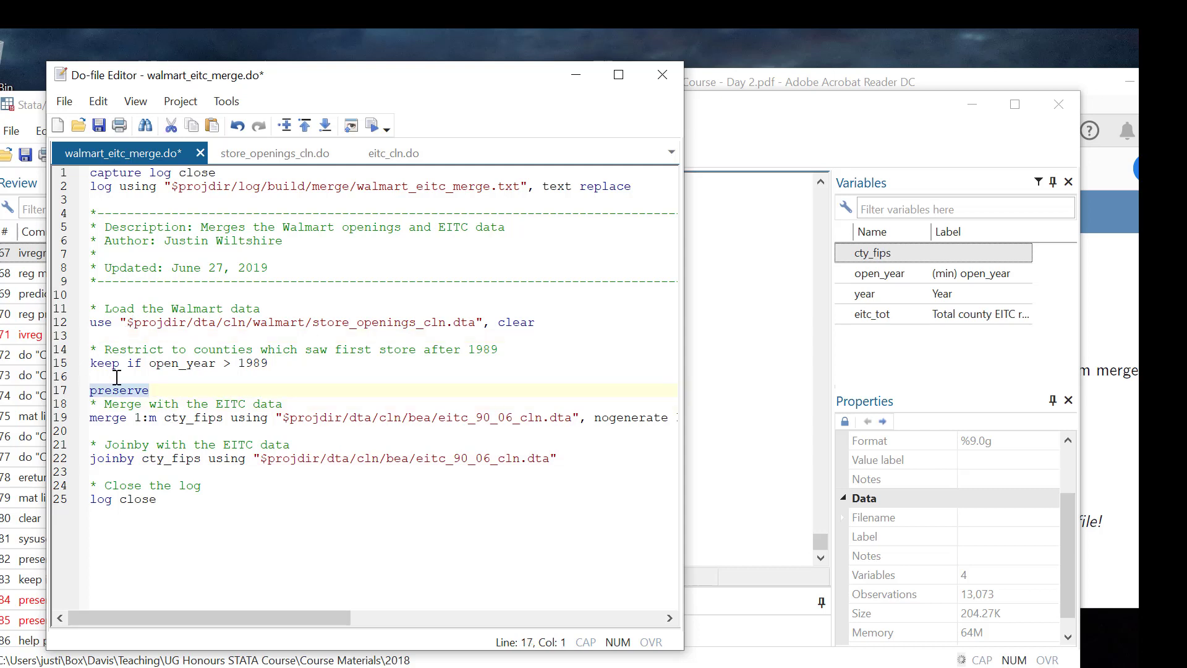
{"action": "key", "text": "Delete"}
{"action": "key", "text": "BackSpace"}
- Execute the do-file lines from loading the Walmart data through the merge, list the merged dataset and stop the listing
{"action": "left_click_drag", "start_coordinate": [135, 322], "coordinate": [90, 417]}
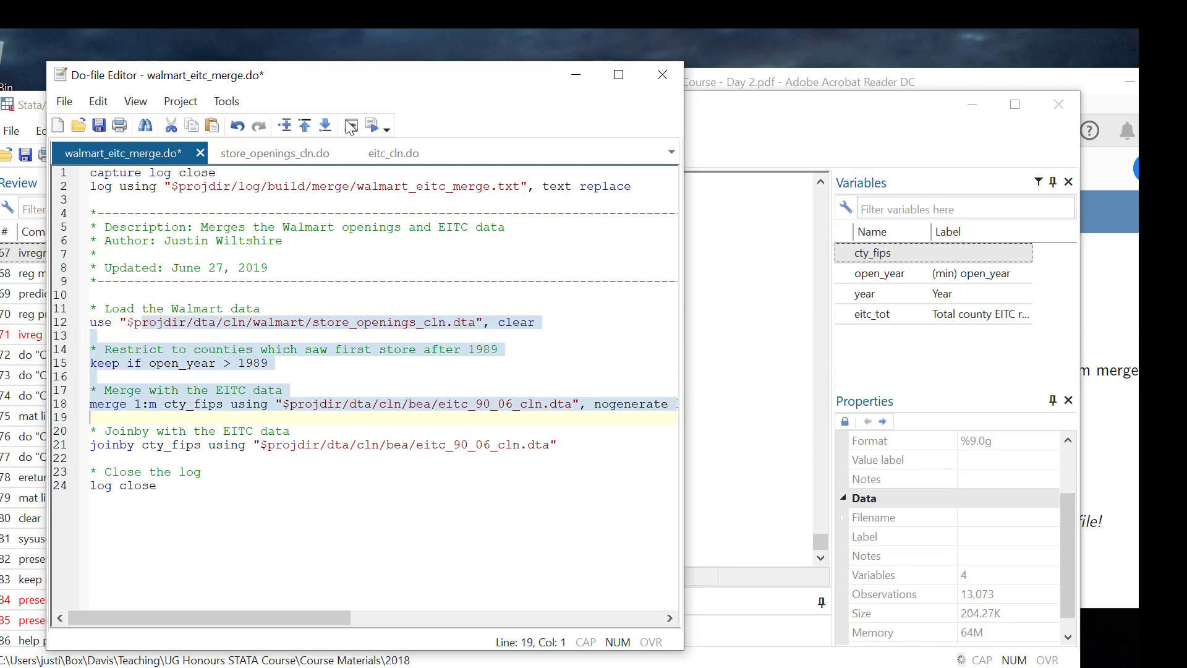
{"action": "left_click", "coordinate": [350, 127]}
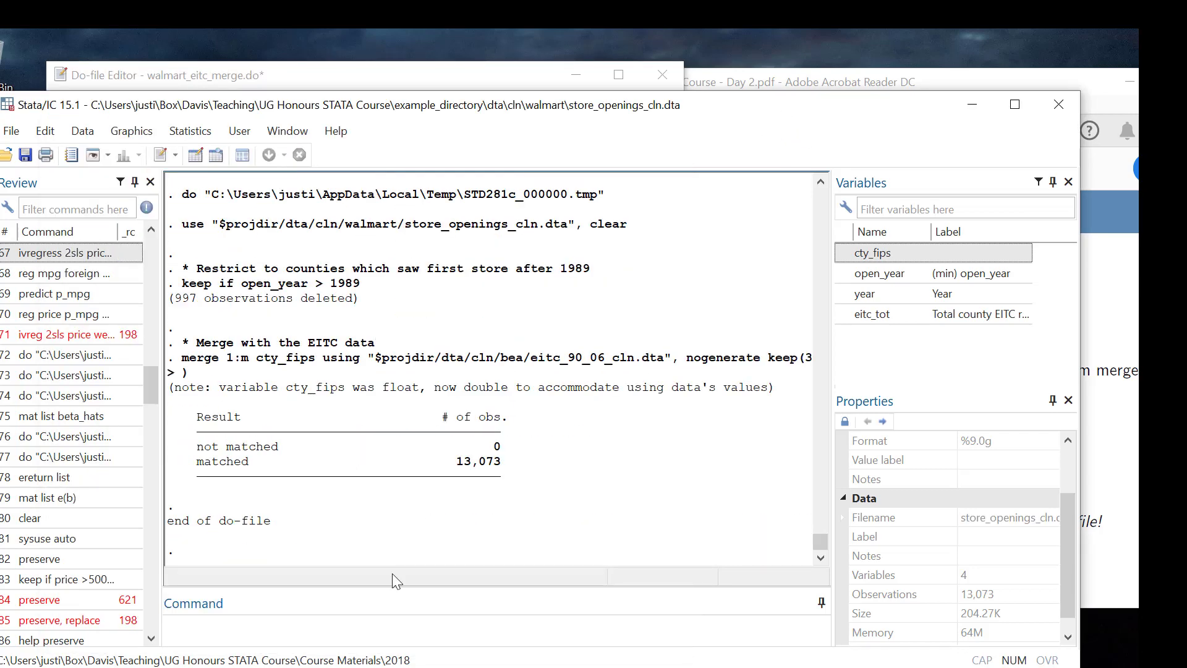
{"action": "left_click", "coordinate": [291, 640]}
{"action": "type", "text": "list"}
{"action": "key", "text": "Return"}
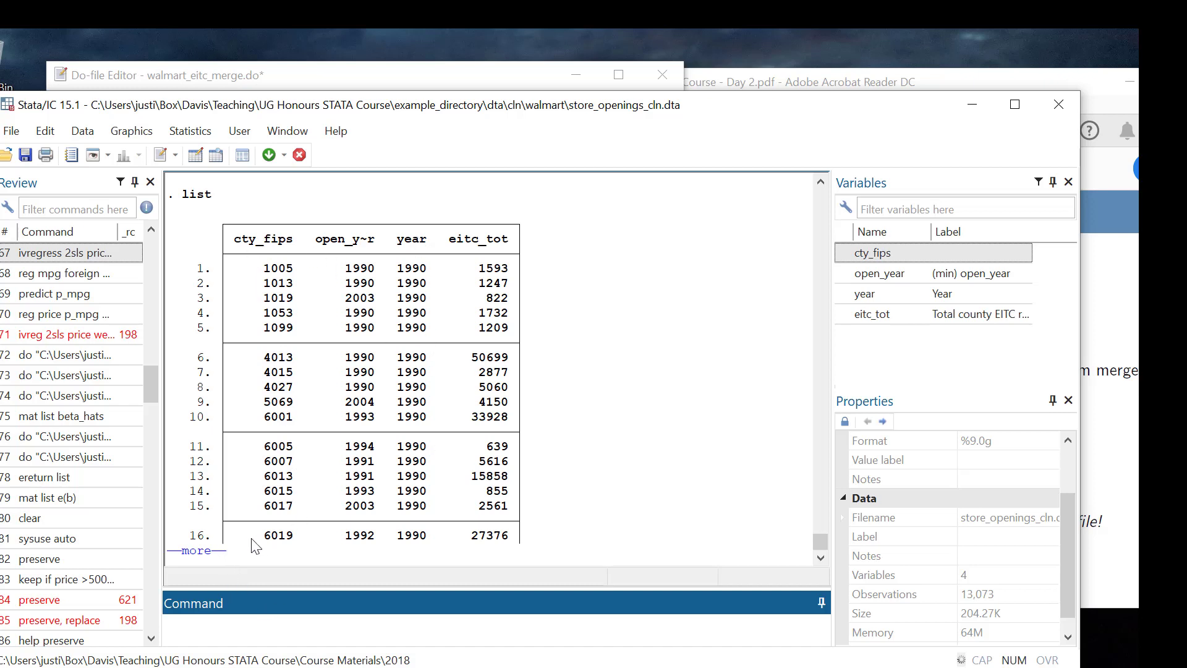
{"action": "key", "text": "q"}
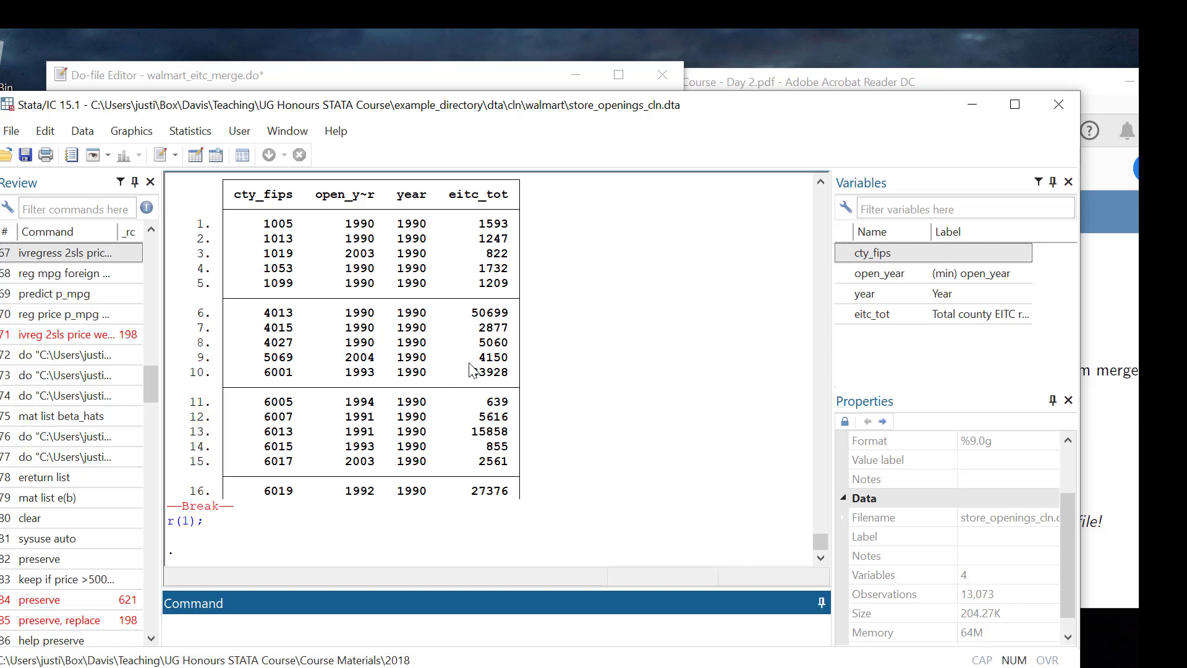
- Sort the merged dataset by cty_fips and year in Stata and list its observations
{"action": "type", "text": "sort c"}
{"action": "scroll", "coordinate": [1064, 546], "scroll_direction": "down", "scroll_amount": 1}
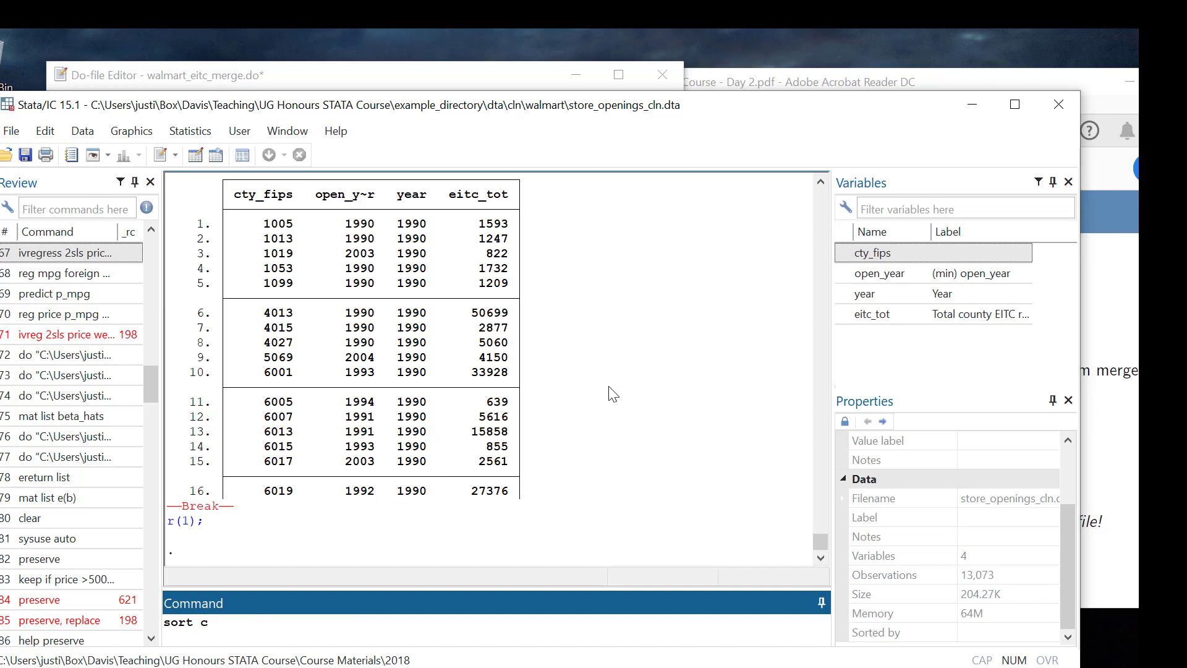
{"action": "type", "text": "ips year"}
{"action": "key", "text": "Return"}
{"action": "type", "text": "list"}
{"action": "key", "text": "Return"}
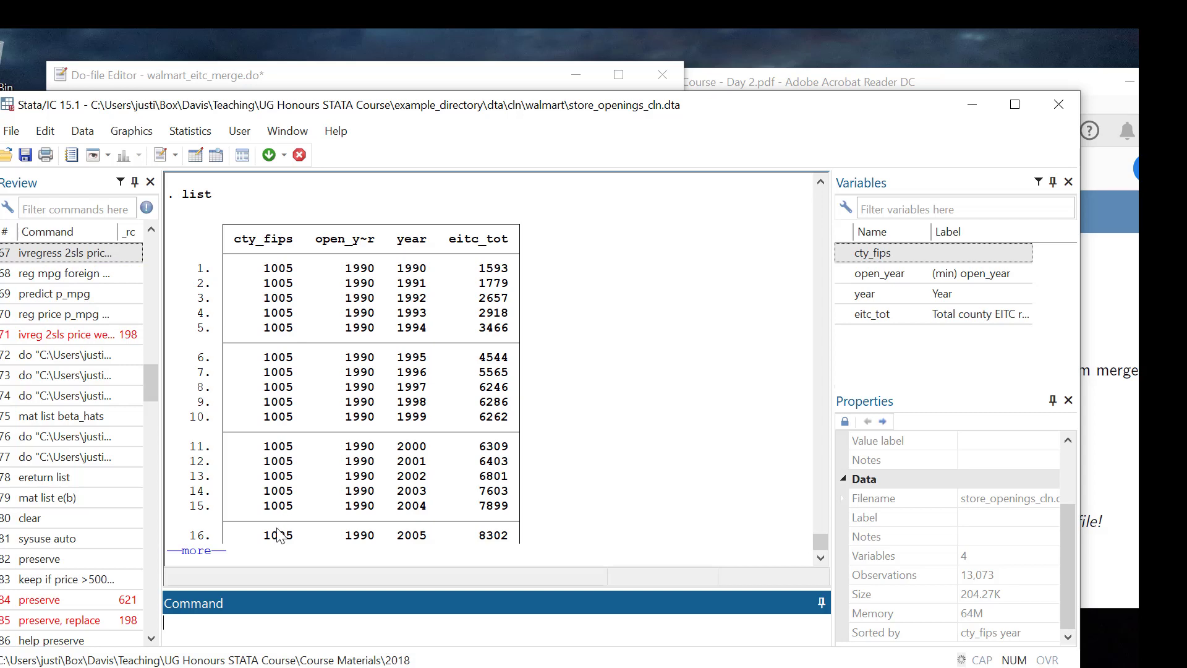
- Page through the sorted listing to examine how counties and years are arranged, and stop the listing
{"action": "left_click", "coordinate": [208, 550]}
{"action": "scroll", "coordinate": [316, 458], "scroll_direction": "up", "scroll_amount": 6}
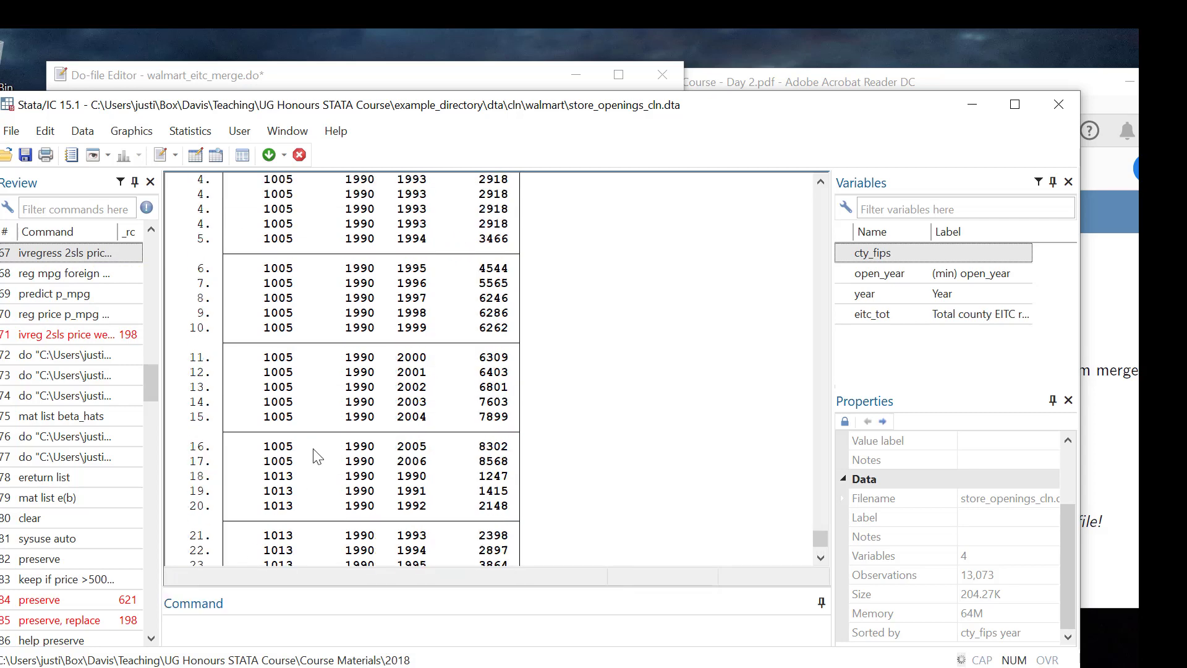
{"action": "scroll", "coordinate": [315, 457], "scroll_direction": "down", "scroll_amount": 2}
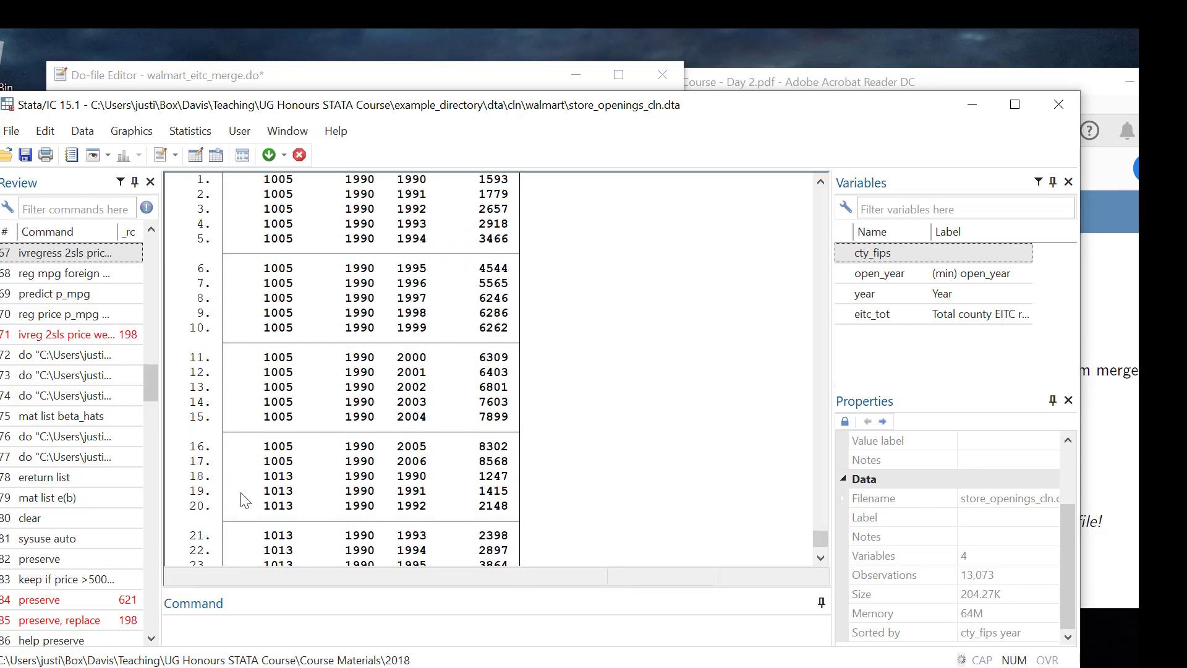
{"action": "scroll", "coordinate": [291, 458], "scroll_direction": "up", "scroll_amount": 4}
{"action": "scroll", "coordinate": [290, 458], "scroll_direction": "down", "scroll_amount": 2}
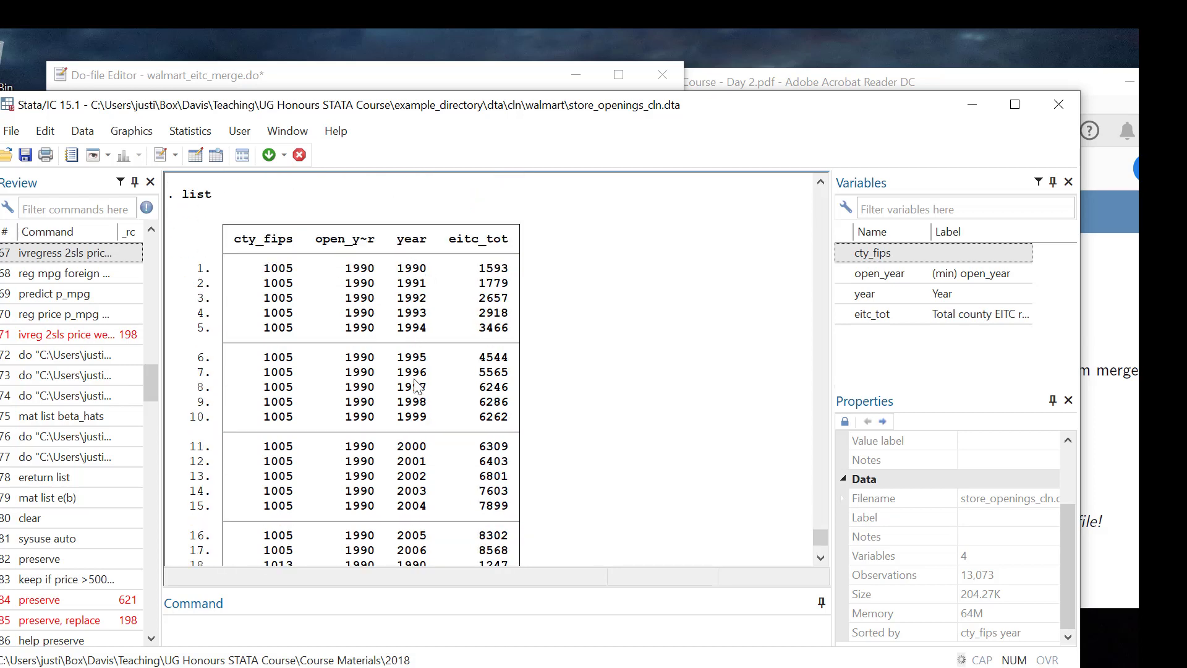
{"action": "scroll", "coordinate": [419, 464], "scroll_direction": "down", "scroll_amount": 1}
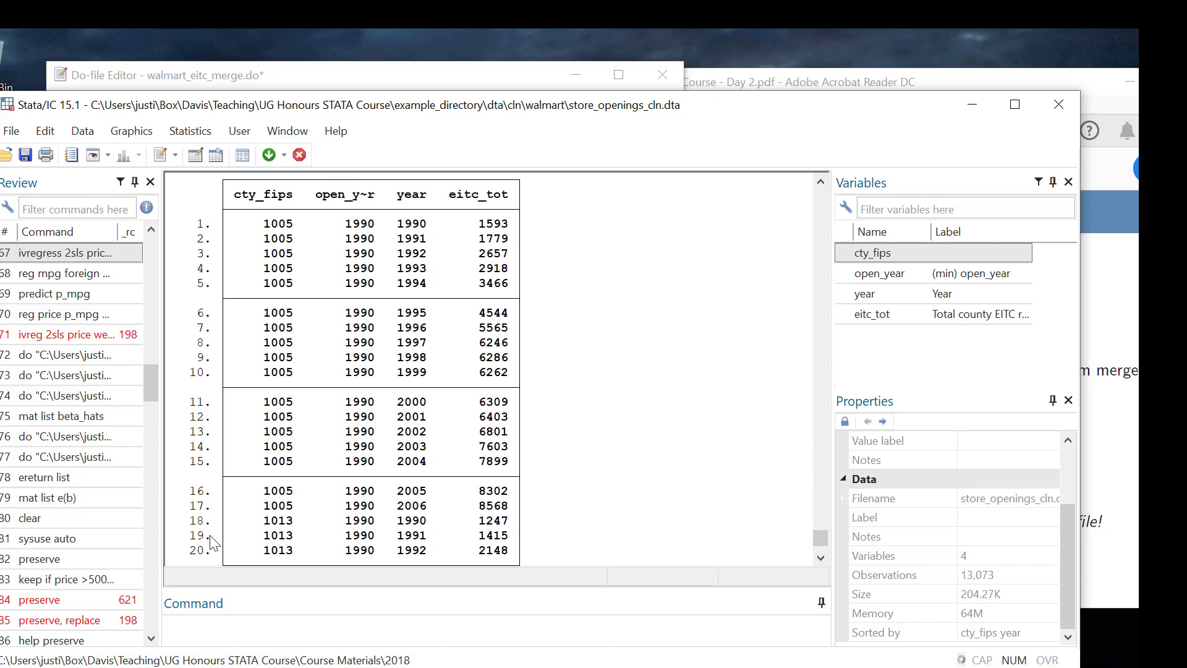
{"action": "left_click", "coordinate": [262, 628]}
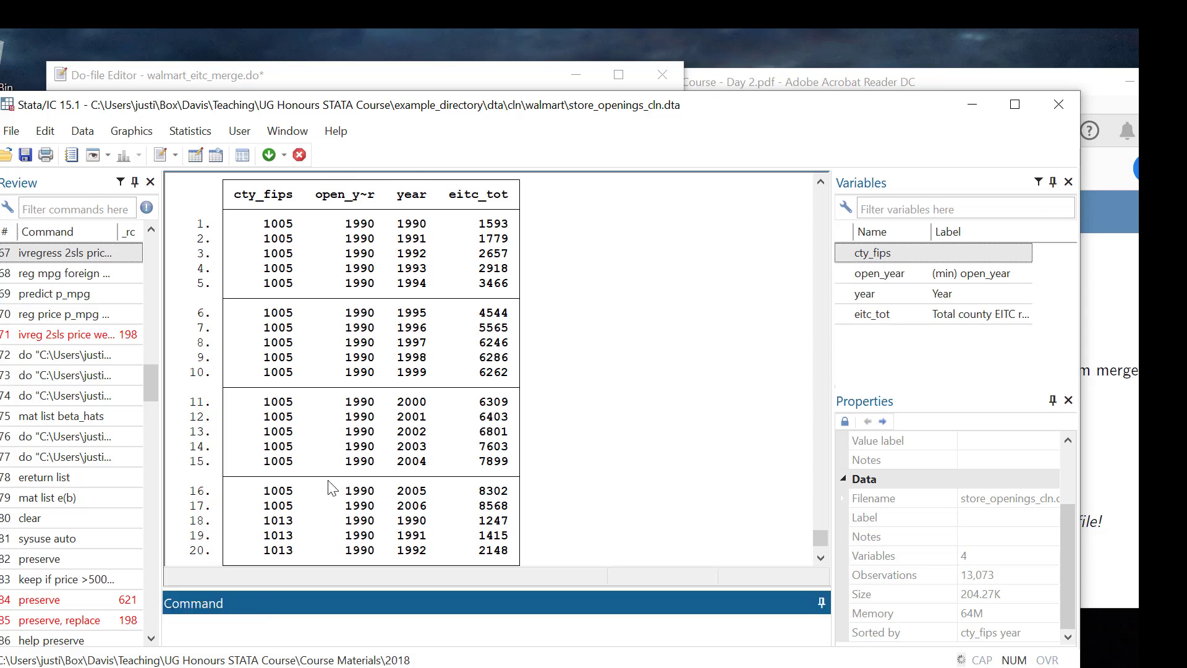
{"action": "scroll", "coordinate": [332, 488], "scroll_direction": "down", "scroll_amount": 4}
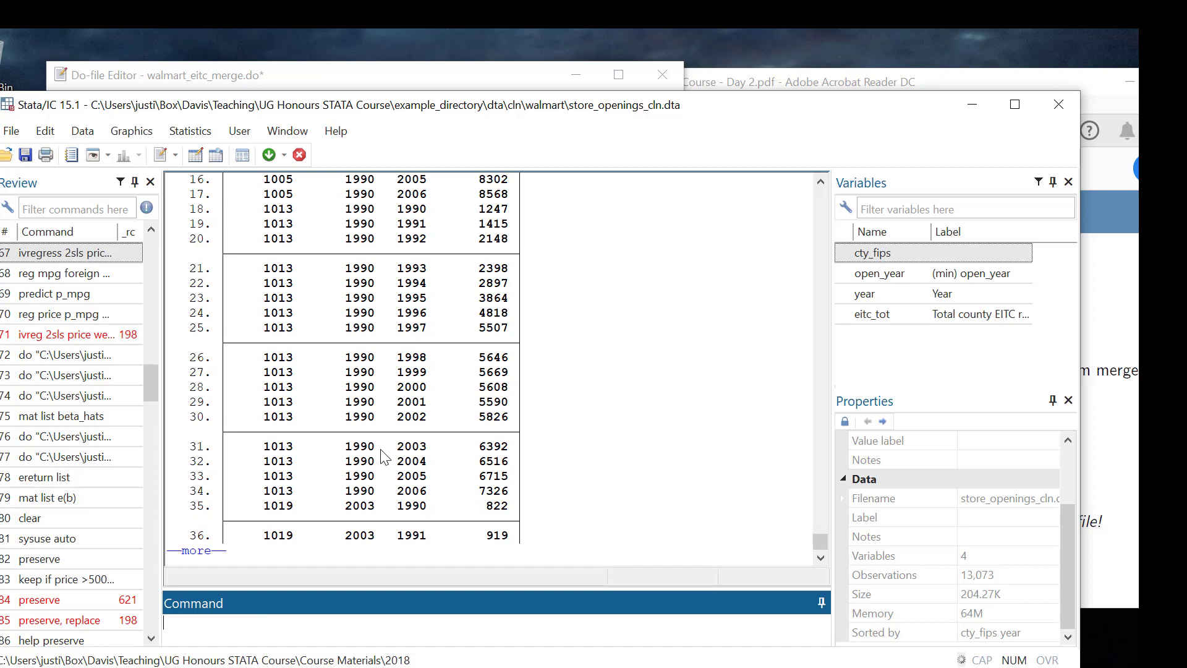
{"action": "key", "text": "q"}
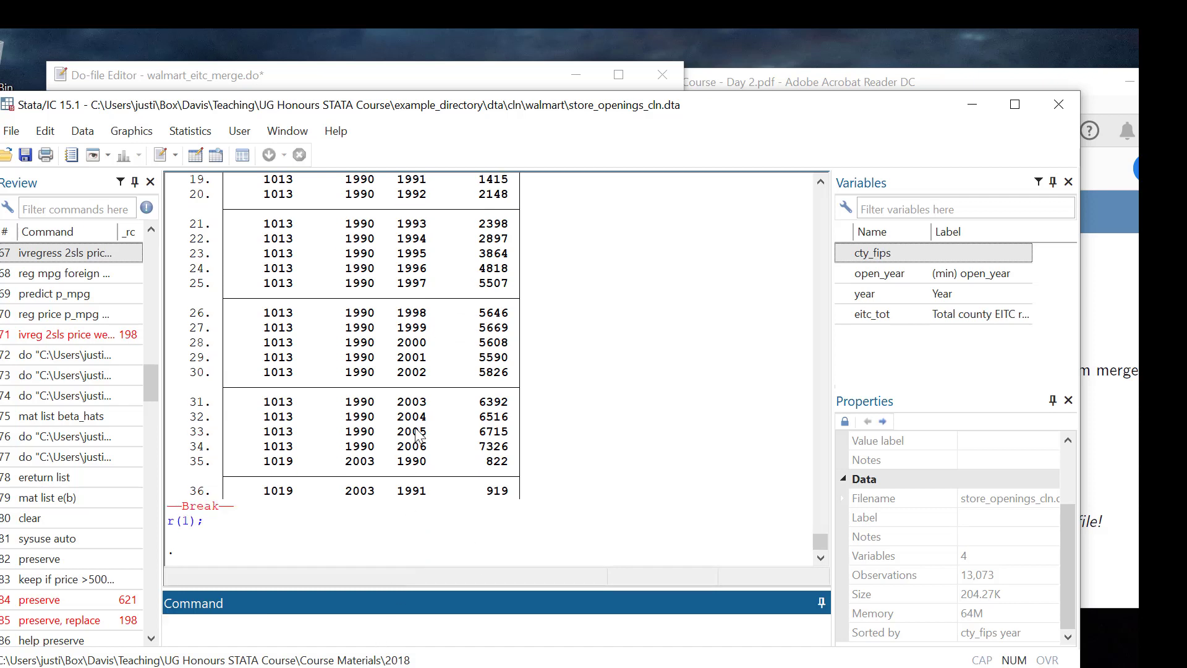
- Order the variables so cty_fips and year come first, and list the dataset again
{"action": "type", "text": "order c"}
{"action": "type", "text": "ty_fips year"}
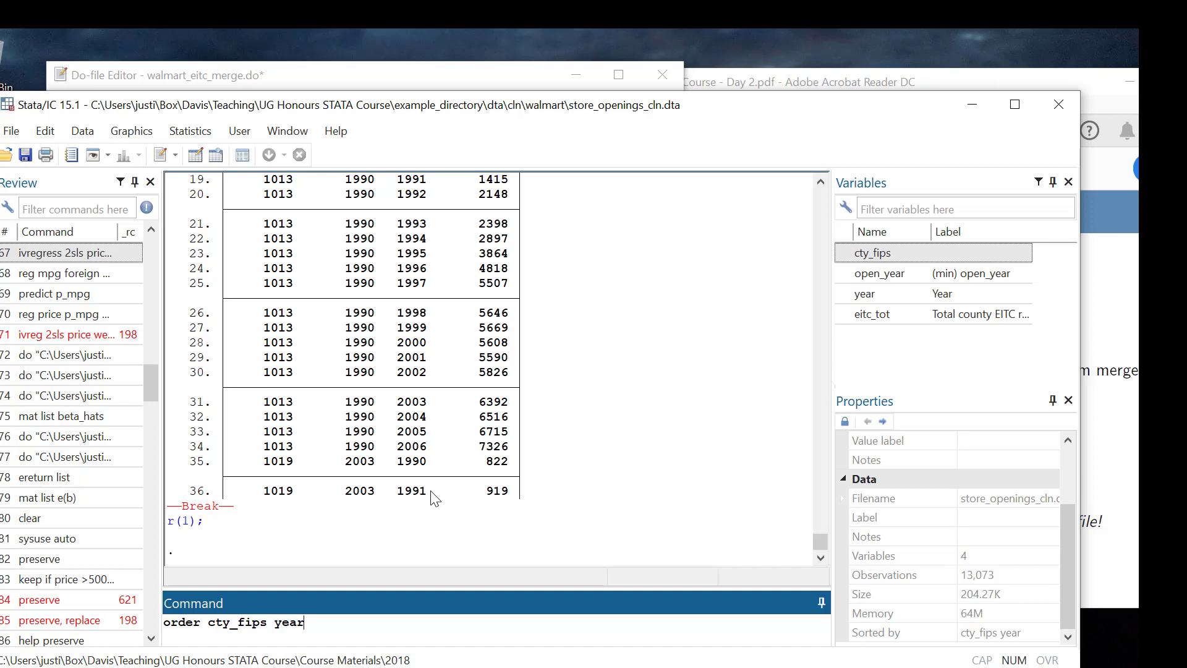
{"action": "key", "text": "Return"}
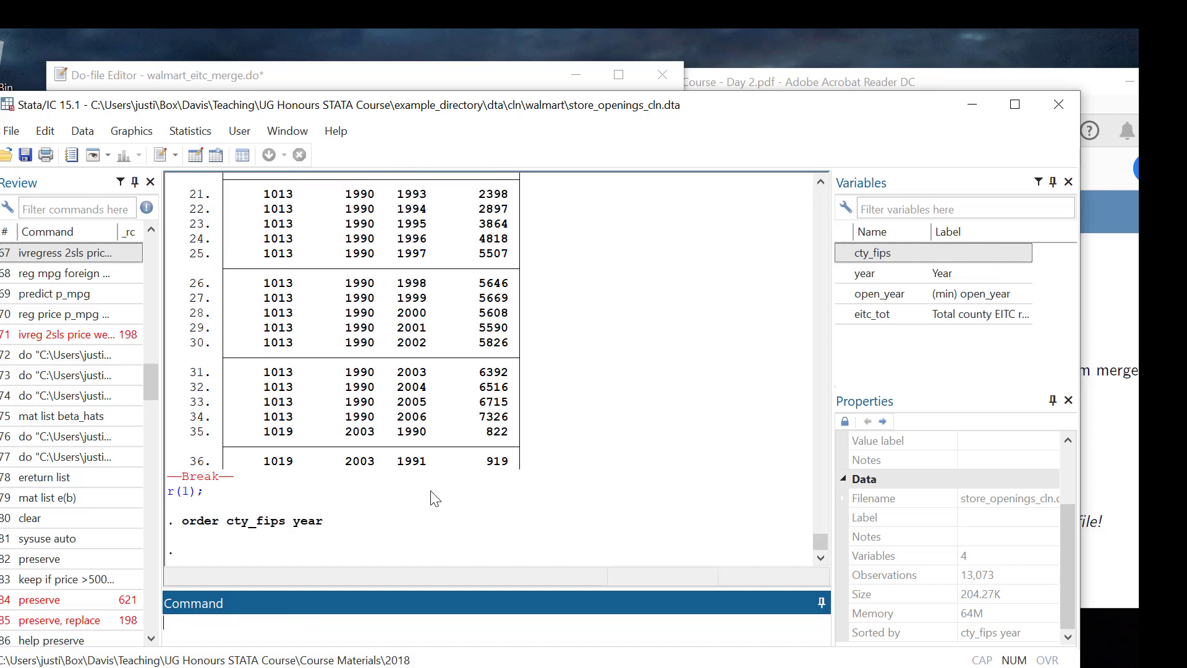
{"action": "type", "text": "list"}
{"action": "key", "text": "Return"}
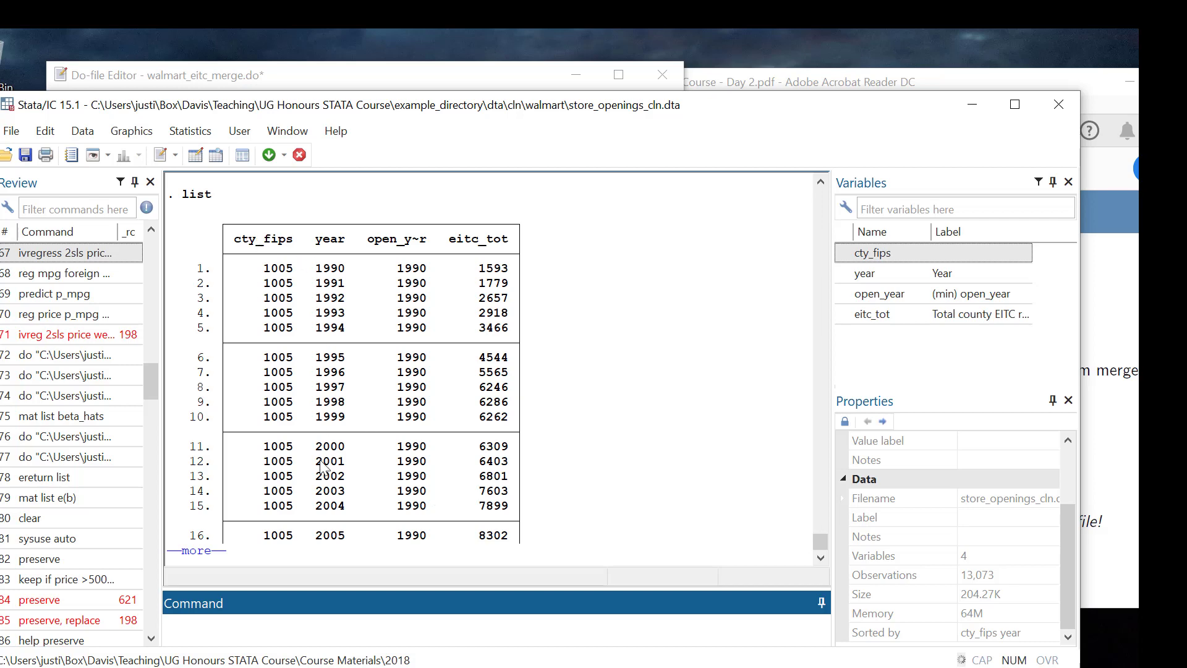
- Examine year, open_year and eitc_tot for the first counties in the reordered listing, and stop the listing
{"action": "left_click", "coordinate": [220, 560]}
{"action": "scroll", "coordinate": [334, 230], "scroll_direction": "up", "scroll_amount": 6}
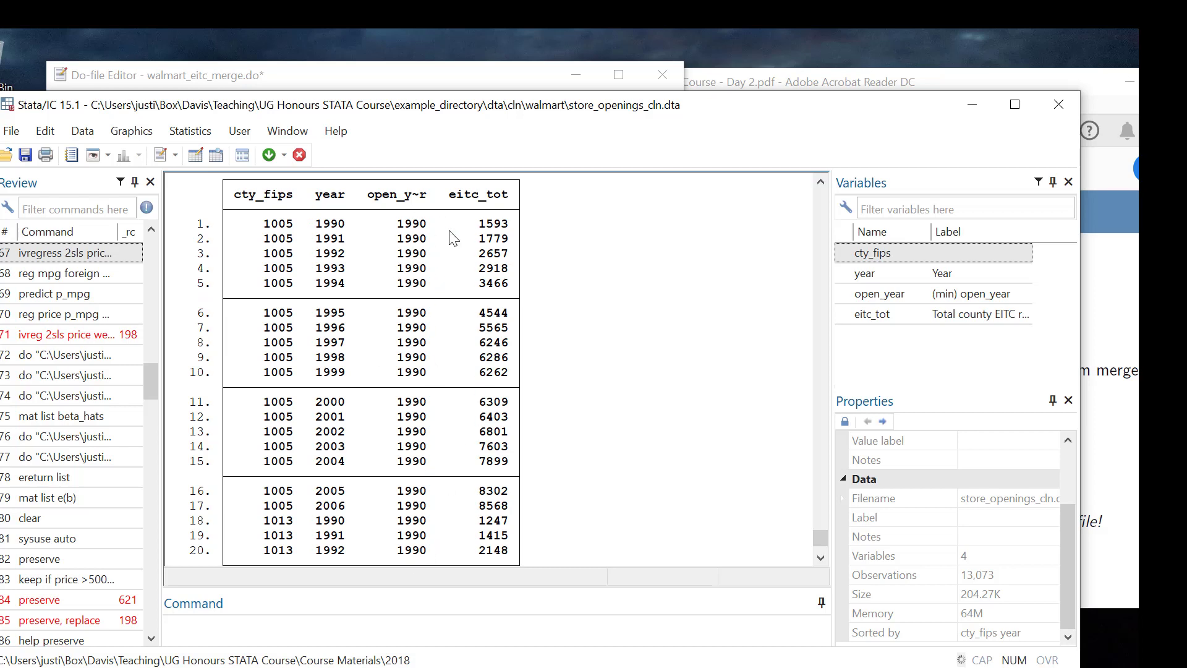
{"action": "scroll", "coordinate": [388, 542], "scroll_direction": "down", "scroll_amount": 7}
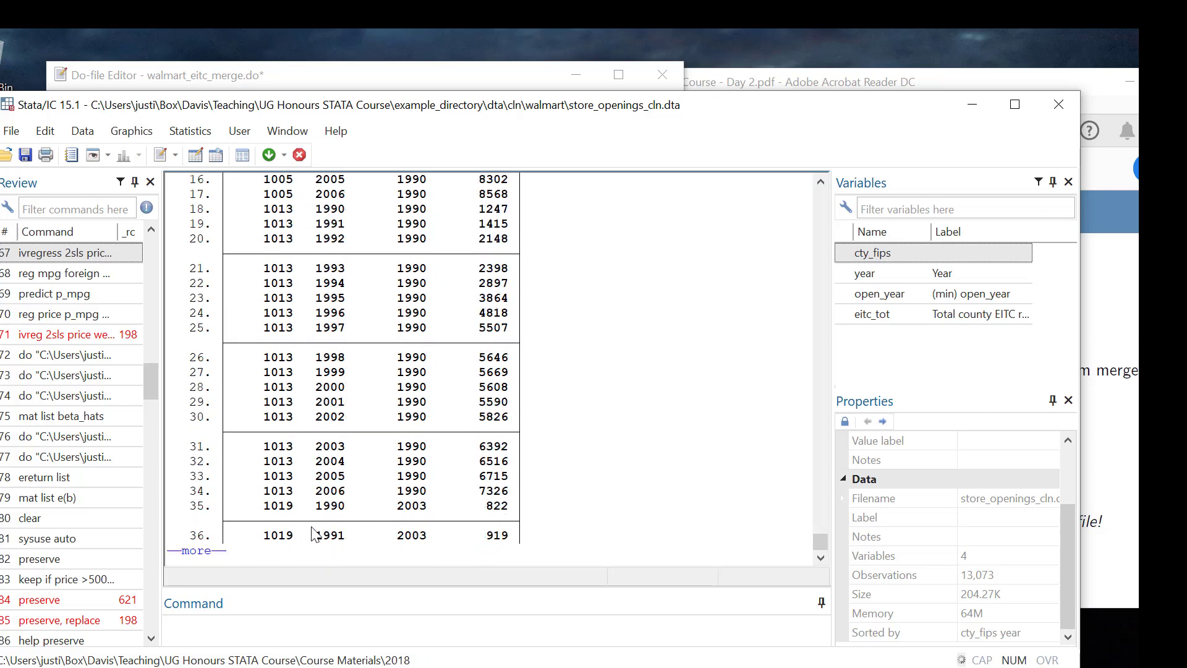
{"action": "scroll", "coordinate": [436, 371], "scroll_direction": "up", "scroll_amount": 8}
{"action": "scroll", "coordinate": [436, 352], "scroll_direction": "down", "scroll_amount": 8}
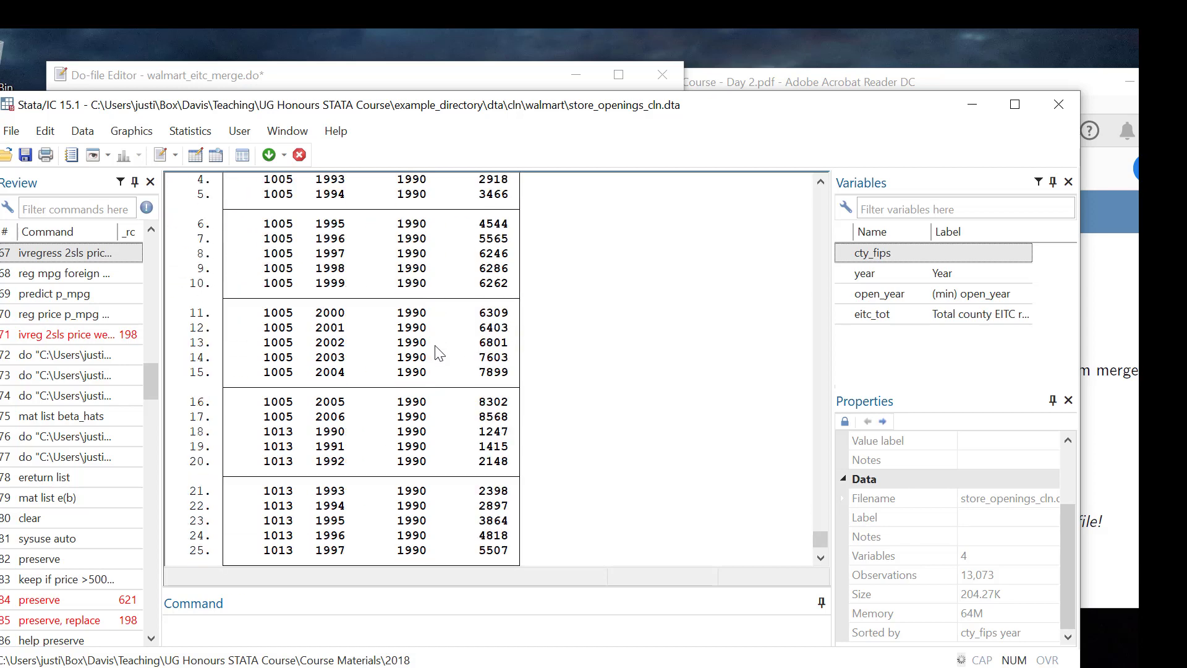
{"action": "scroll", "coordinate": [428, 368], "scroll_direction": "up", "scroll_amount": 8}
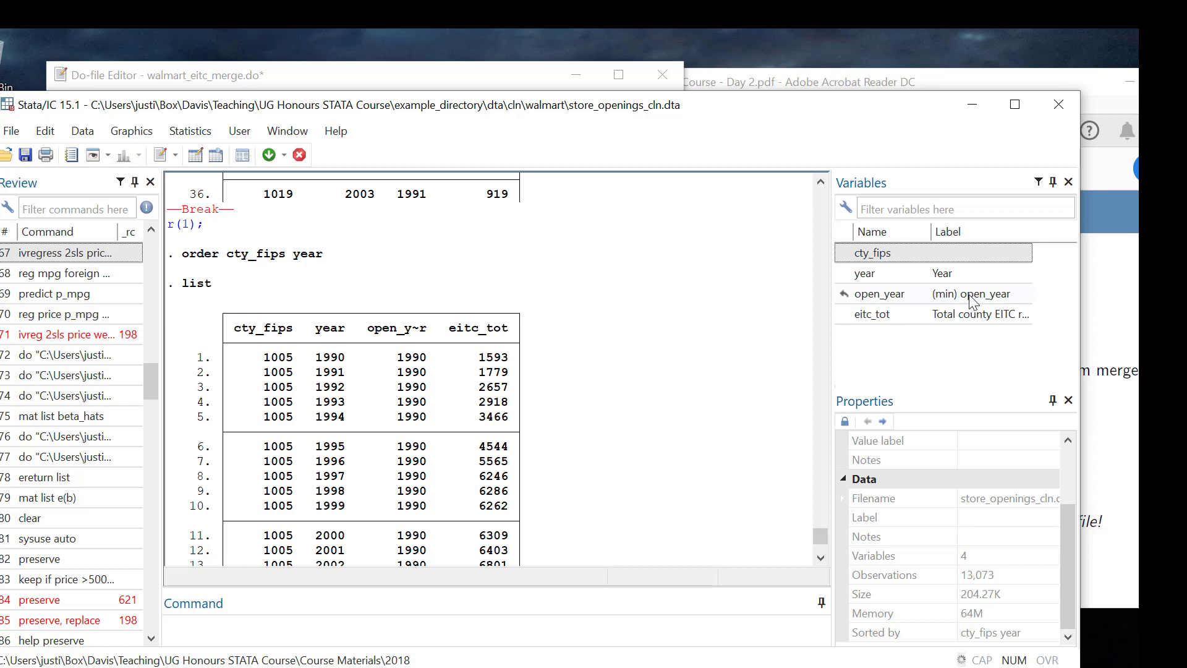
{"action": "scroll", "coordinate": [434, 304], "scroll_direction": "down", "scroll_amount": 2}
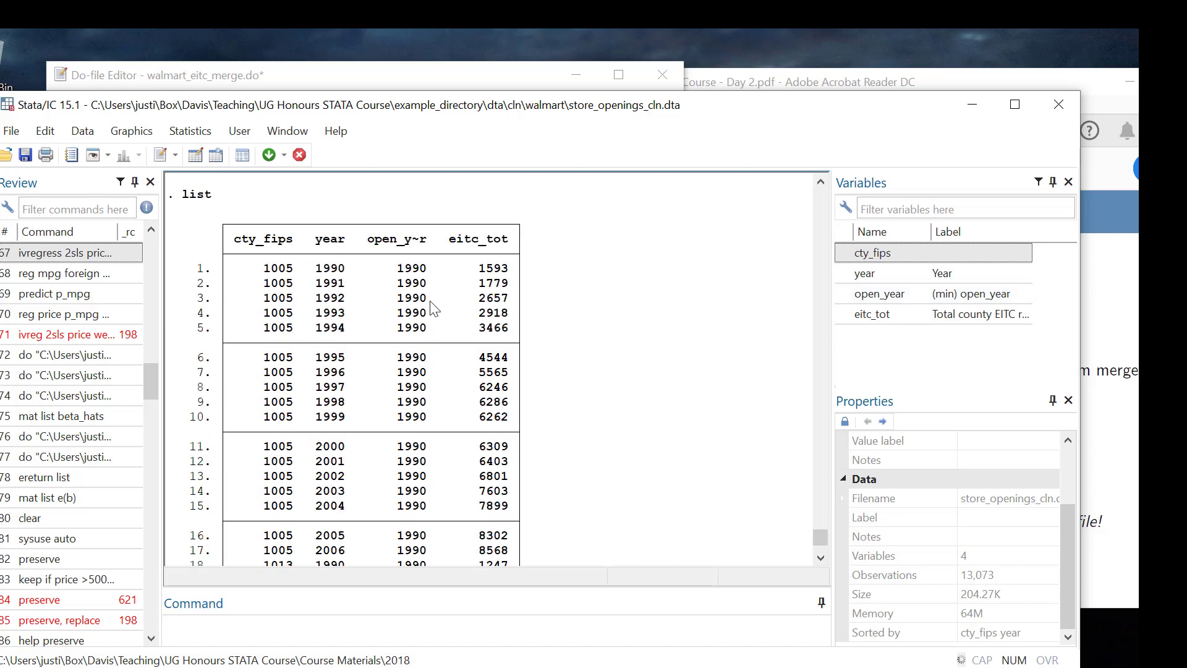
{"action": "scroll", "coordinate": [414, 253], "scroll_direction": "down", "scroll_amount": 2}
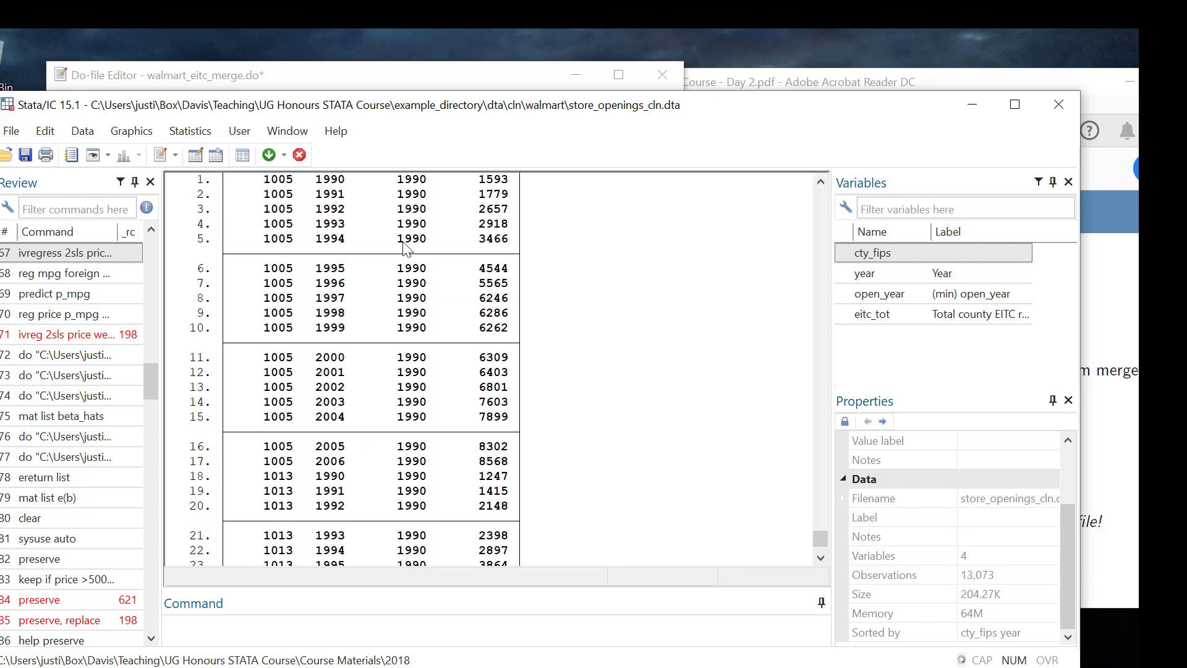
{"action": "scroll", "coordinate": [417, 272], "scroll_direction": "up", "scroll_amount": 2}
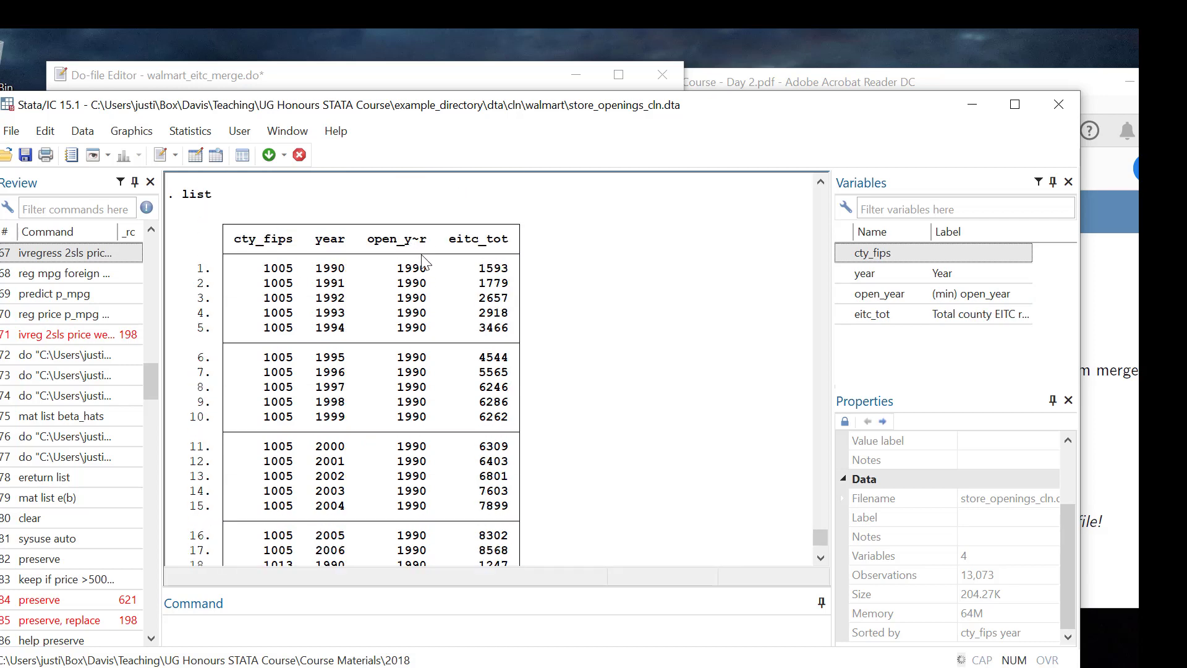
{"action": "scroll", "coordinate": [392, 306], "scroll_direction": "down", "scroll_amount": 3}
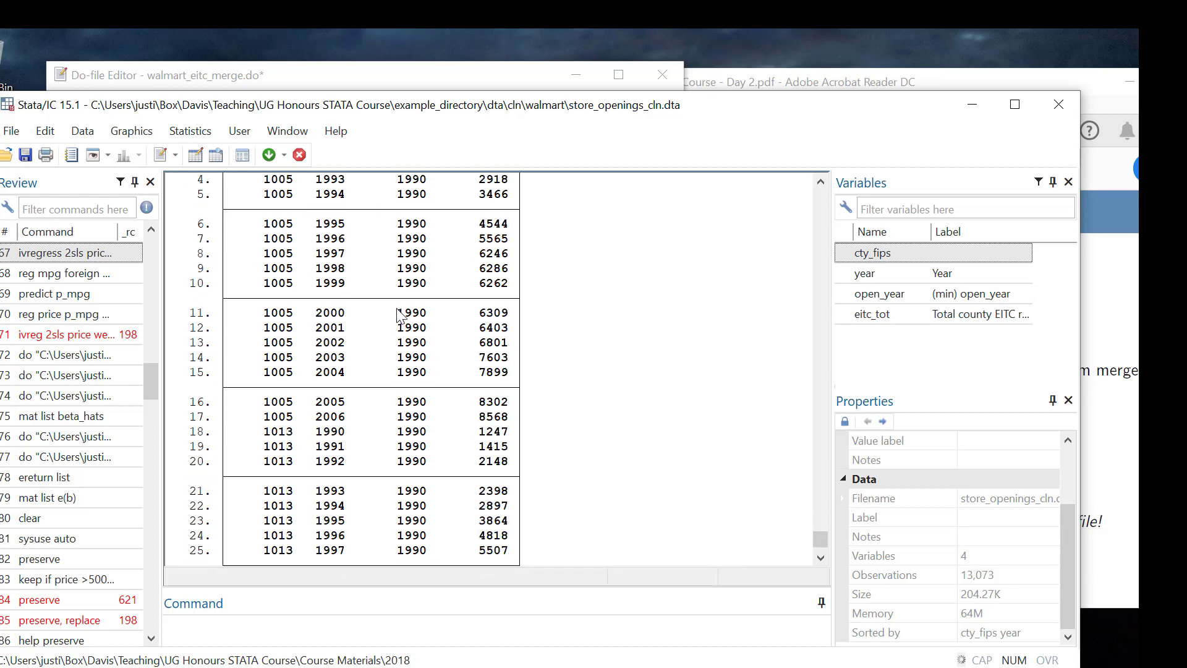
{"action": "right_click", "coordinate": [334, 438]}
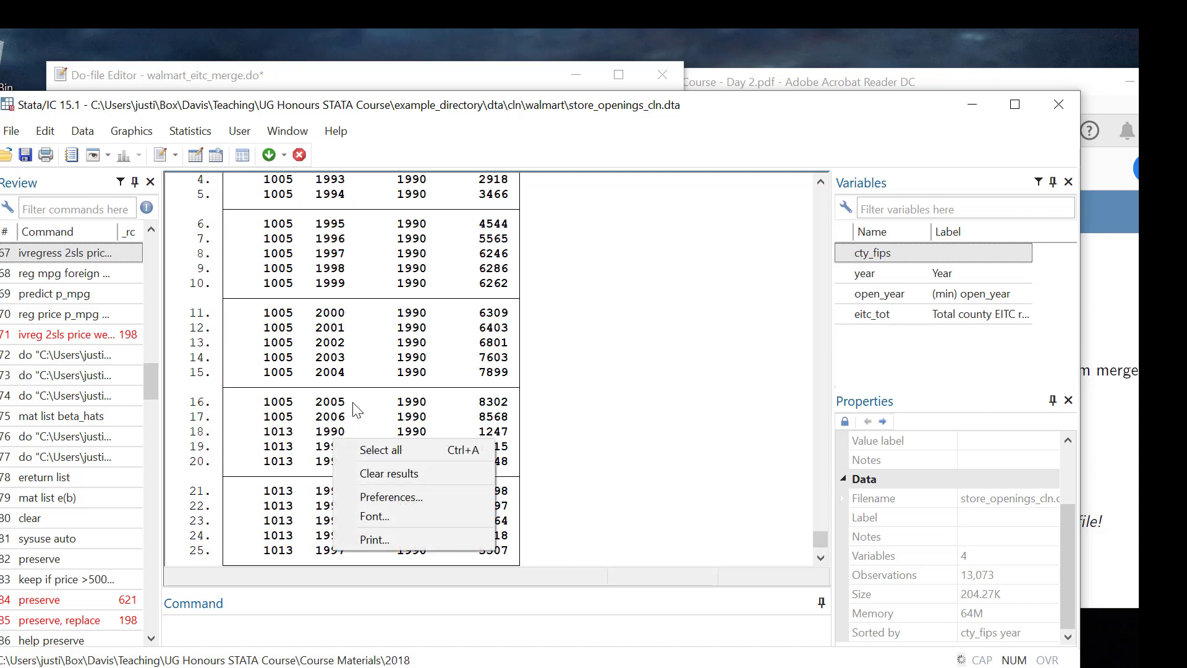
{"action": "left_click", "coordinate": [370, 369]}
{"action": "scroll", "coordinate": [400, 377], "scroll_direction": "up", "scroll_amount": 3}
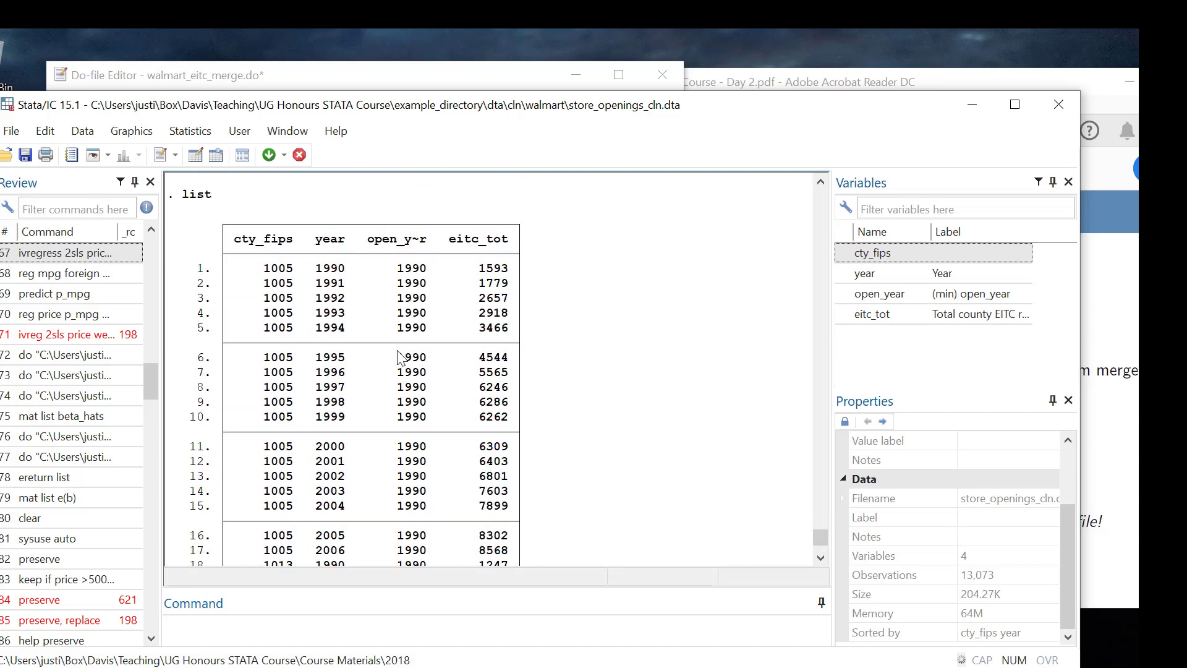
{"action": "scroll", "coordinate": [413, 470], "scroll_direction": "down", "scroll_amount": 6}
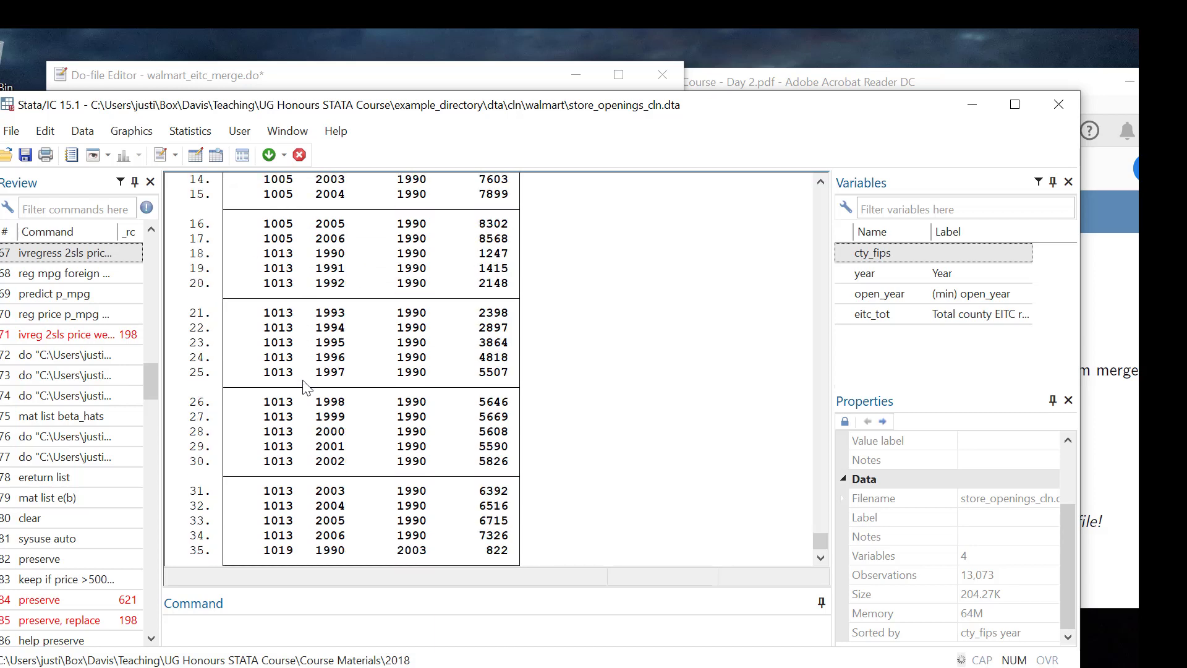
{"action": "scroll", "coordinate": [308, 387], "scroll_direction": "down", "scroll_amount": 1}
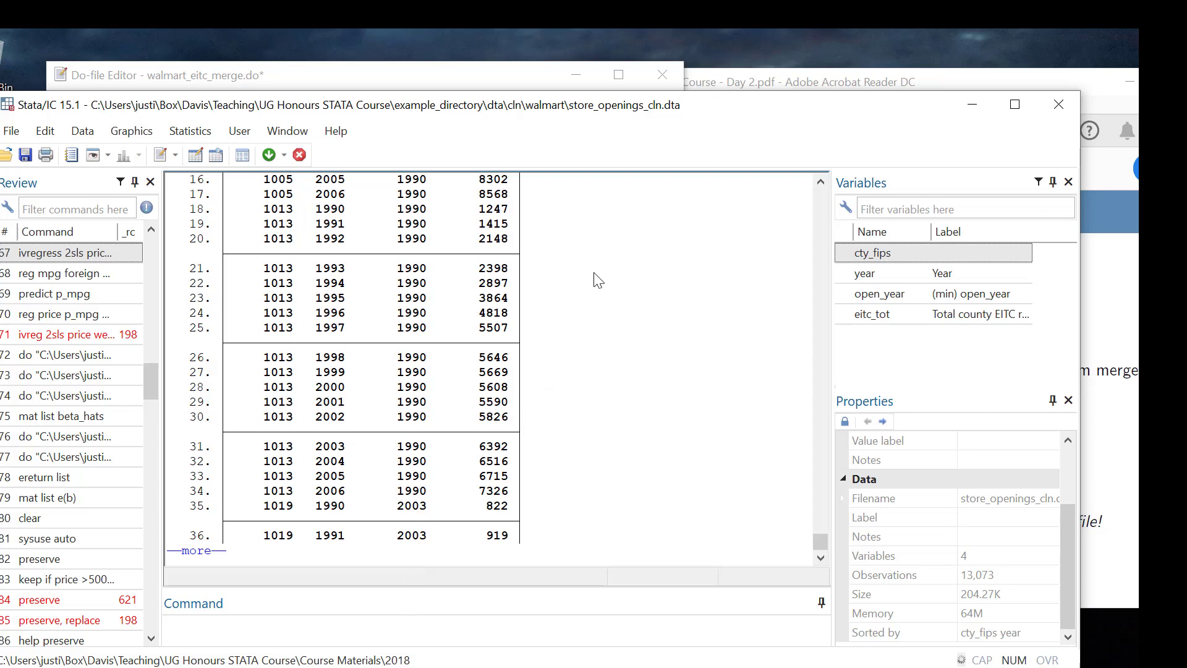
{"action": "key", "text": "q"}
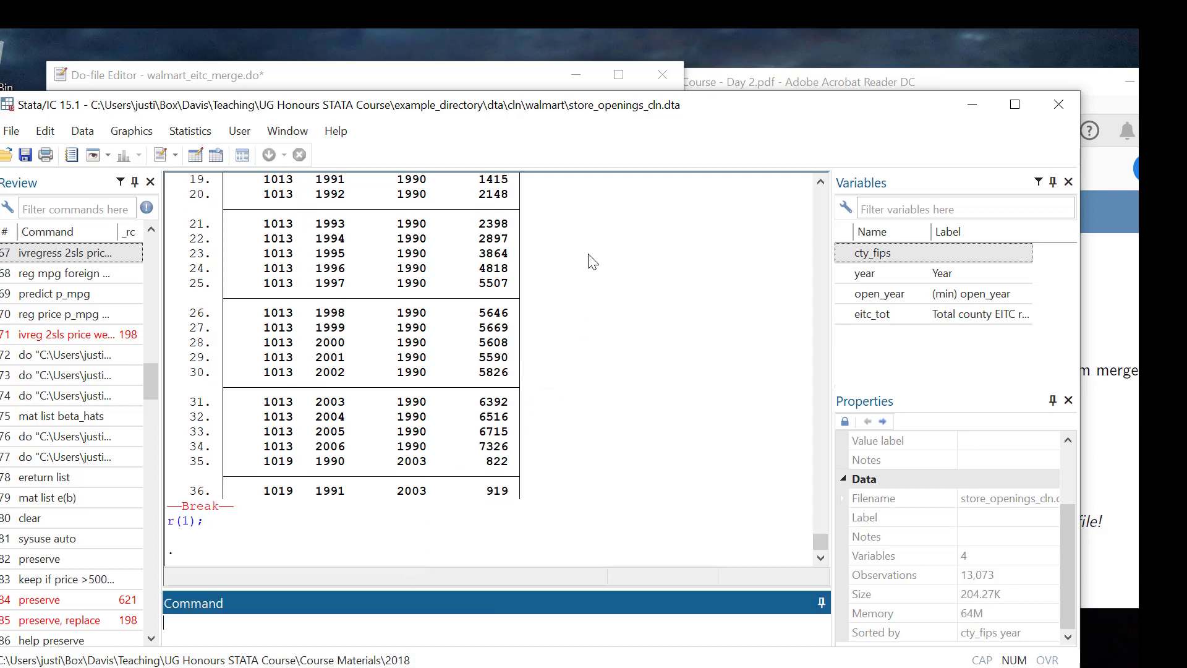
- Check the merging slide in the PDF, switch to walmart_eitc_merge.do and comment out the joinby command line
{"action": "left_click", "coordinate": [1111, 255]}
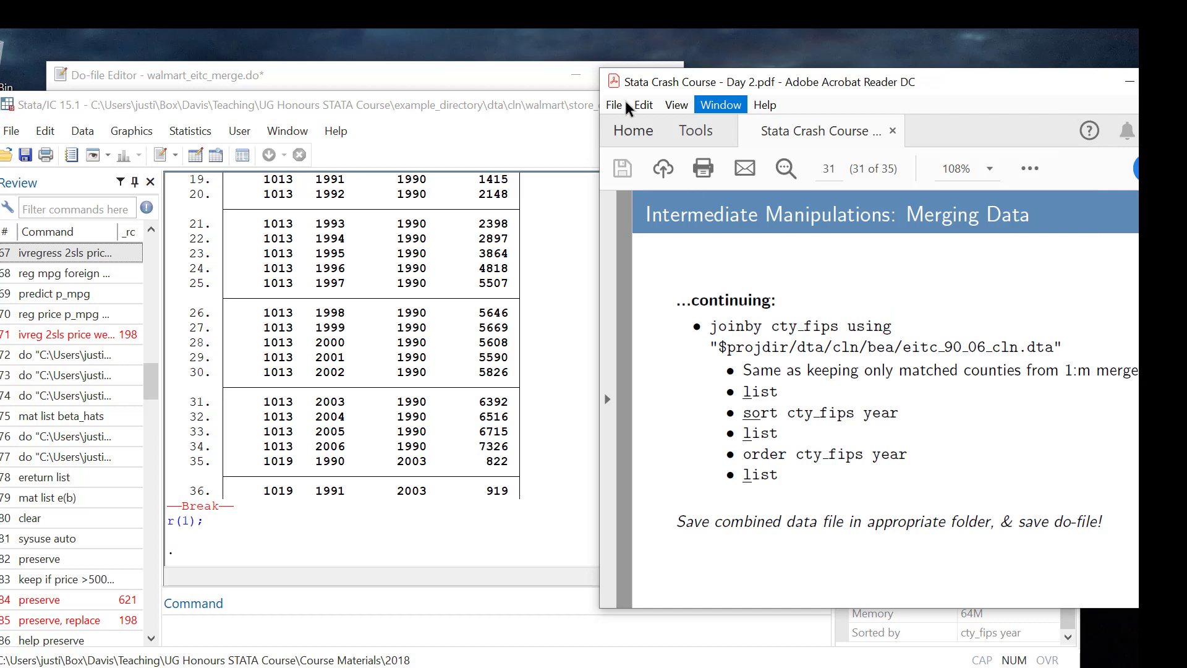
{"action": "left_click", "coordinate": [405, 81]}
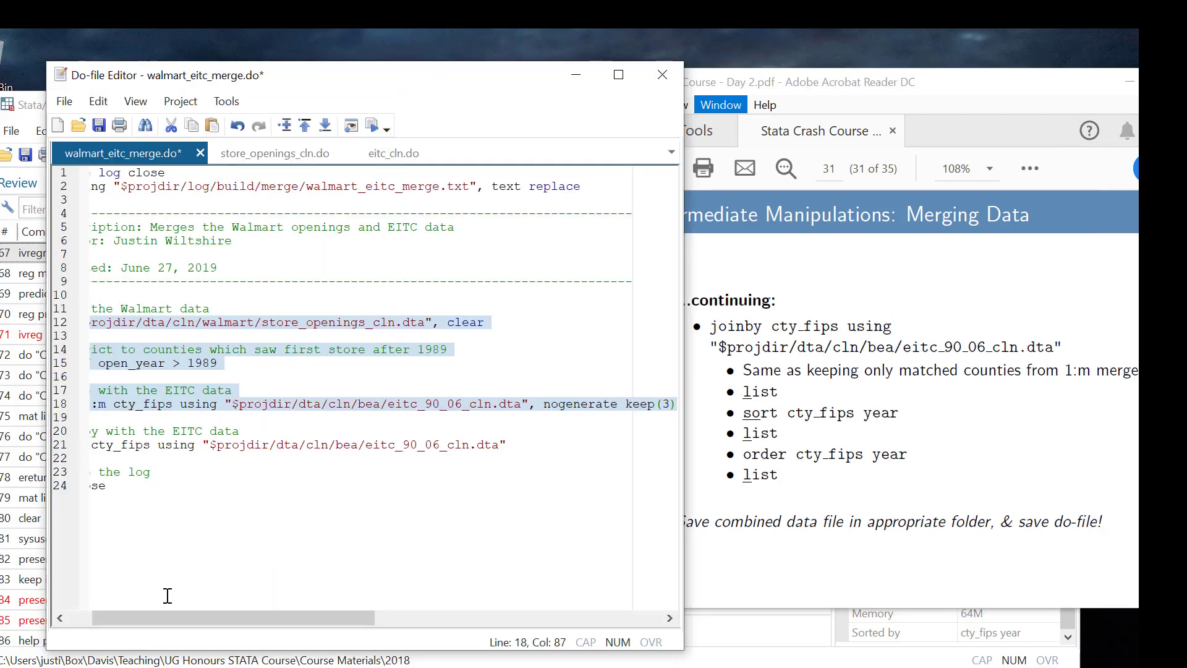
{"action": "left_click_drag", "start_coordinate": [172, 618], "coordinate": [149, 546]}
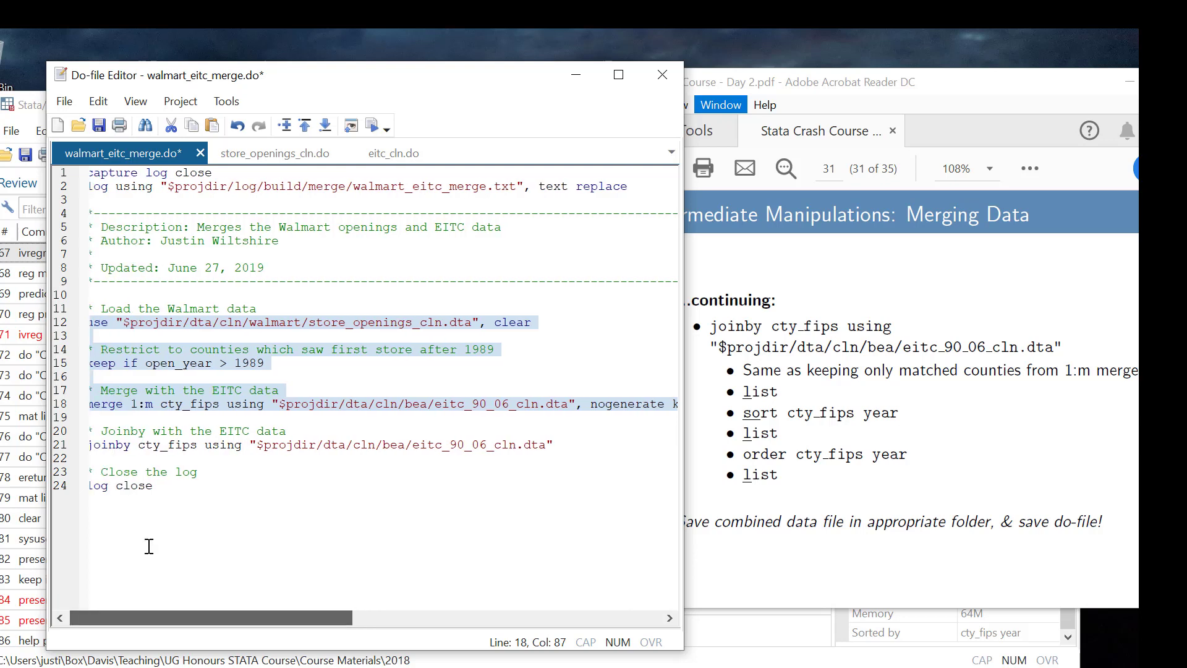
{"action": "left_click", "coordinate": [93, 445]}
{"action": "type", "text": "*"}
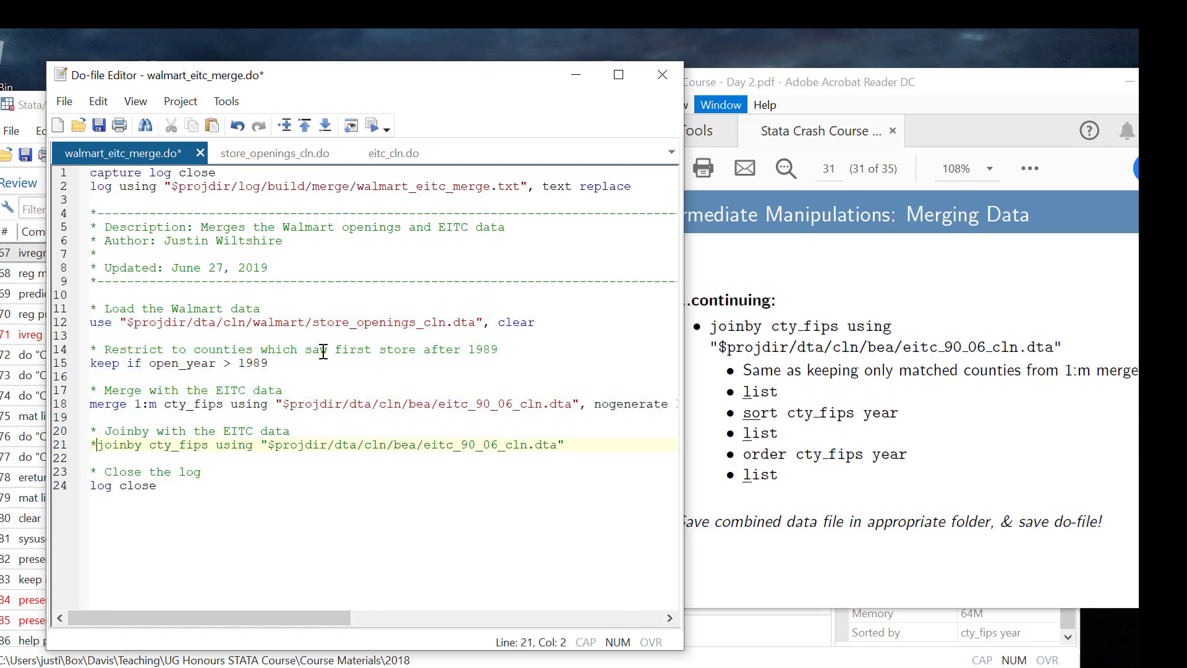
{"action": "key", "text": "Down"}
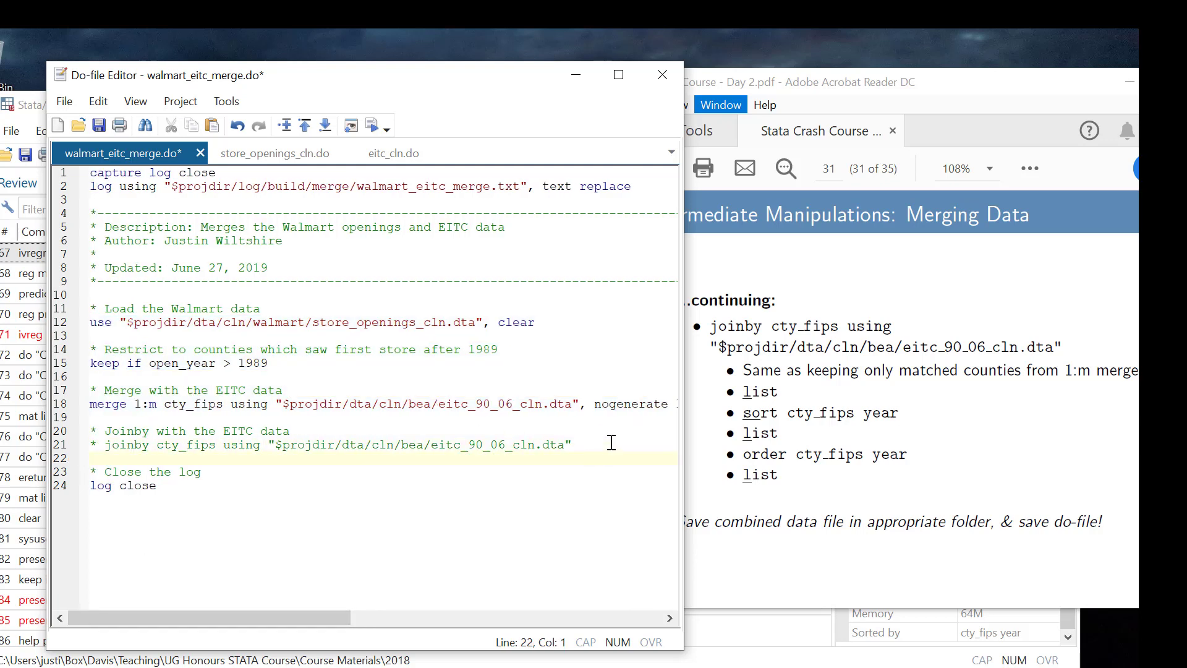
- Add a save command below the commented joinby line with the path "$projdir/dta/cln/bea/eitc_90_06_cln.dta"
{"action": "left_click", "coordinate": [609, 442]}
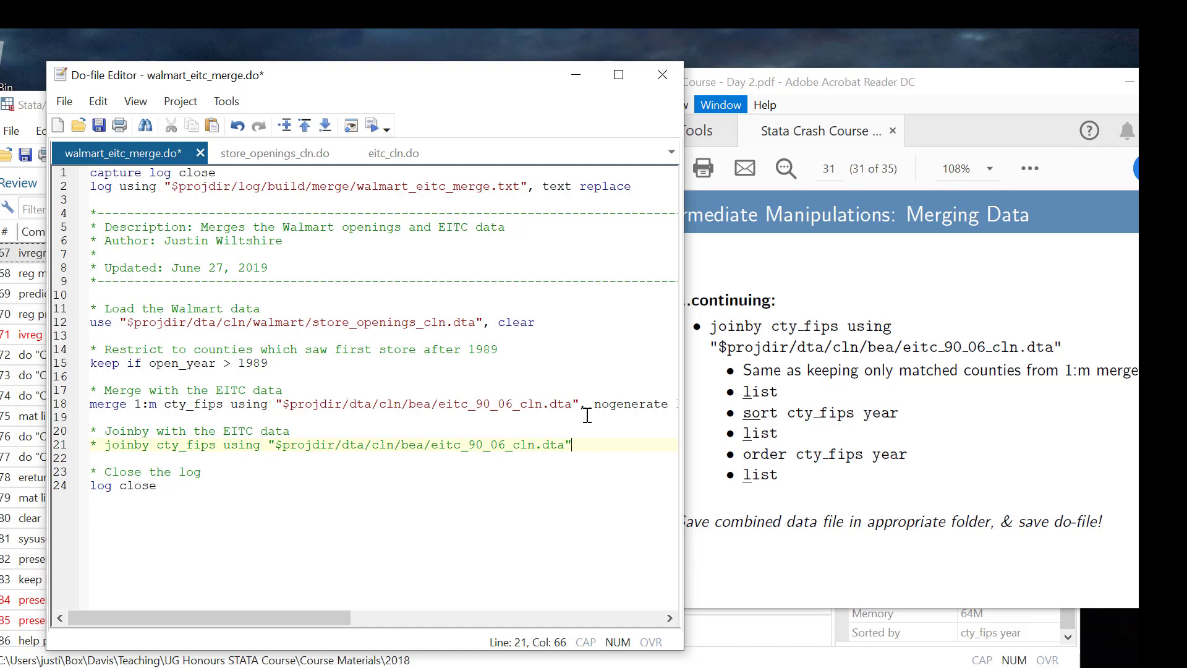
{"action": "key", "text": "Return"}
{"action": "key", "text": "Return"}
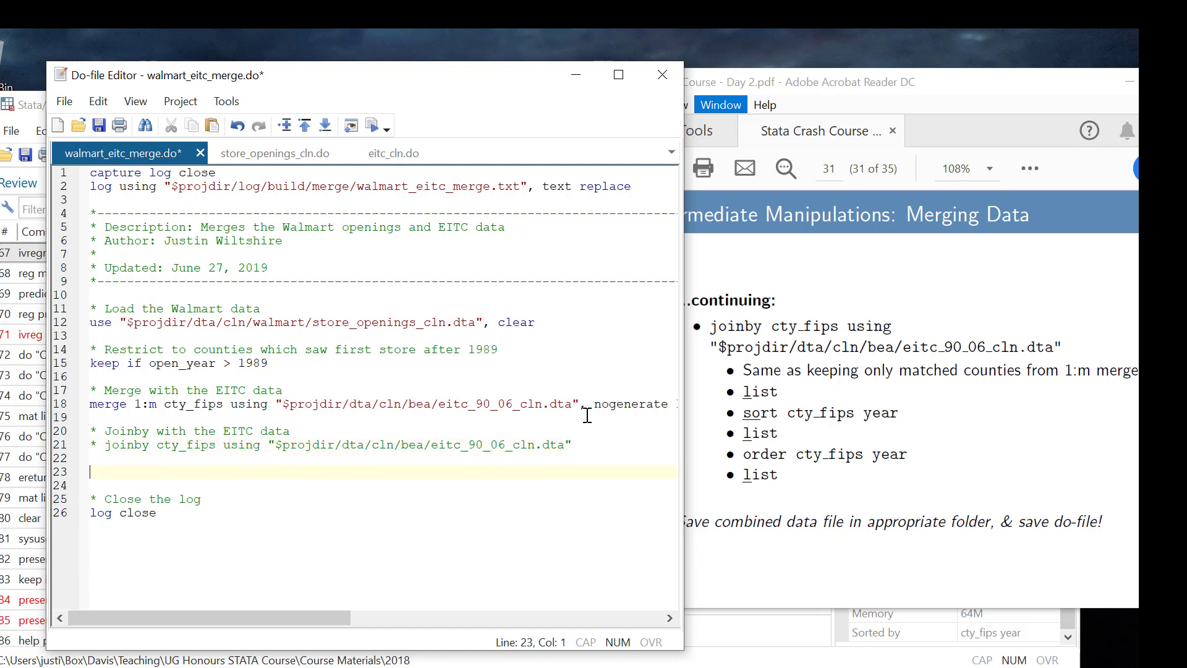
{"action": "type", "text": "save"}
{"action": "type", "text": "\""}
{"action": "type", "text": "$projdir/dta/cln/bea/eitc_90_06_cln.dta\""}
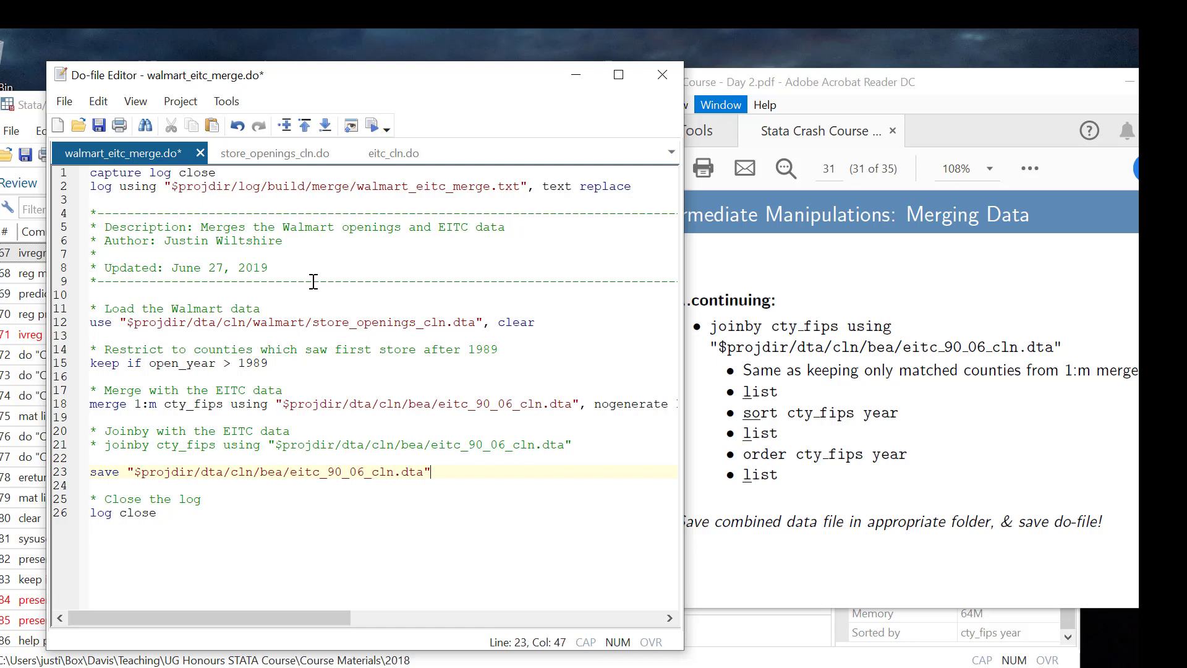
- Replace the cln folder with merge in the save command's path in walmart_eitc_merge.do
{"action": "double_click", "coordinate": [246, 473]}
{"action": "type", "text": "merge"}
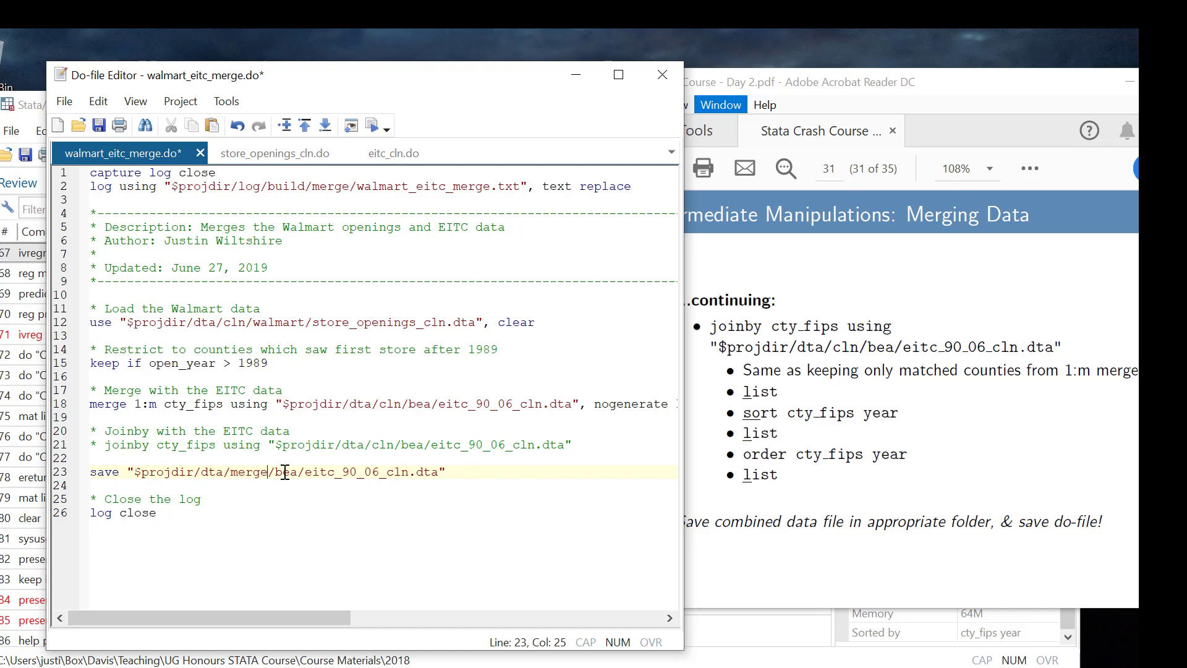
{"action": "double_click", "coordinate": [254, 473]}
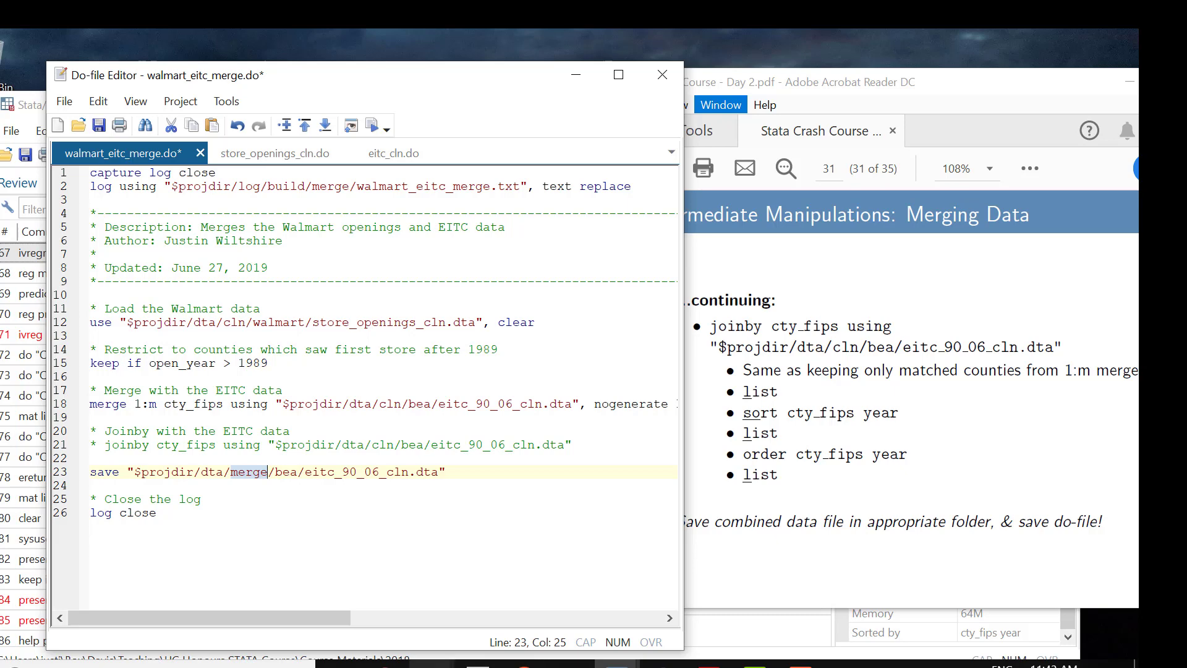
- Switch to File Explorer and open the cln folder inside example_directory's dta folder
{"action": "left_click", "coordinate": [431, 664]}
{"action": "left_click", "coordinate": [260, 609]}
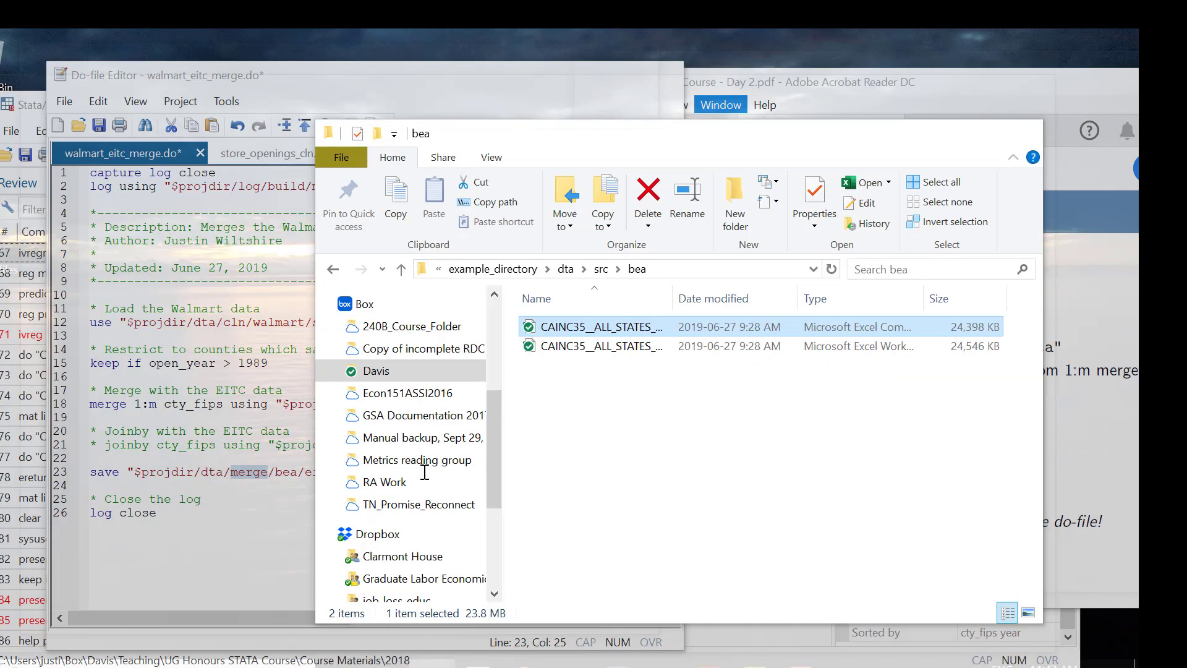
{"action": "left_click", "coordinate": [563, 269]}
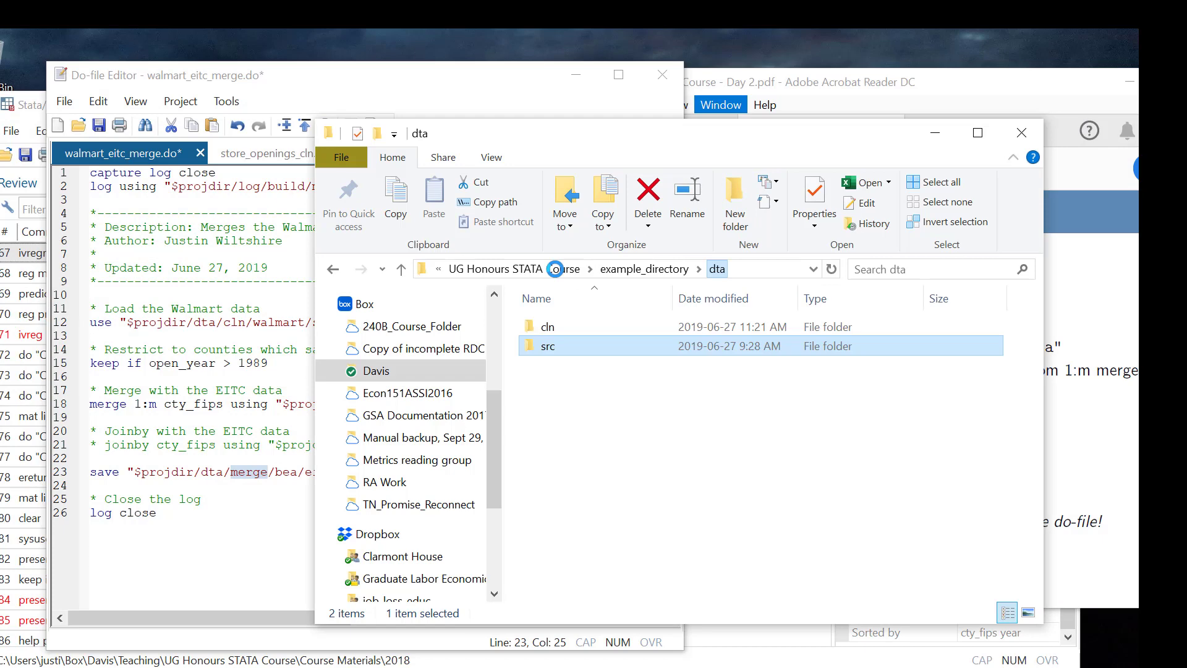
{"action": "double_click", "coordinate": [554, 330]}
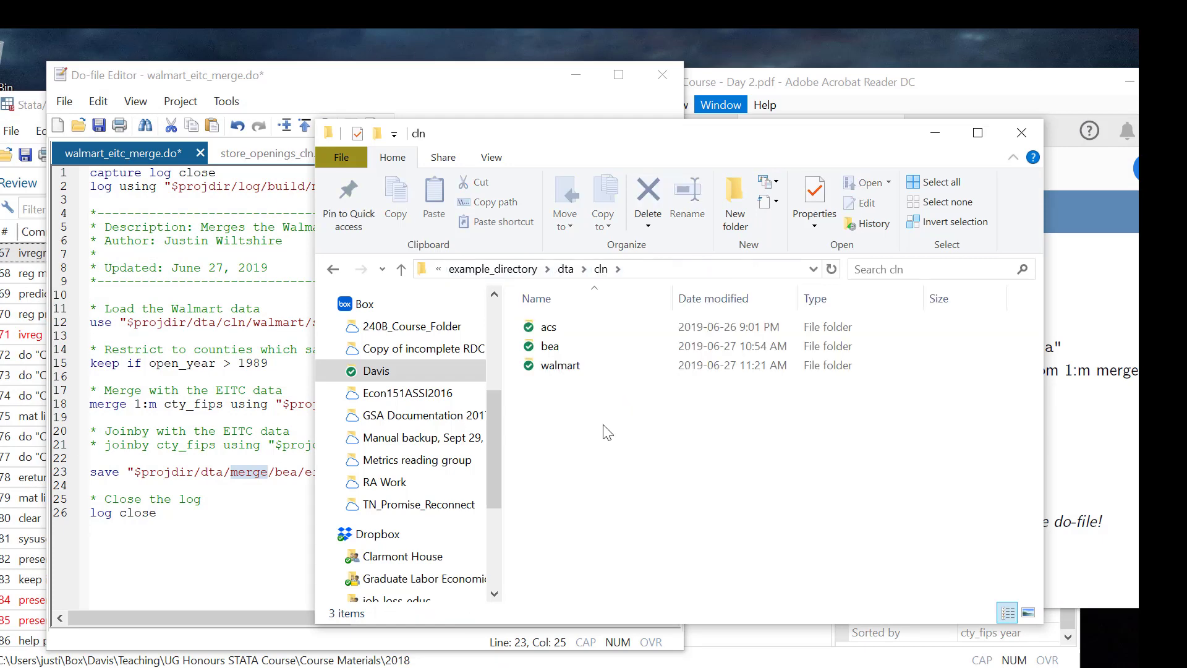
- Create a new folder named merged inside the cln folder
{"action": "right_click", "coordinate": [554, 405]}
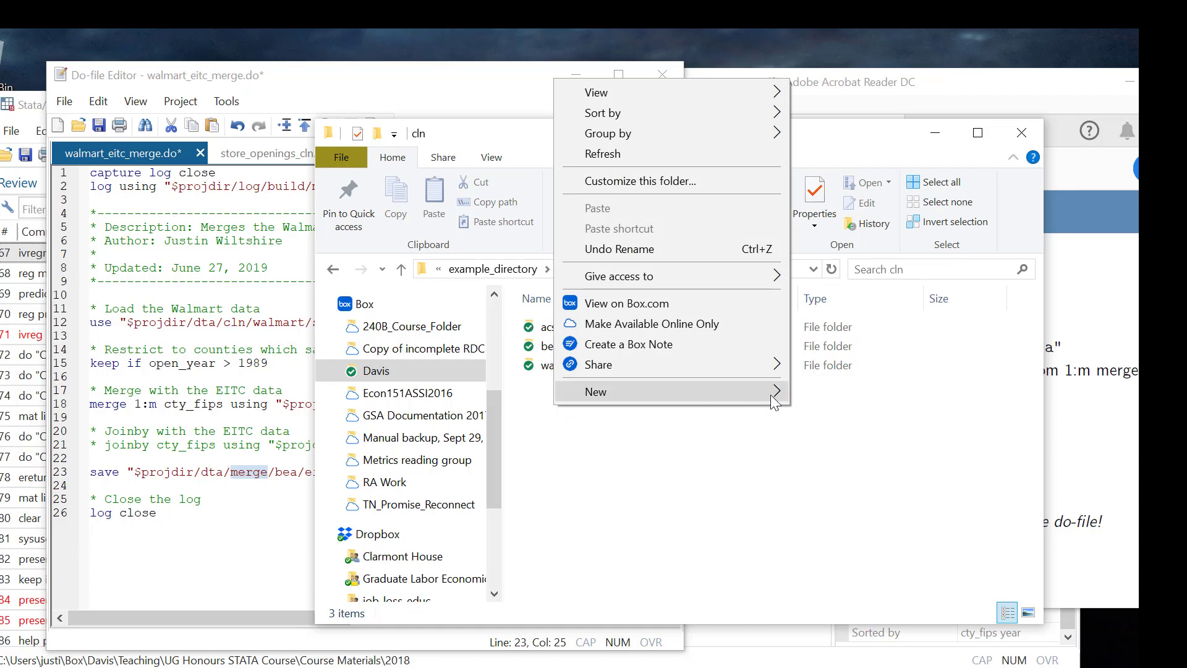
{"action": "key", "text": "Escape"}
{"action": "right_click", "coordinate": [592, 420]}
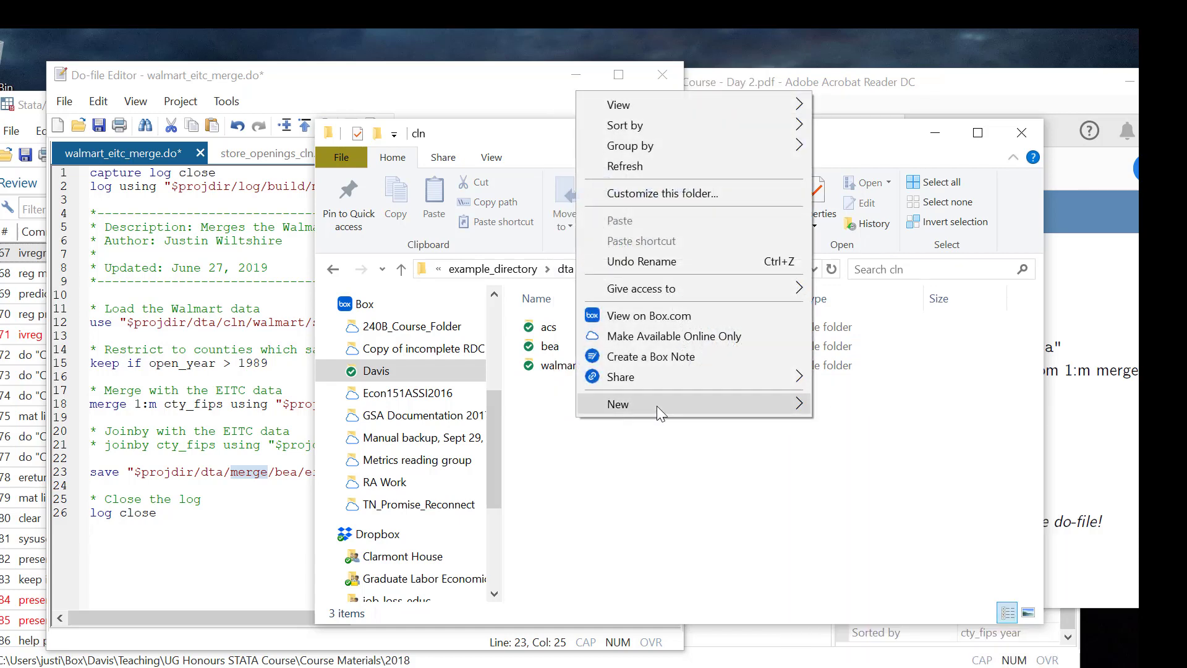
{"action": "mouse_move", "coordinate": [656, 406]}
{"action": "left_click", "coordinate": [832, 406]}
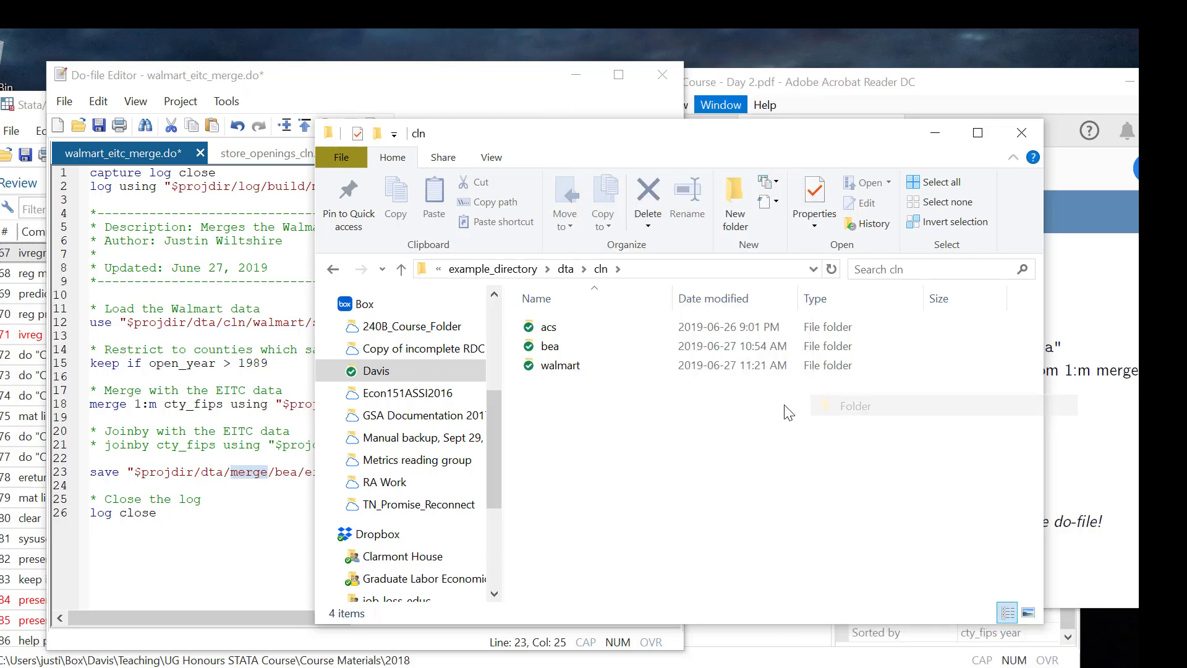
{"action": "type", "text": "merge"}
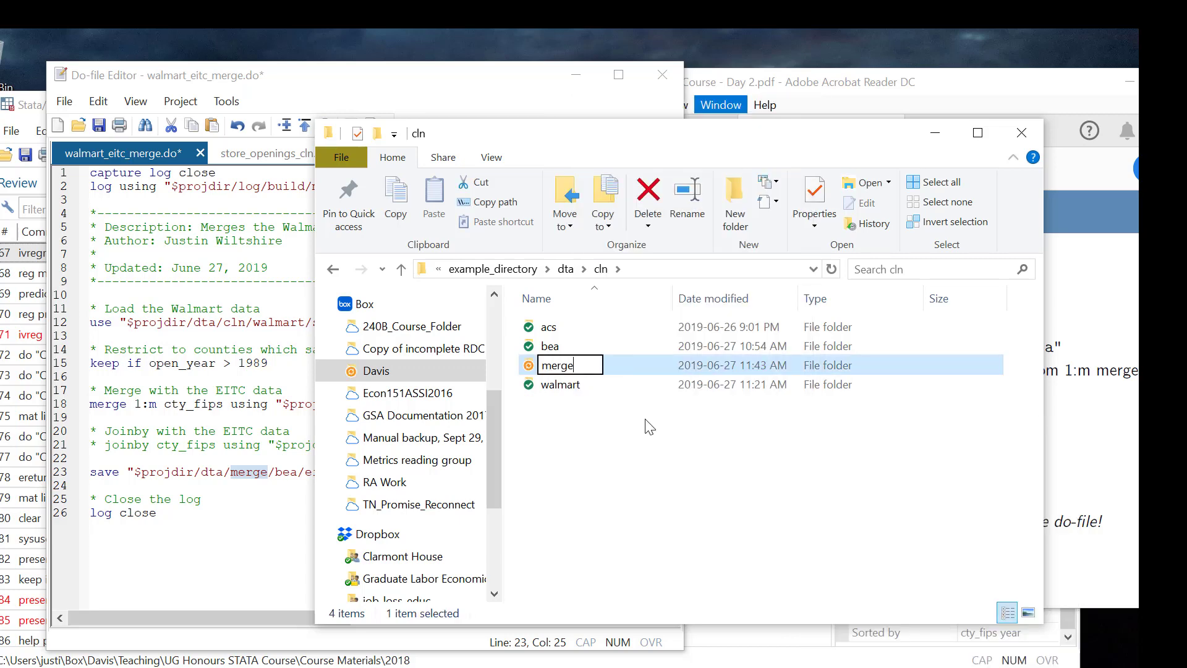
{"action": "type", "text": "d"}
{"action": "key", "text": "Return"}
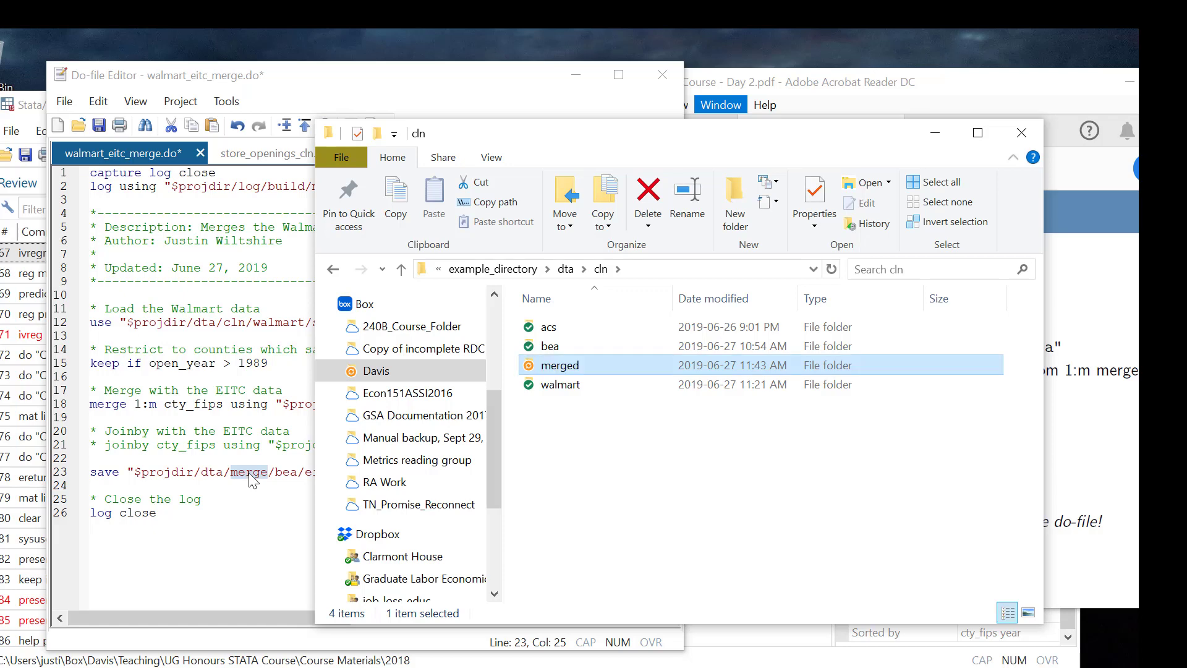
- Return to walmart_eitc_merge.do and change the save command's folder path to "$projdir/dta/cln/merged/"
{"action": "left_click", "coordinate": [251, 479]}
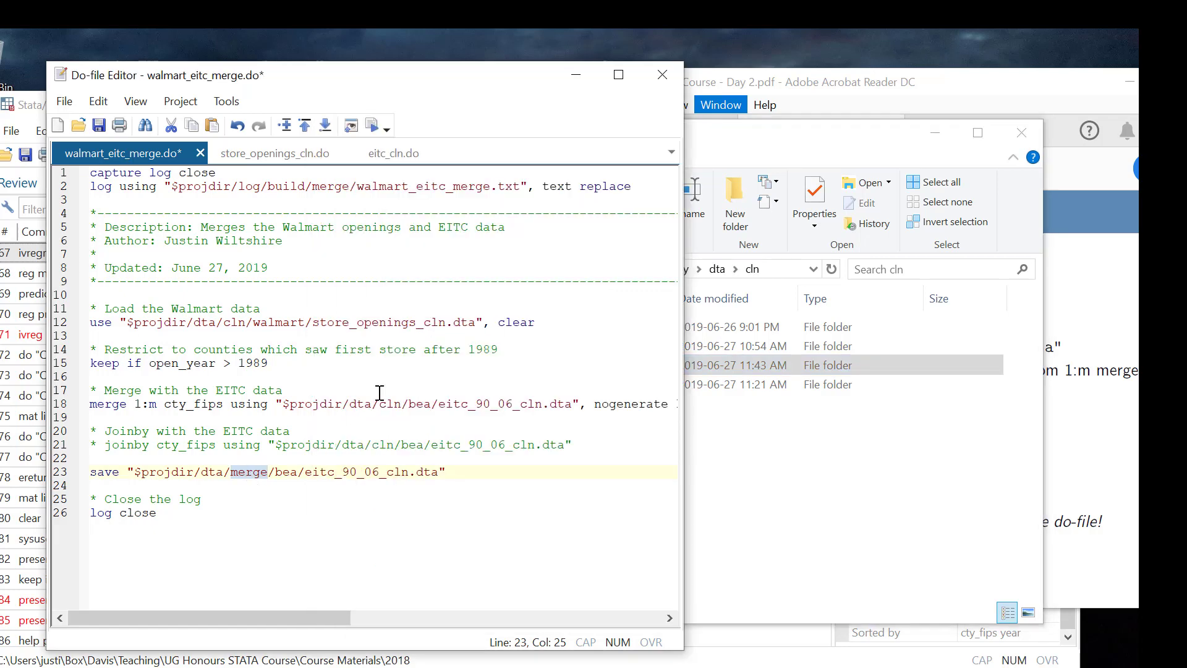
{"action": "type", "text": "cln/merged"}
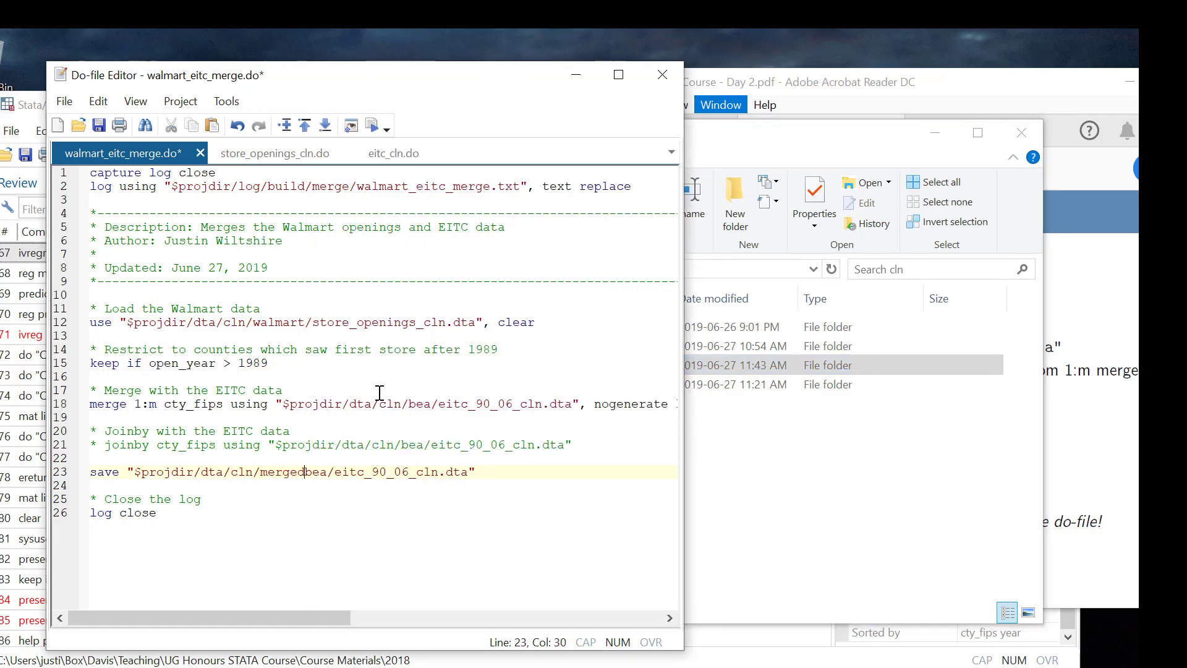
{"action": "key", "text": "Delete"}
{"action": "key", "text": "Delete"}
{"action": "key", "text": "Delete"}
{"action": "key", "text": "Delete"}
{"action": "key", "text": "Delete"}
{"action": "type", "text": "/"}
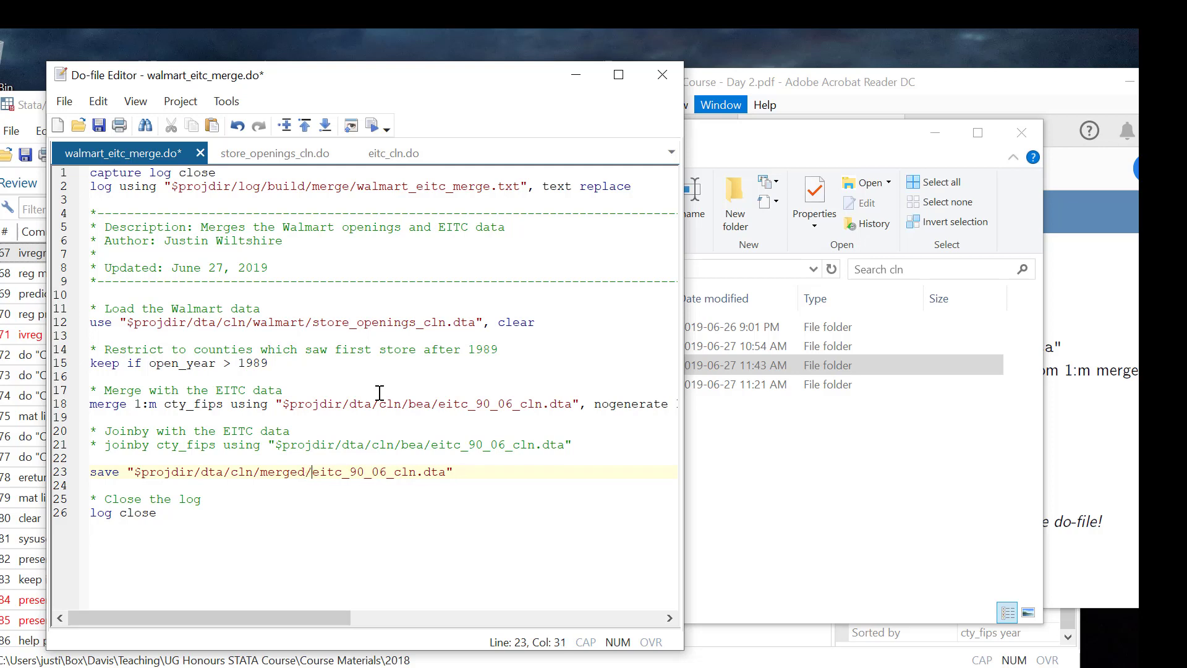
- Set the save command's output file name to walmart_eitc_merge.dta and add the replace option
{"action": "left_click_drag", "start_coordinate": [416, 473], "coordinate": [312, 473]}
{"action": "type", "text": "walmart_eitc"}
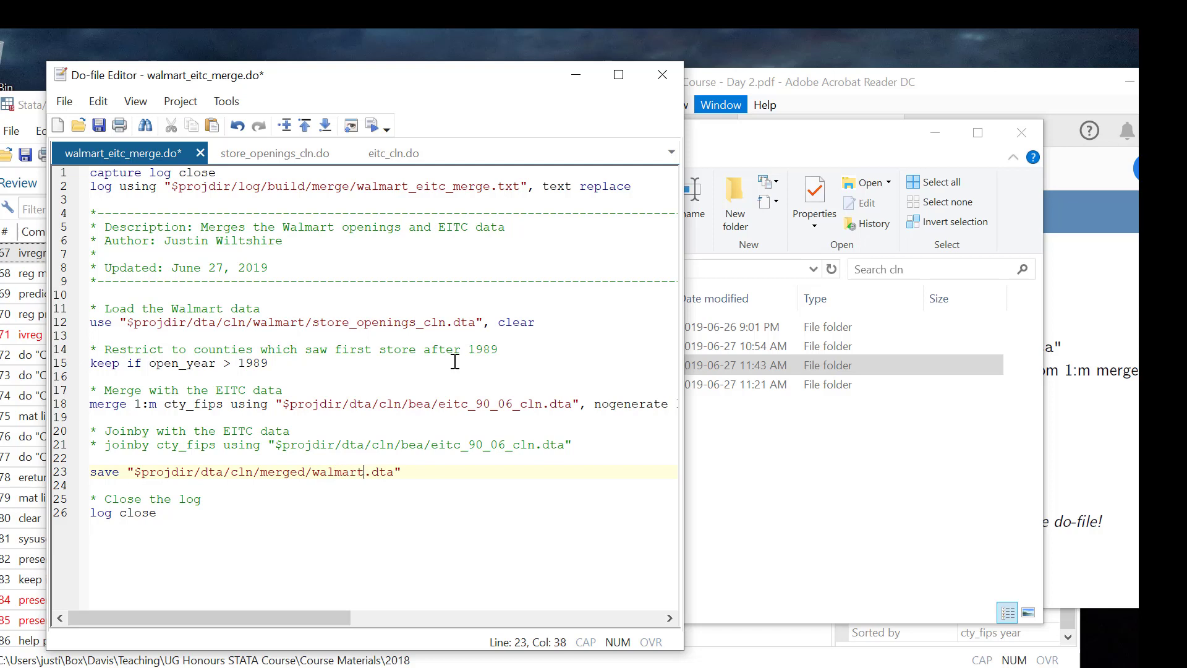
{"action": "type", "text": "_merge.dta\", replace"}
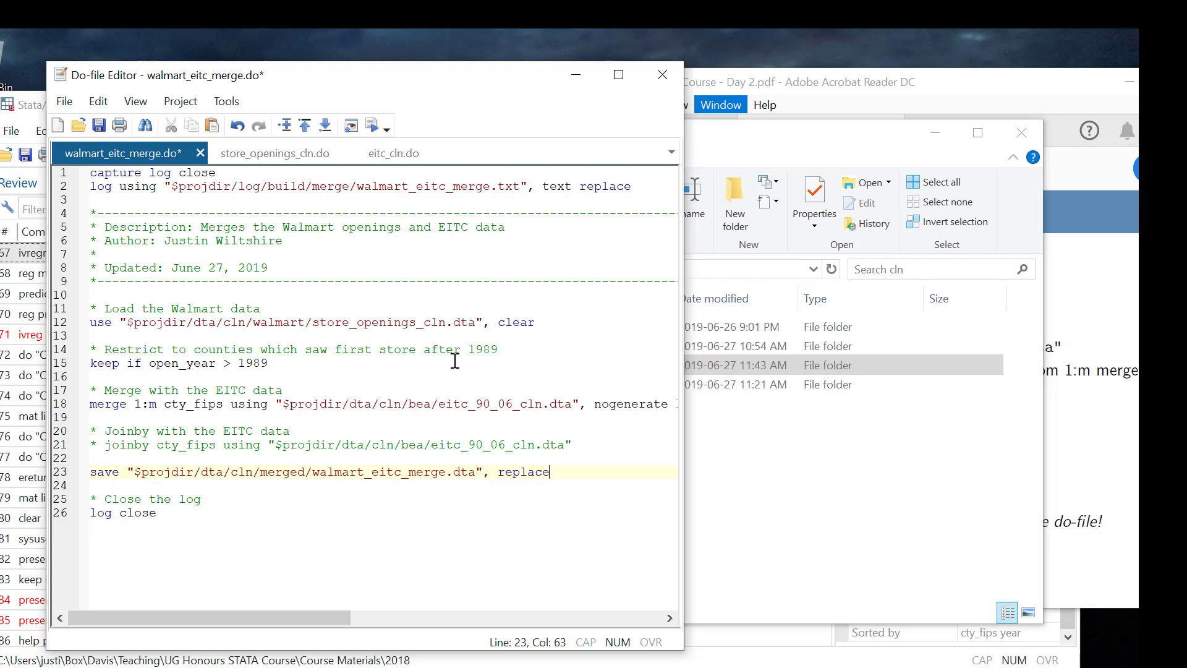
- Run the save command line on its own, and run the complete walmart_eitc_merge.do with the file saved
{"action": "key", "text": "shift+Left"}
{"action": "left_click", "coordinate": [372, 126]}
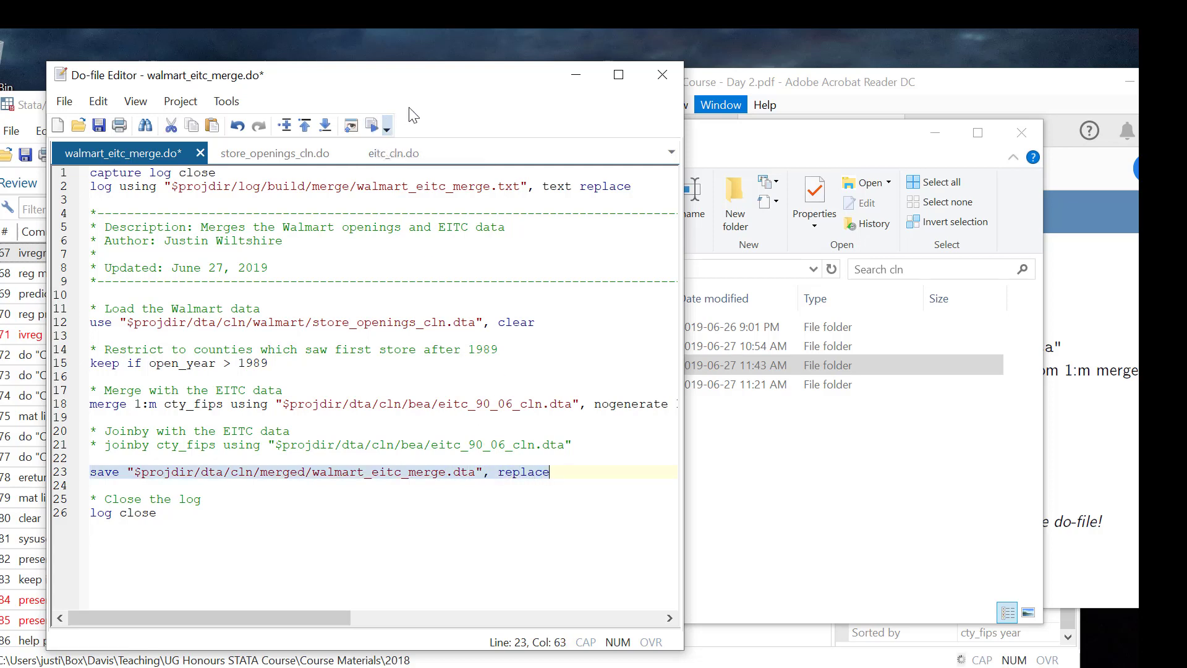
{"action": "left_click_drag", "start_coordinate": [436, 87], "coordinate": [660, 96]}
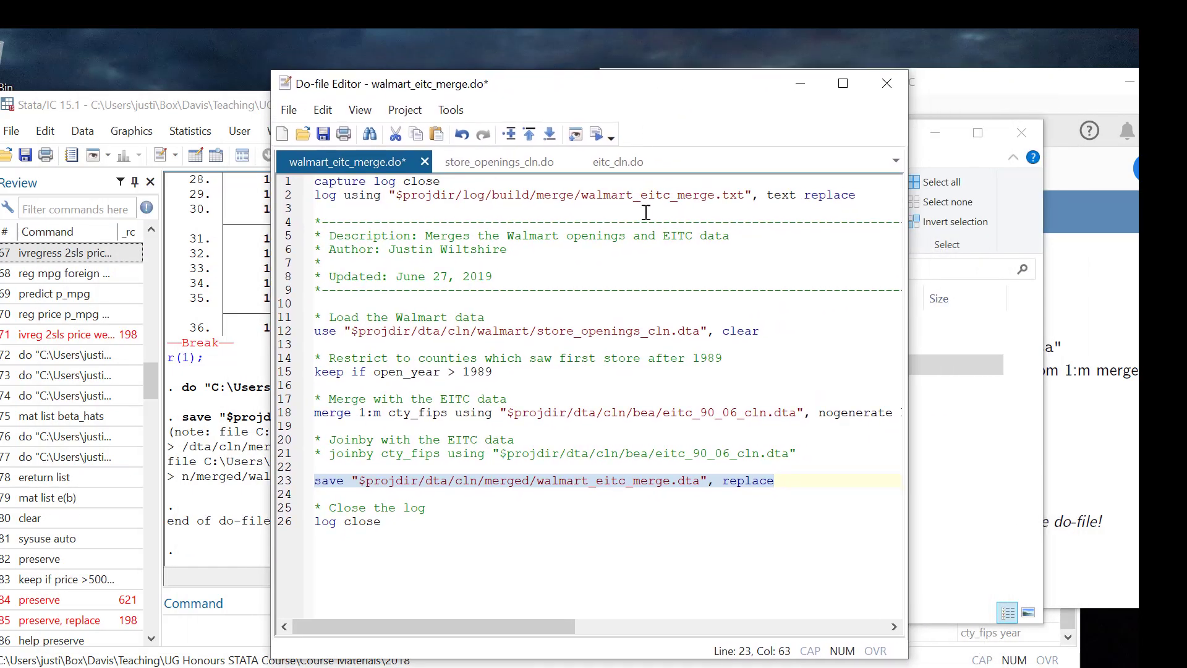
{"action": "left_click", "coordinate": [398, 549]}
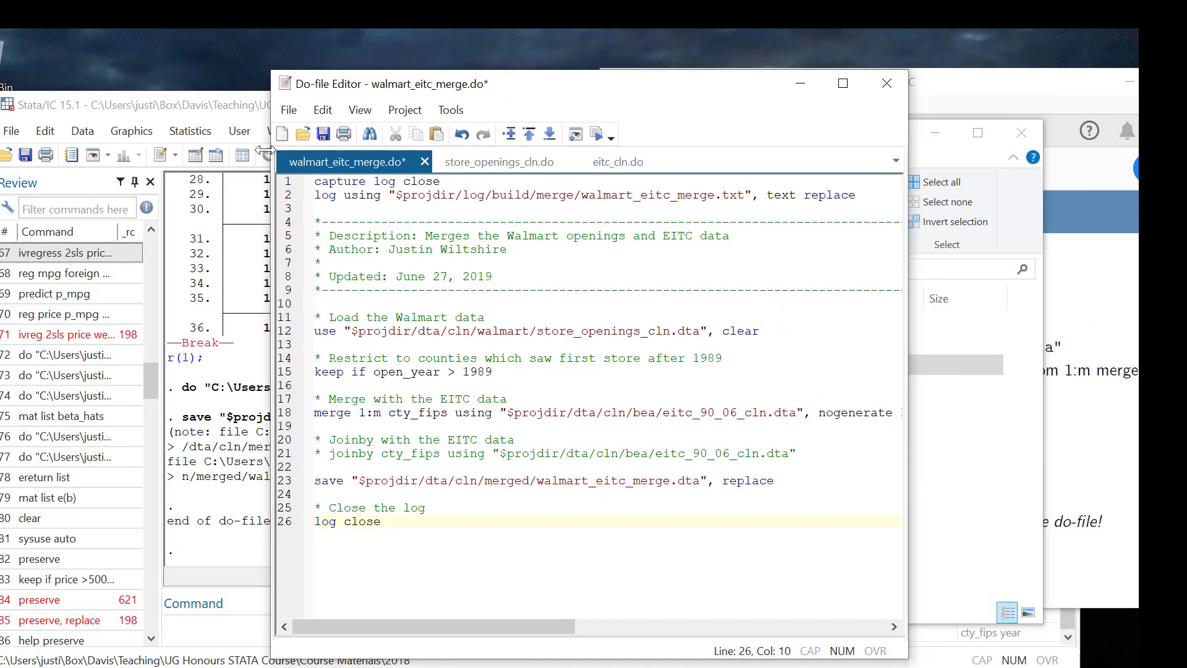
{"action": "left_click", "coordinate": [596, 133]}
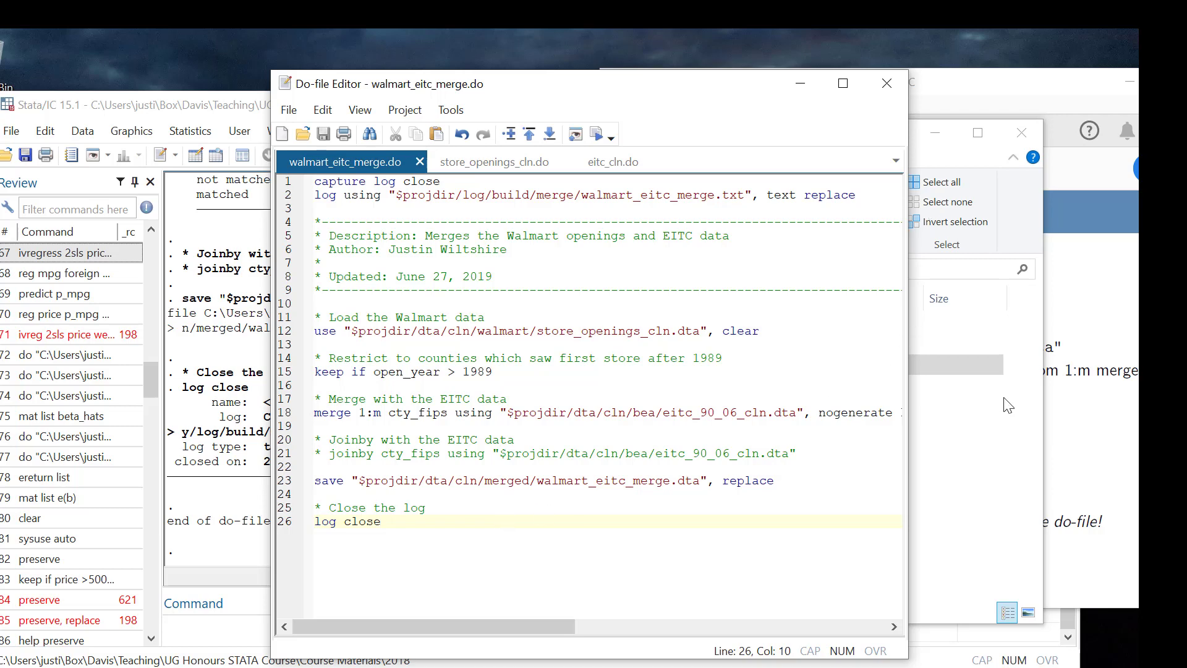
- Switch to the Day 2 course PDF and review the Merging Data and Exercise 7 slides through to the End of Day 2 slide
{"action": "left_click", "coordinate": [1081, 304]}
{"action": "key", "text": "Right"}
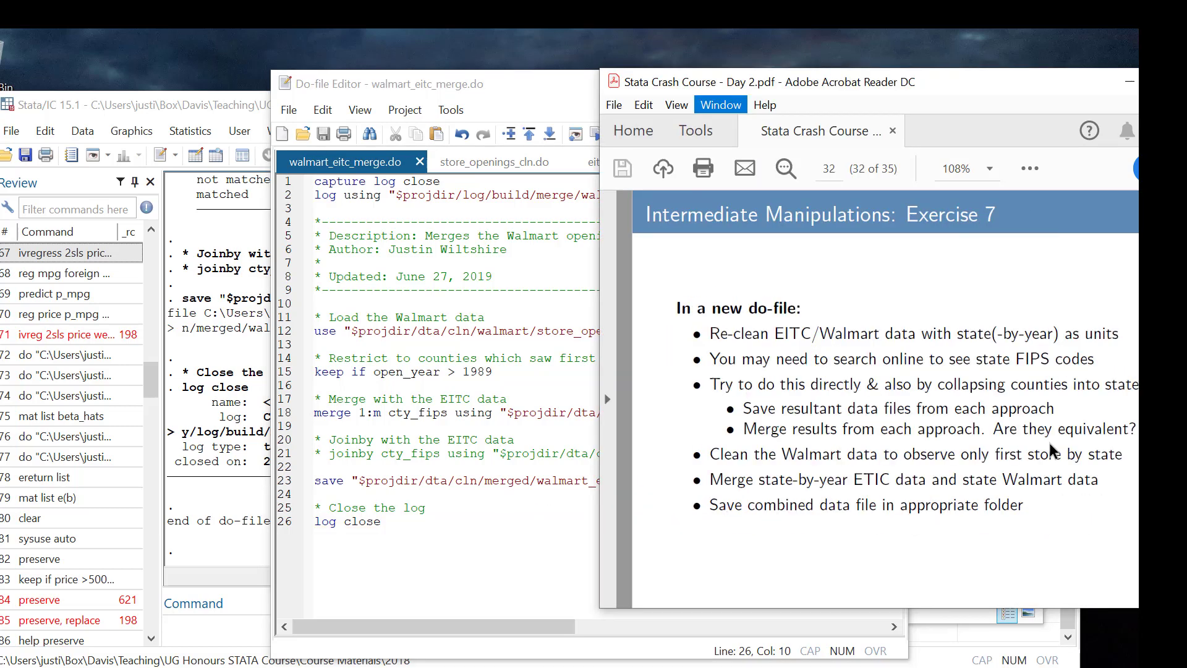
{"action": "key", "text": "Left"}
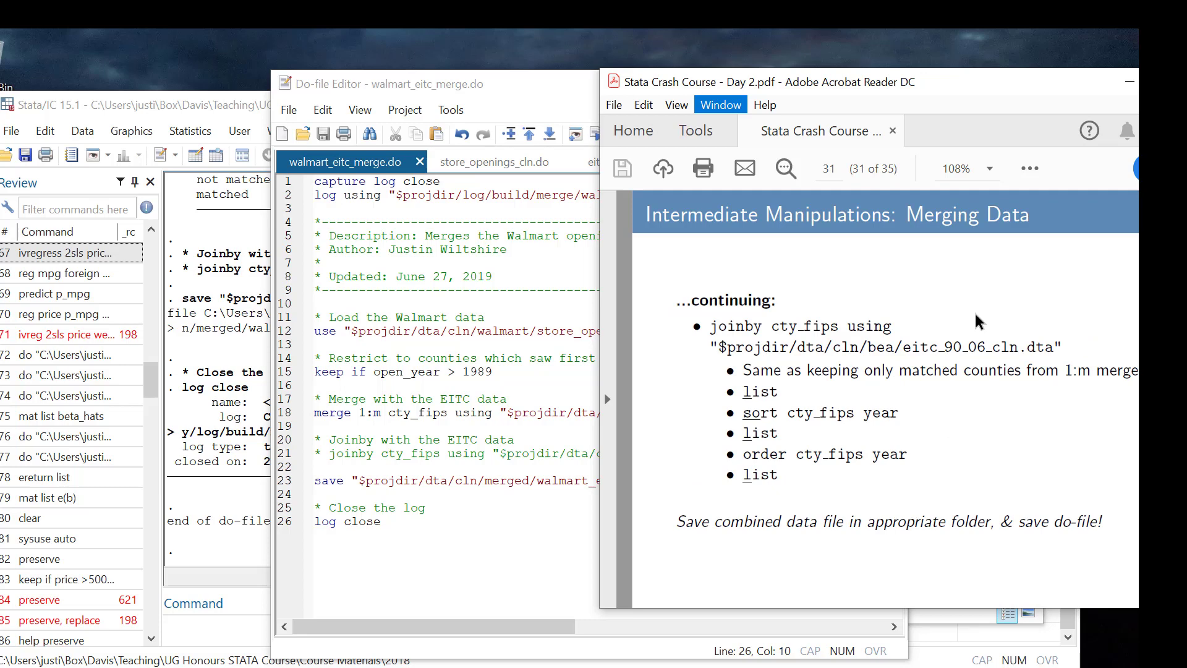
{"action": "key", "text": "Right"}
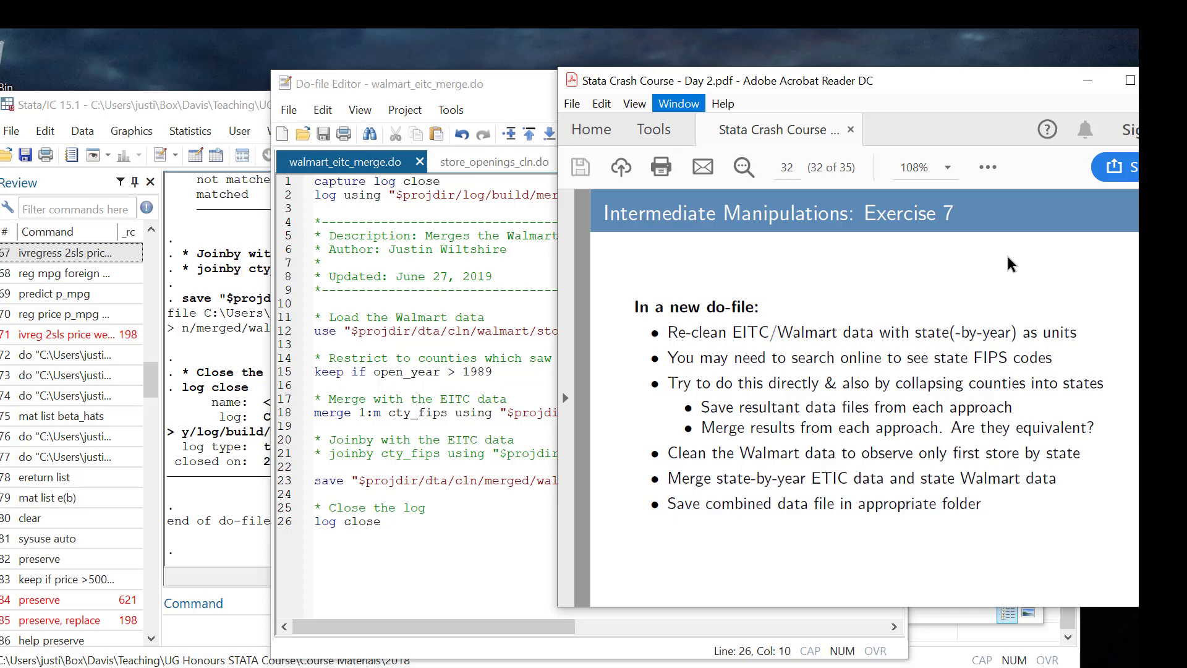
{"action": "key", "text": "Right"}
{"action": "key", "text": "Right"}
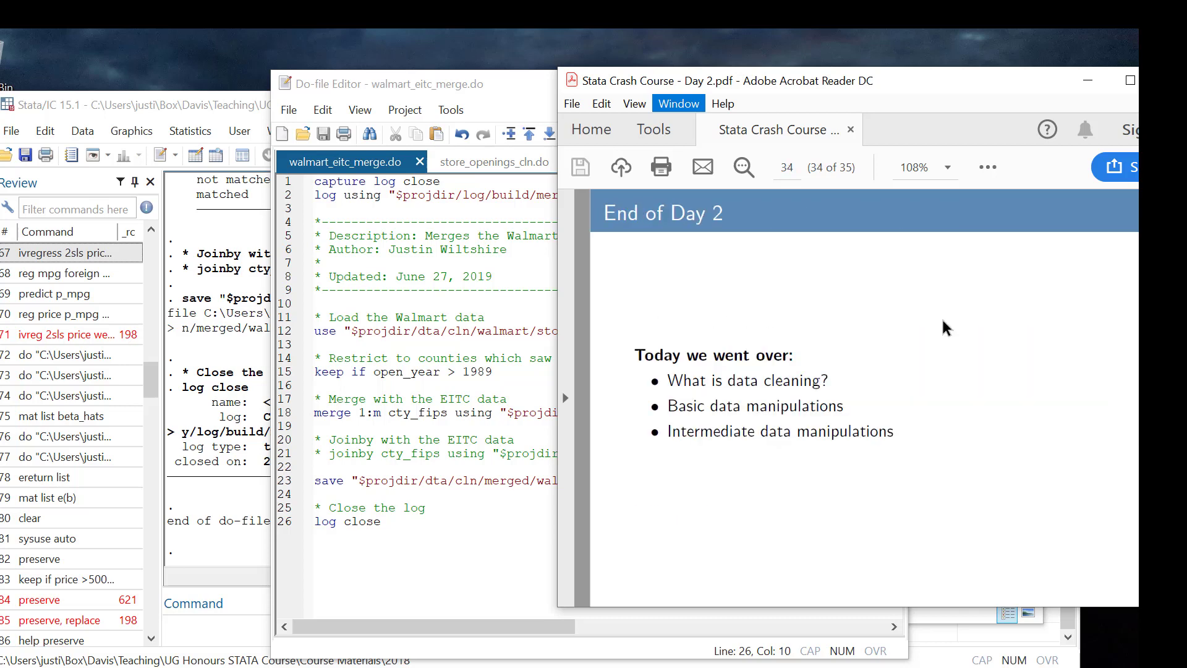